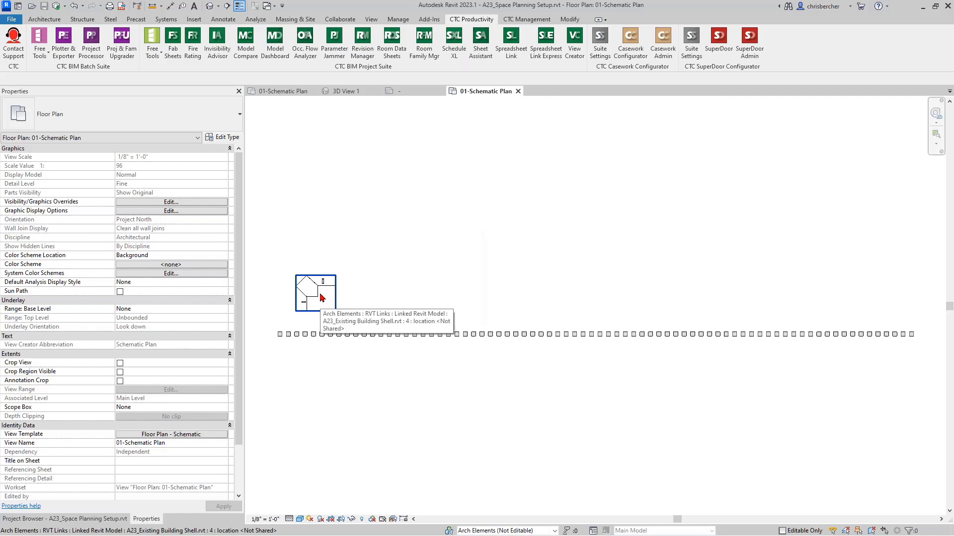
Inspect the linked building shell, and the properties and available family types of the first planning block mass in the row.
{"action": "left_click", "coordinate": [321, 298]}
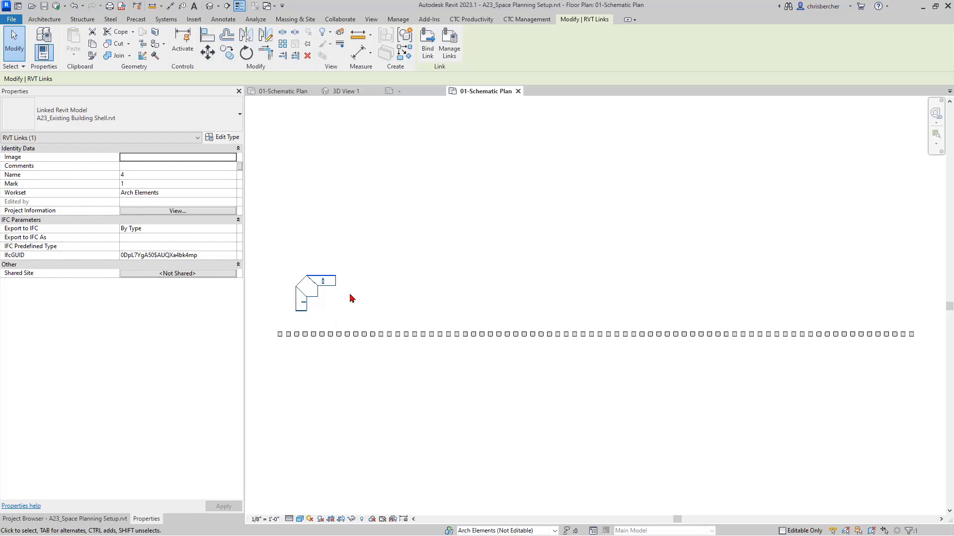
{"action": "middle_click_drag", "start_coordinate": [353, 296], "coordinate": [394, 290]}
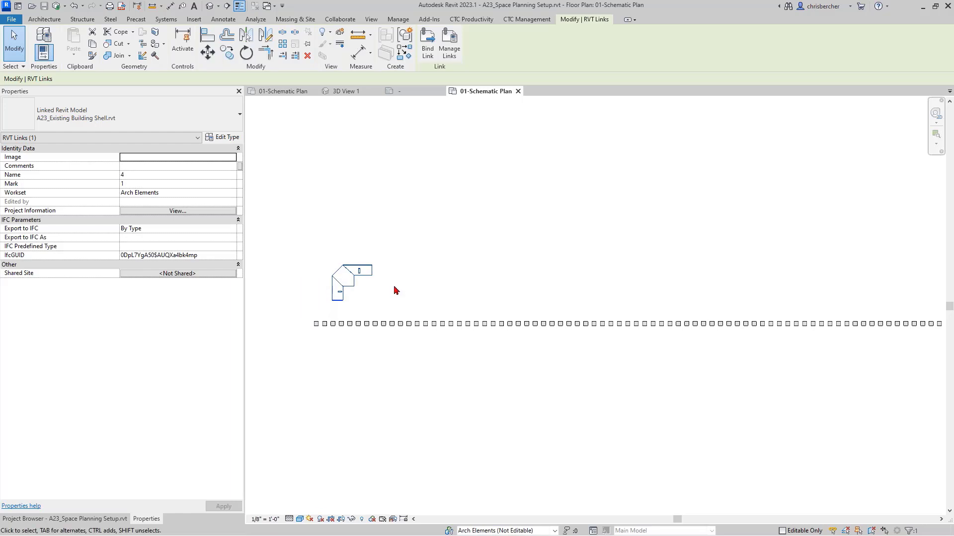
{"action": "left_click", "coordinate": [316, 324]}
{"action": "scroll", "coordinate": [316, 323], "scroll_direction": "up", "scroll_amount": 2}
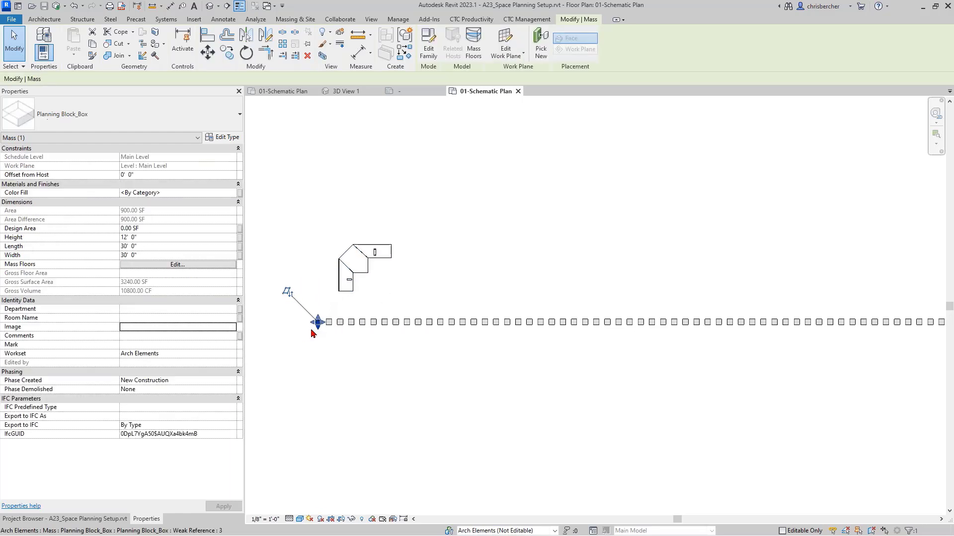
{"action": "left_click", "coordinate": [58, 120]}
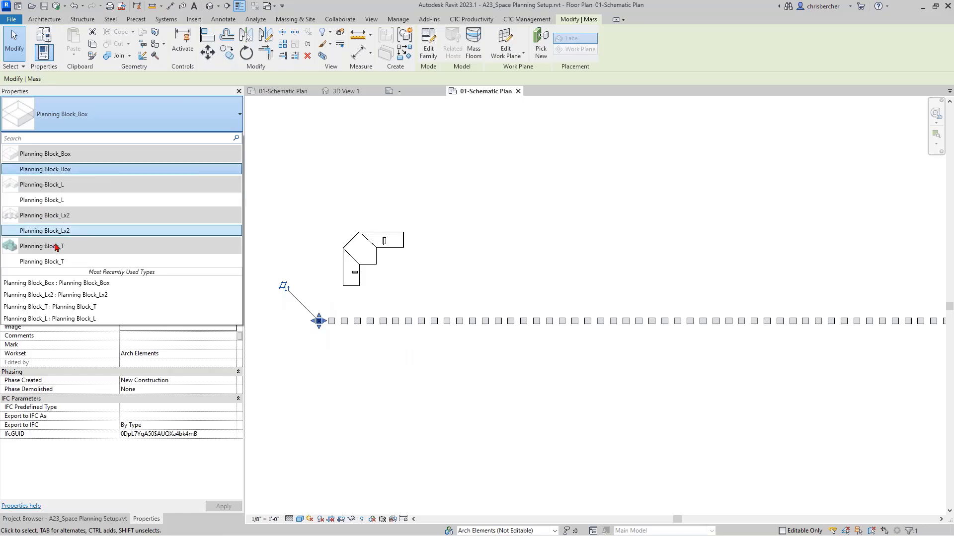
{"action": "left_click", "coordinate": [94, 130]}
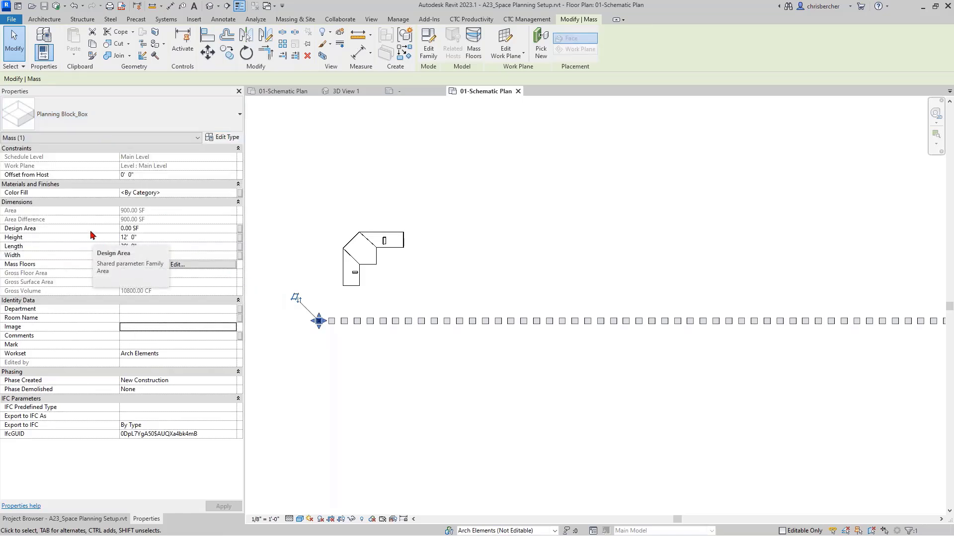
{"action": "scroll", "coordinate": [540, 379], "scroll_direction": "down", "scroll_amount": 1}
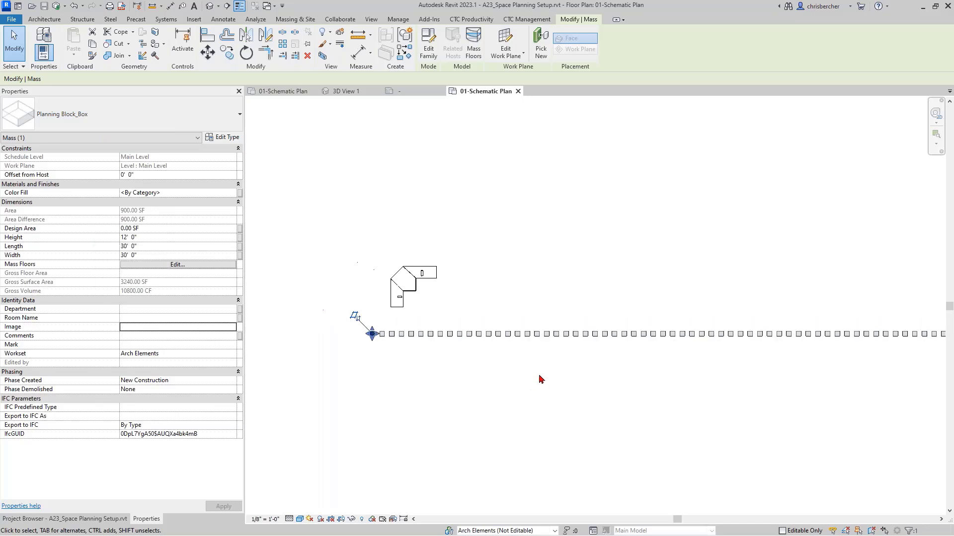
{"action": "scroll", "coordinate": [385, 356], "scroll_direction": "down", "scroll_amount": 3}
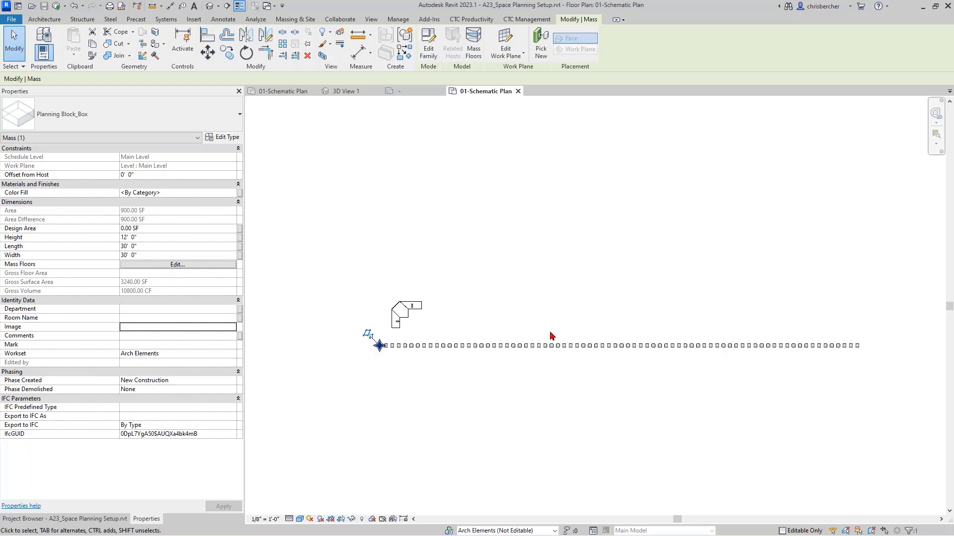
{"action": "scroll", "coordinate": [415, 353], "scroll_direction": "up", "scroll_amount": 2}
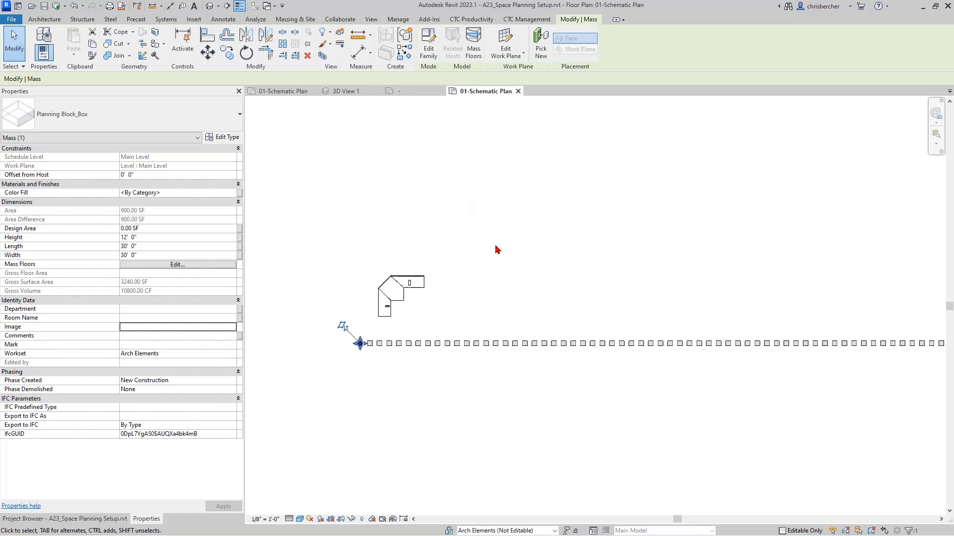
{"action": "left_click", "coordinate": [569, 248]}
{"action": "middle_click_drag", "start_coordinate": [523, 278], "coordinate": [482, 301]}
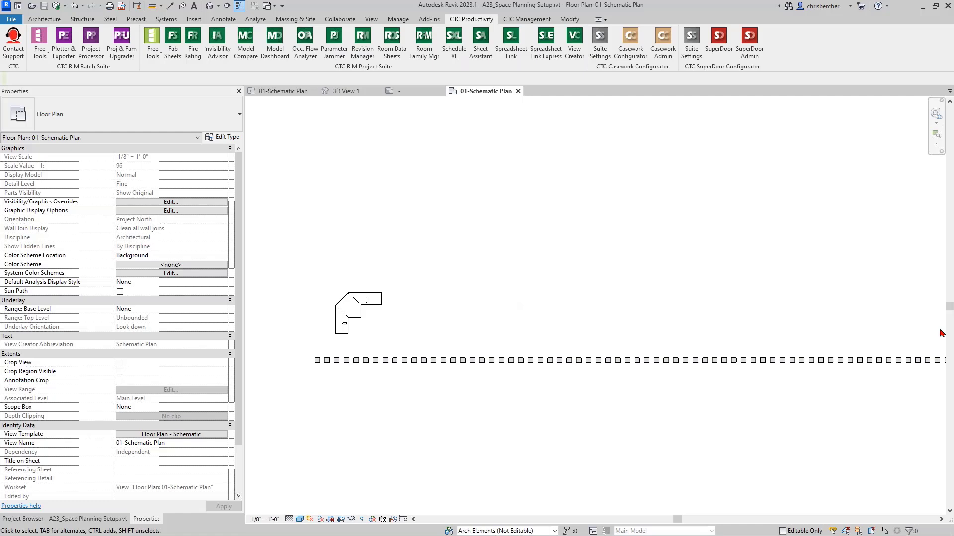
Switch to CTC Original Space Program.xlsx in Excel and review the space listings on the BIOLOGY and BUSINESS sheets.
{"action": "key", "text": "alt+Tab"}
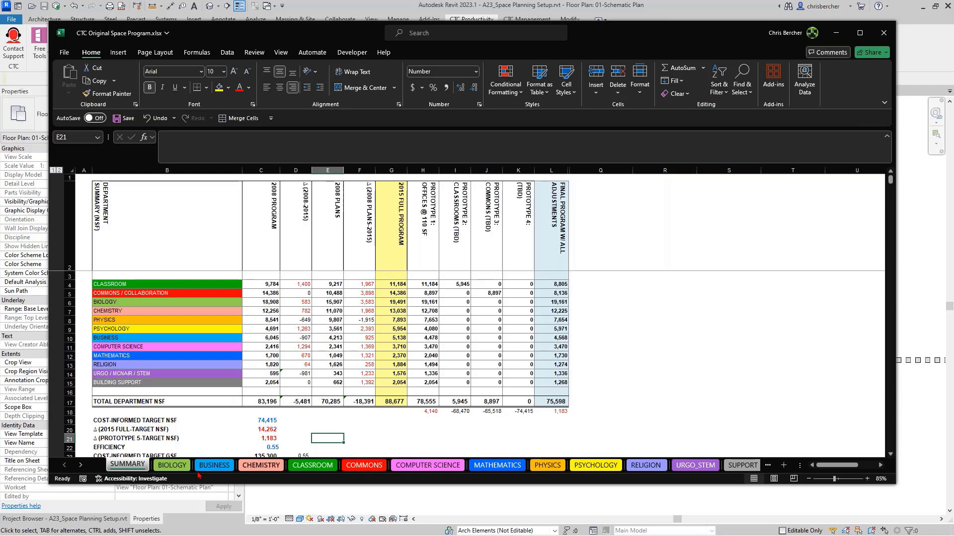
{"action": "left_click", "coordinate": [162, 466]}
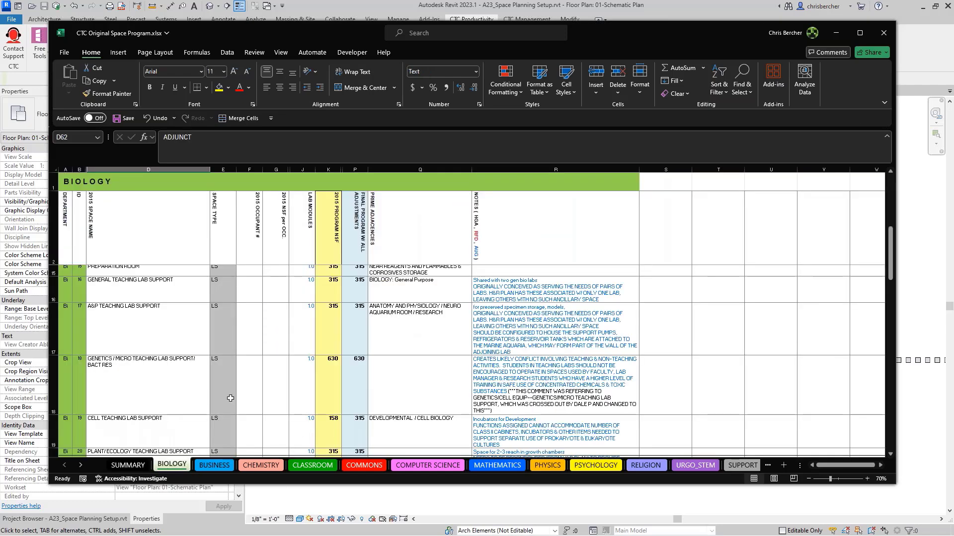
{"action": "scroll", "coordinate": [230, 397], "scroll_direction": "up", "scroll_amount": 5}
{"action": "scroll", "coordinate": [244, 389], "scroll_direction": "up", "scroll_amount": 1}
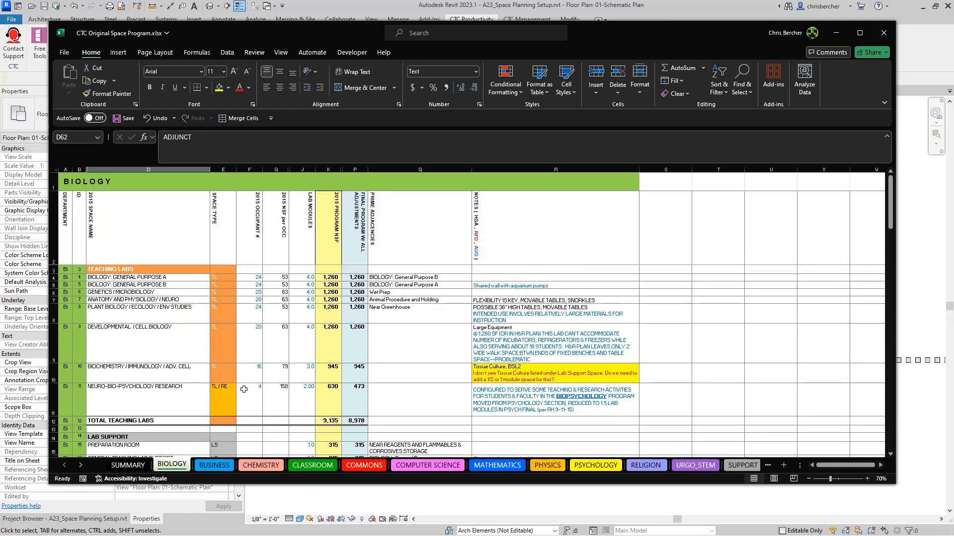
{"action": "scroll", "coordinate": [244, 389], "scroll_direction": "down", "scroll_amount": 5}
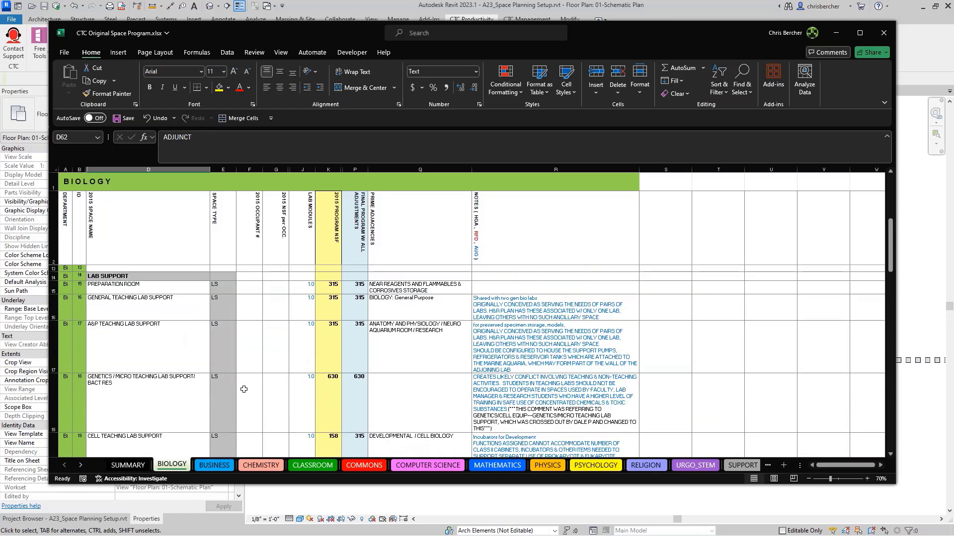
{"action": "left_click", "coordinate": [218, 465]}
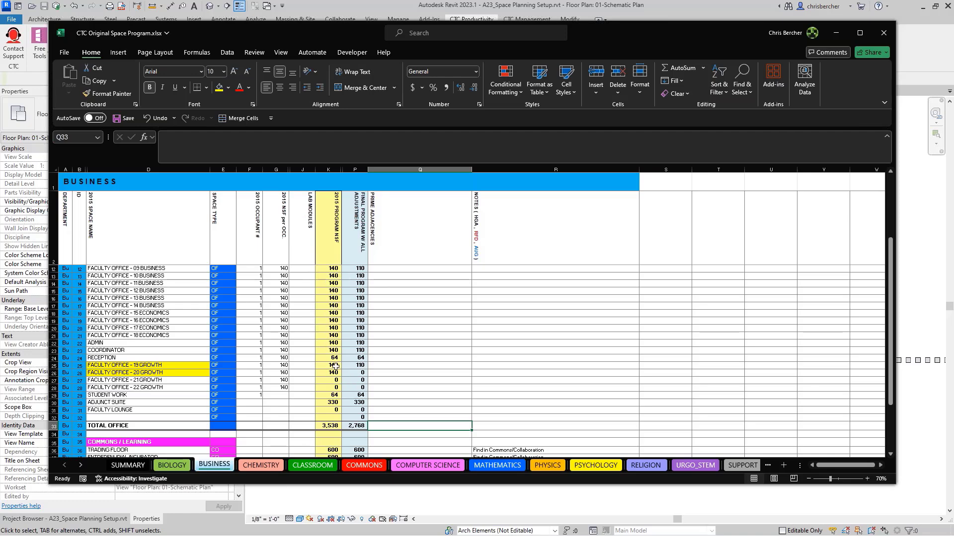
{"action": "scroll", "coordinate": [336, 366], "scroll_direction": "down", "scroll_amount": 5}
{"action": "scroll", "coordinate": [347, 382], "scroll_direction": "down", "scroll_amount": 1}
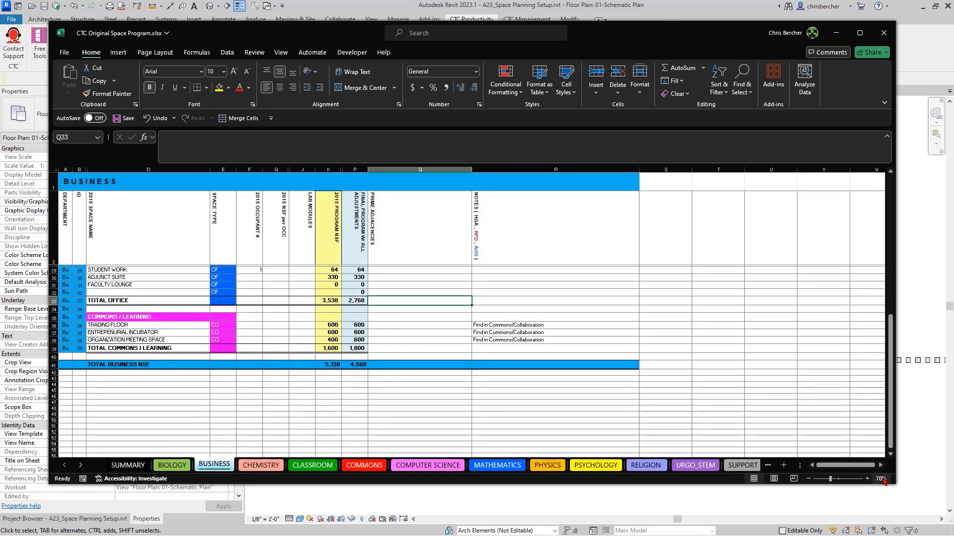
Compare CTC Sample Program.xlsx with the original program workbook, reviewing the original's SUMMARY, BUSINESS and CHEMISTRY sheets.
{"action": "key", "text": "alt+Tab"}
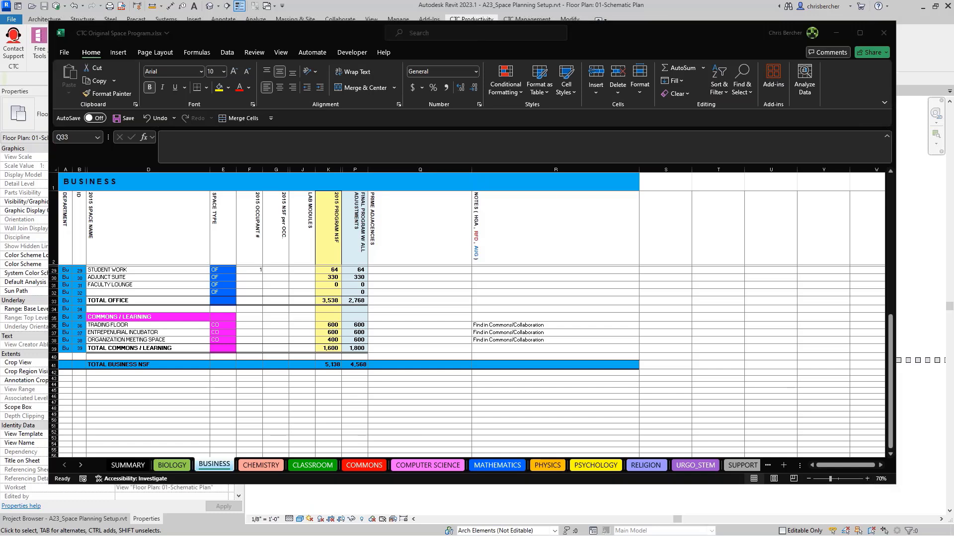
{"action": "key", "text": "alt+Tab"}
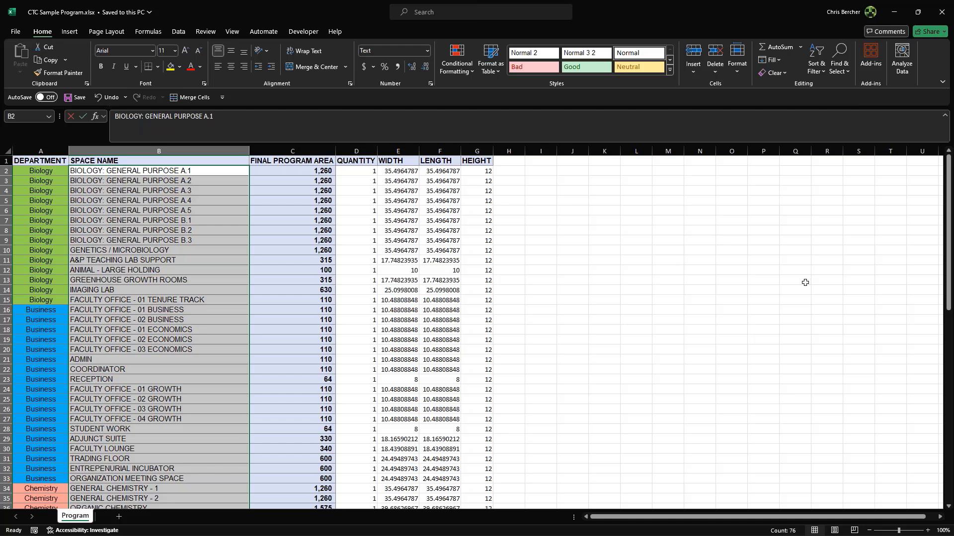
{"action": "key", "text": "alt+Tab"}
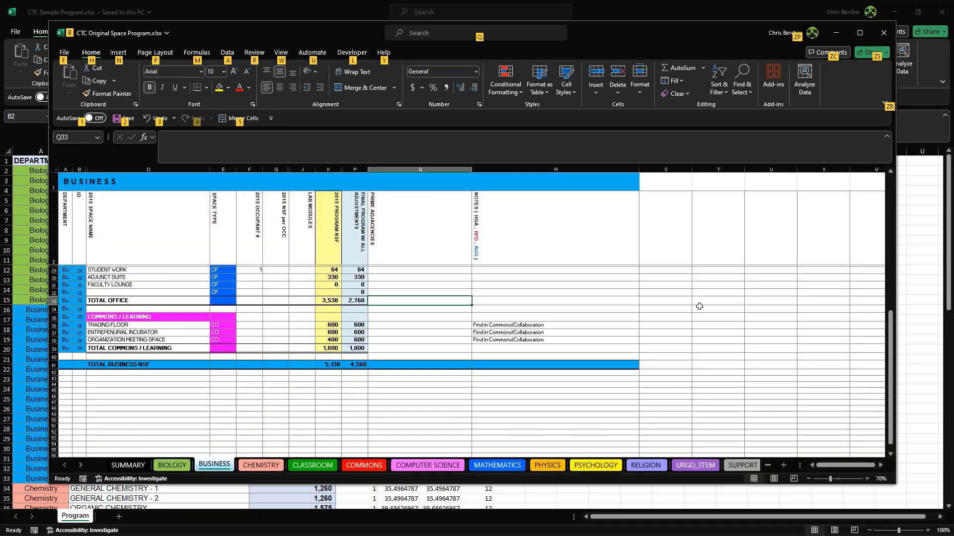
{"action": "left_click", "coordinate": [249, 402]}
{"action": "scroll", "coordinate": [248, 401], "scroll_direction": "up", "scroll_amount": 2}
{"action": "scroll", "coordinate": [248, 402], "scroll_direction": "up", "scroll_amount": 8}
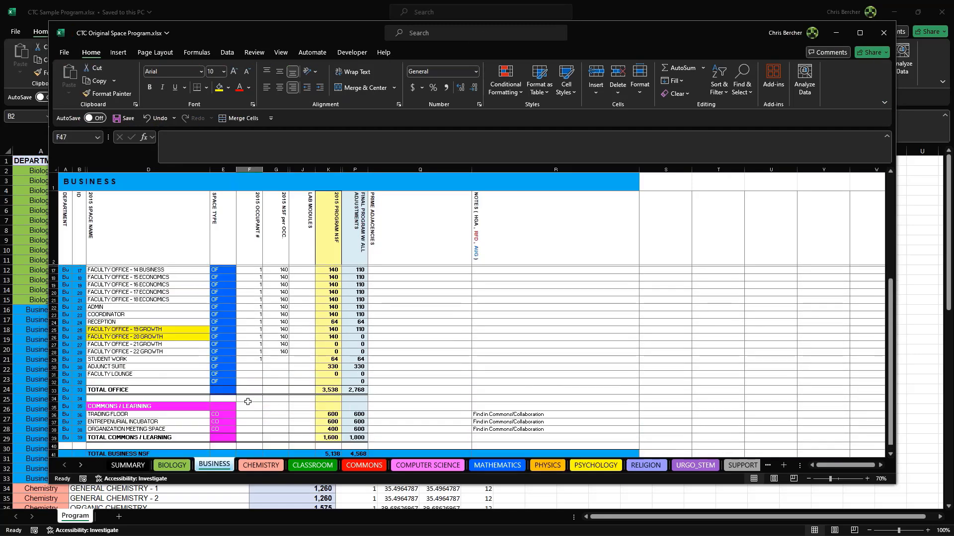
{"action": "left_click", "coordinate": [112, 466]}
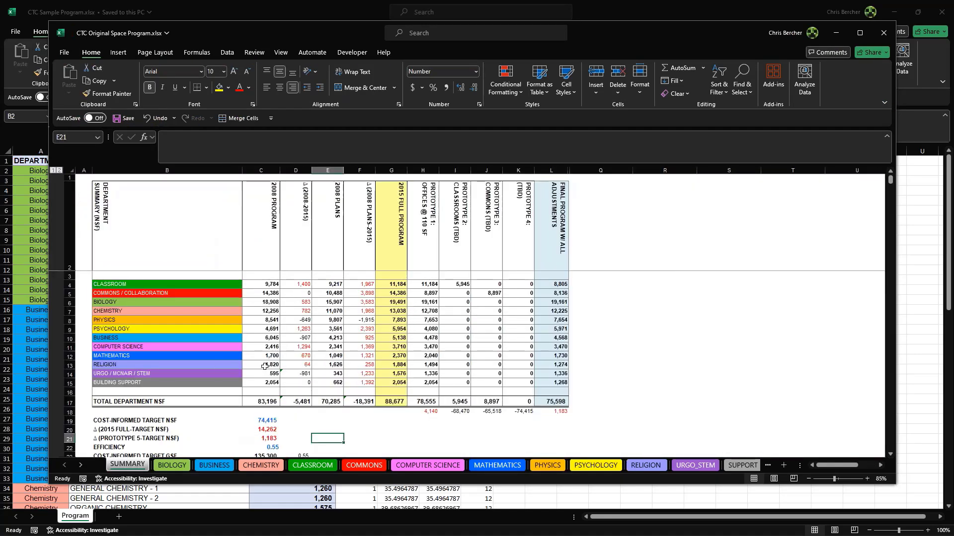
{"action": "left_click", "coordinate": [214, 466]}
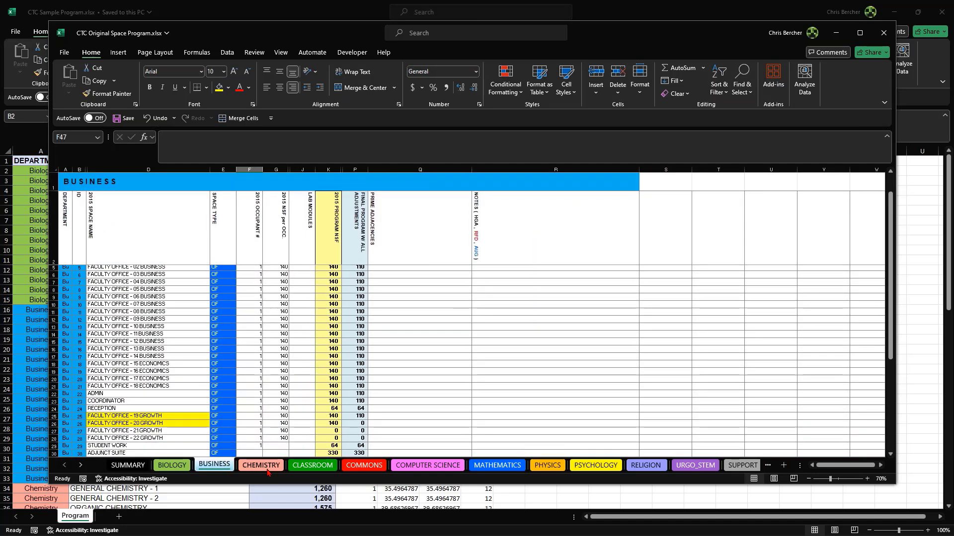
{"action": "left_click", "coordinate": [261, 464]}
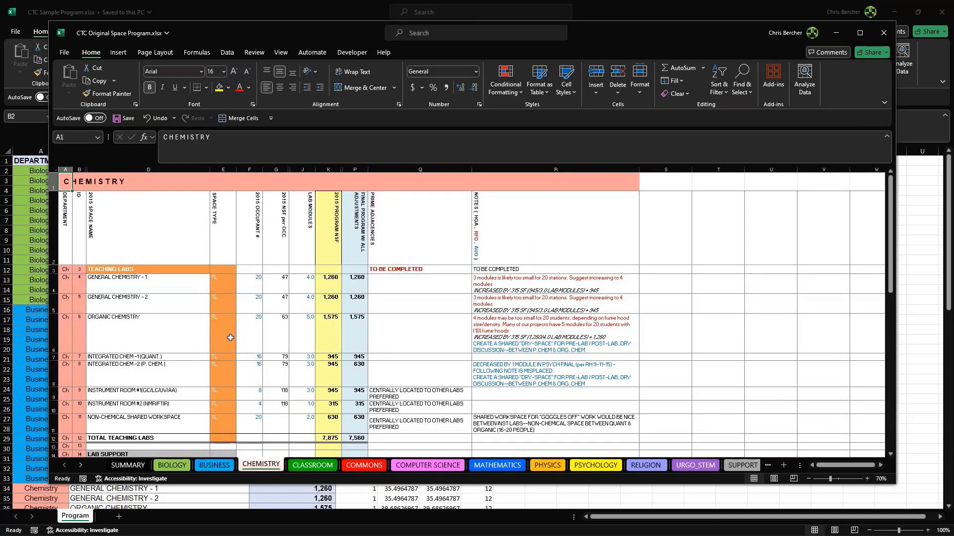
{"action": "scroll", "coordinate": [179, 326], "scroll_direction": "down", "scroll_amount": 3}
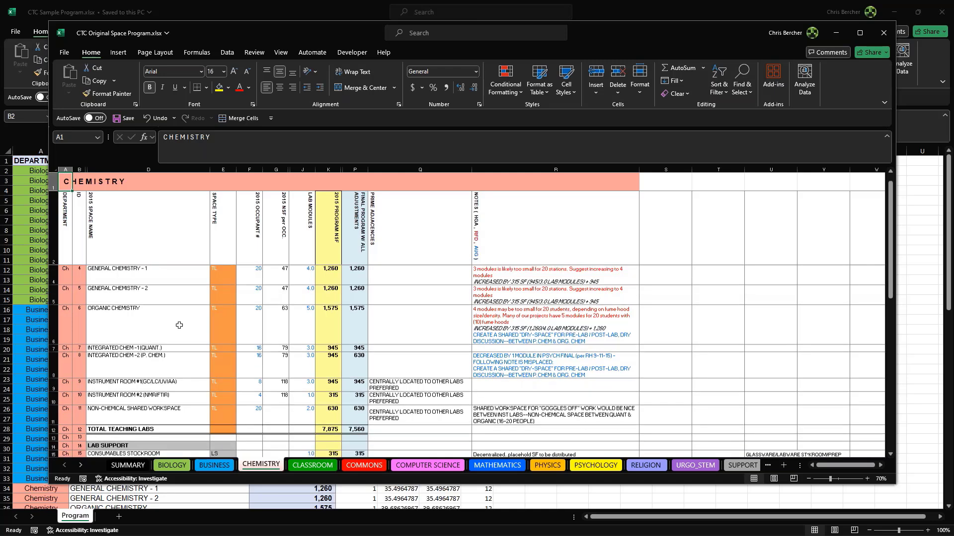
{"action": "scroll", "coordinate": [211, 352], "scroll_direction": "down", "scroll_amount": 2}
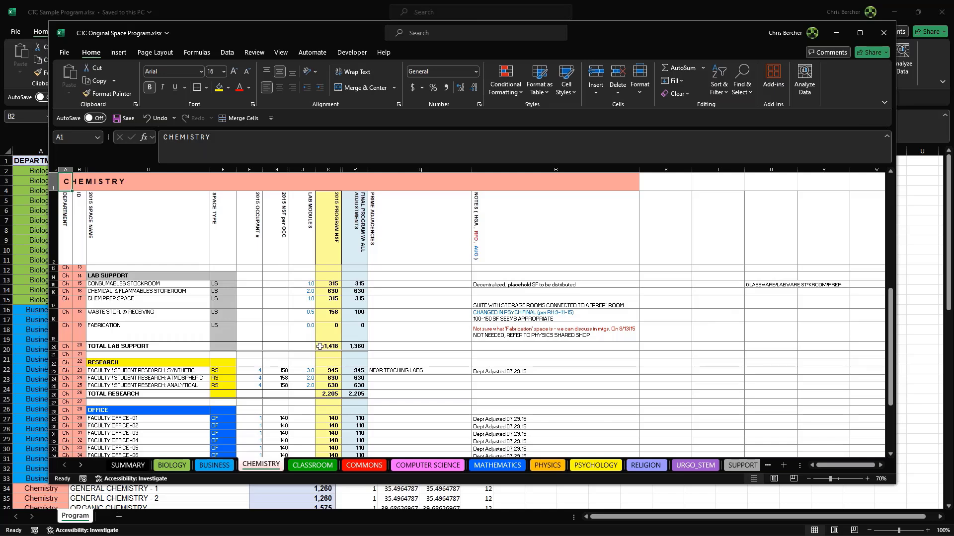
Switch to CTC Sample Program.xlsx and examine its department, space name, area, quantity and dimension columns, including the width formulas.
{"action": "key", "text": "alt+Tab"}
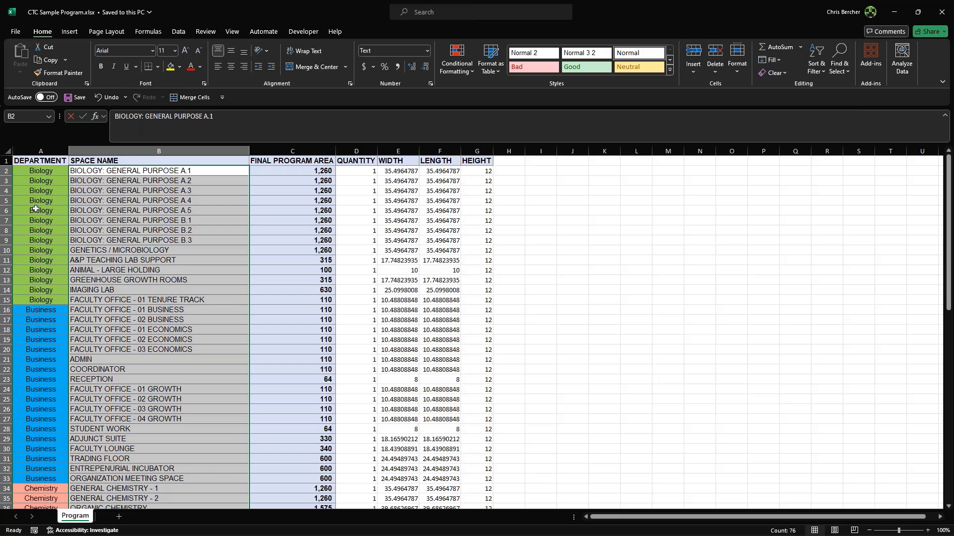
{"action": "left_click_drag", "start_coordinate": [37, 210], "coordinate": [138, 176]}
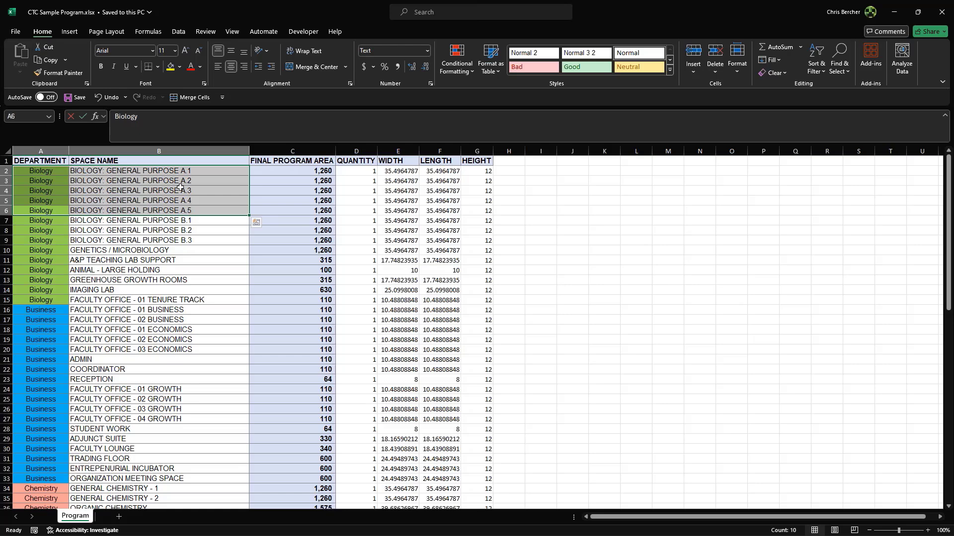
{"action": "left_click", "coordinate": [190, 212], "text": "shift"}
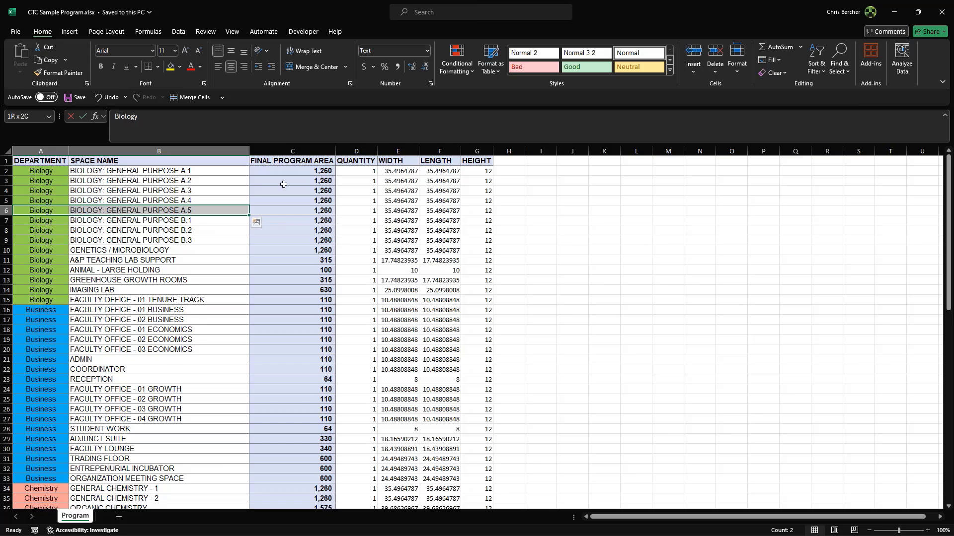
{"action": "left_click_drag", "start_coordinate": [280, 172], "coordinate": [291, 253]}
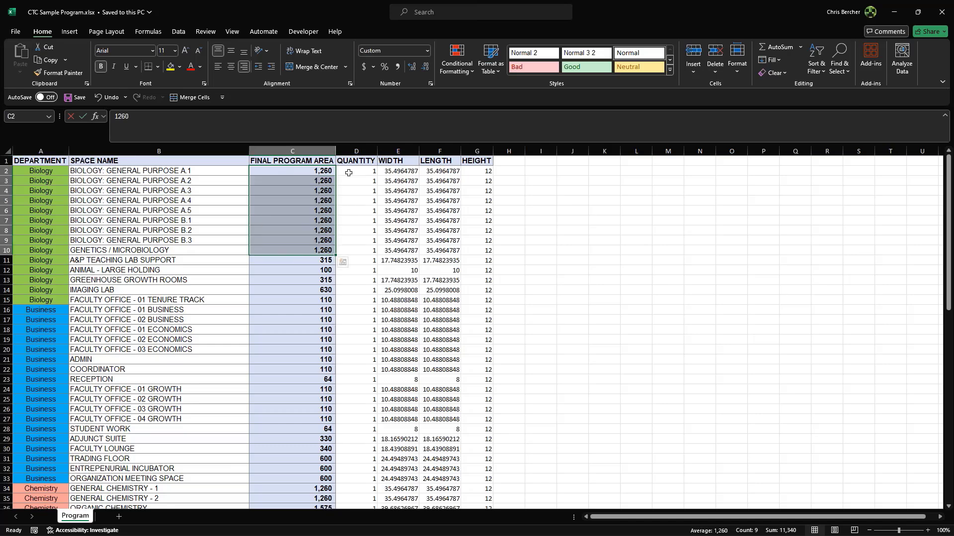
{"action": "left_click_drag", "start_coordinate": [354, 171], "coordinate": [356, 248]}
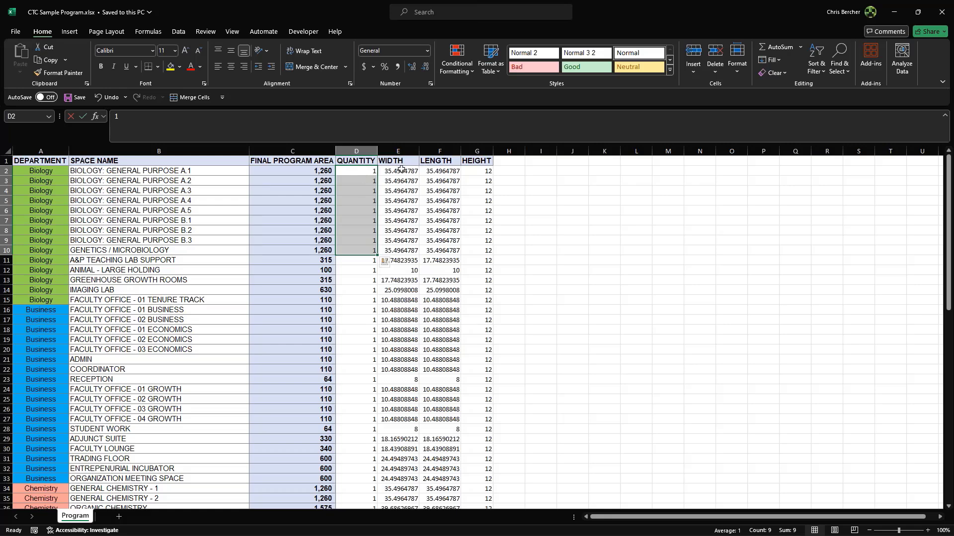
{"action": "left_click_drag", "start_coordinate": [401, 171], "coordinate": [481, 181]}
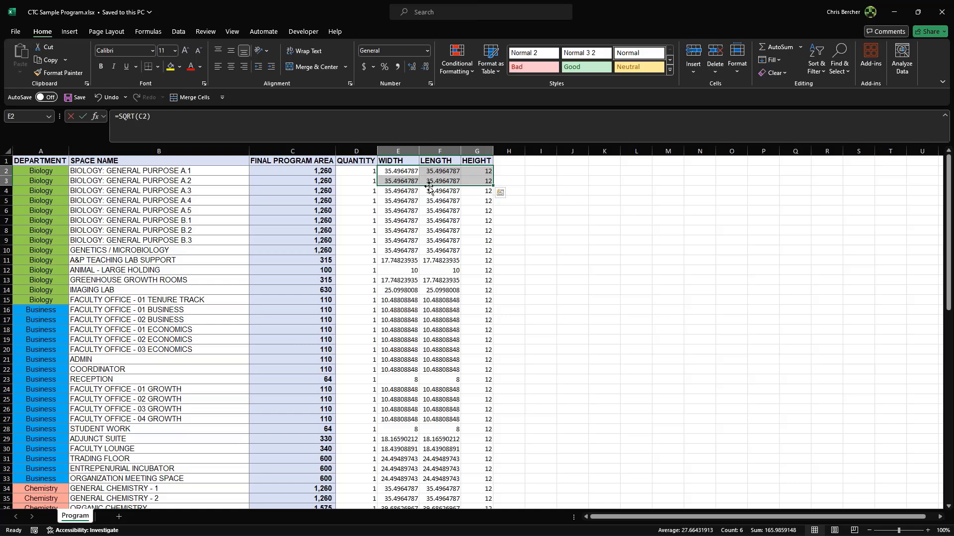
{"action": "left_click", "coordinate": [306, 180]}
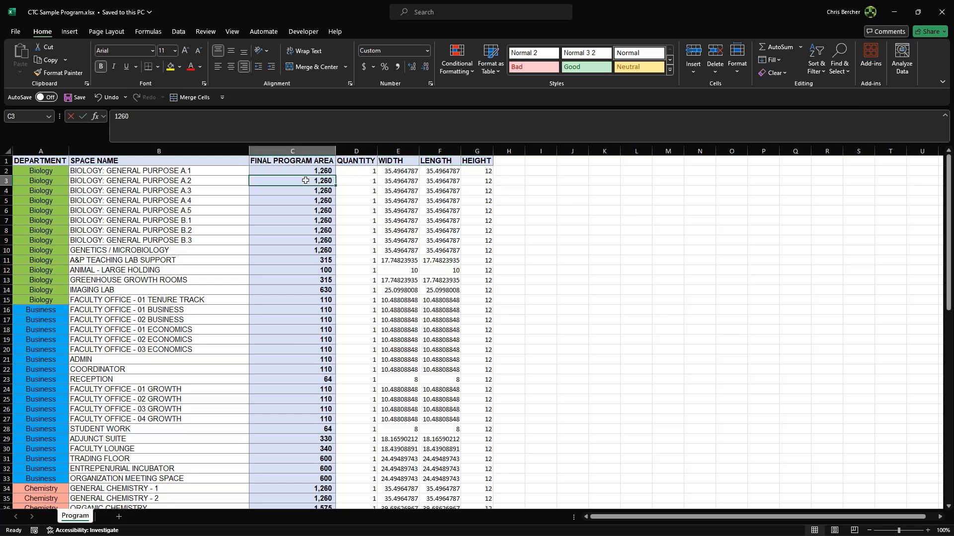
{"action": "left_click", "coordinate": [410, 187]}
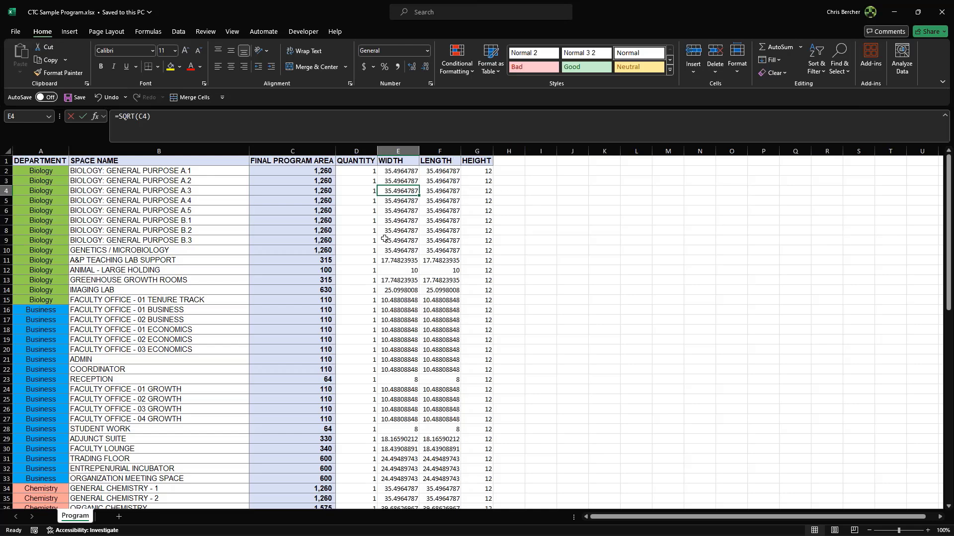
{"action": "scroll", "coordinate": [180, 249], "scroll_direction": "down", "scroll_amount": 4}
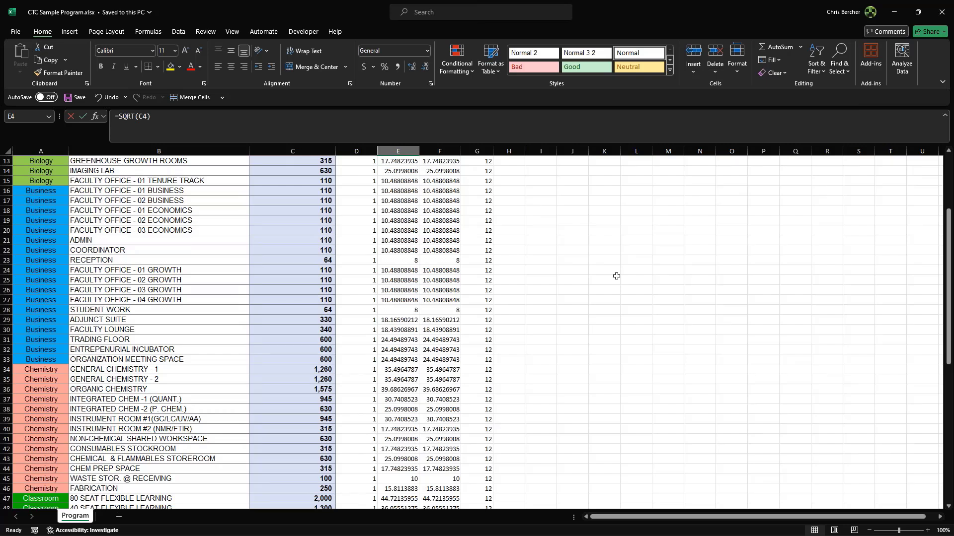
Switch back to Revit and view the row of planning block masses in the 01-Schematic Plan floor plan.
{"action": "key", "text": "alt+Tab"}
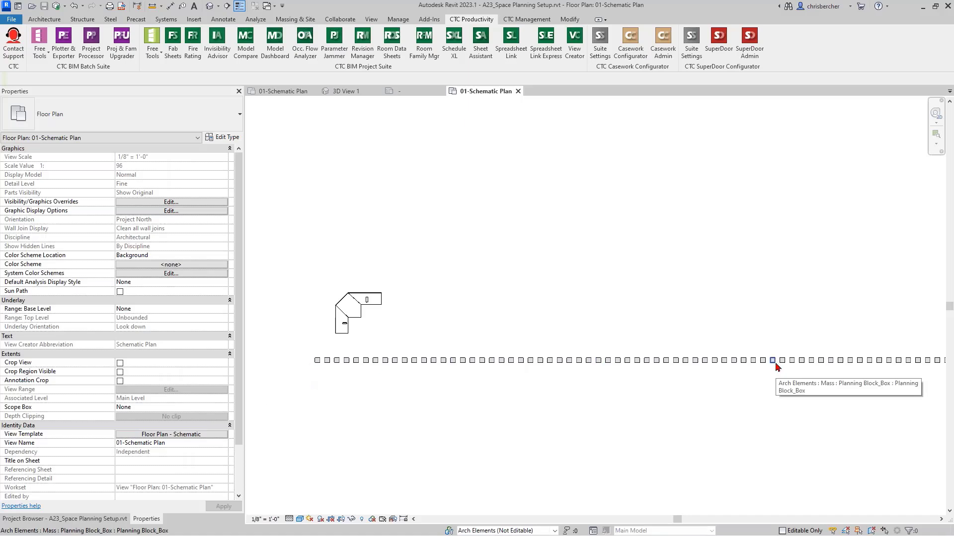
{"action": "middle_click_drag", "start_coordinate": [693, 389], "coordinate": [660, 392]}
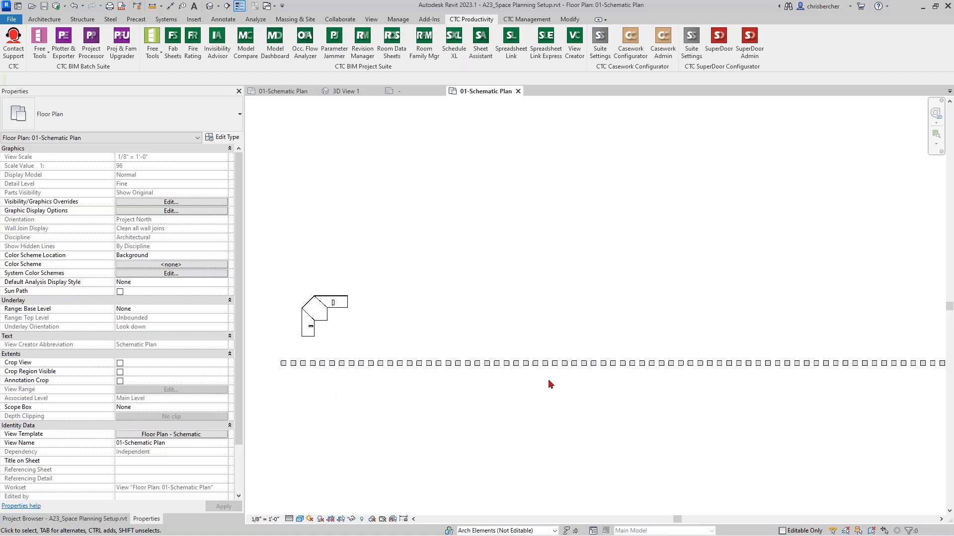
Open CTC's Spreadsheet Link and load the settings file Space Planning_CTC2.slsettings.
{"action": "left_click", "coordinate": [512, 52]}
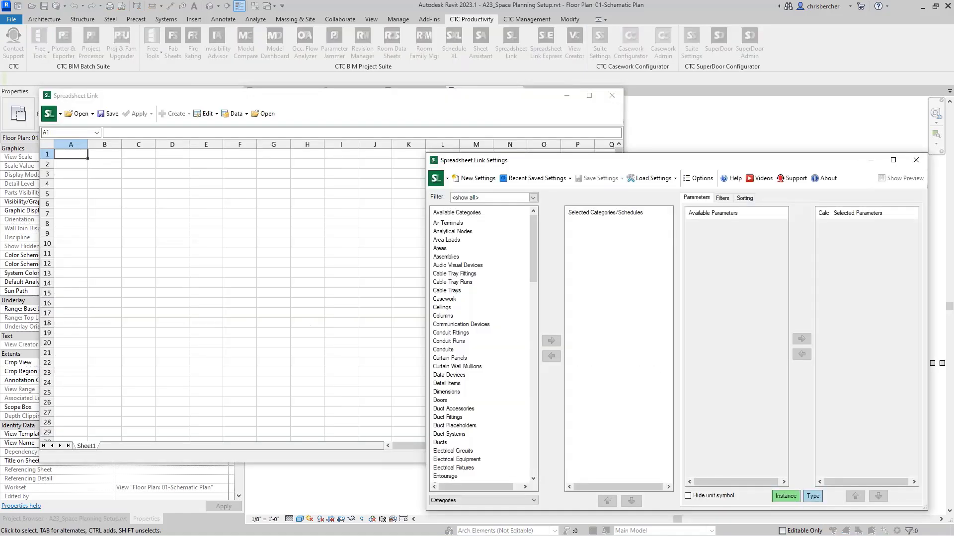
{"action": "left_click_drag", "start_coordinate": [621, 159], "coordinate": [557, 115]}
{"action": "left_click", "coordinate": [596, 130]}
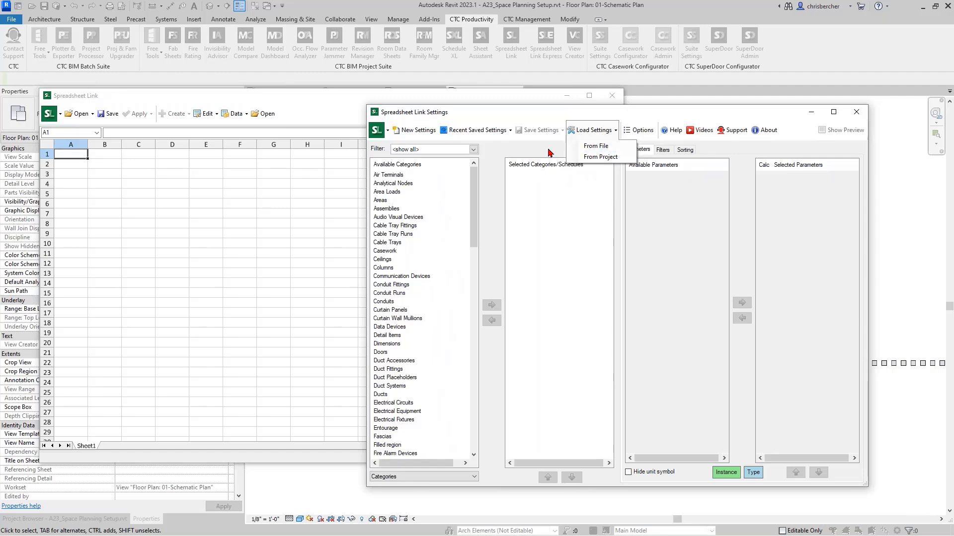
{"action": "left_click", "coordinate": [606, 149]}
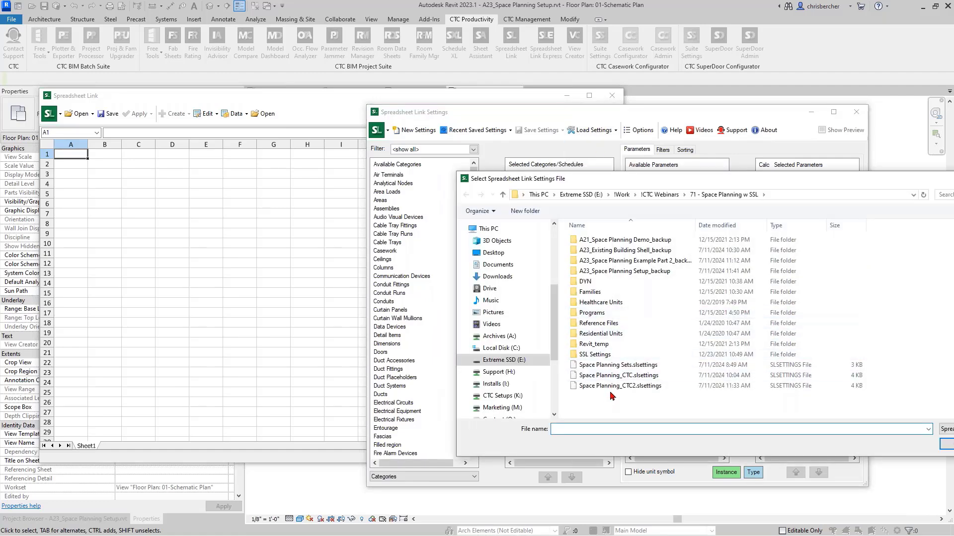
{"action": "left_click", "coordinate": [616, 387]}
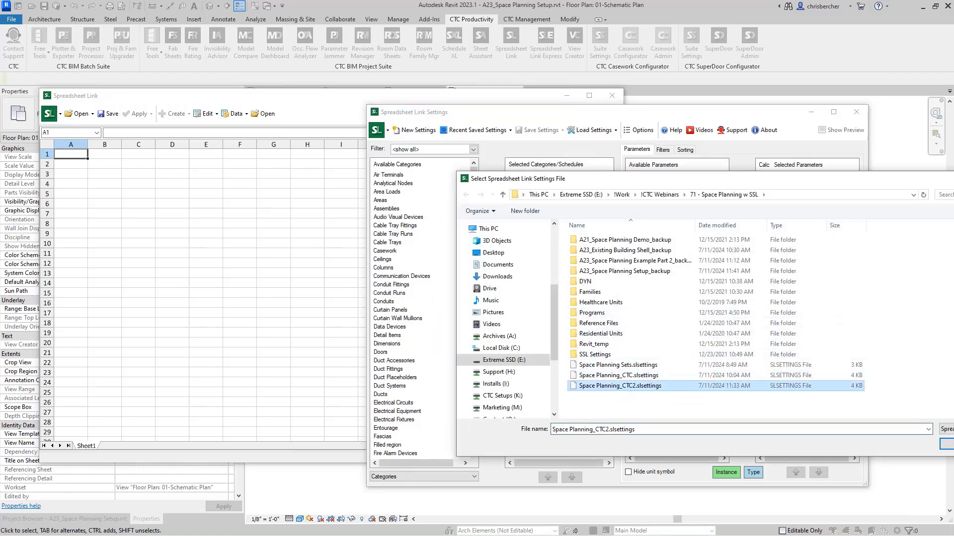
{"action": "left_click", "coordinate": [945, 445]}
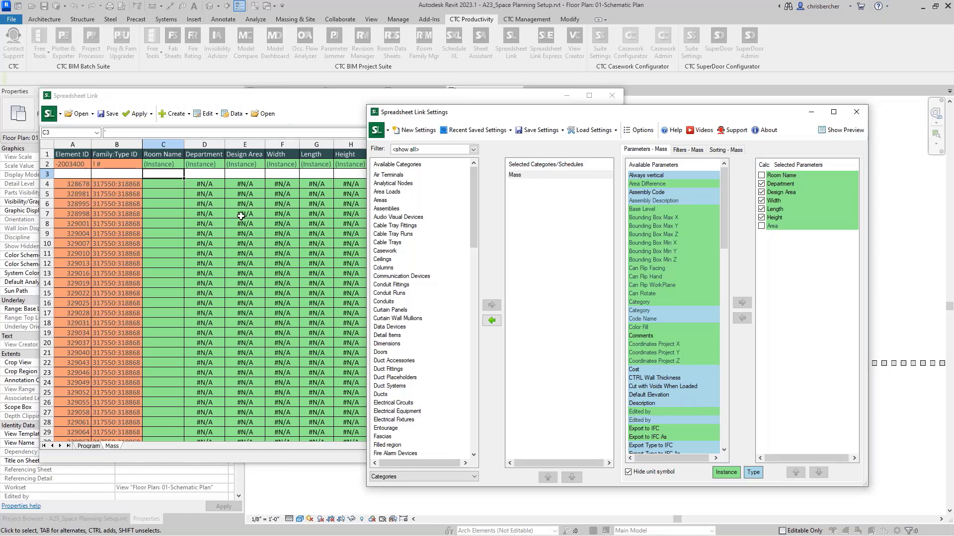
Copy the space names from the Program sheet into the Mass sheet's Room Name column, starting at cell C4.
{"action": "left_click", "coordinate": [328, 97]}
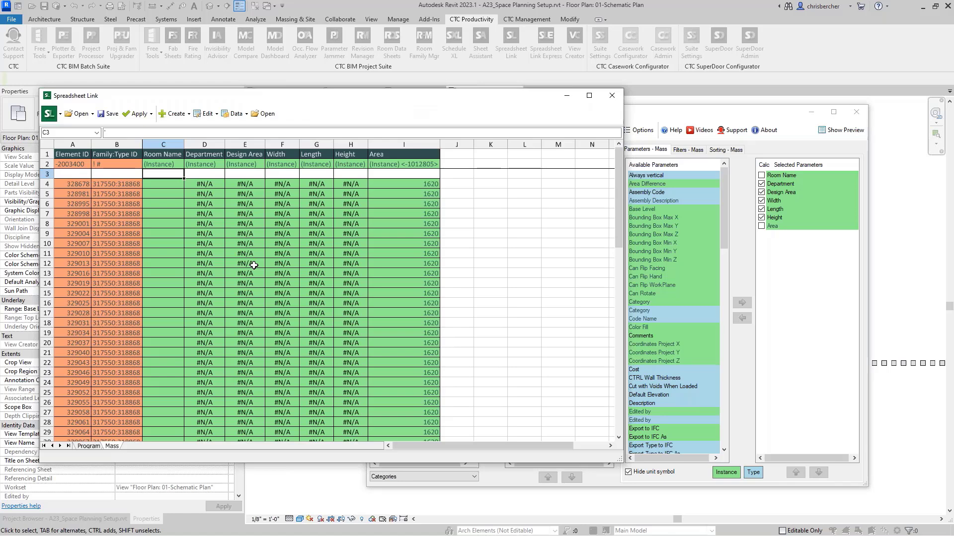
{"action": "left_click", "coordinate": [89, 446]}
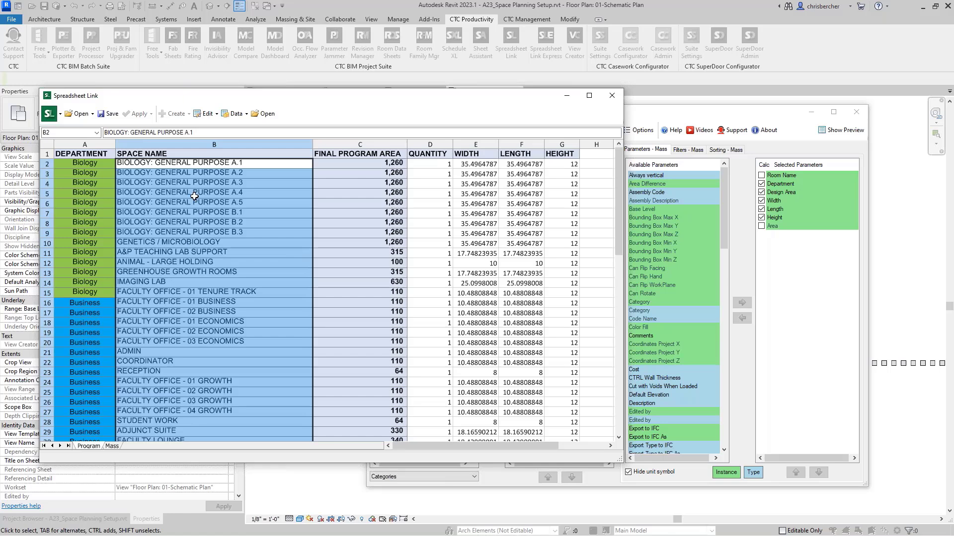
{"action": "left_click", "coordinate": [113, 447]}
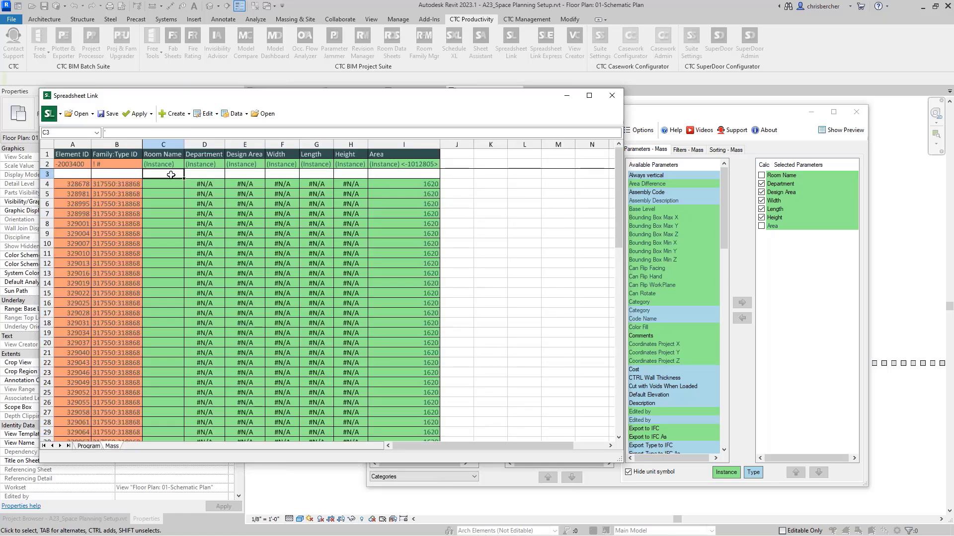
{"action": "left_click", "coordinate": [155, 185]}
{"action": "key", "text": "ctrl+shift+Down"}
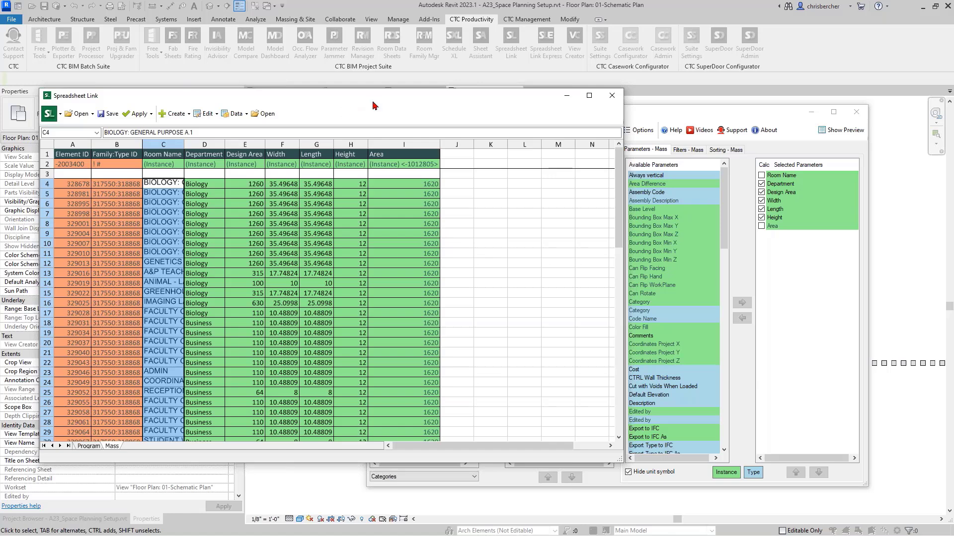
Apply the Mass sheet values to the Revit project, and close Spreadsheet Link without saving the settings.
{"action": "left_click", "coordinate": [149, 114]}
{"action": "left_click", "coordinate": [159, 130]}
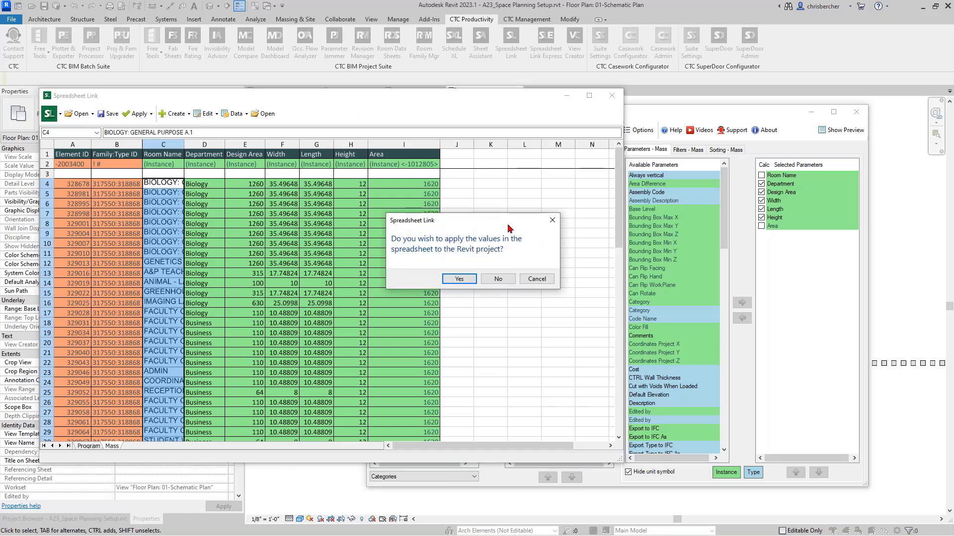
{"action": "left_click", "coordinate": [455, 280]}
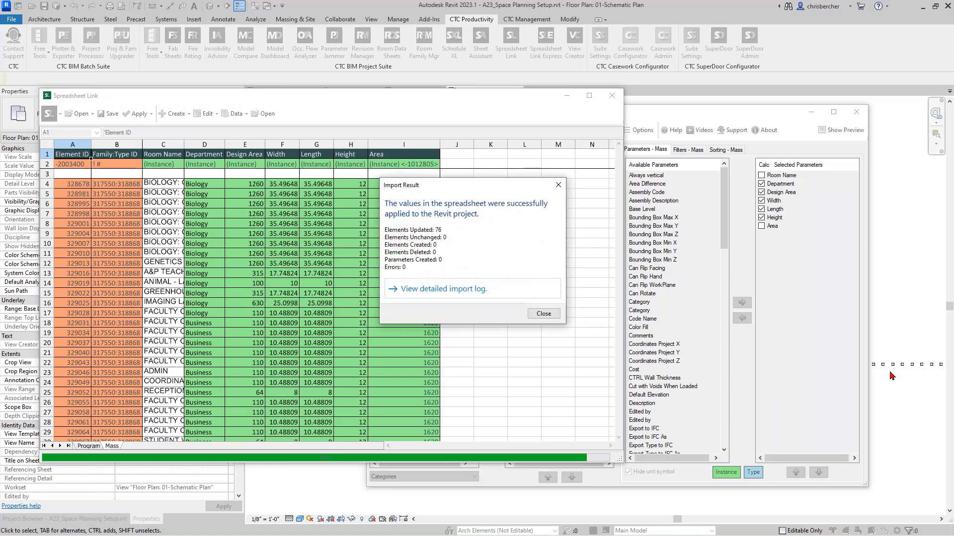
{"action": "left_click", "coordinate": [536, 315]}
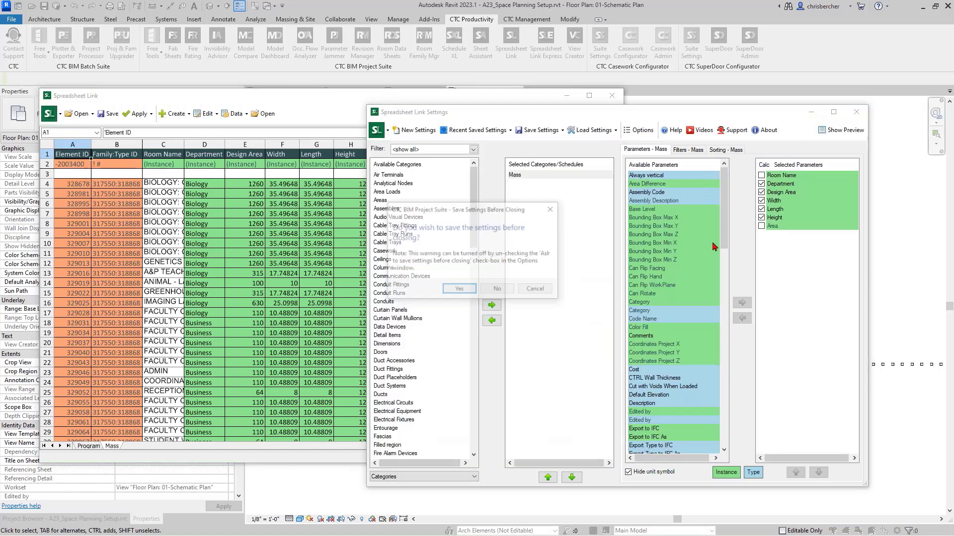
{"action": "left_click", "coordinate": [855, 112]}
{"action": "left_click", "coordinate": [498, 290]}
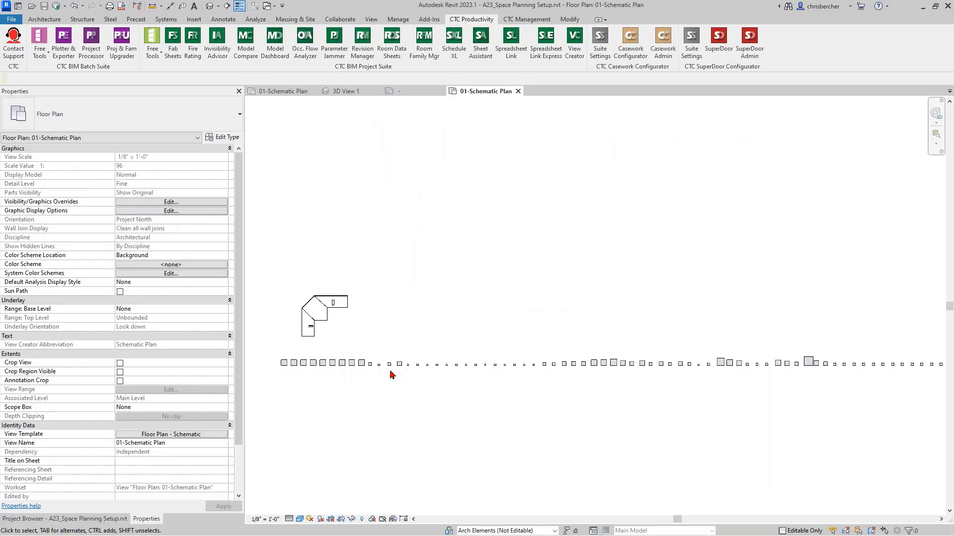
Examine the resized planning blocks near the building outline, and switch to the 01-Schematic Plan of A23_Space Planning Example Part 2.rvt.
{"action": "scroll", "coordinate": [294, 364], "scroll_direction": "up", "scroll_amount": 5}
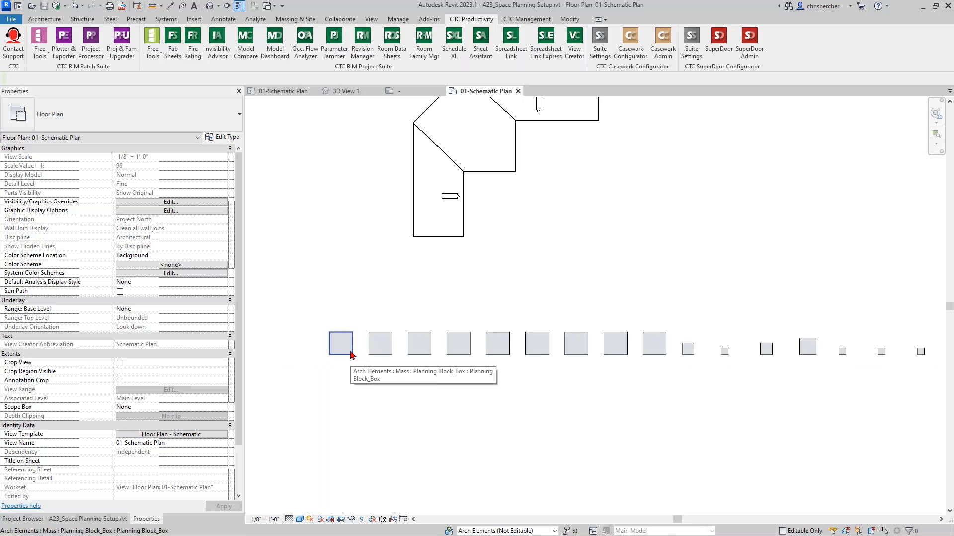
{"action": "middle_click_drag", "start_coordinate": [528, 157], "coordinate": [515, 204]}
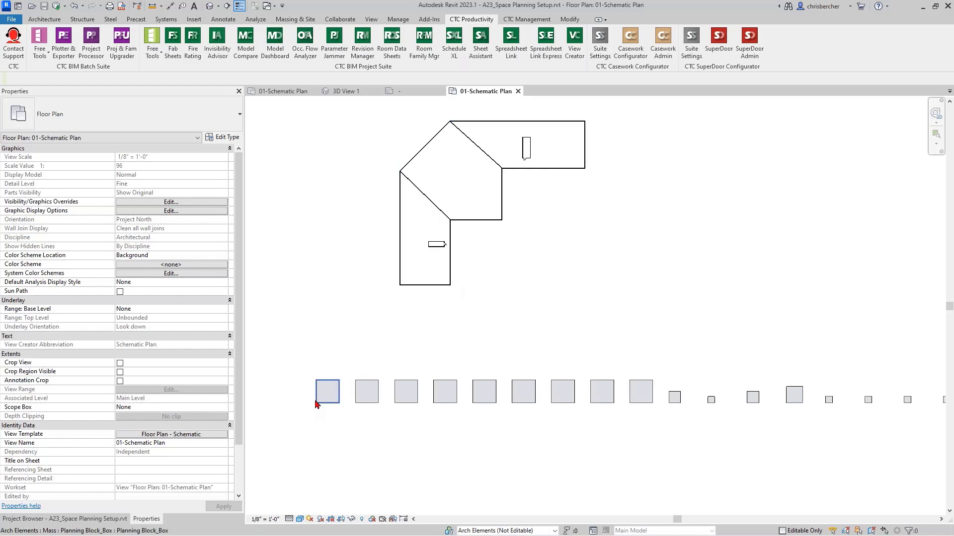
{"action": "scroll", "coordinate": [317, 387], "scroll_direction": "up", "scroll_amount": 3}
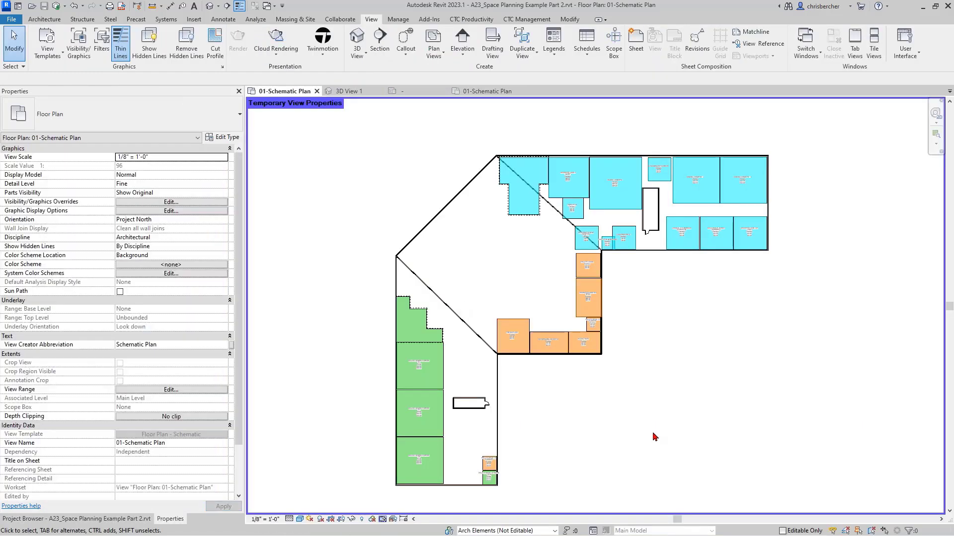
Inspect the BIOLOGY: GENERAL PURPOSE B.2 block's color fill, area and room properties, and read its planning tag.
{"action": "left_click", "coordinate": [443, 379]}
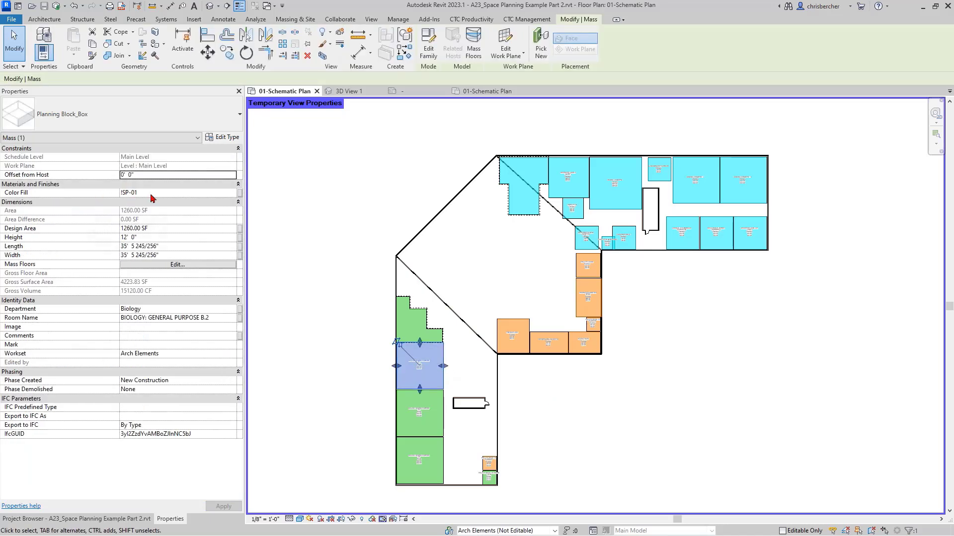
{"action": "left_click", "coordinate": [586, 408]}
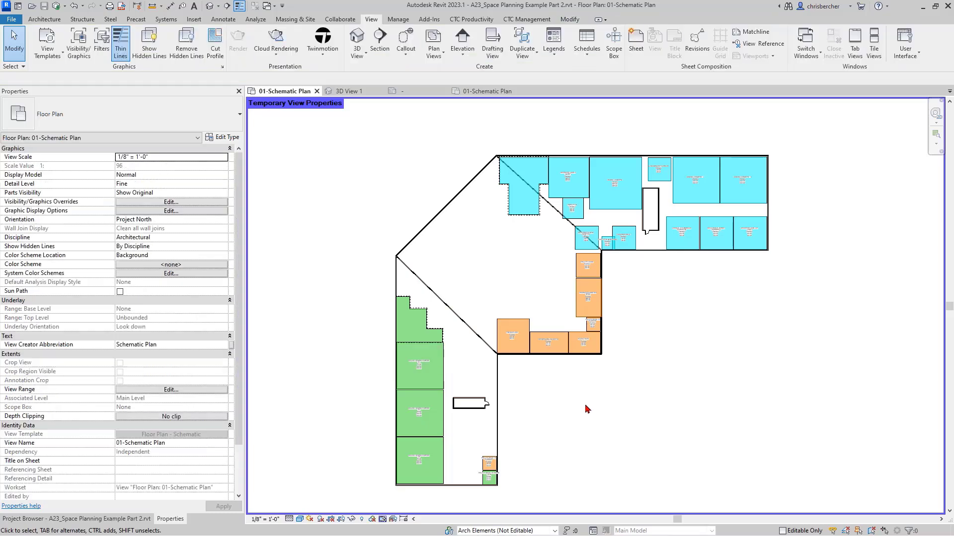
{"action": "scroll", "coordinate": [435, 421], "scroll_direction": "up", "scroll_amount": 3}
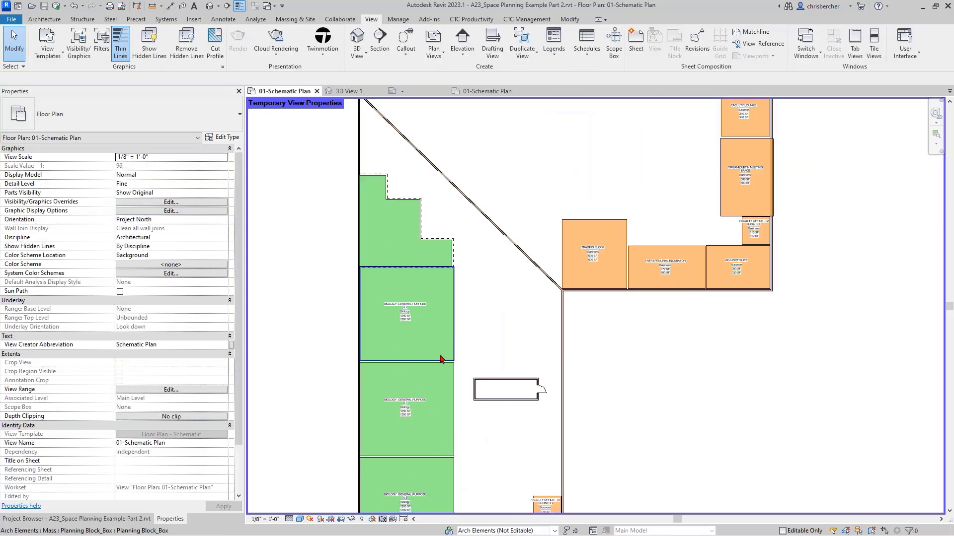
{"action": "scroll", "coordinate": [446, 355], "scroll_direction": "down", "scroll_amount": 3}
{"action": "scroll", "coordinate": [621, 234], "scroll_direction": "down", "scroll_amount": 2}
{"action": "middle_click_drag", "start_coordinate": [749, 255], "coordinate": [726, 283]}
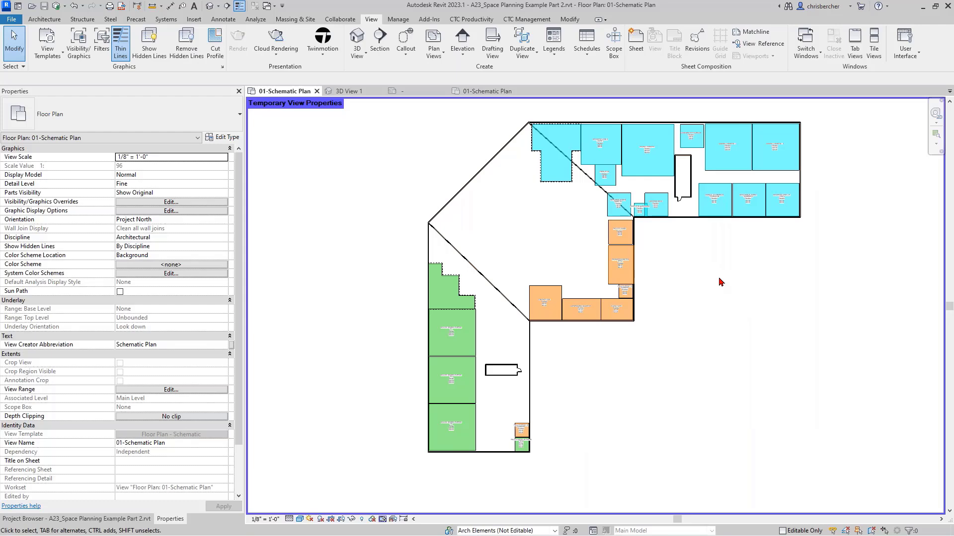
{"action": "scroll", "coordinate": [453, 338], "scroll_direction": "up", "scroll_amount": 4}
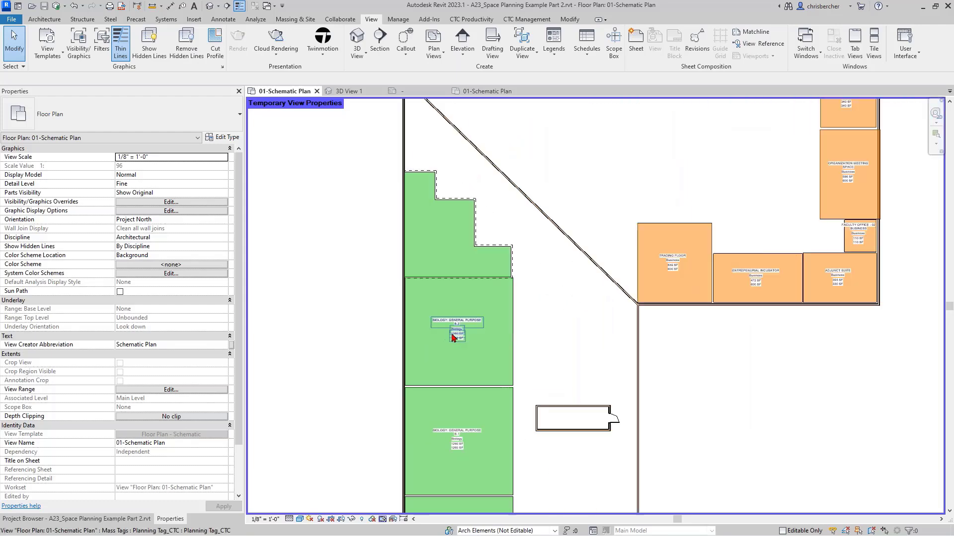
{"action": "scroll", "coordinate": [453, 337], "scroll_direction": "up", "scroll_amount": 1}
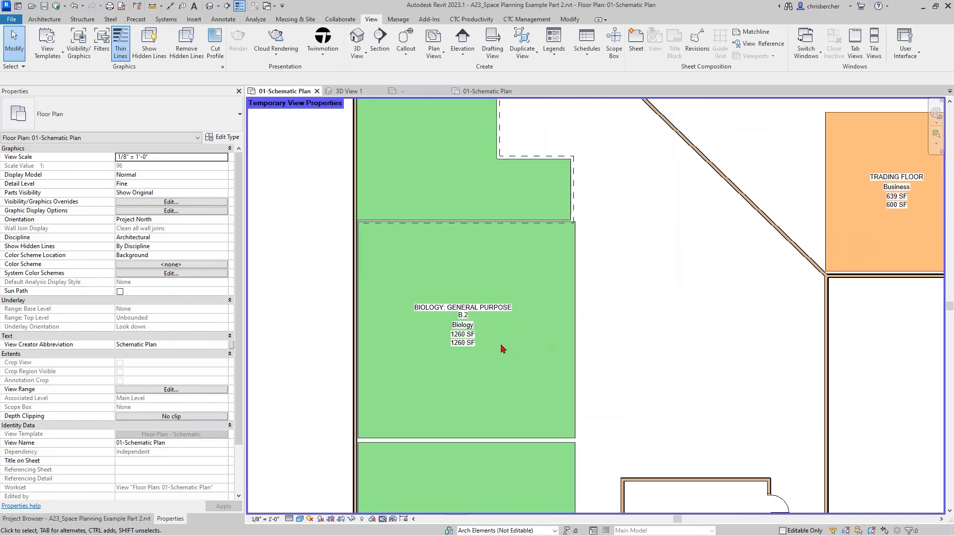
{"action": "scroll", "coordinate": [504, 347], "scroll_direction": "up", "scroll_amount": 2}
Resize the BIOLOGY: GENERAL PURPOSE B.2 block freehand with its shape handles to about 28'-1" long by 35'-11" wide.
{"action": "left_click", "coordinate": [612, 331]}
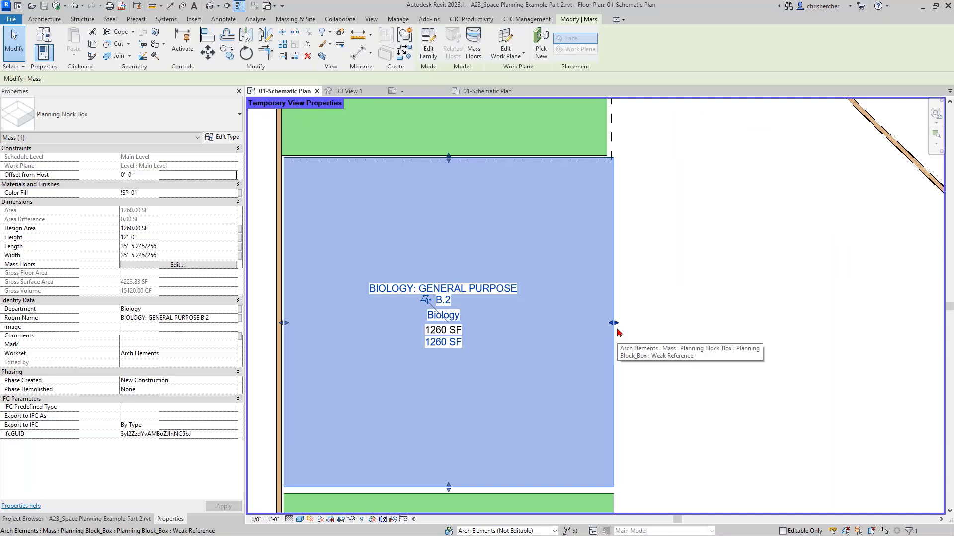
{"action": "left_click_drag", "start_coordinate": [613, 323], "coordinate": [534, 337]}
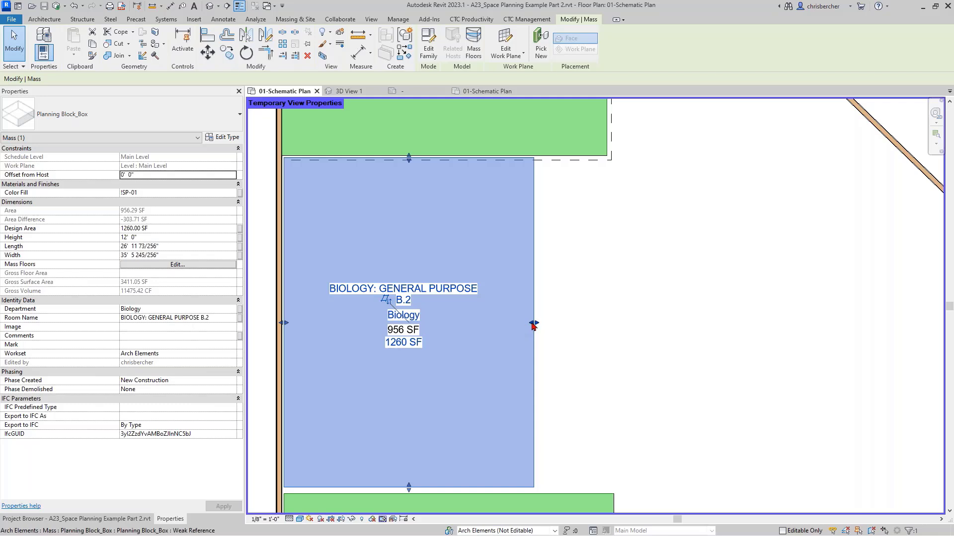
{"action": "left_click_drag", "start_coordinate": [528, 324], "coordinate": [598, 330]}
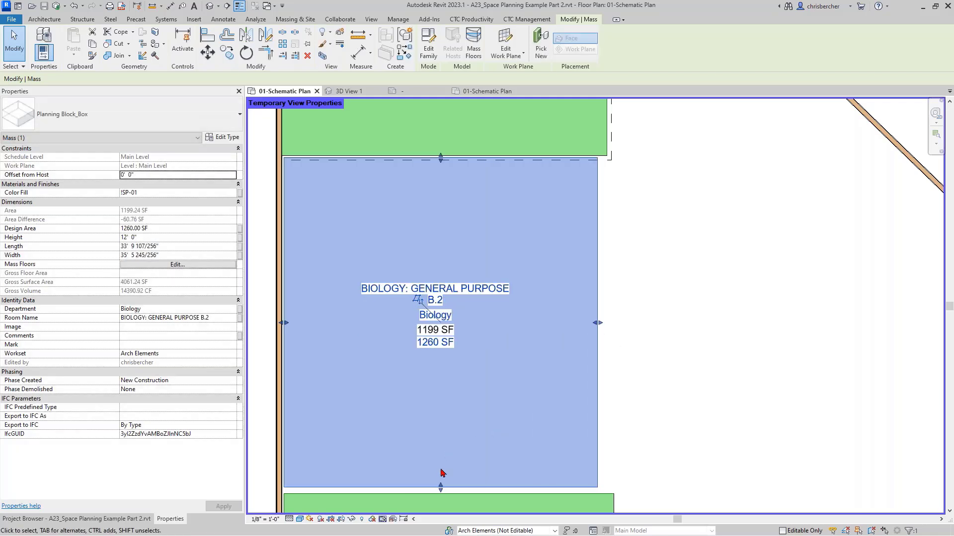
{"action": "left_click_drag", "start_coordinate": [443, 478], "coordinate": [441, 383]}
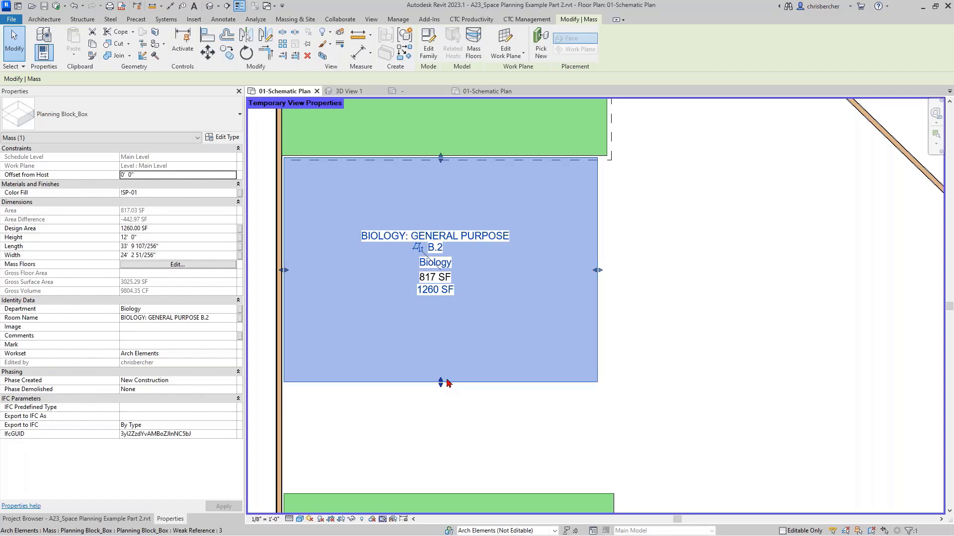
{"action": "left_click_drag", "start_coordinate": [440, 387], "coordinate": [441, 491]}
{"action": "left_click_drag", "start_coordinate": [599, 325], "coordinate": [545, 326]}
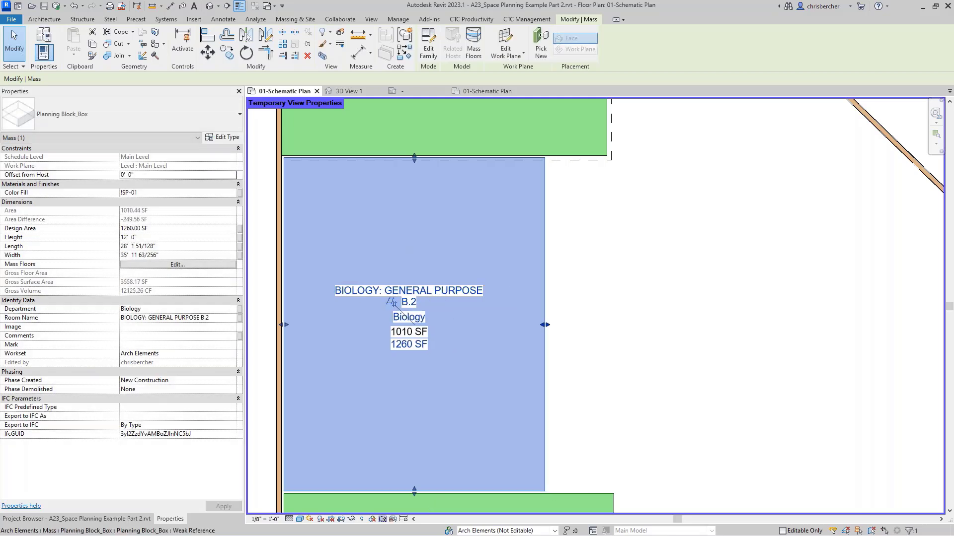
{"action": "left_click", "coordinate": [583, 340]}
Compare the actual and design areas on the Business block tags, including TRADING FLOOR and the neighbouring incubator space.
{"action": "scroll", "coordinate": [605, 339], "scroll_direction": "down", "scroll_amount": 2}
{"action": "middle_click_drag", "start_coordinate": [600, 351], "coordinate": [528, 362]}
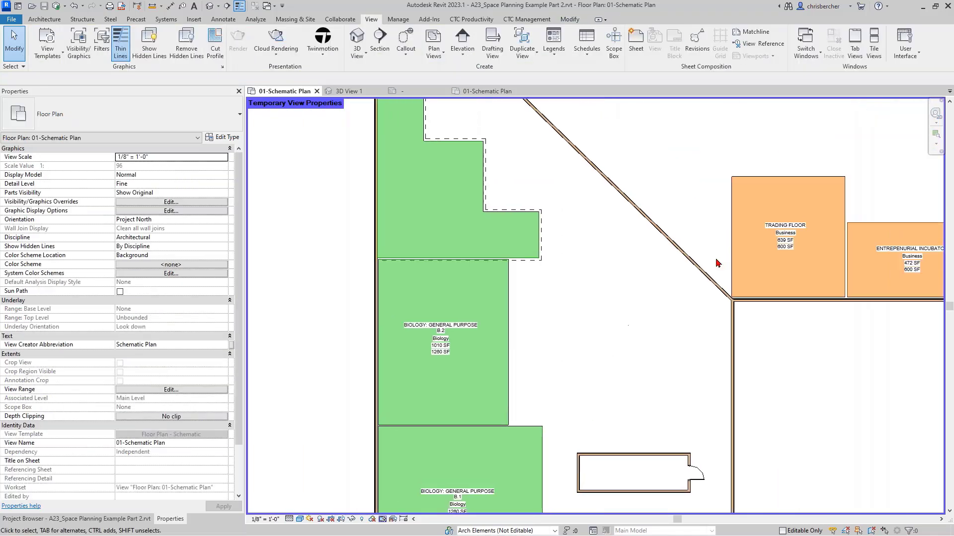
{"action": "middle_click_drag", "start_coordinate": [720, 264], "coordinate": [620, 273]}
{"action": "scroll", "coordinate": [728, 259], "scroll_direction": "up", "scroll_amount": 2}
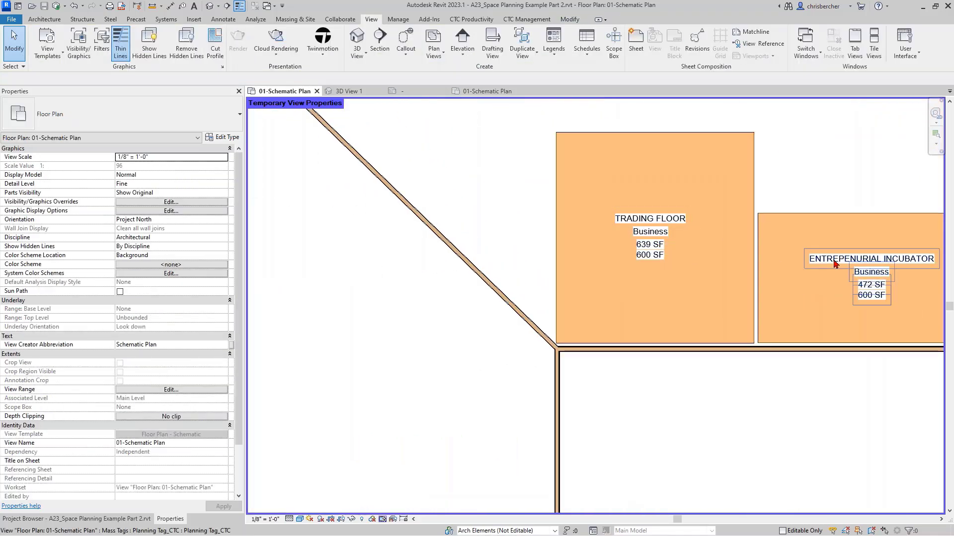
{"action": "scroll", "coordinate": [817, 263], "scroll_direction": "down", "scroll_amount": 1}
{"action": "scroll", "coordinate": [493, 293], "scroll_direction": "down", "scroll_amount": 3}
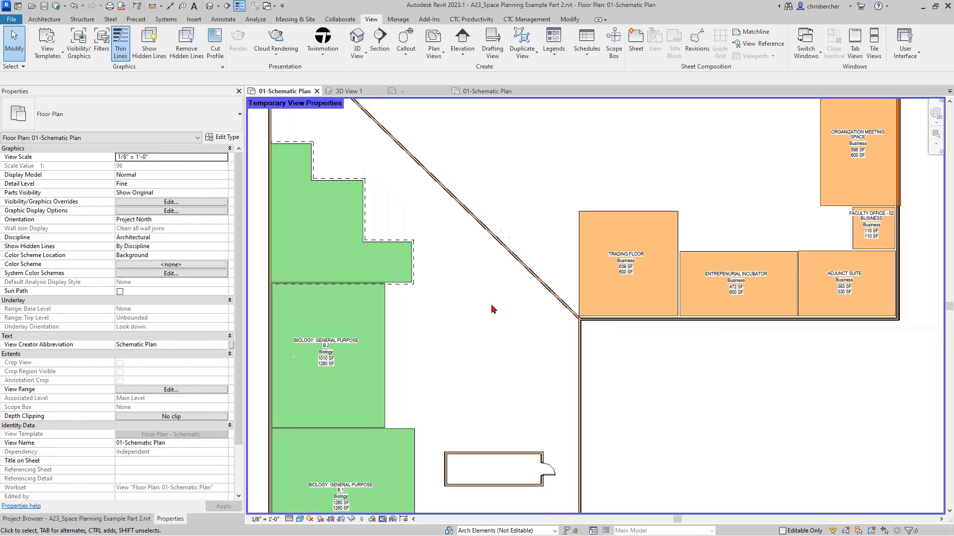
{"action": "middle_click_drag", "start_coordinate": [493, 309], "coordinate": [416, 359]}
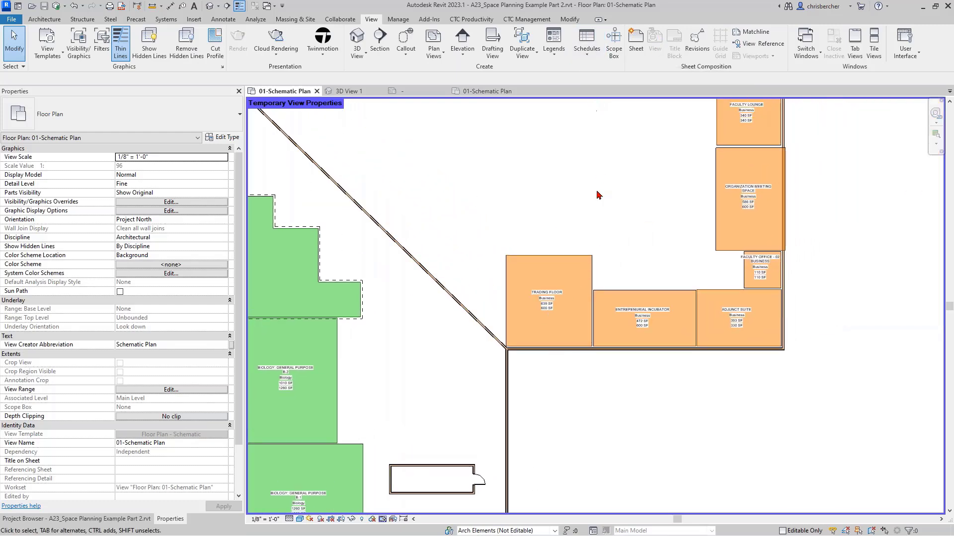
Draw a Generic - 12" wall about 72'-0" long along the open side of the two lower BIOLOGY: GENERAL PURPOSE blocks.
{"action": "key", "text": "w"}
{"action": "key", "text": "a"}
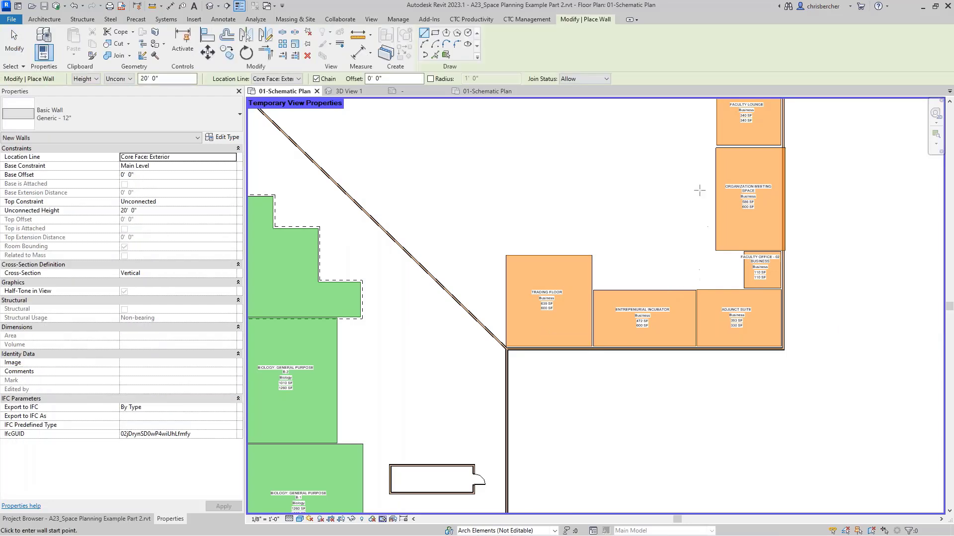
{"action": "middle_click_drag", "start_coordinate": [709, 197], "coordinate": [702, 250]}
{"action": "middle_click_drag", "start_coordinate": [635, 264], "coordinate": [698, 100]}
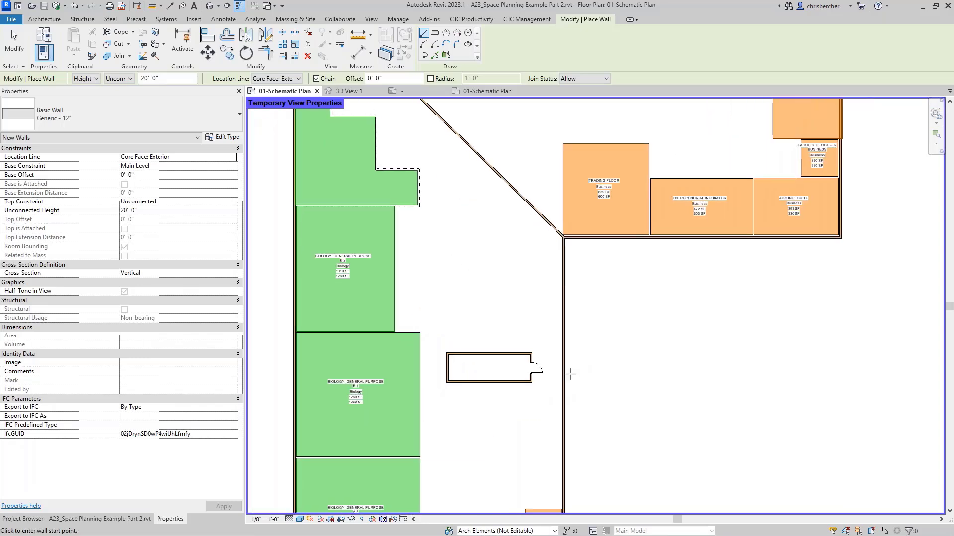
{"action": "middle_click_drag", "start_coordinate": [570, 374], "coordinate": [605, 201]}
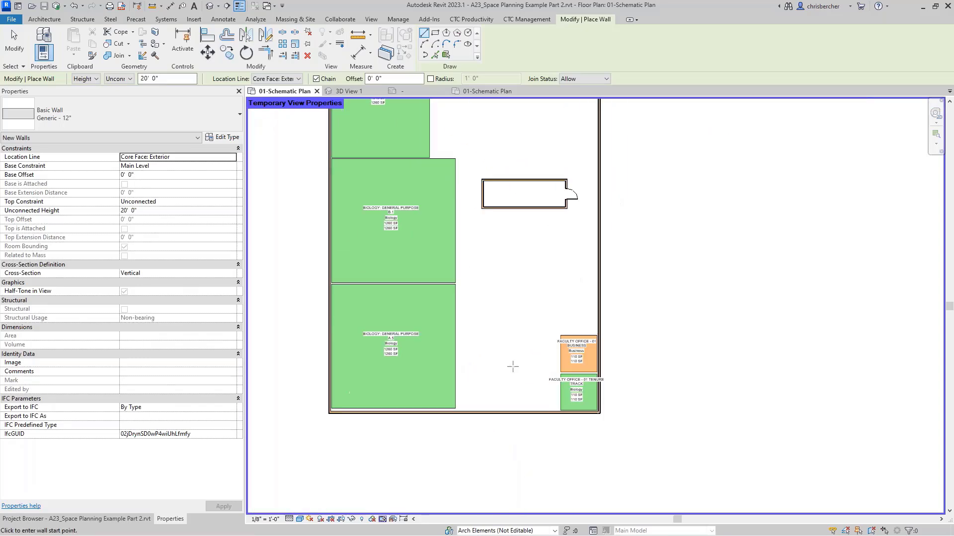
{"action": "left_click", "coordinate": [455, 409]}
{"action": "left_click", "coordinate": [456, 157]}
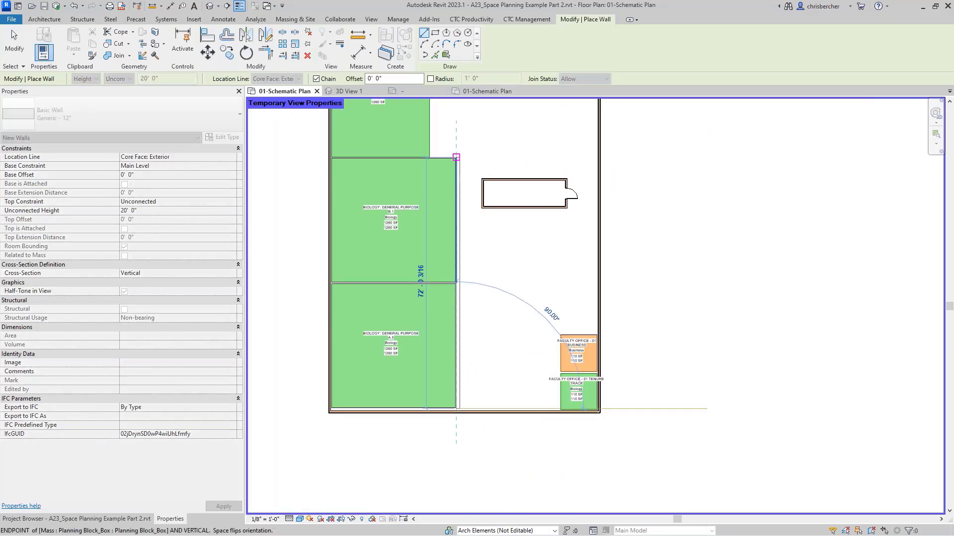
{"action": "key", "text": "Escape"}
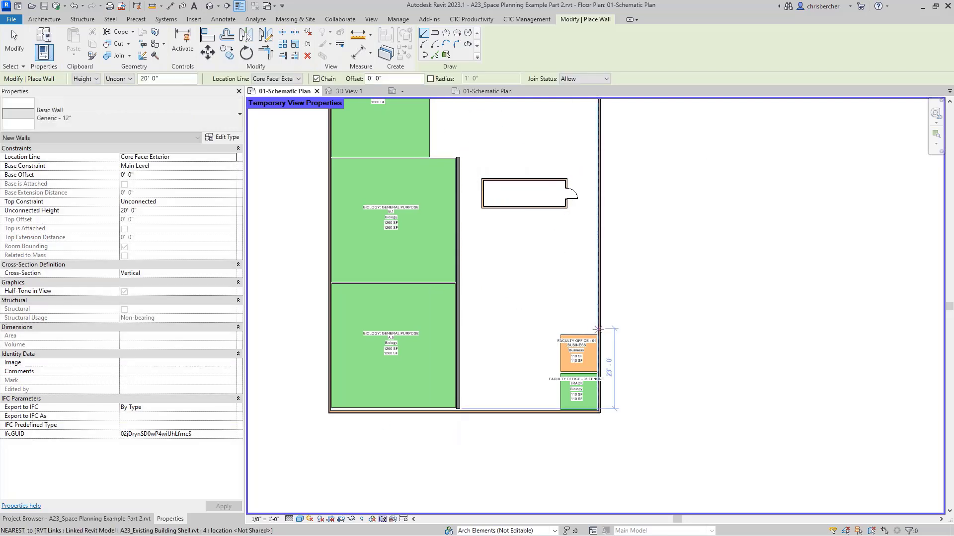
Draw Generic - 12" walls around the two open sides of the paired faculty office blocks, starting from the exterior wall.
{"action": "left_click", "coordinate": [598, 332]}
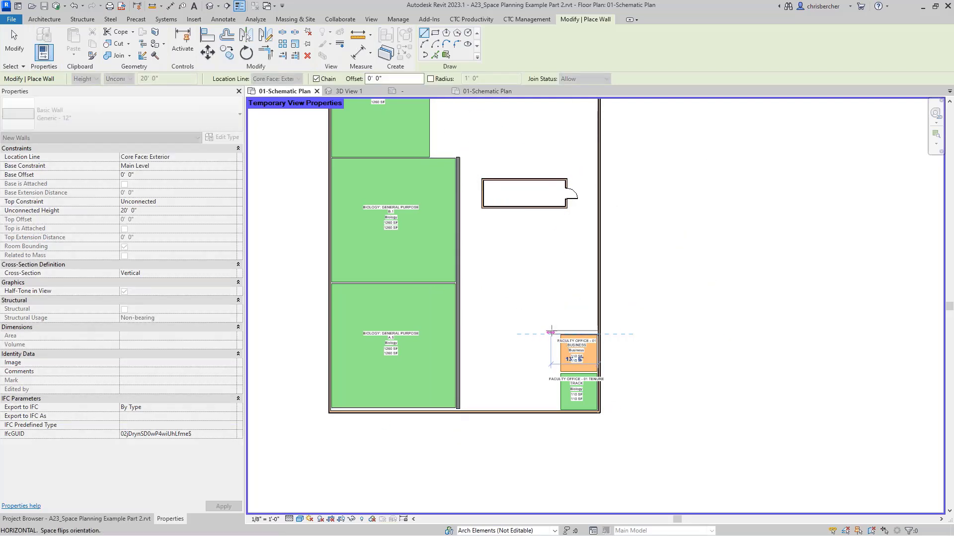
{"action": "left_click", "coordinate": [559, 334]}
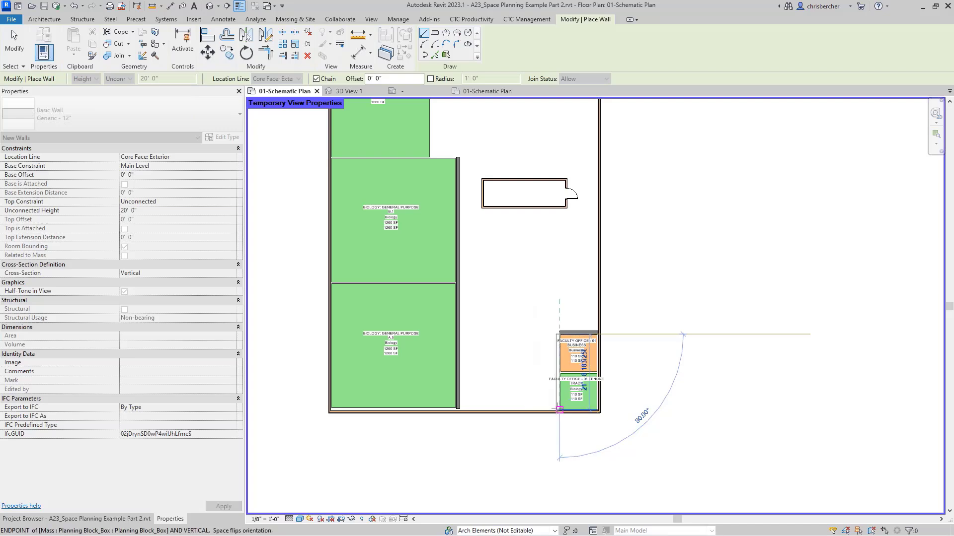
{"action": "left_click", "coordinate": [559, 409]}
{"action": "key", "text": "Escape"}
Draw a Generic - 12" dividing wall between the FACULTY OFFICE - 01 BUSINESS and FACULTY OFFICE - 01 TENURE TRACK blocks.
{"action": "scroll", "coordinate": [560, 383], "scroll_direction": "up", "scroll_amount": 4}
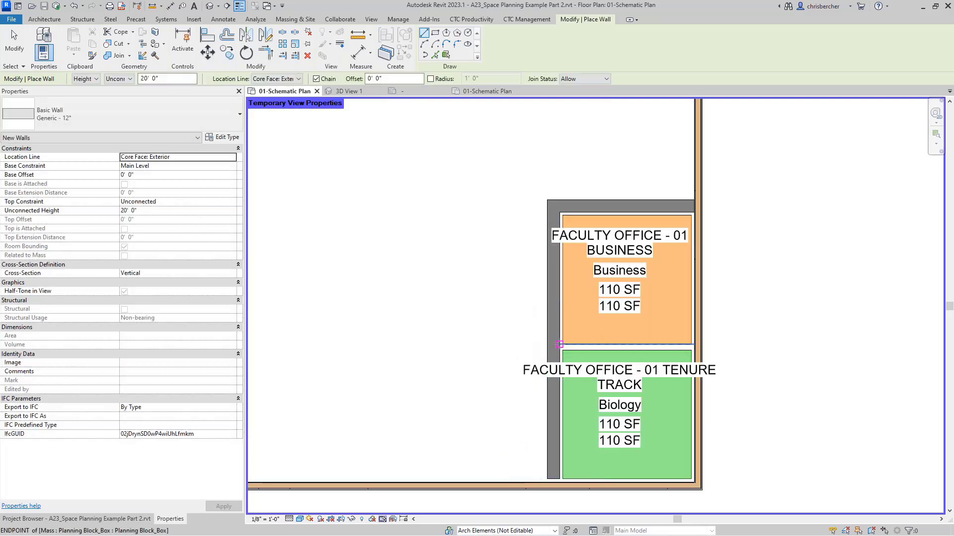
{"action": "left_click", "coordinate": [687, 343]}
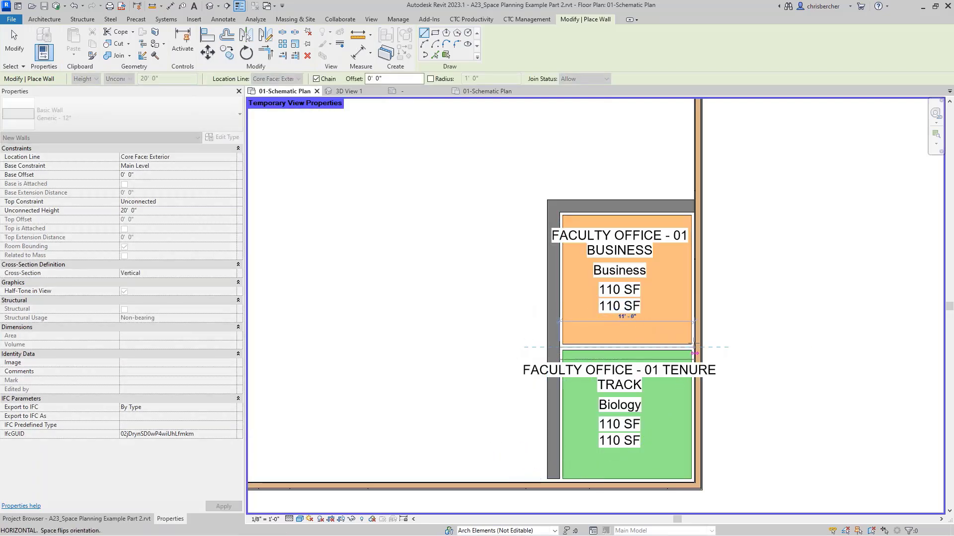
{"action": "left_click", "coordinate": [694, 347]}
{"action": "key", "text": "Escape"}
{"action": "key", "text": "Escape"}
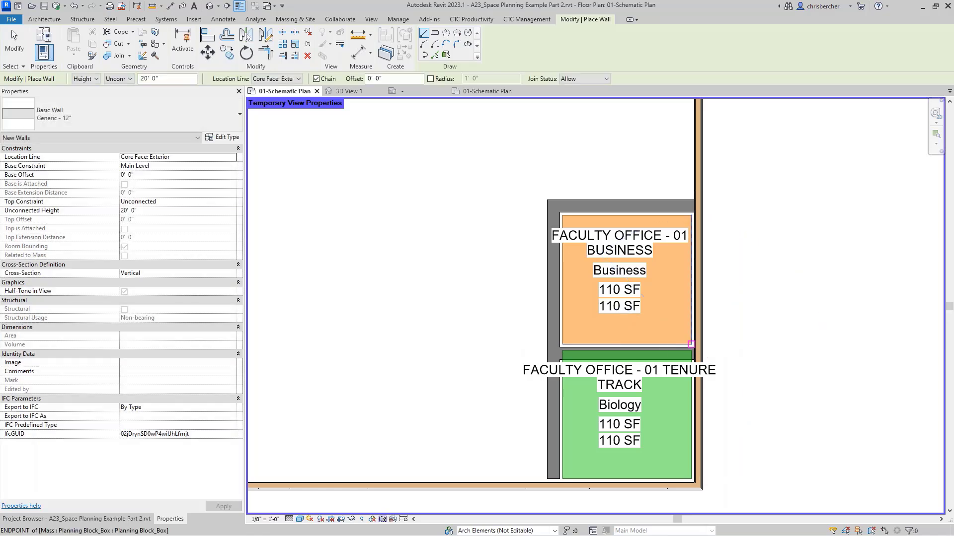
Nudge the FACULTY OFFICE - 01 BUSINESS block slightly up from the dividing wall and undo the excess movement.
{"action": "scroll", "coordinate": [614, 354], "scroll_direction": "up", "scroll_amount": 2}
{"action": "left_click", "coordinate": [614, 354]}
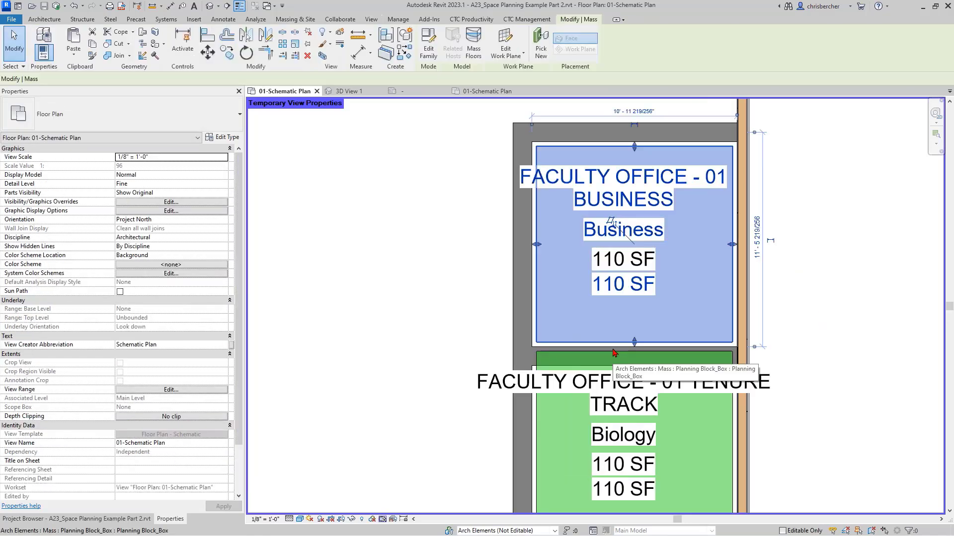
{"action": "key", "text": "Up"}
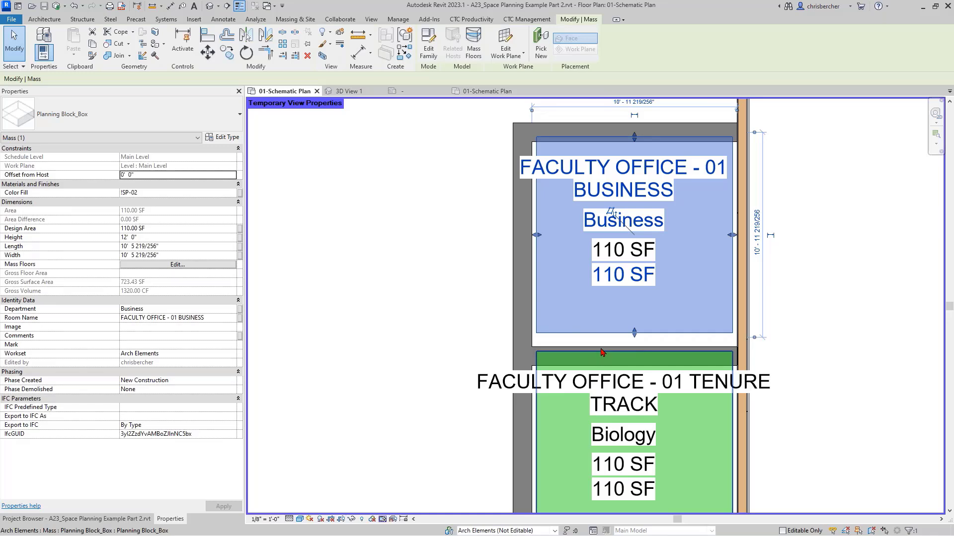
{"action": "key", "text": "ctrl+z"}
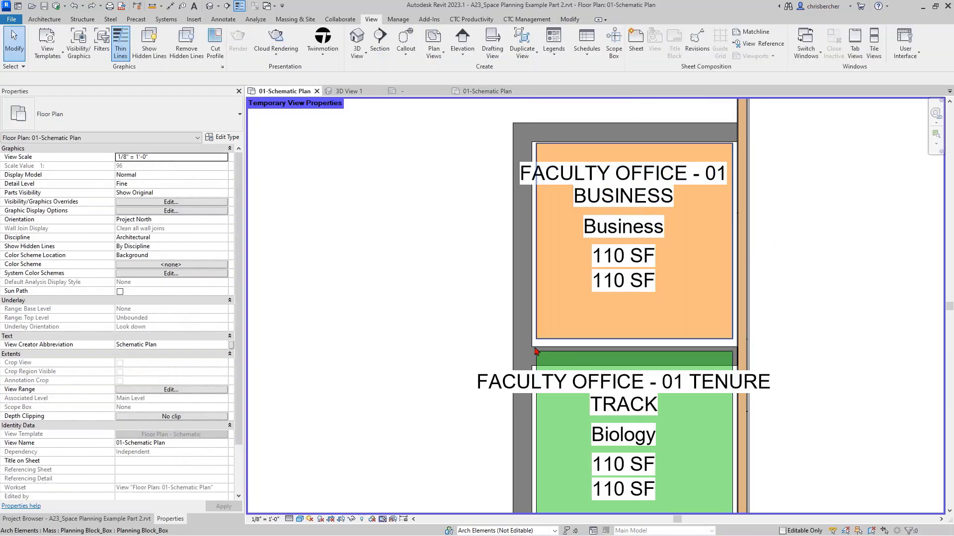
Nudge the dividing wall up off the TENURE TRACK block toward the gap between the two faculty offices.
{"action": "left_click", "coordinate": [536, 352]}
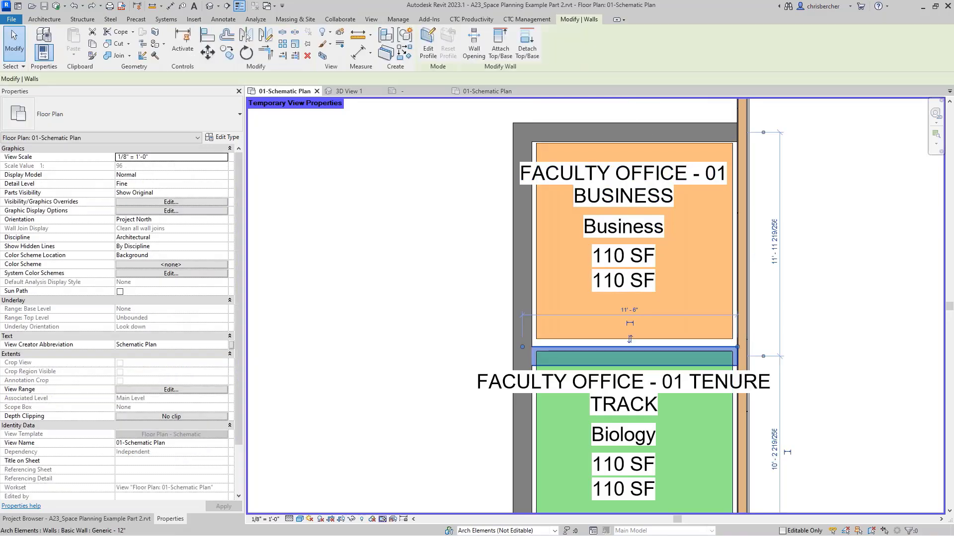
{"action": "key", "text": "Up"}
{"action": "key", "text": "Up"}
{"action": "key", "text": "Up"}
{"action": "key", "text": "Up"}
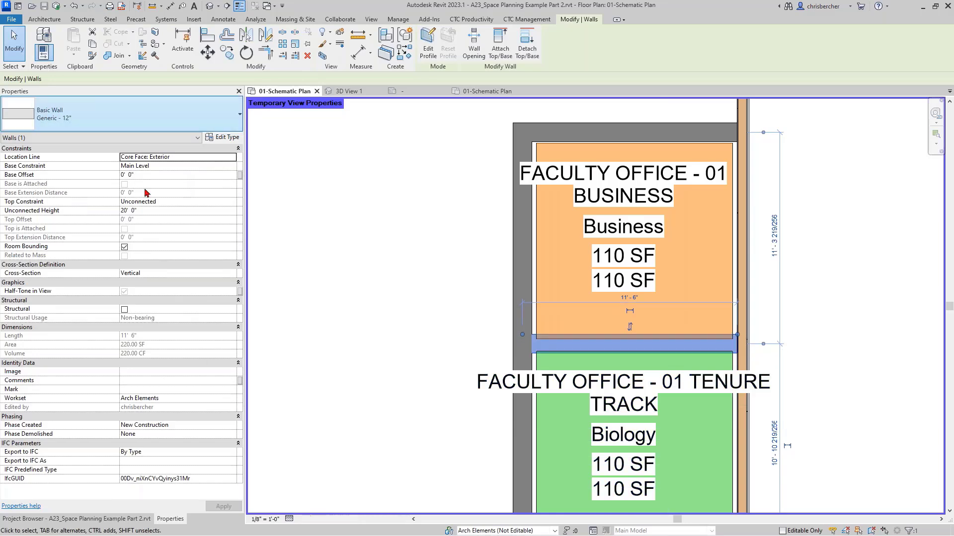
Change the dividing wall's type to Generic - 8" and nudge it down into the gap between the two office blocks.
{"action": "left_click", "coordinate": [124, 114]}
{"action": "left_click", "coordinate": [115, 208]}
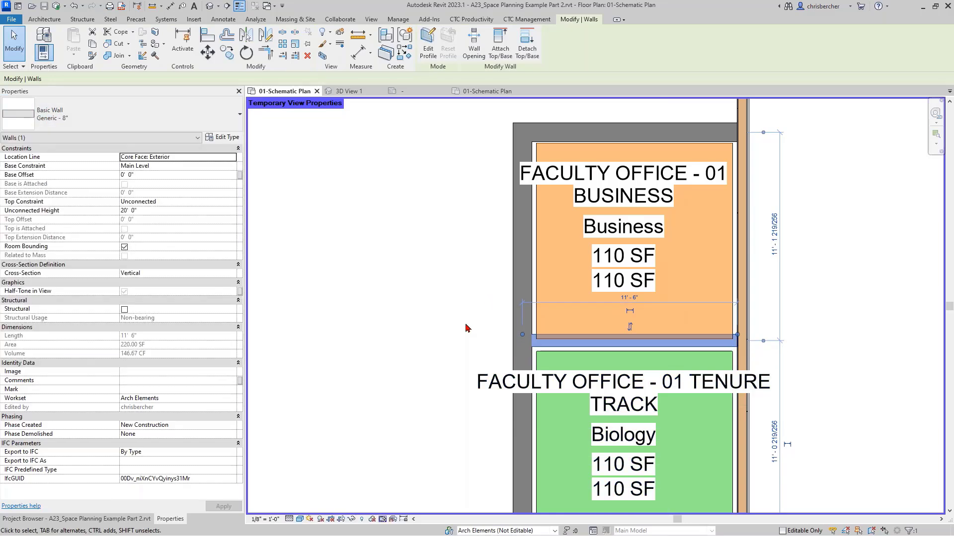
{"action": "key", "text": "Down"}
{"action": "key", "text": "Down"}
{"action": "left_click", "coordinate": [436, 308]}
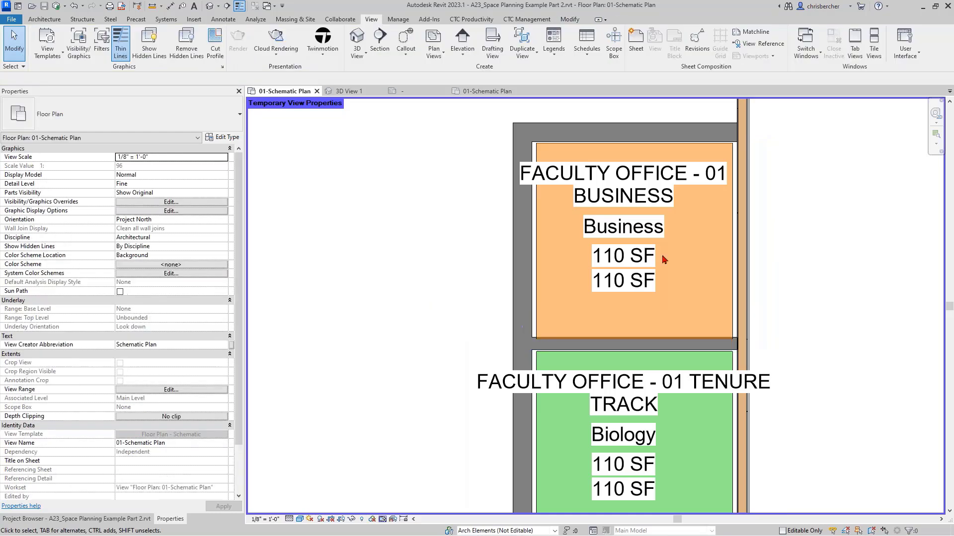
Extend the side wall of the two faculty offices down to the face of the building's exterior wall.
{"action": "scroll", "coordinate": [666, 256], "scroll_direction": "down", "scroll_amount": 2}
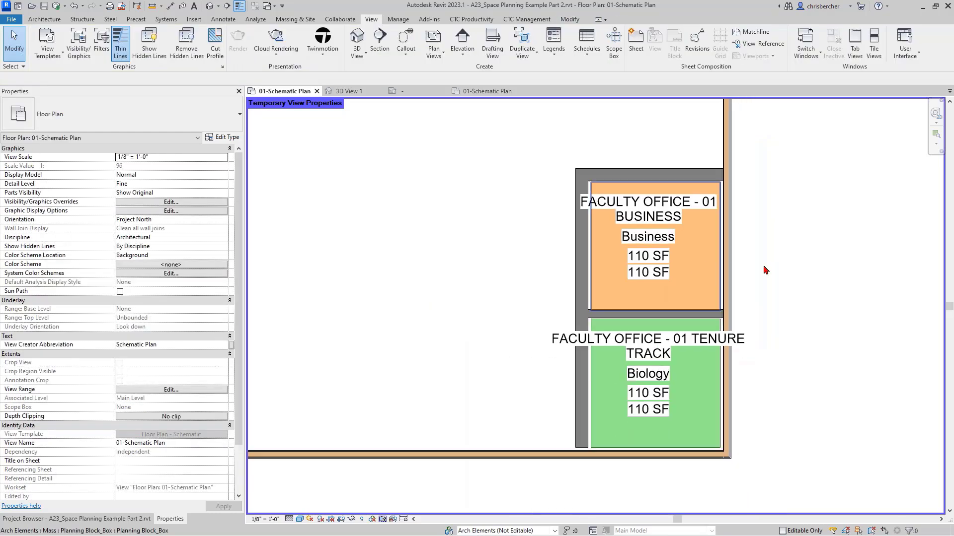
{"action": "left_click", "coordinate": [578, 453]}
{"action": "left_click", "coordinate": [576, 441]}
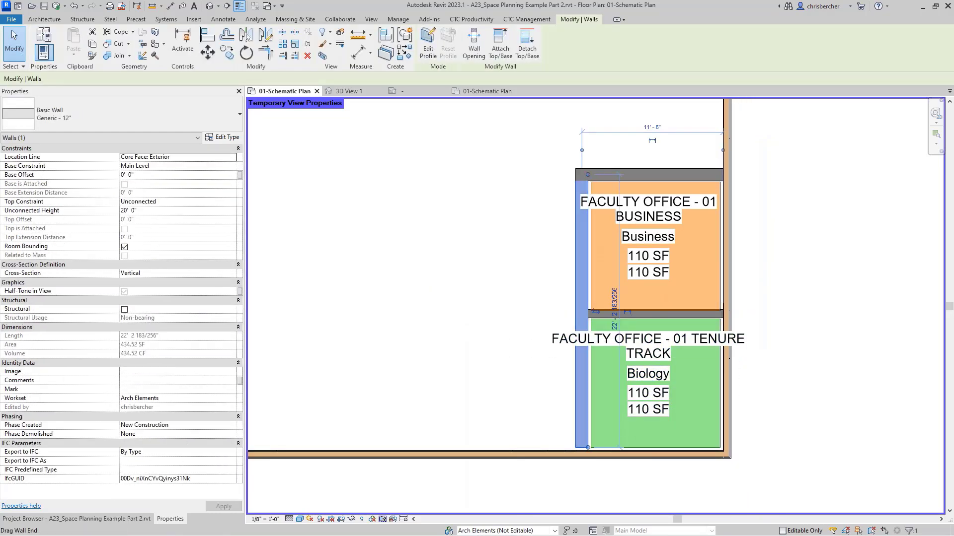
{"action": "left_click_drag", "start_coordinate": [588, 448], "coordinate": [587, 451]}
{"action": "left_click", "coordinate": [521, 395]}
Extend the long wall beside the Biology blocks down to the building's exterior wall, making it 72'-6" long.
{"action": "scroll", "coordinate": [515, 368], "scroll_direction": "down", "scroll_amount": 1}
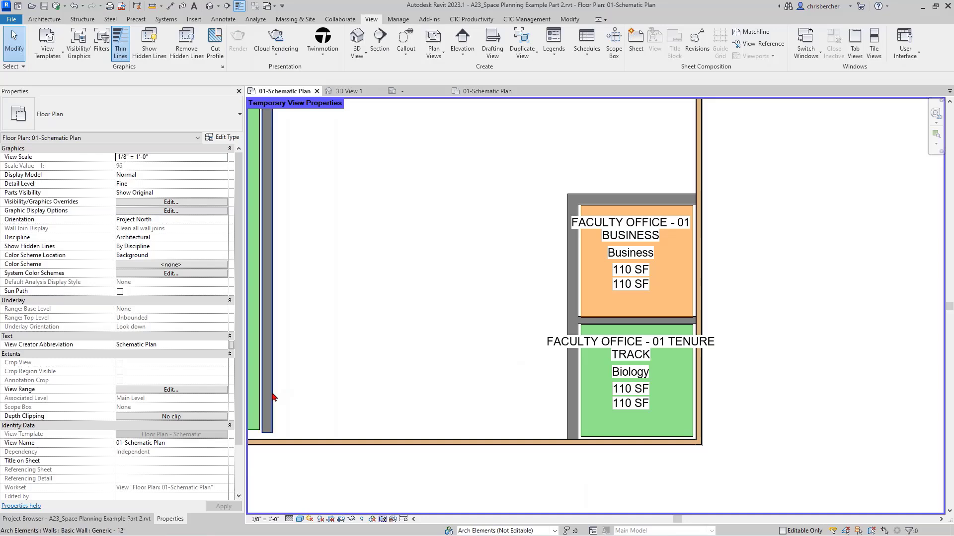
{"action": "left_click", "coordinate": [267, 430]}
{"action": "left_click_drag", "start_coordinate": [260, 434], "coordinate": [261, 439]}
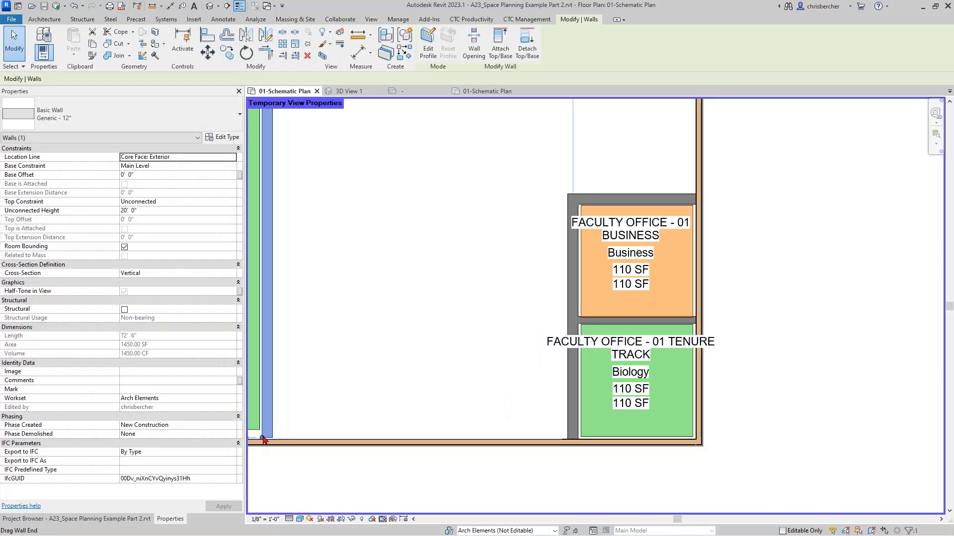
{"action": "key", "text": "r"}
{"action": "key", "text": "s"}
{"action": "key", "text": "Escape"}
{"action": "key", "text": "Escape"}
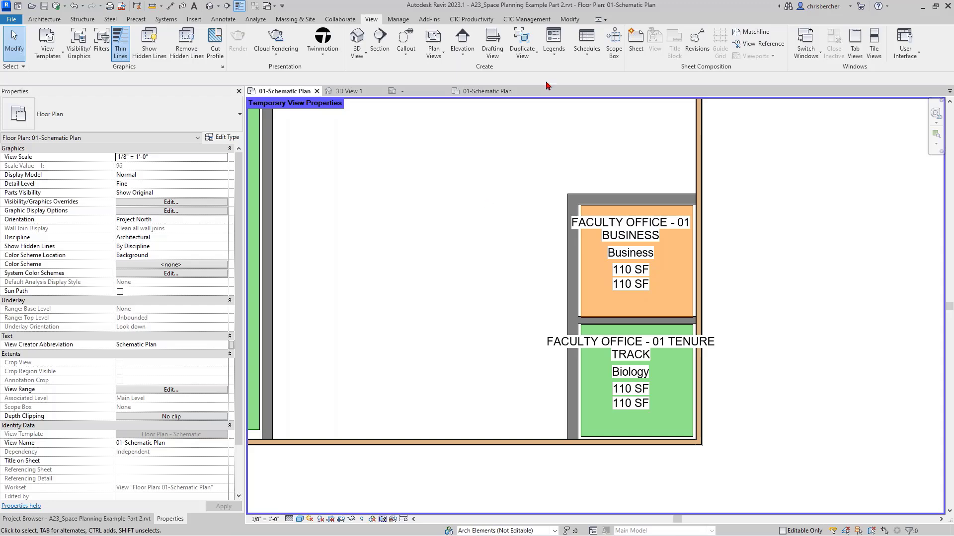
Launch Spreadsheet Link and add the Mass category to the selected categories.
{"action": "left_click", "coordinate": [470, 19]}
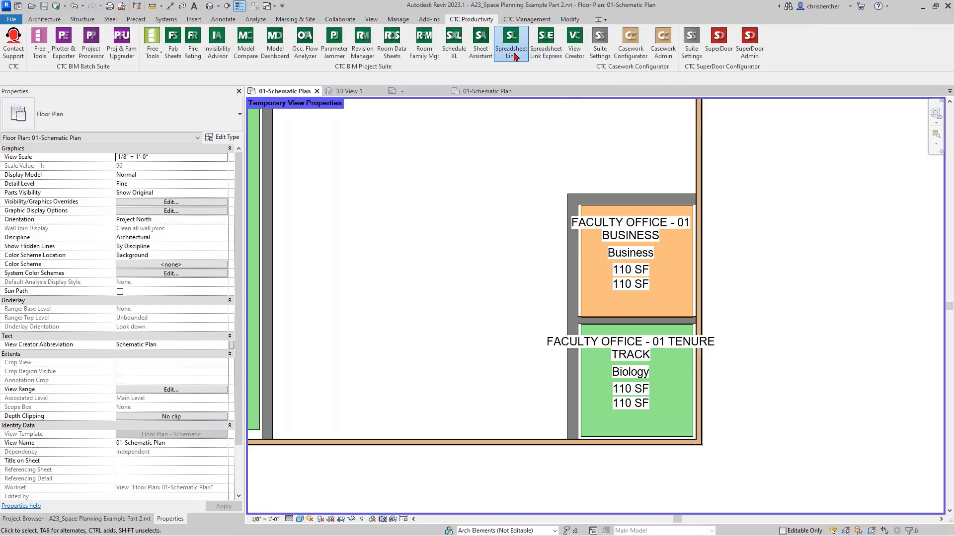
{"action": "left_click", "coordinate": [512, 53]}
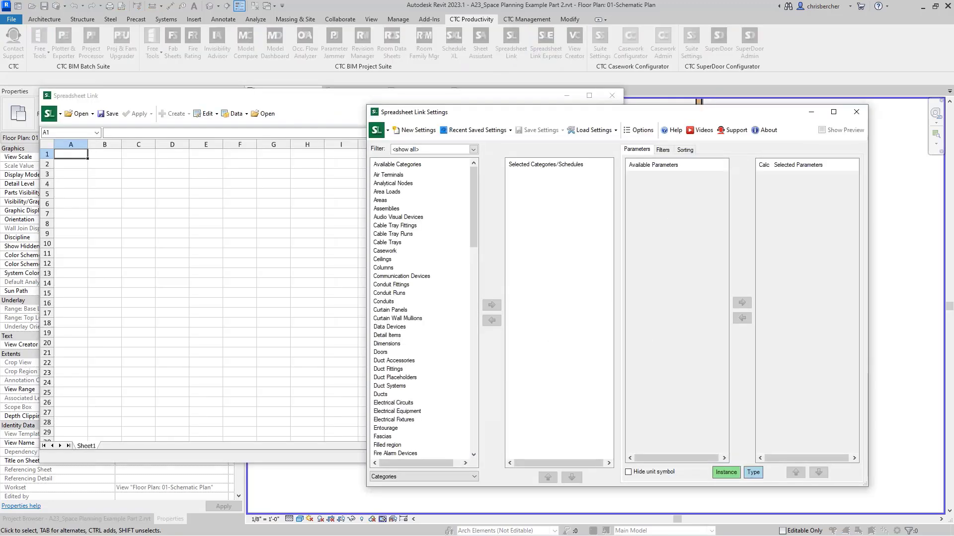
{"action": "left_click", "coordinate": [420, 352]}
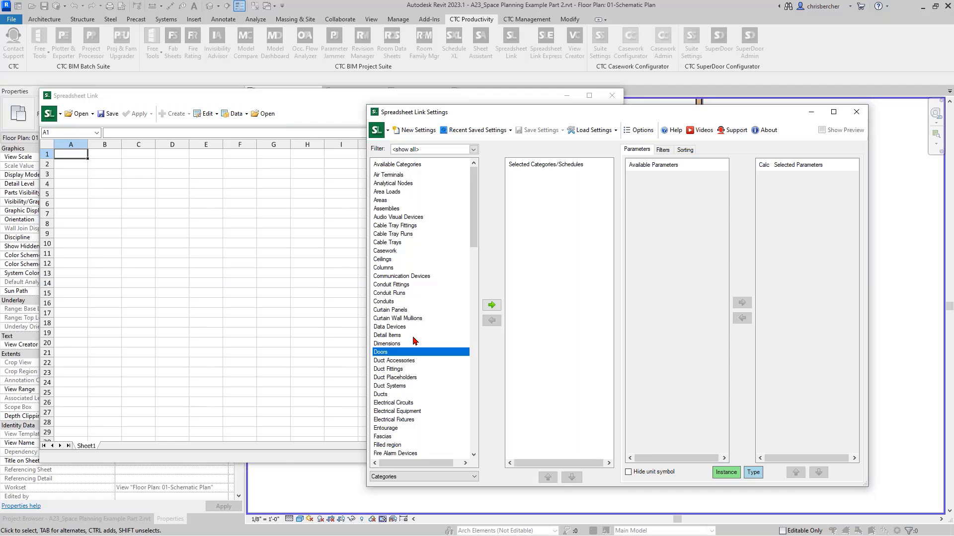
{"action": "scroll", "coordinate": [412, 339], "scroll_direction": "down", "scroll_amount": 11}
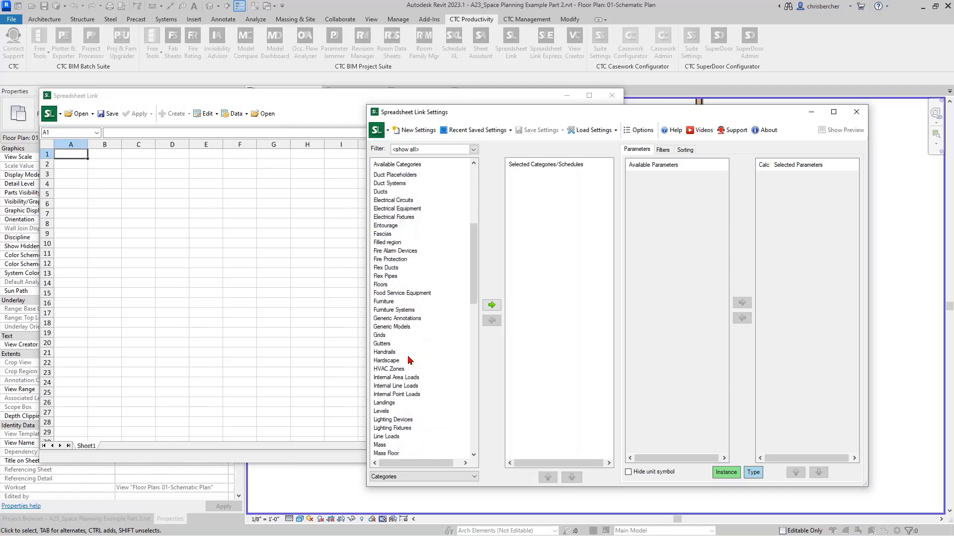
{"action": "double_click", "coordinate": [399, 370]}
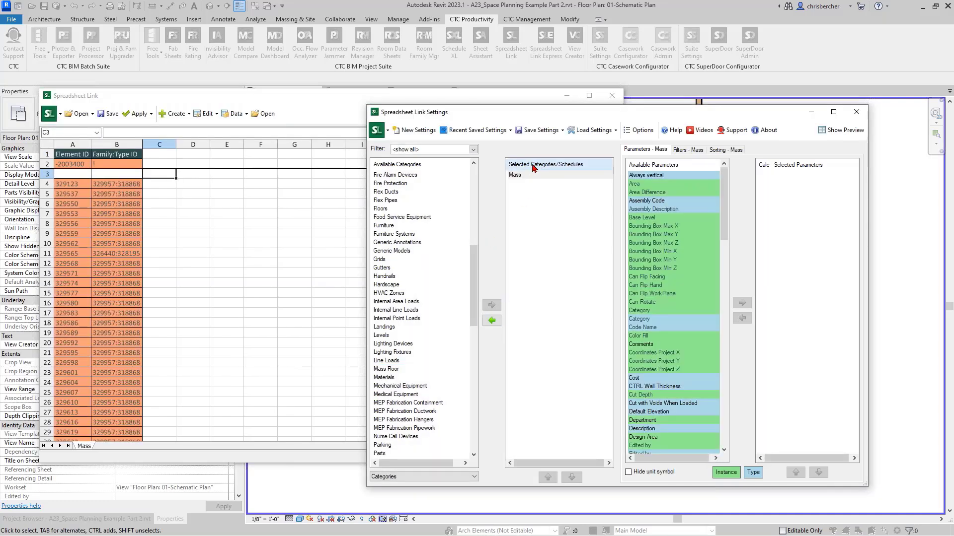
Add the Room Name and Department parameters to the Mass spreadsheet.
{"action": "left_click", "coordinate": [698, 260]}
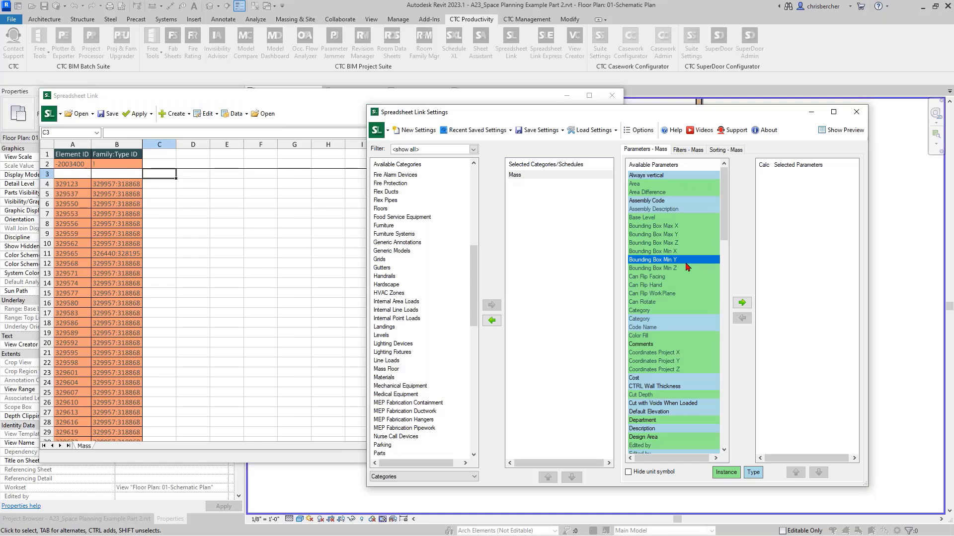
{"action": "type", "text": "ro"}
{"action": "left_click", "coordinate": [660, 209]}
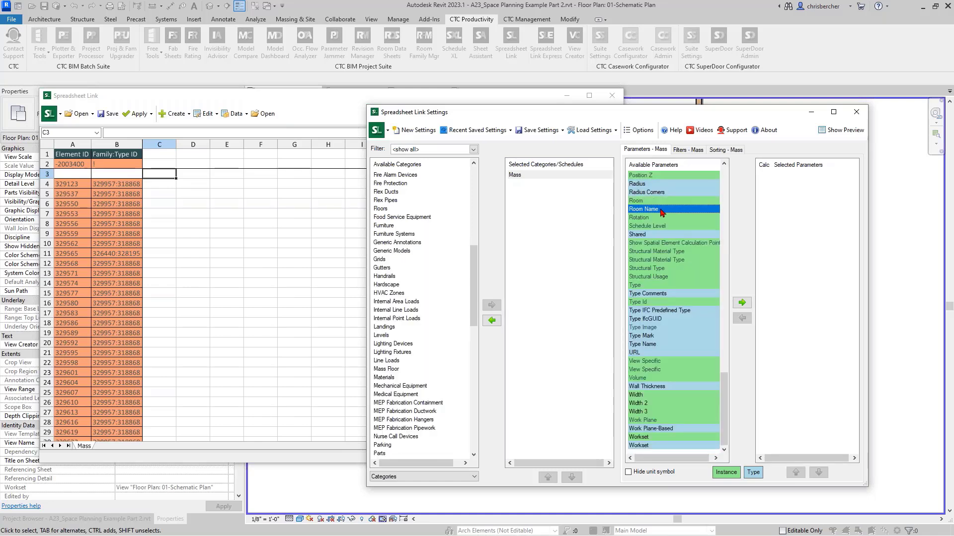
{"action": "double_click", "coordinate": [660, 209]}
{"action": "left_click", "coordinate": [688, 302]}
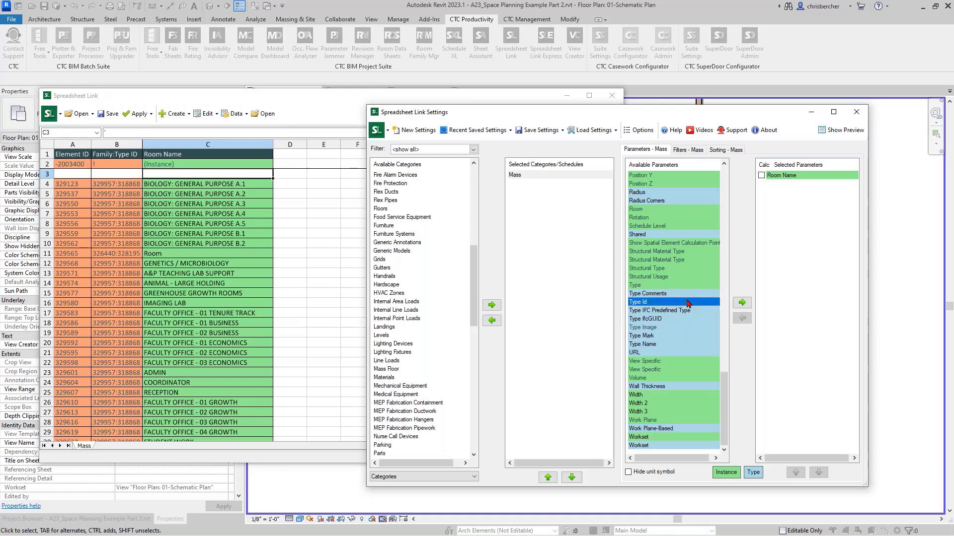
{"action": "key", "text": "d"}
{"action": "double_click", "coordinate": [651, 184]}
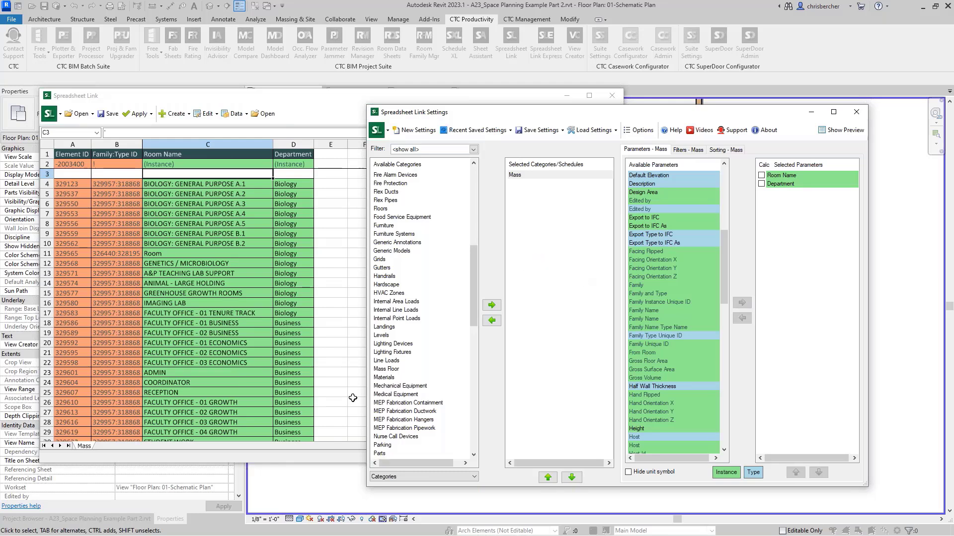
Close Spreadsheet Link without saving its settings.
{"action": "left_click", "coordinate": [437, 343]}
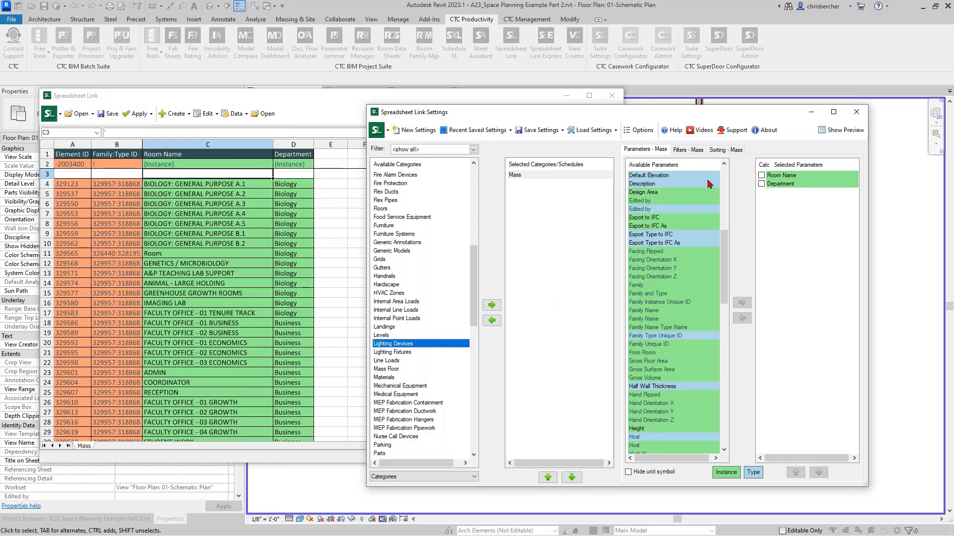
{"action": "left_click", "coordinate": [856, 112]}
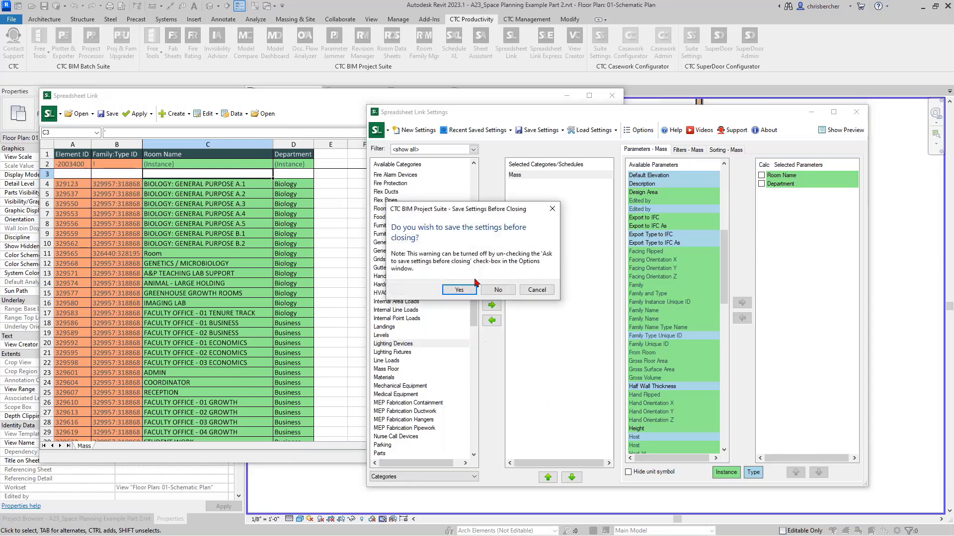
{"action": "left_click", "coordinate": [506, 292]}
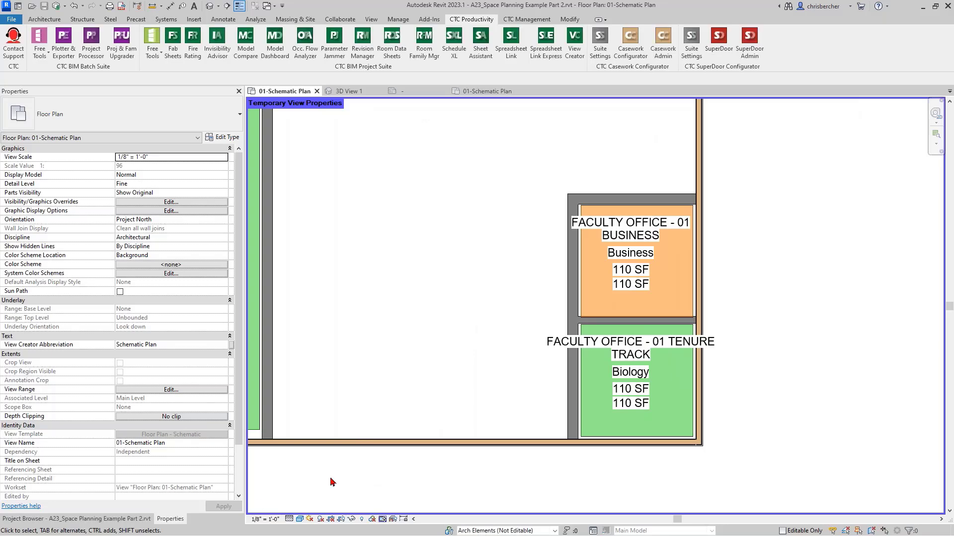
Open the Room Schedule from the project's schedules.
{"action": "left_click", "coordinate": [95, 519]}
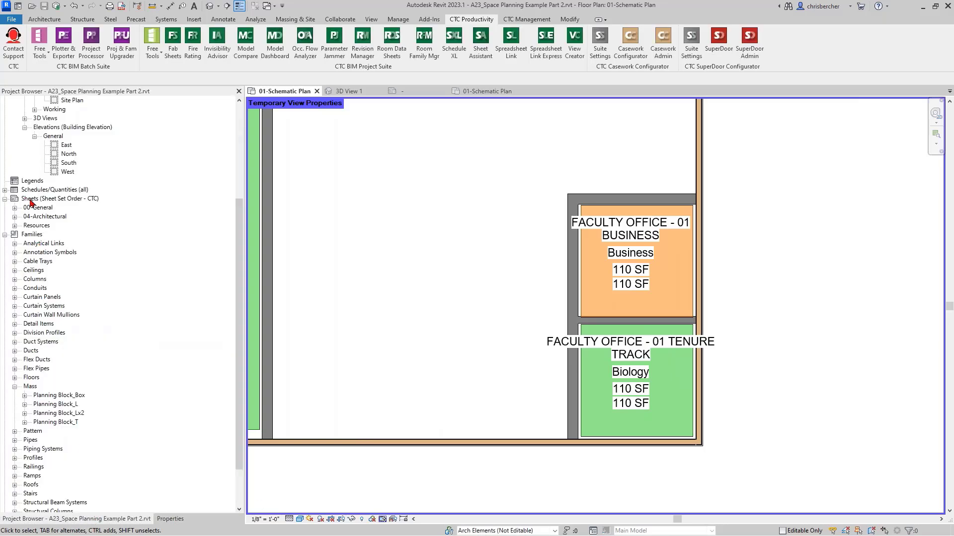
{"action": "left_click", "coordinate": [5, 191]}
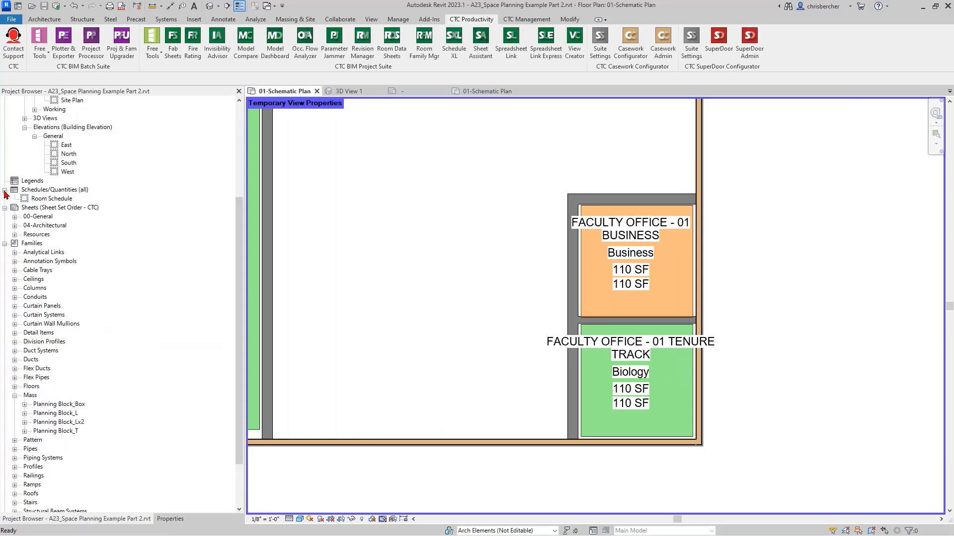
{"action": "double_click", "coordinate": [53, 199]}
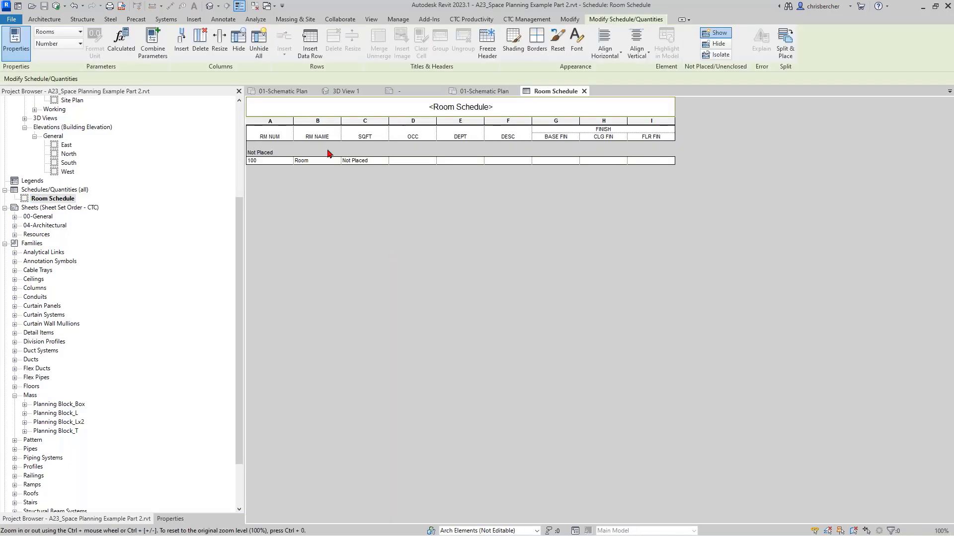
Save the Space Planning Setup project and return to the 01-Schematic Plan view of the Space Planning Example Part 2 project.
{"action": "left_click", "coordinate": [471, 19]}
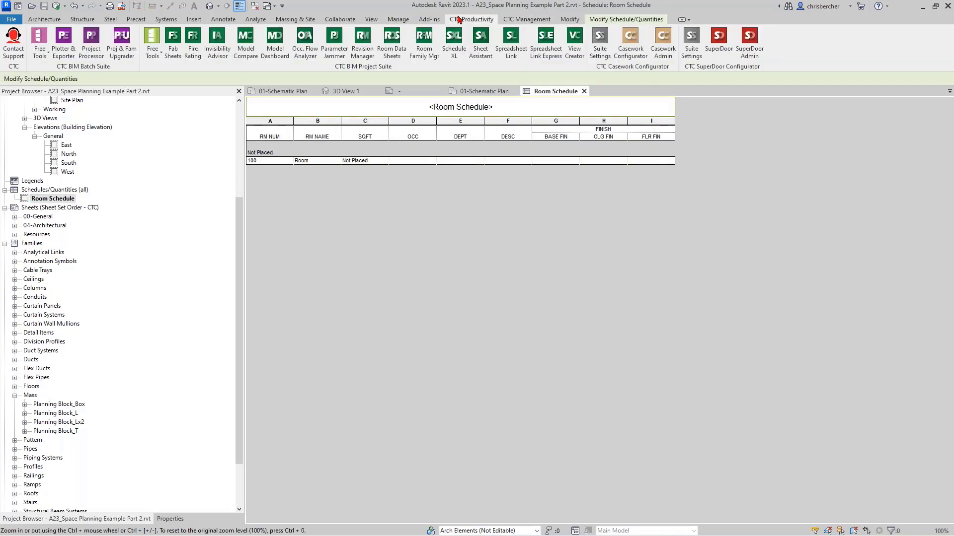
{"action": "left_click", "coordinate": [482, 91]}
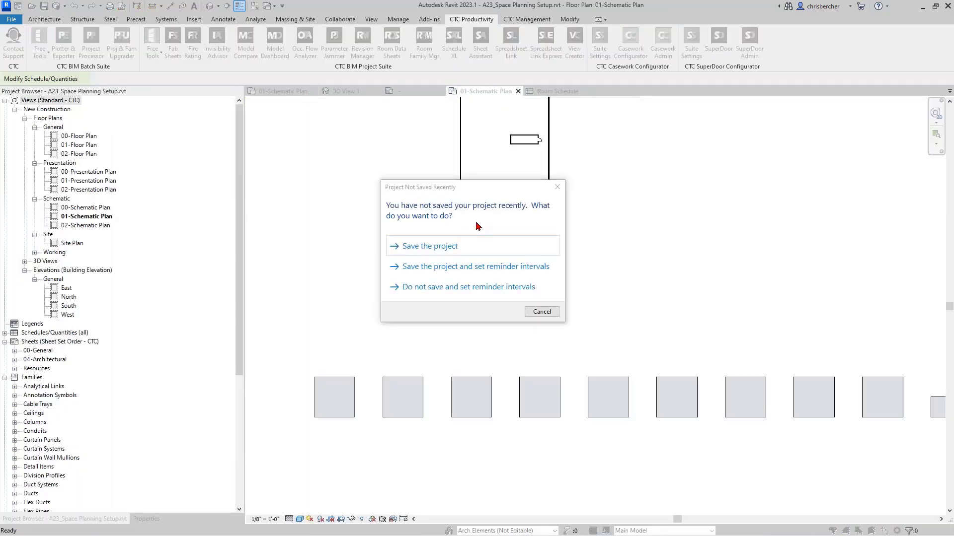
{"action": "left_click", "coordinate": [474, 246]}
{"action": "left_click", "coordinate": [273, 93]}
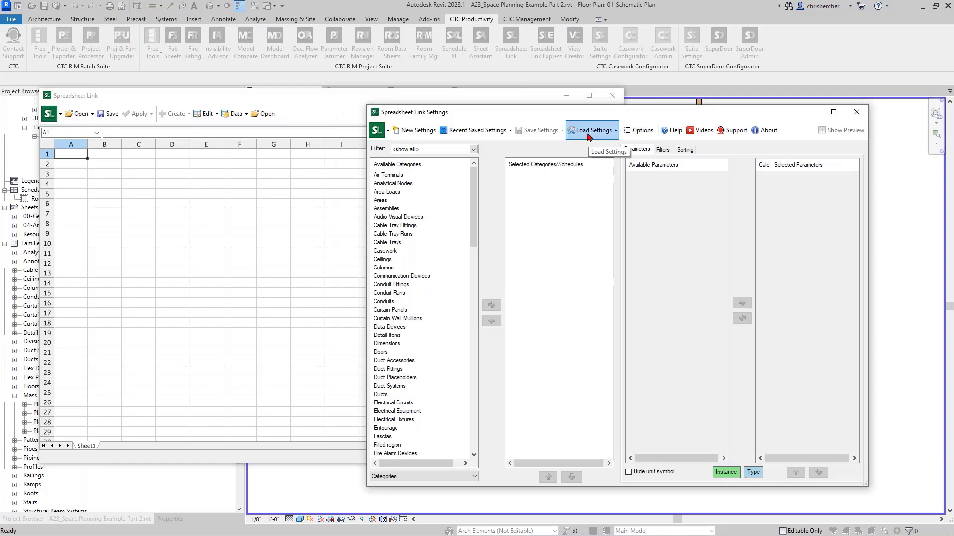
Add the Mass category to the selected categories in Spreadsheet Link.
{"action": "left_click", "coordinate": [396, 327]}
{"action": "key", "text": "m"}
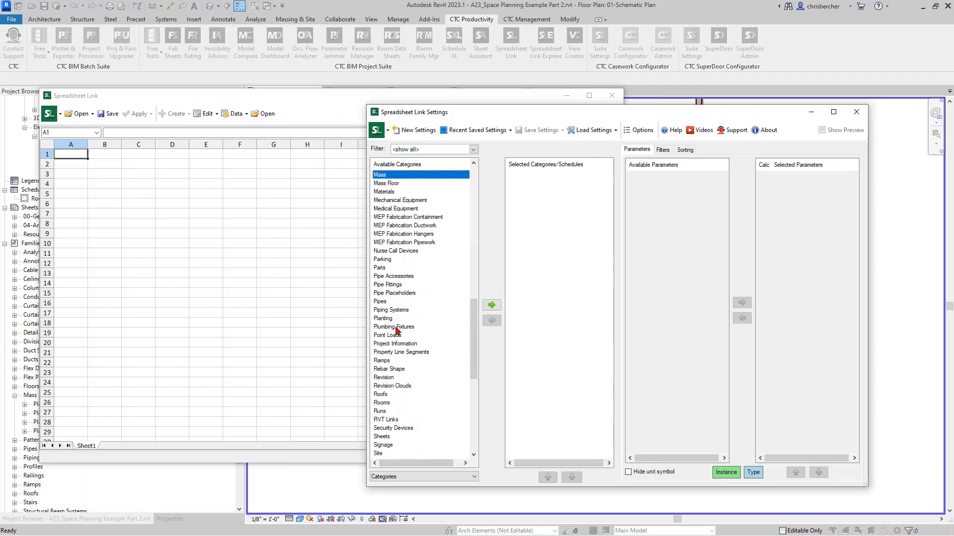
{"action": "double_click", "coordinate": [394, 175]}
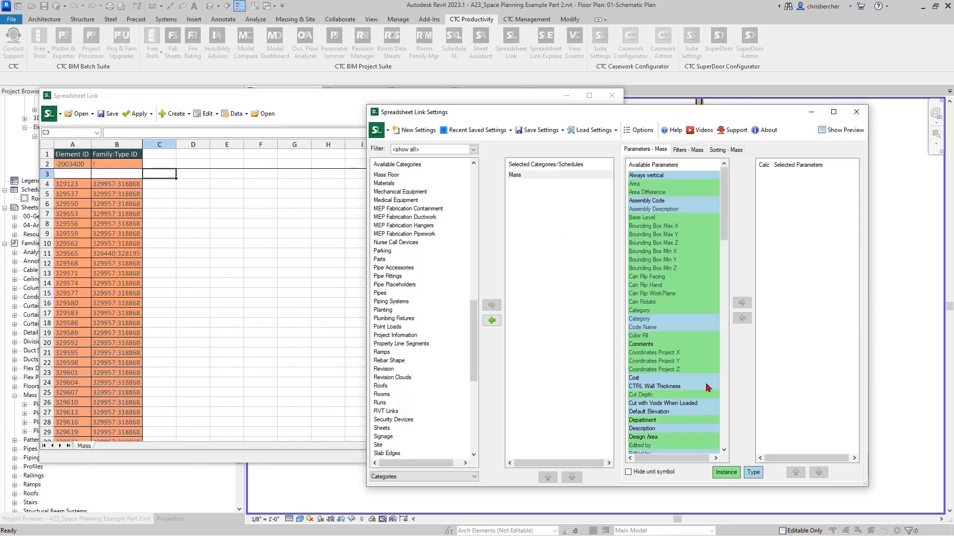
Add the Room Name and Department parameters to the Mass spreadsheet.
{"action": "left_click", "coordinate": [673, 353]}
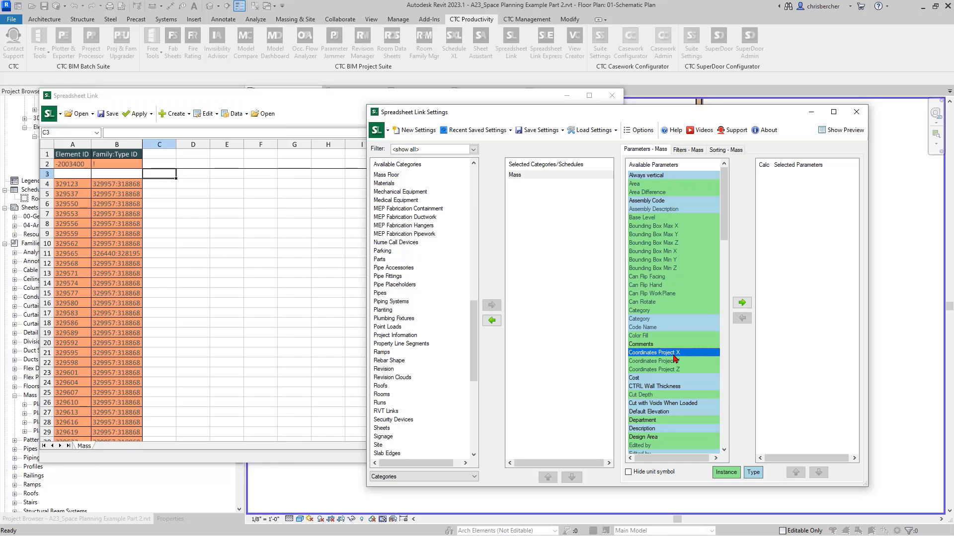
{"action": "key", "text": "r"}
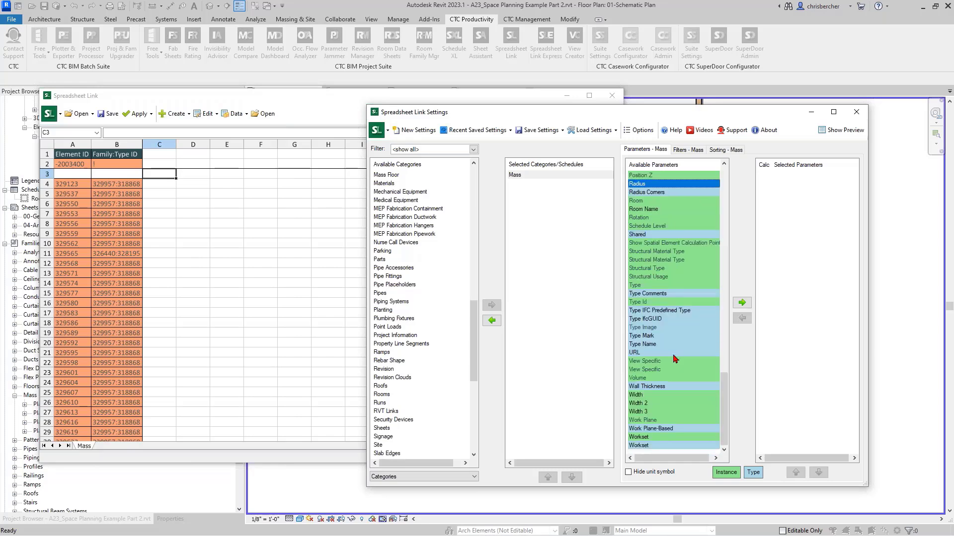
{"action": "double_click", "coordinate": [659, 209]}
{"action": "key", "text": "d"}
{"action": "double_click", "coordinate": [660, 183]}
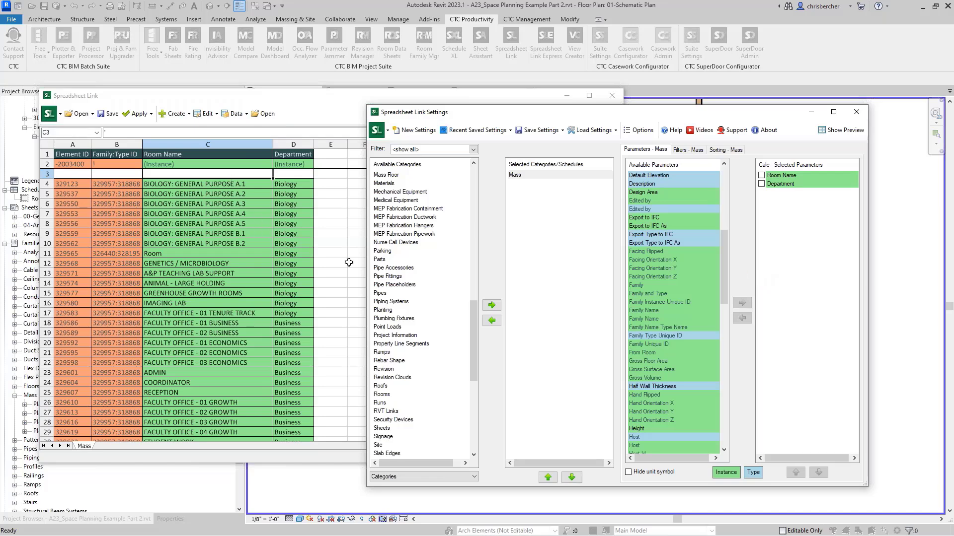
Add the Rooms category to the selected categories alongside Mass.
{"action": "left_click", "coordinate": [646, 209]}
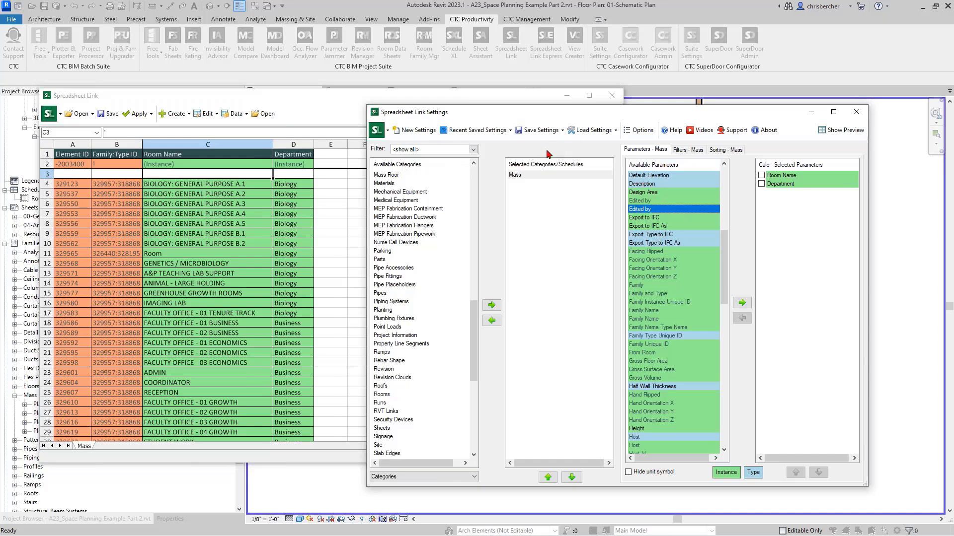
{"action": "left_click", "coordinate": [400, 224]}
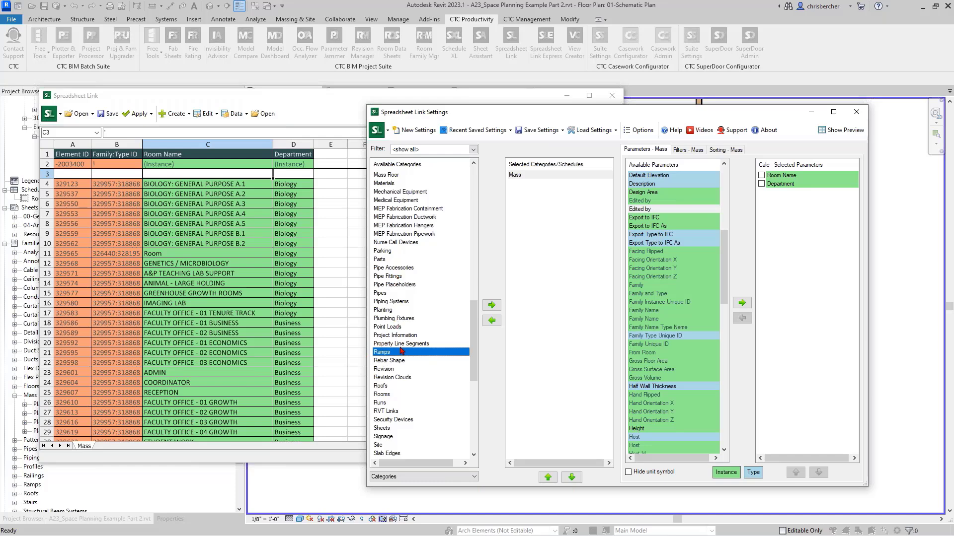
{"action": "left_click", "coordinate": [392, 395]}
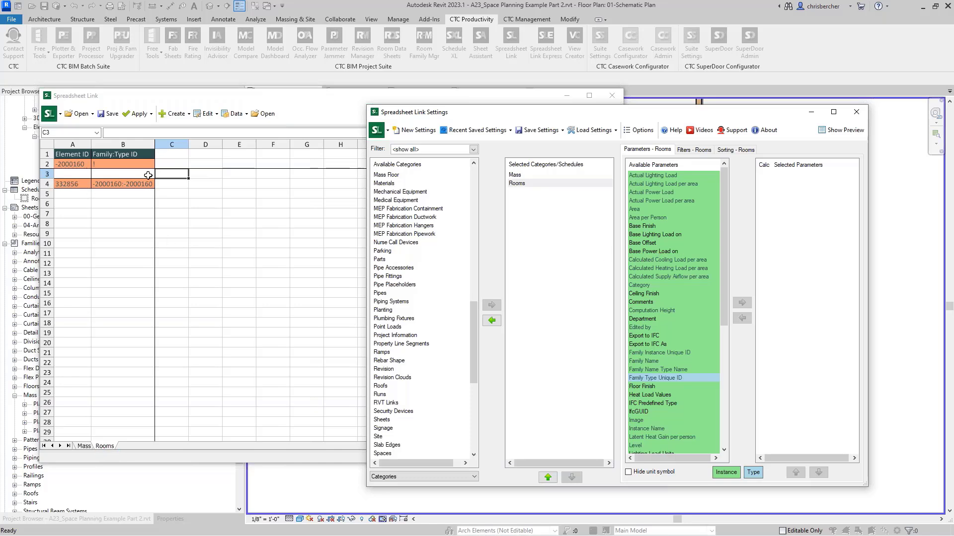
Add the Name and Department parameters to the Rooms spreadsheet.
{"action": "left_click", "coordinate": [656, 274]}
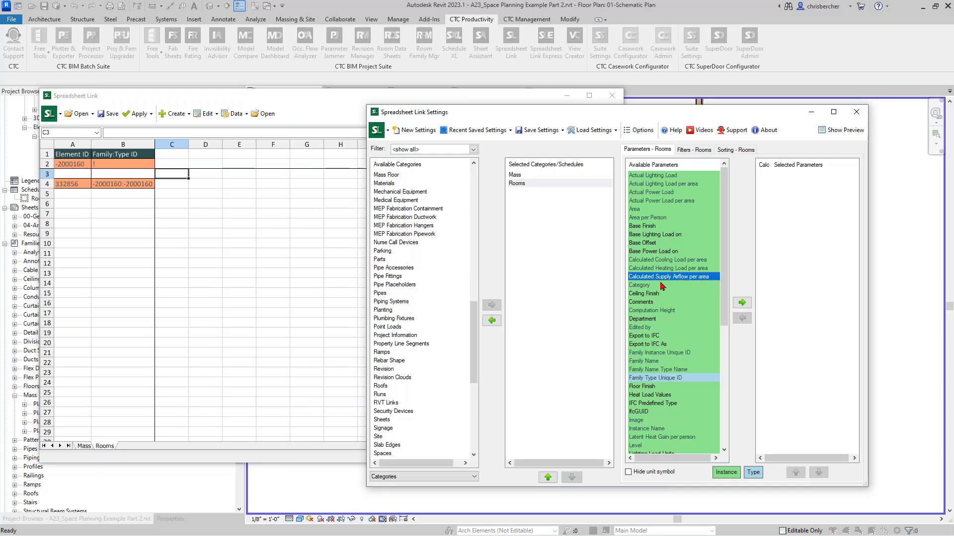
{"action": "key", "text": "n"}
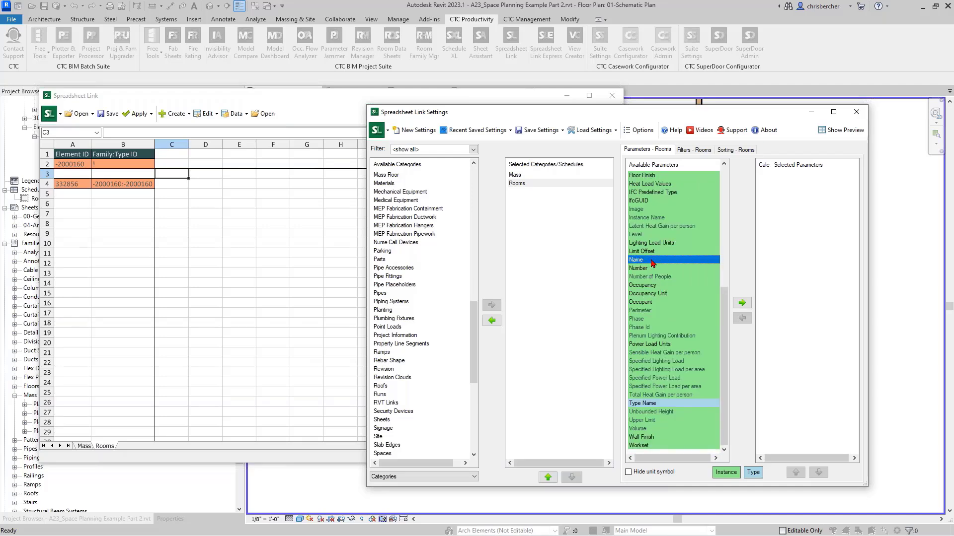
{"action": "double_click", "coordinate": [653, 263]}
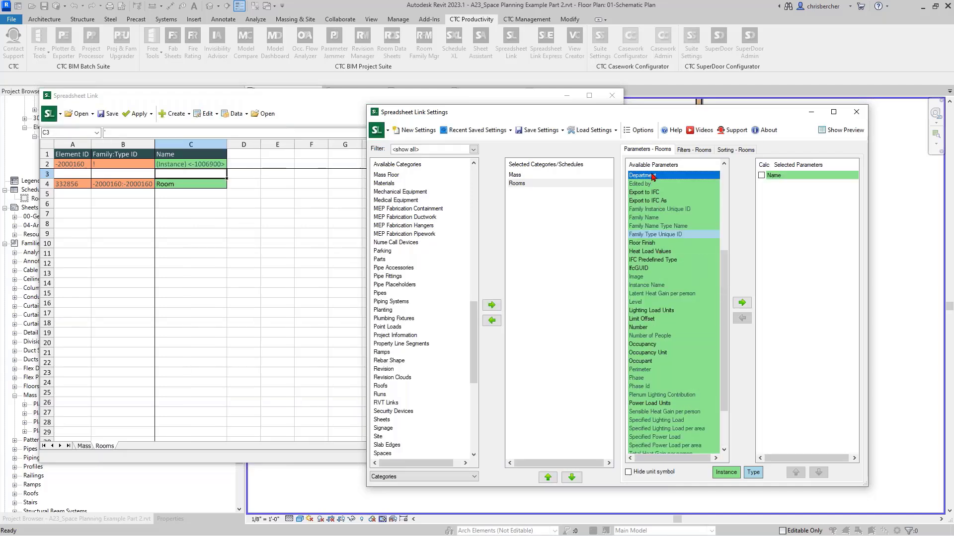
{"action": "double_click", "coordinate": [653, 175]}
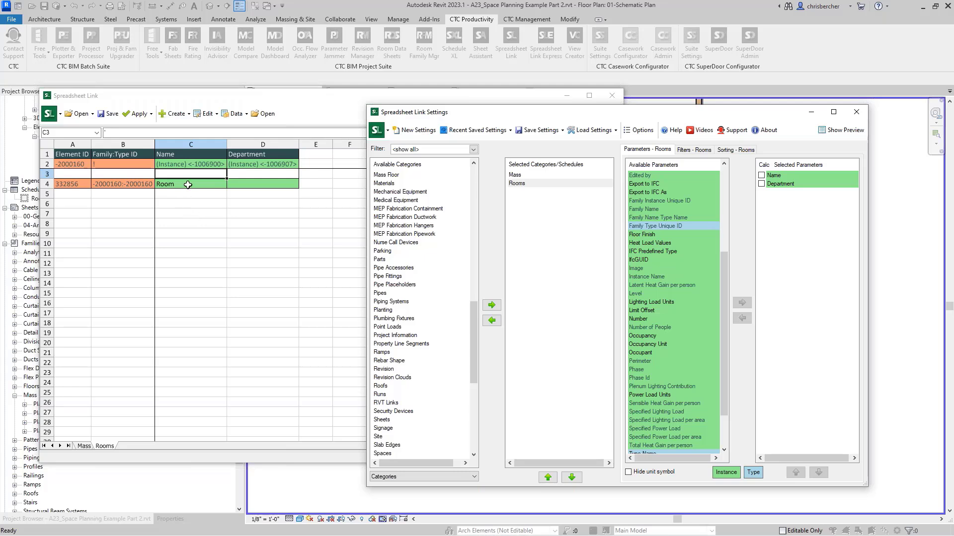
Create 75 new unplaced rooms in the New Construction phase from the Rooms spreadsheet.
{"action": "left_click", "coordinate": [176, 113]}
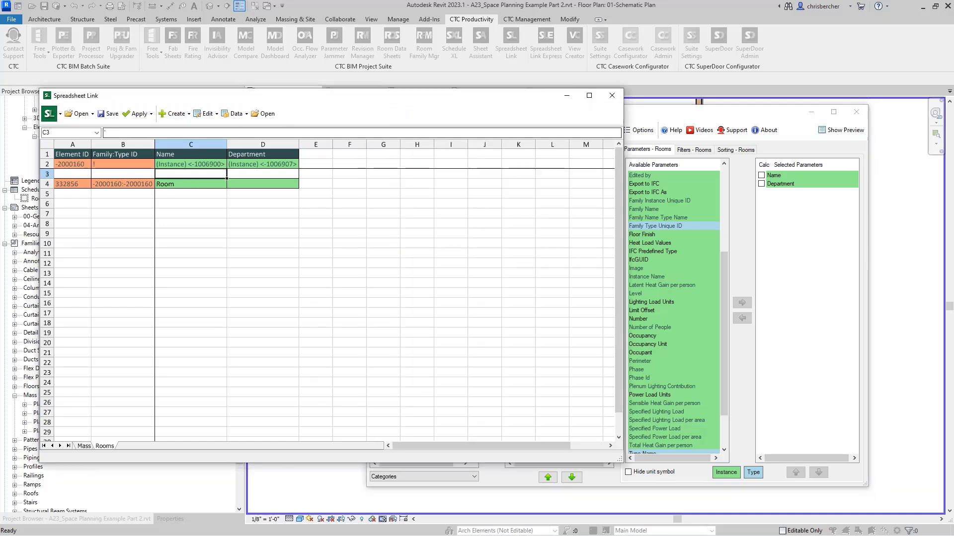
{"action": "left_click", "coordinate": [177, 113]}
{"action": "left_click", "coordinate": [180, 116]}
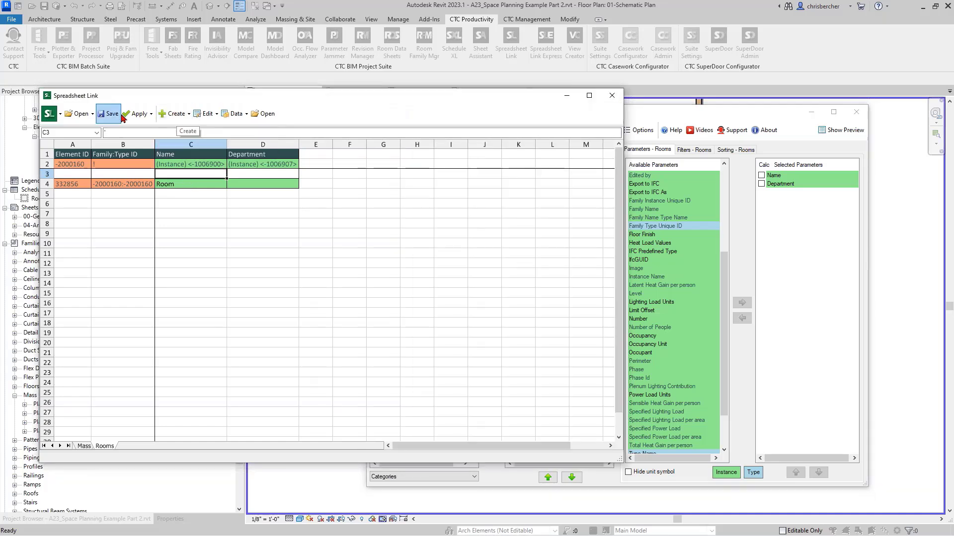
{"action": "left_click", "coordinate": [179, 120]}
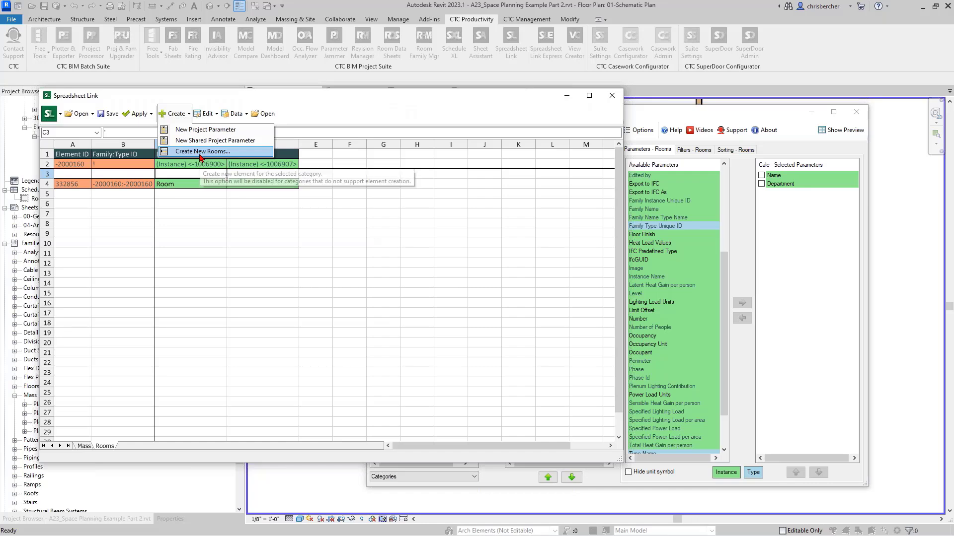
{"action": "left_click", "coordinate": [200, 153]}
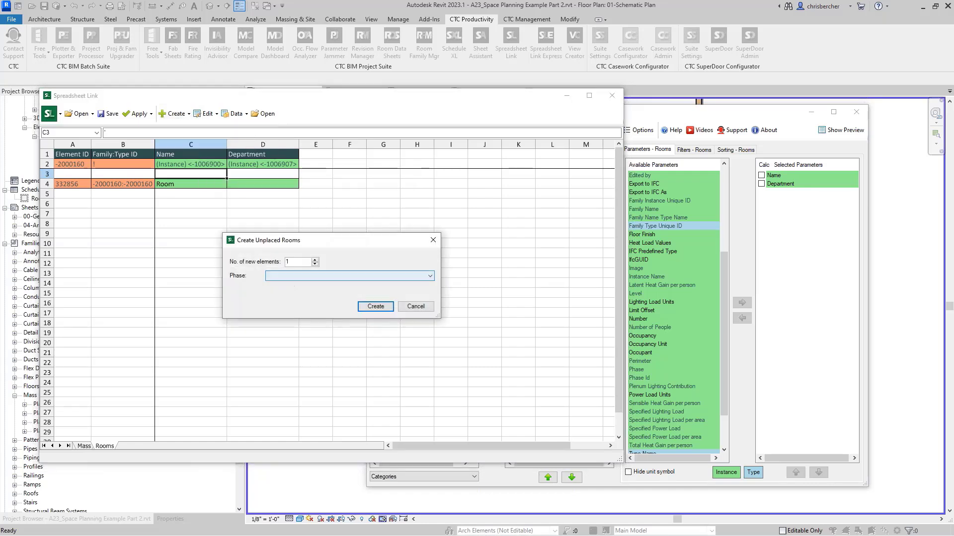
{"action": "type", "text": "7"}
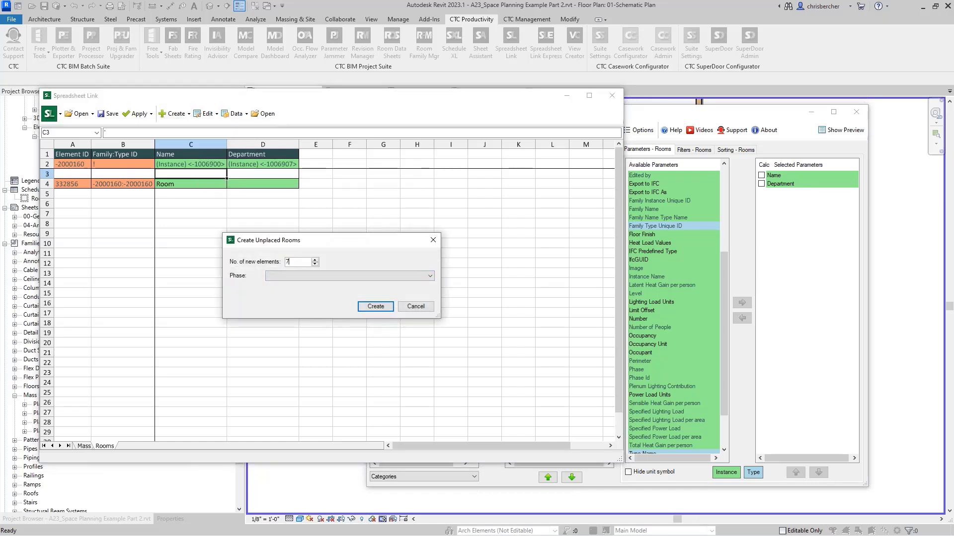
{"action": "type", "text": "5"}
{"action": "left_click", "coordinate": [308, 276]}
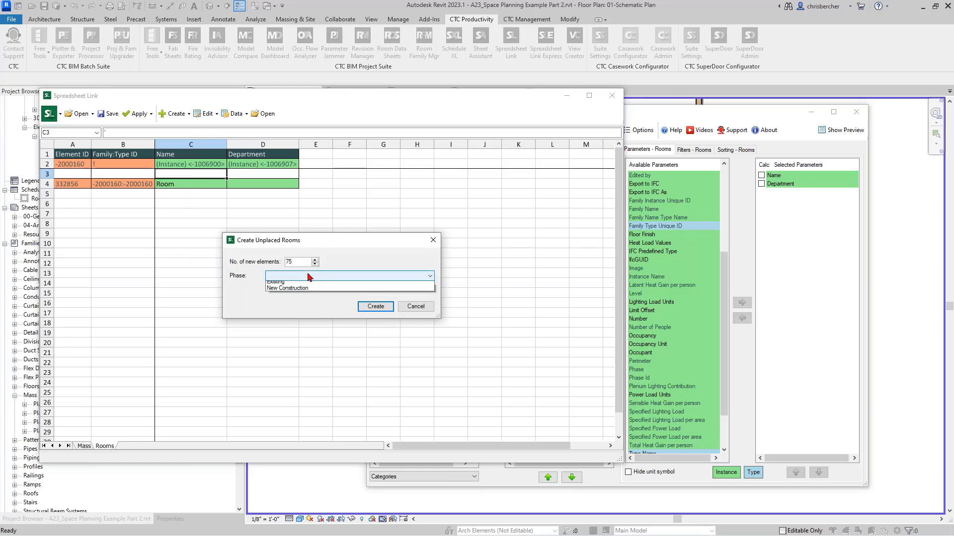
{"action": "left_click", "coordinate": [305, 309]}
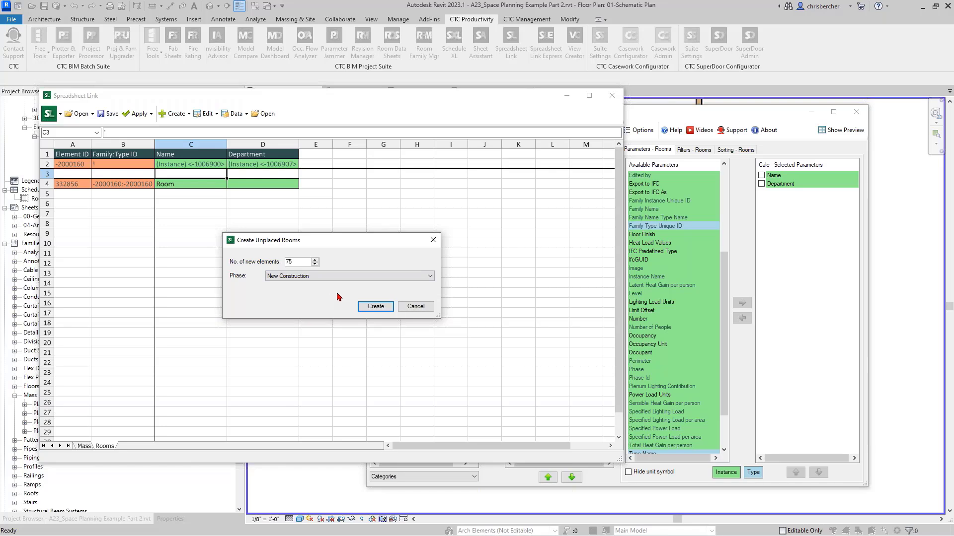
{"action": "left_click", "coordinate": [375, 306]}
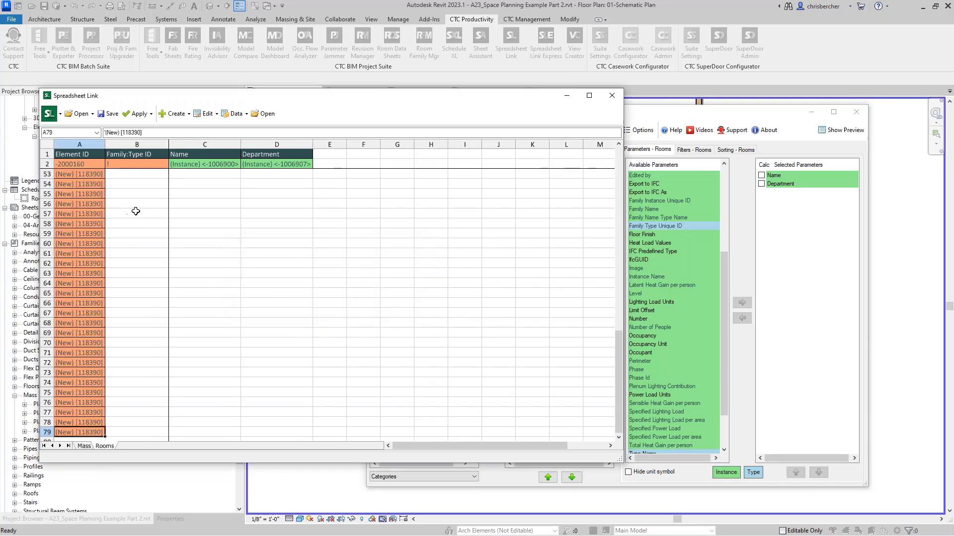
Copy the Room Name and Department values of all masses into the Rooms sheet's Name and Department columns, starting at cell C4.
{"action": "scroll", "coordinate": [198, 256], "scroll_direction": "up", "scroll_amount": 8}
{"action": "scroll", "coordinate": [202, 255], "scroll_direction": "up", "scroll_amount": 9}
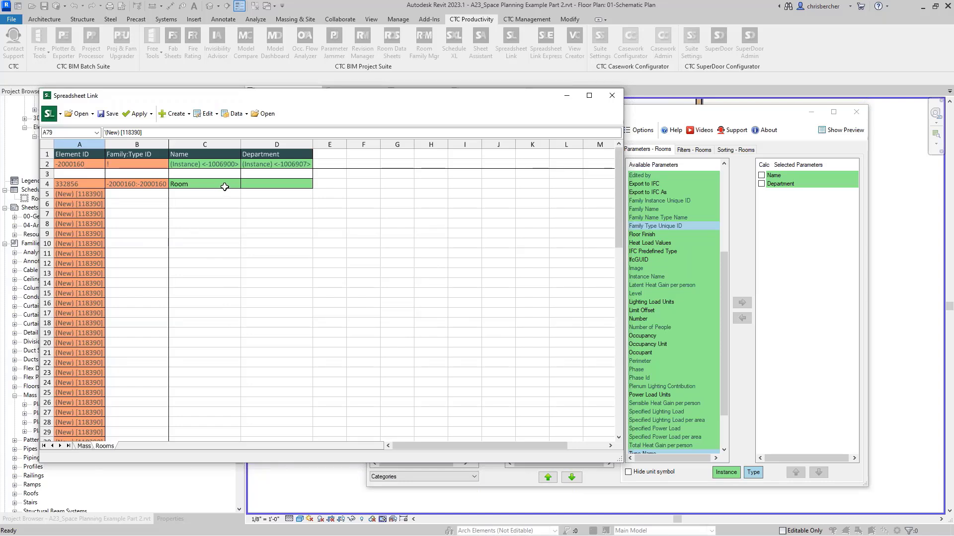
{"action": "left_click_drag", "start_coordinate": [224, 186], "coordinate": [256, 186]}
{"action": "scroll", "coordinate": [311, 201], "scroll_direction": "down", "scroll_amount": 5}
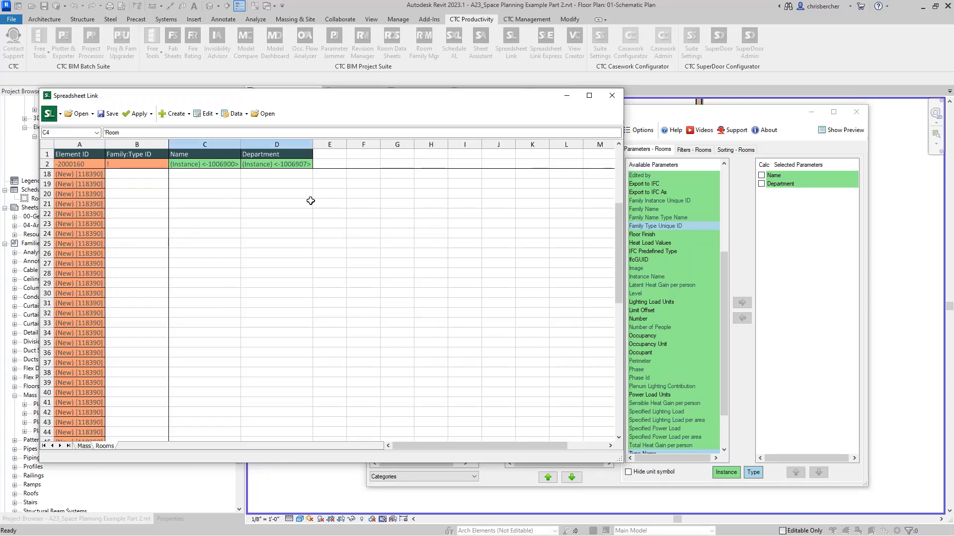
{"action": "scroll", "coordinate": [310, 200], "scroll_direction": "up", "scroll_amount": 2}
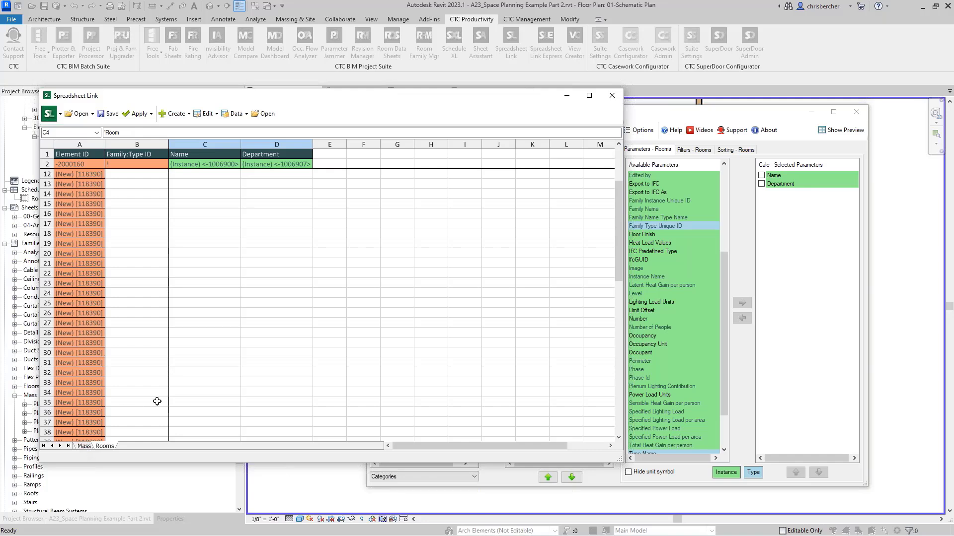
{"action": "scroll", "coordinate": [215, 354], "scroll_direction": "up", "scroll_amount": 3}
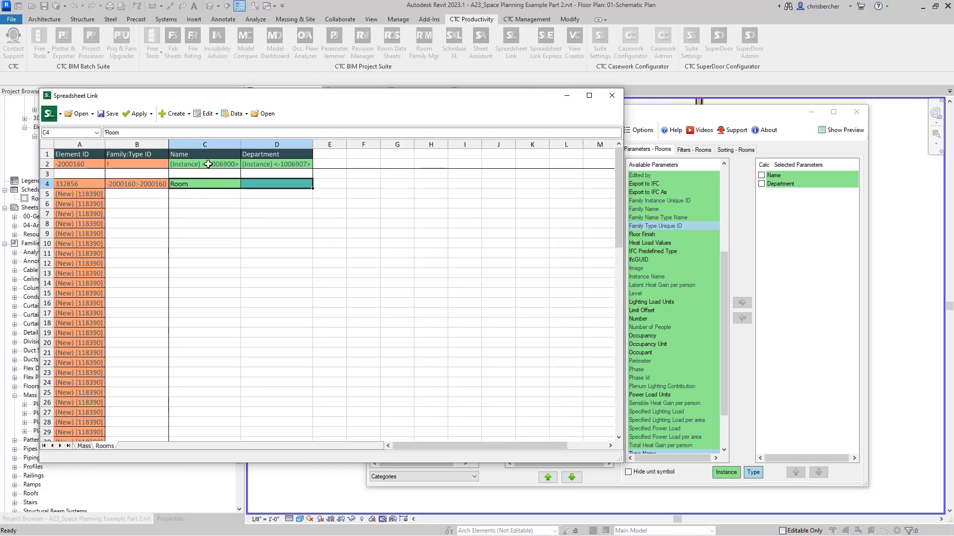
{"action": "left_click", "coordinate": [83, 446]}
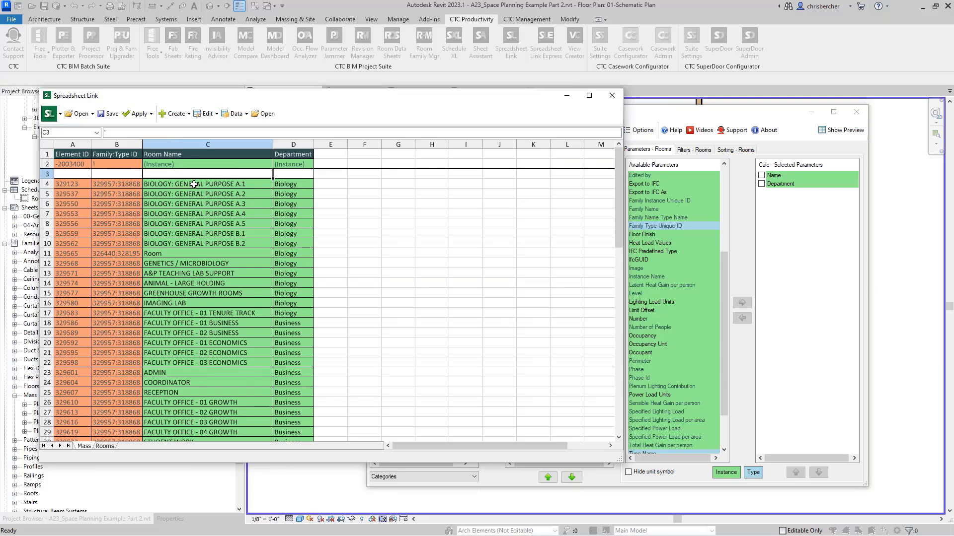
{"action": "left_click_drag", "start_coordinate": [193, 184], "coordinate": [291, 370]}
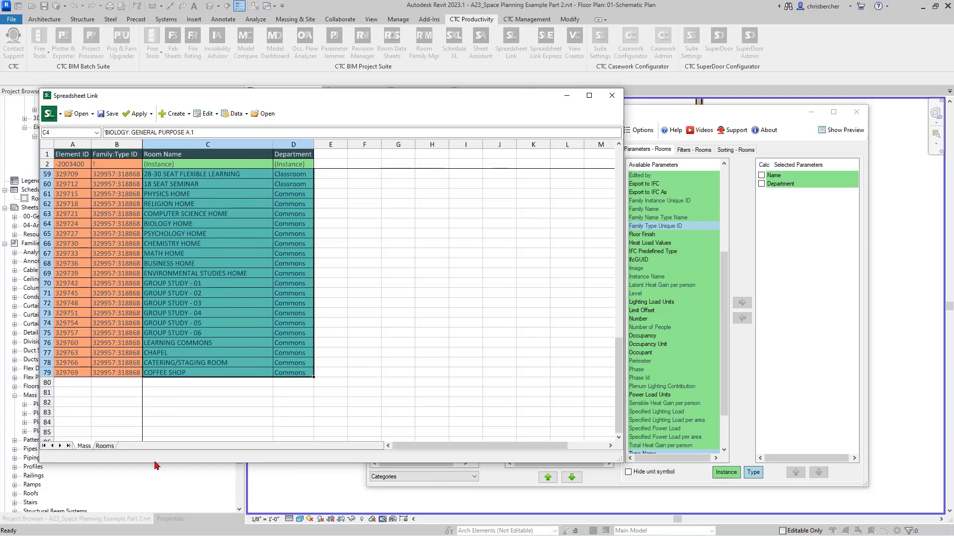
{"action": "left_click", "coordinate": [105, 446]}
{"action": "left_click", "coordinate": [190, 184]}
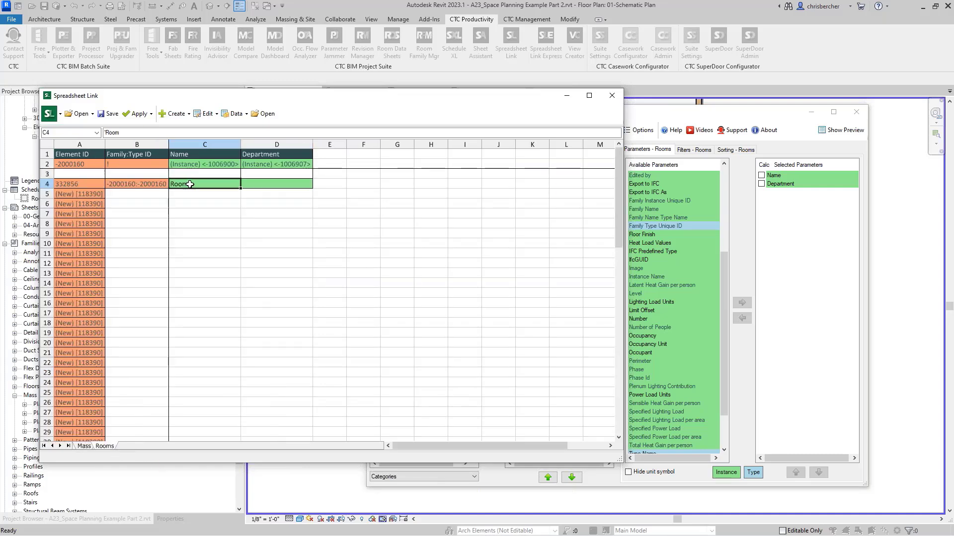
{"action": "key", "text": "ctrl+v"}
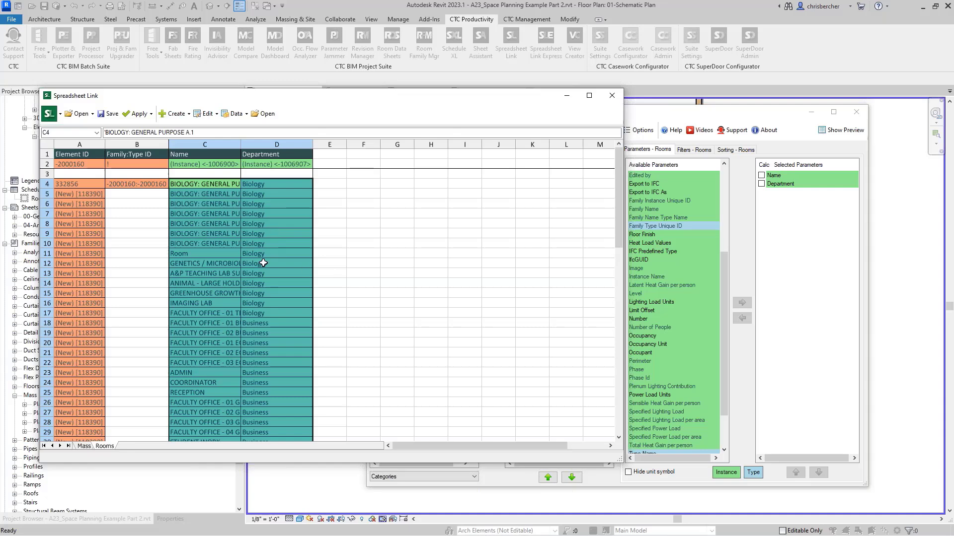
Apply the Rooms spreadsheet values to the Revit project and close Spreadsheet Link without saving its settings.
{"action": "left_click", "coordinate": [145, 115]}
{"action": "left_click", "coordinate": [160, 130]}
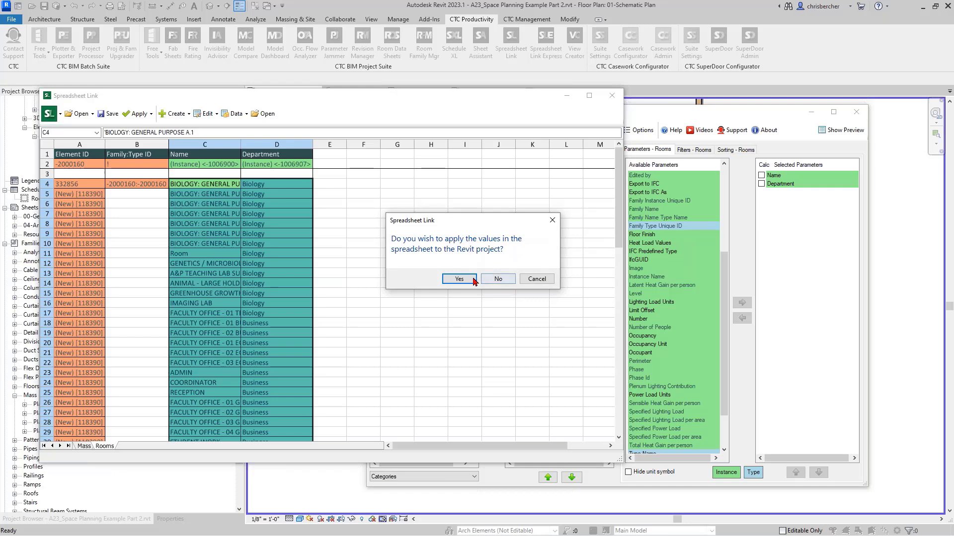
{"action": "left_click", "coordinate": [459, 279]}
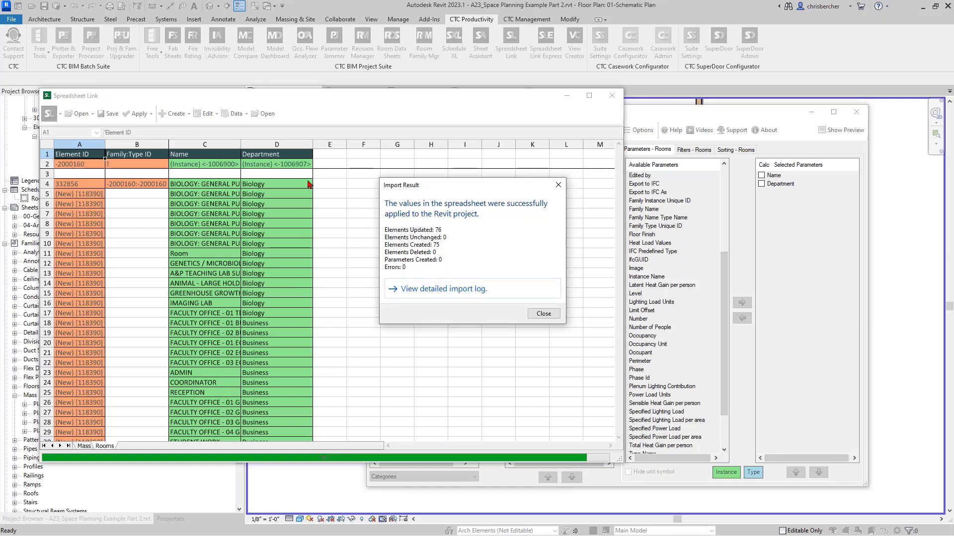
{"action": "left_click", "coordinate": [550, 315]}
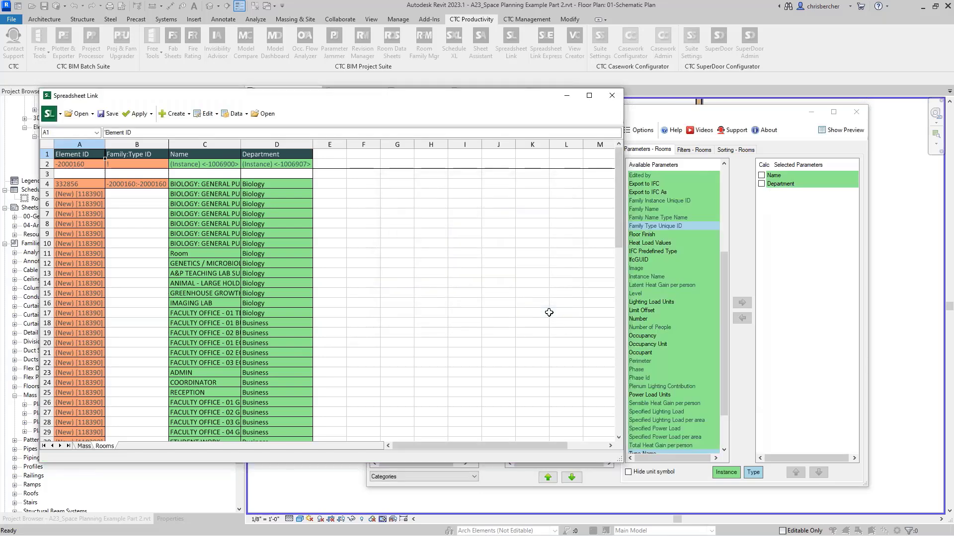
{"action": "left_click", "coordinate": [855, 113]}
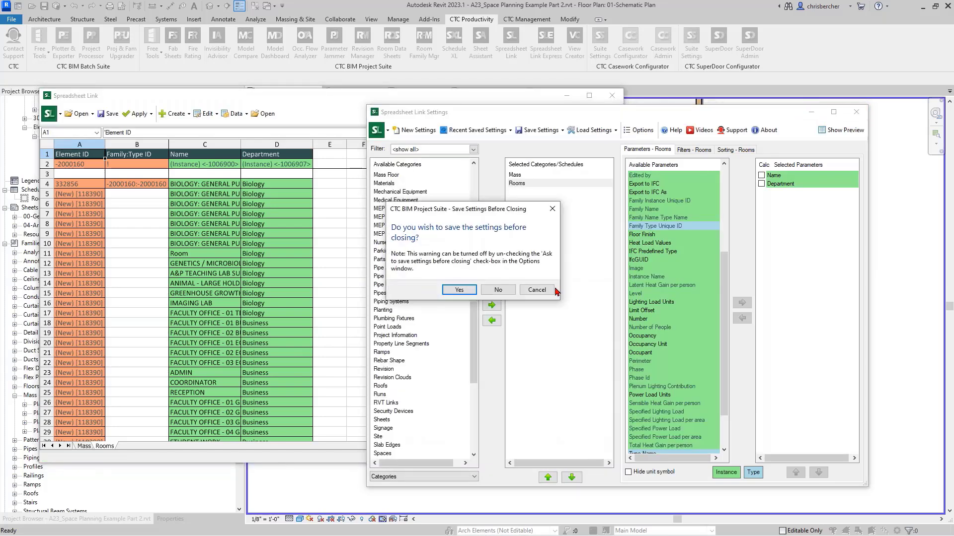
{"action": "left_click", "coordinate": [496, 293]}
{"action": "left_click", "coordinate": [497, 291]}
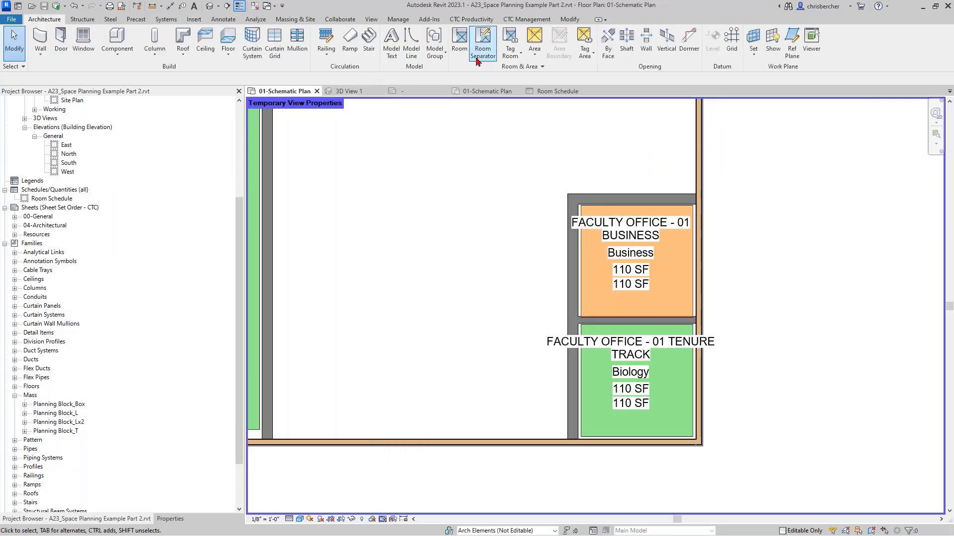
Place the unplaced room 114 FACULTY OFFICE - 01 BUSINESS in the upper walled office over its matching planning block.
{"action": "left_click", "coordinate": [459, 44]}
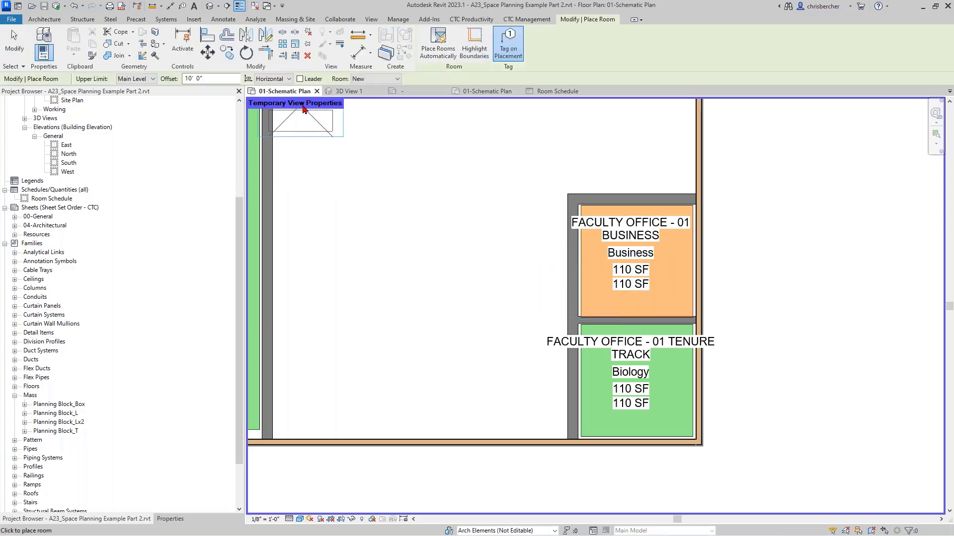
{"action": "left_click", "coordinate": [376, 79]}
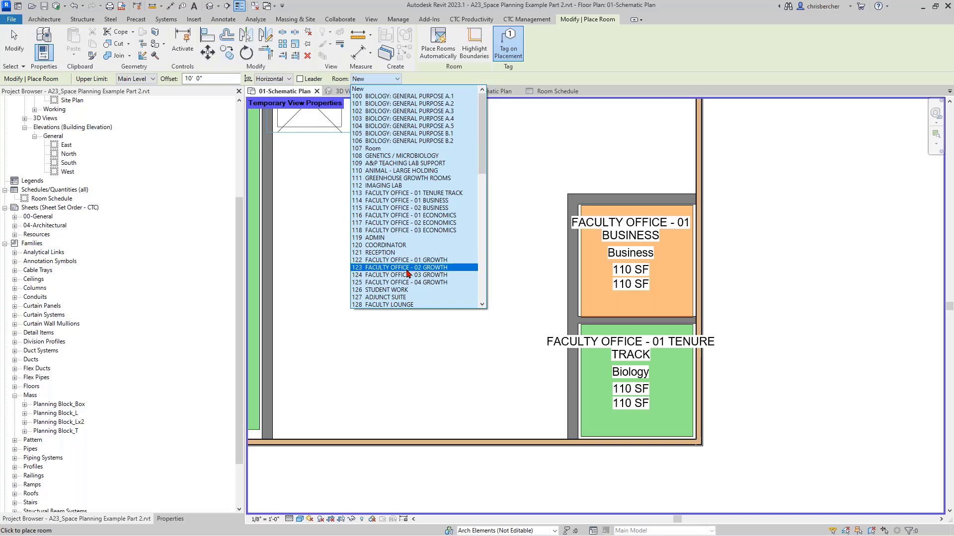
{"action": "left_click", "coordinate": [440, 202]}
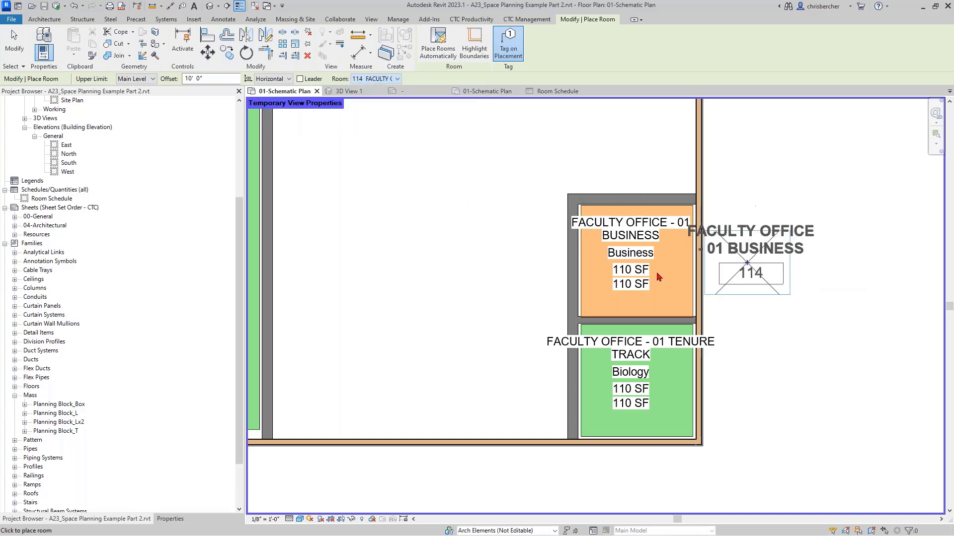
{"action": "left_click", "coordinate": [646, 268]}
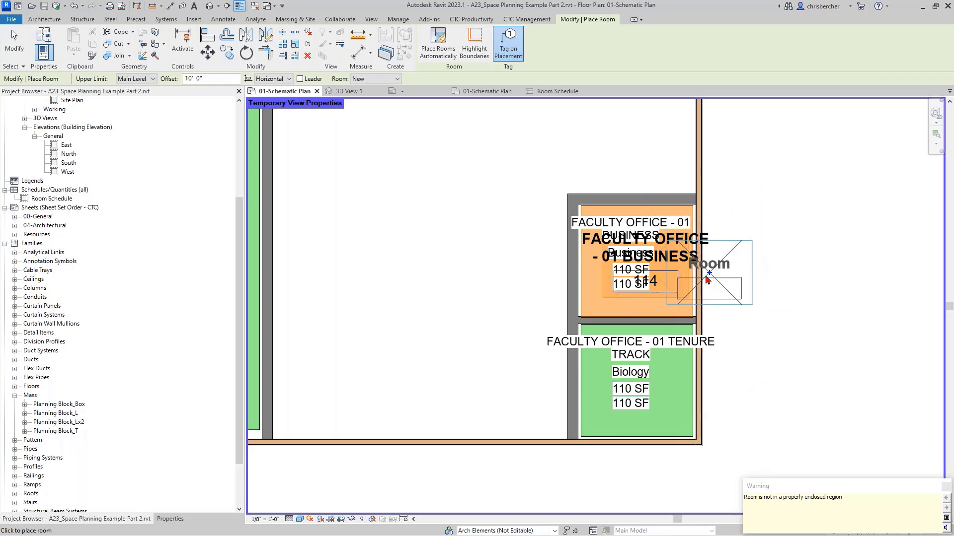
{"action": "key", "text": "Escape"}
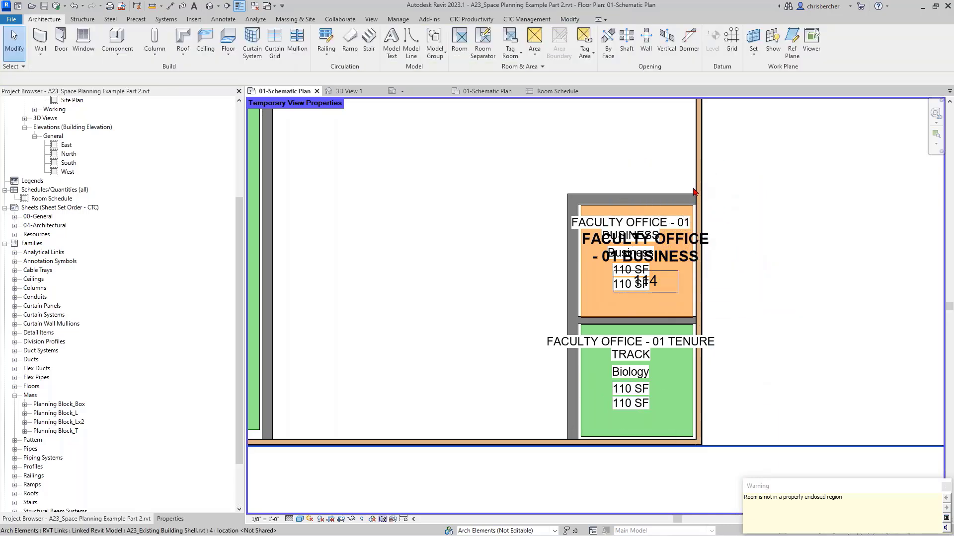
Enable Room Bounding in the type properties of the linked A23_Existing Building Shell model.
{"action": "left_click", "coordinate": [698, 189]}
{"action": "left_click", "coordinate": [171, 519]}
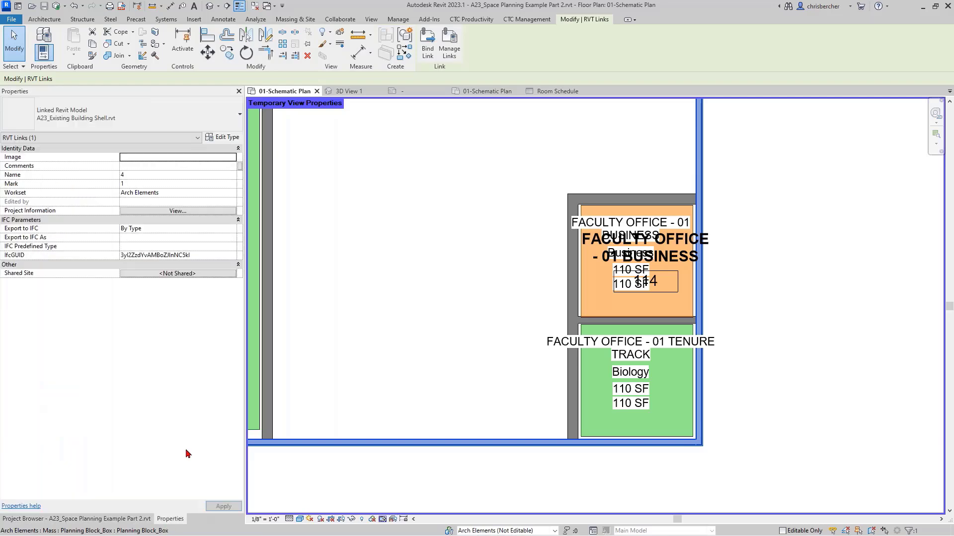
{"action": "left_click", "coordinate": [222, 137]}
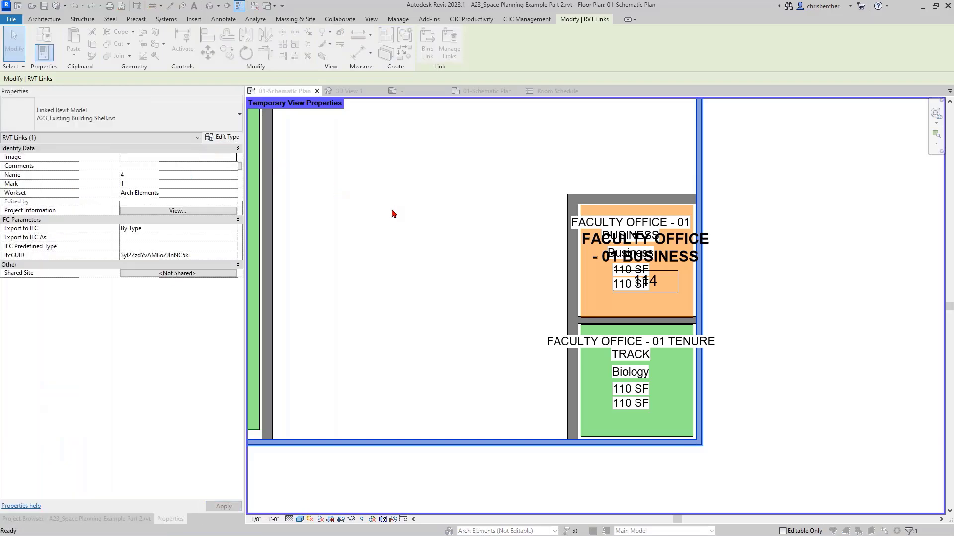
{"action": "left_click", "coordinate": [225, 171]}
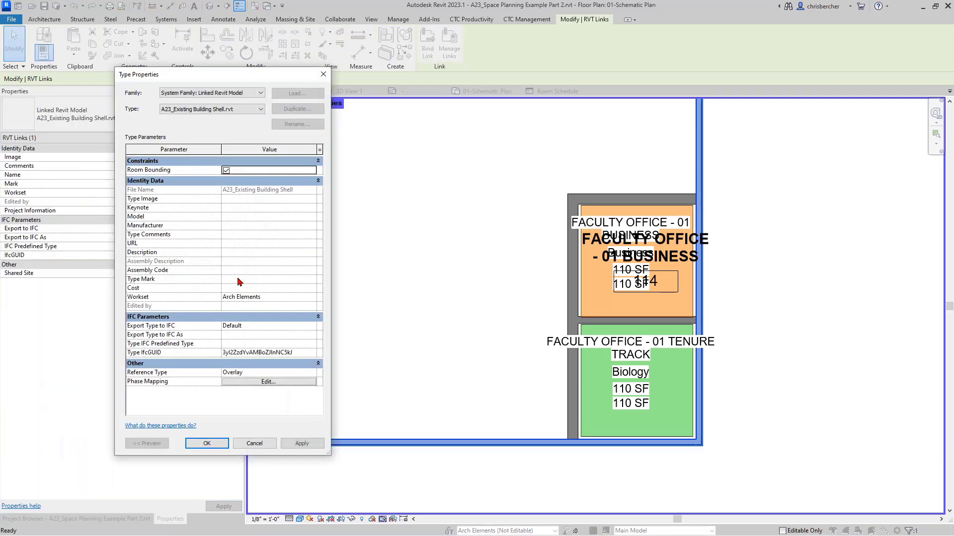
{"action": "left_click", "coordinate": [207, 443]}
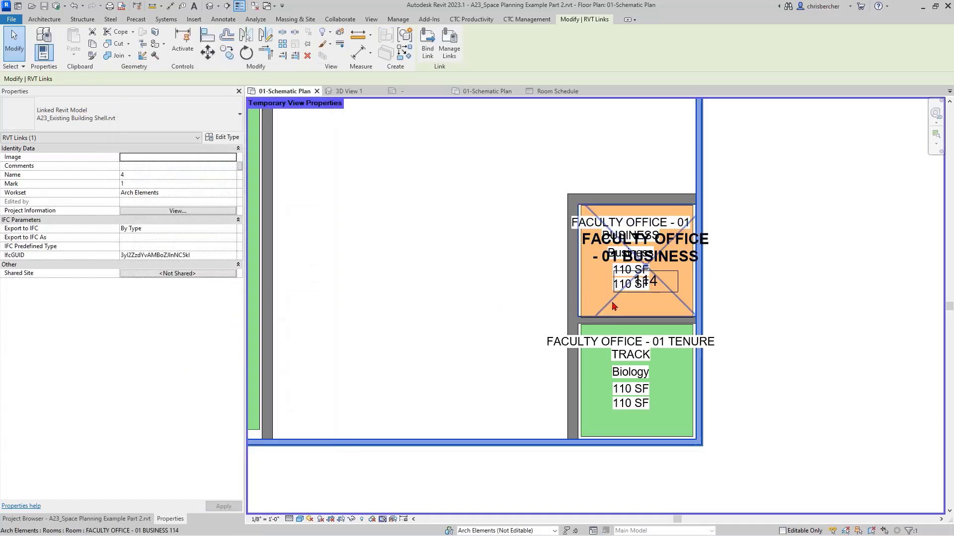
Delete the FACULTY OFFICE - 01 BUSINESS planning block mass and shift the room 114 tag slightly toward the middle of the office.
{"action": "left_click", "coordinate": [616, 246]}
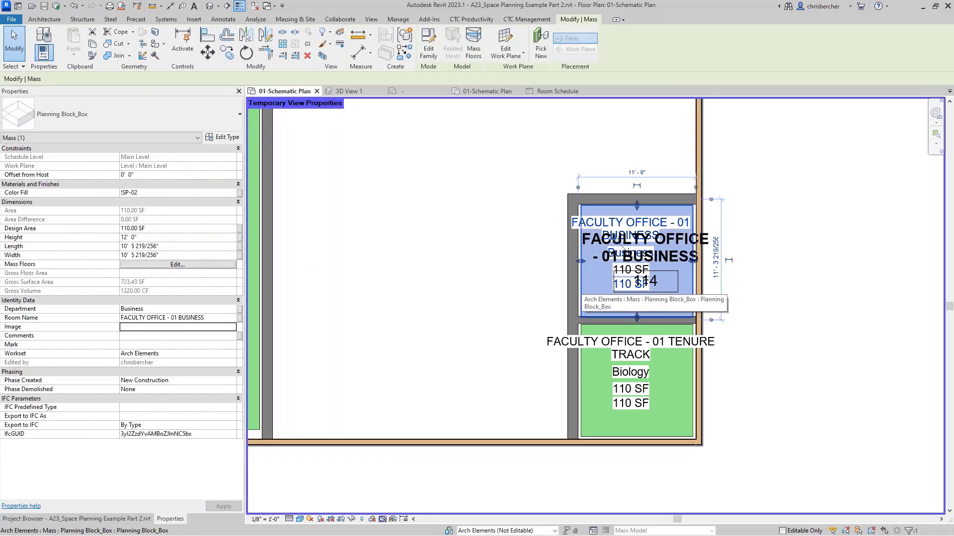
{"action": "key", "text": "Delete"}
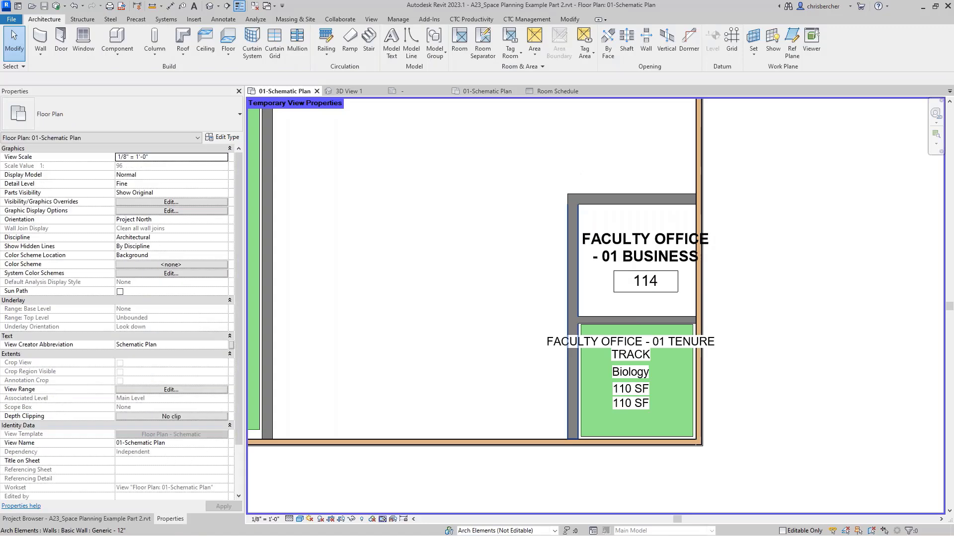
{"action": "left_click", "coordinate": [614, 283]}
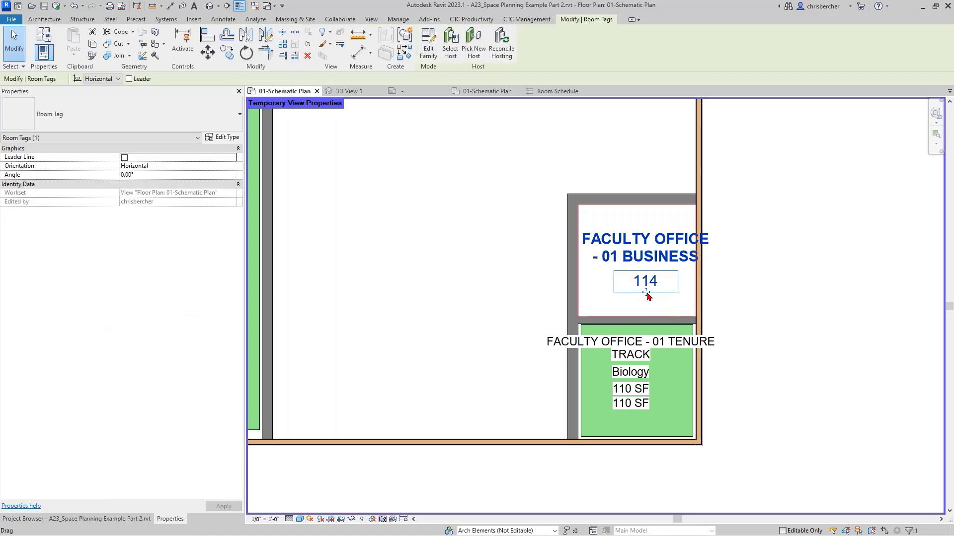
{"action": "left_click_drag", "start_coordinate": [648, 295], "coordinate": [640, 290]}
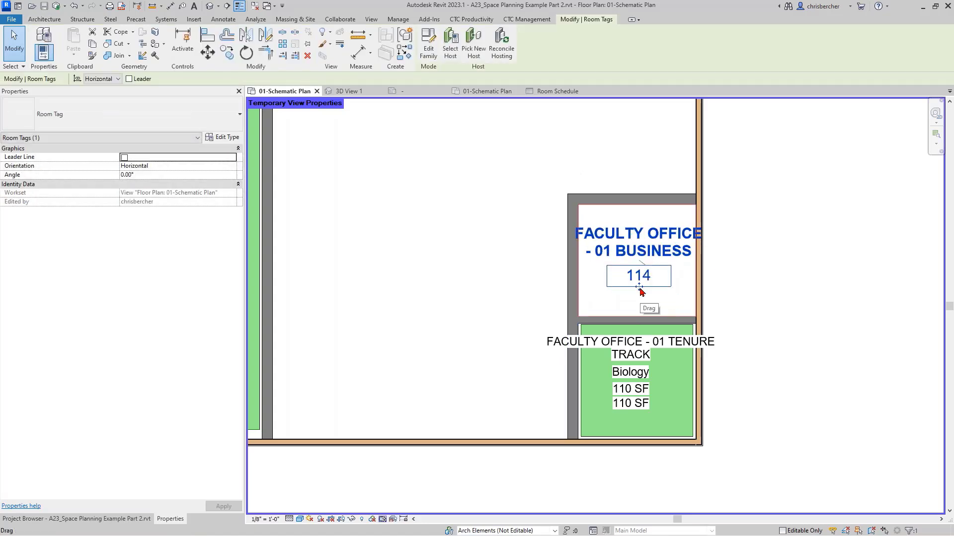
{"action": "left_click", "coordinate": [786, 264]}
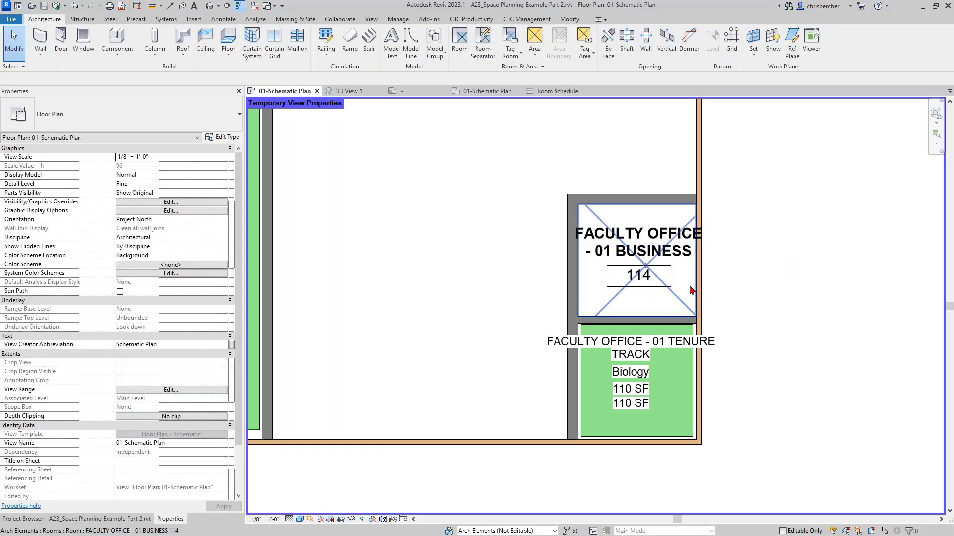
Open the 01-Floor Plan view and place a room tag in the upper walled office.
{"action": "left_click", "coordinate": [135, 521]}
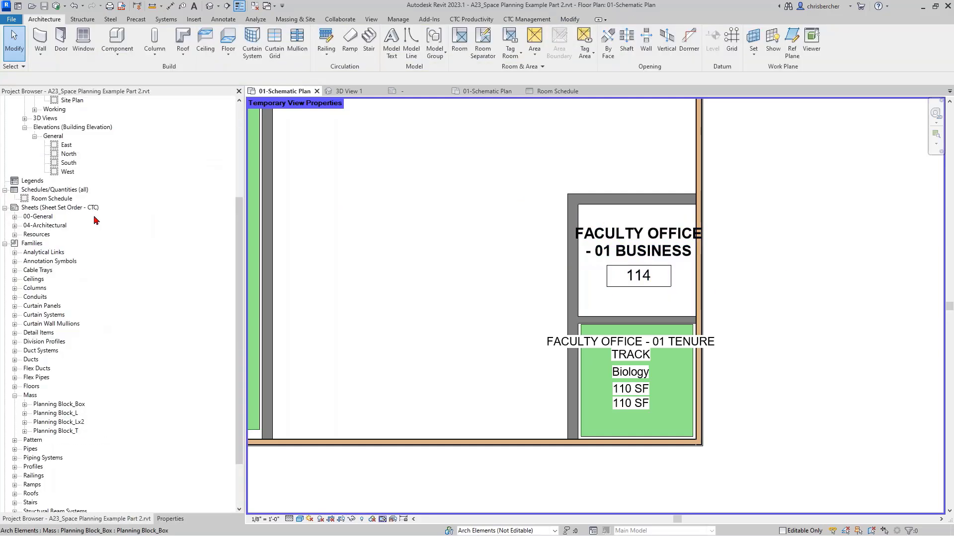
{"action": "scroll", "coordinate": [94, 211], "scroll_direction": "up", "scroll_amount": 5}
{"action": "scroll", "coordinate": [94, 191], "scroll_direction": "up", "scroll_amount": 3}
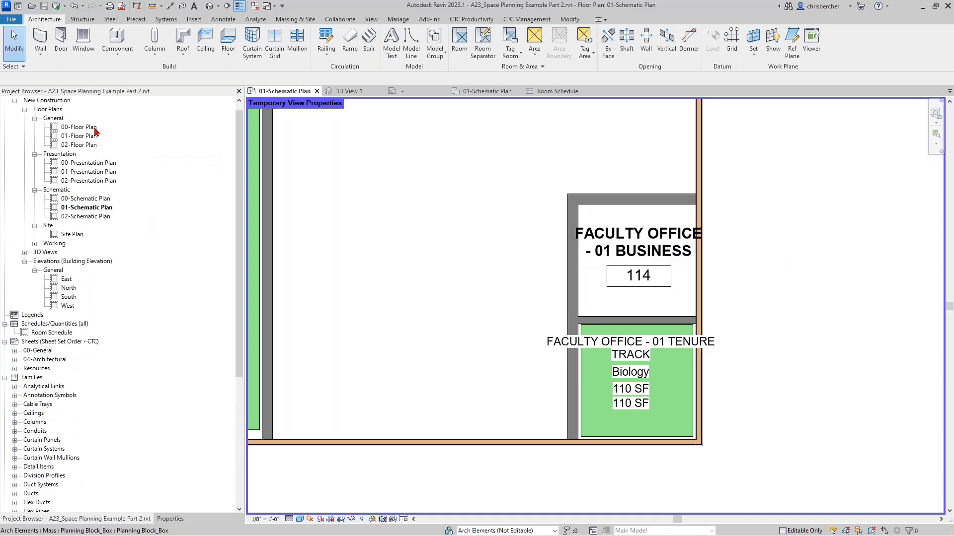
{"action": "double_click", "coordinate": [82, 135]}
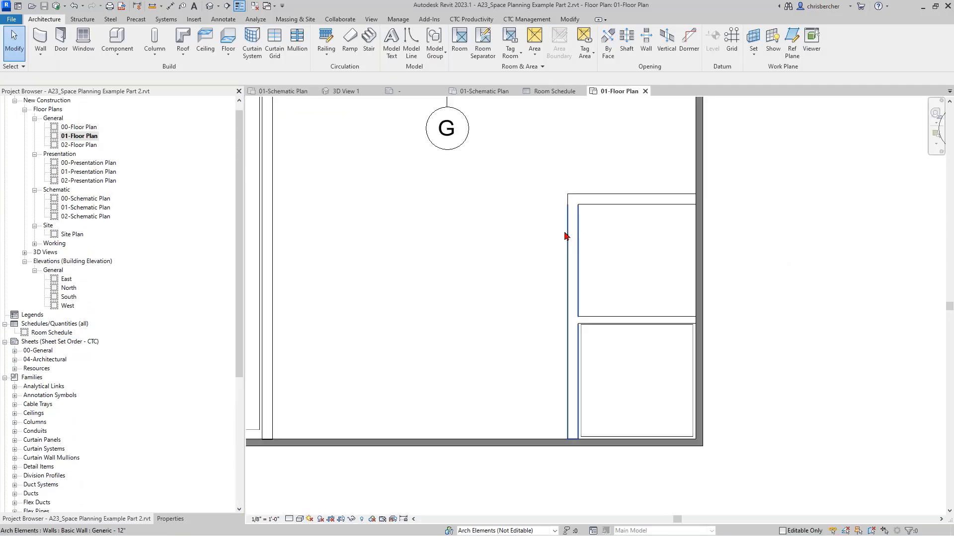
{"action": "type", "text": "rt"}
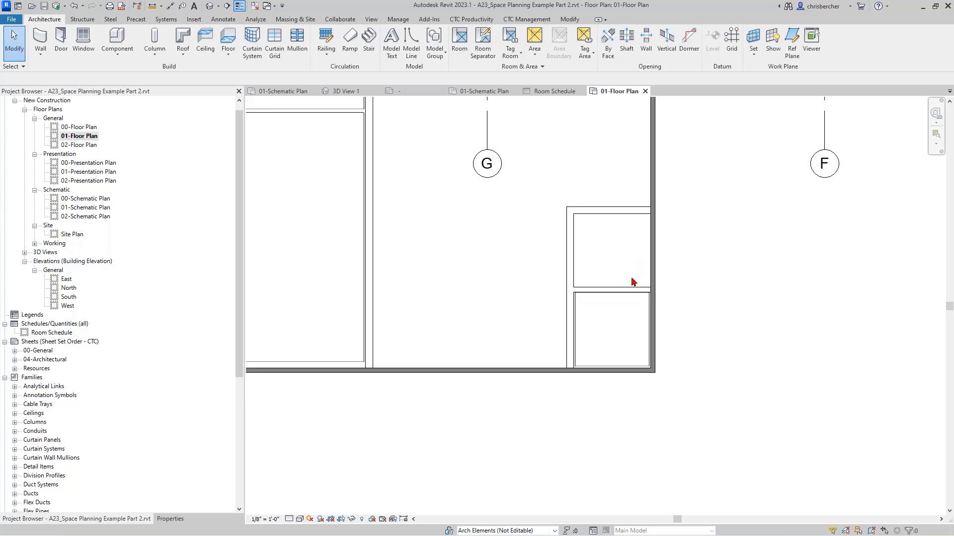
{"action": "left_click", "coordinate": [607, 245]}
{"action": "key", "text": "Escape"}
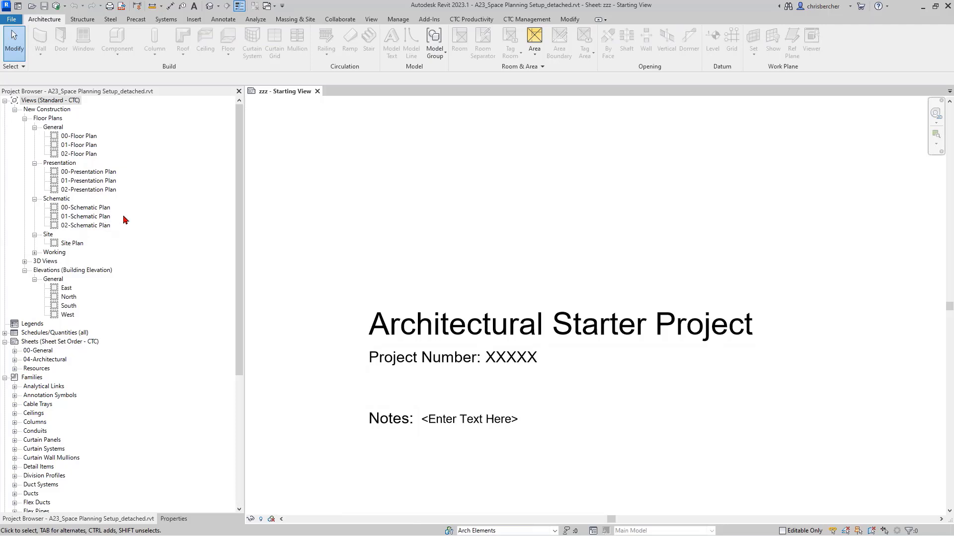
Open the 01-Schematic Plan view and locate the Mass family template in the English-Imperial Conceptual Mass folder without creating a family.
{"action": "double_click", "coordinate": [98, 217]}
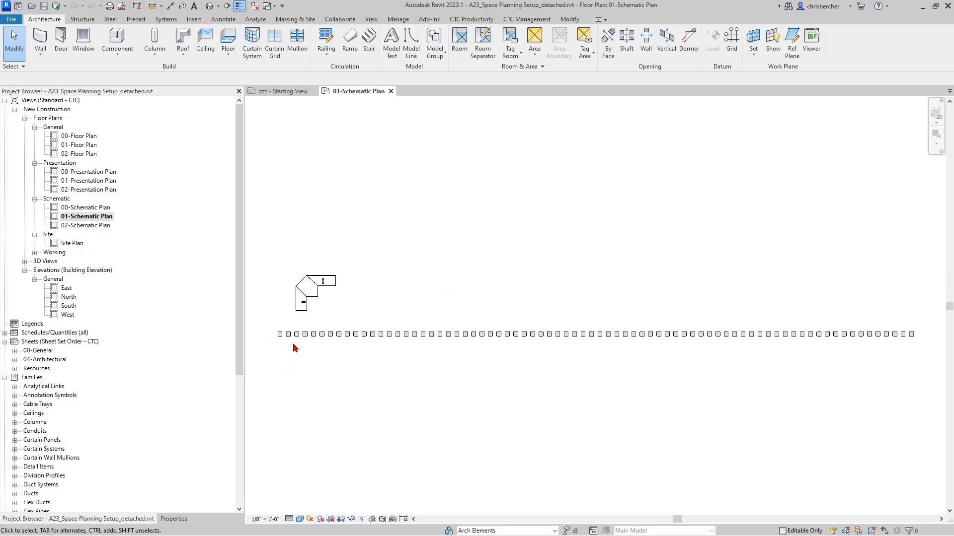
{"action": "left_click", "coordinate": [12, 20]}
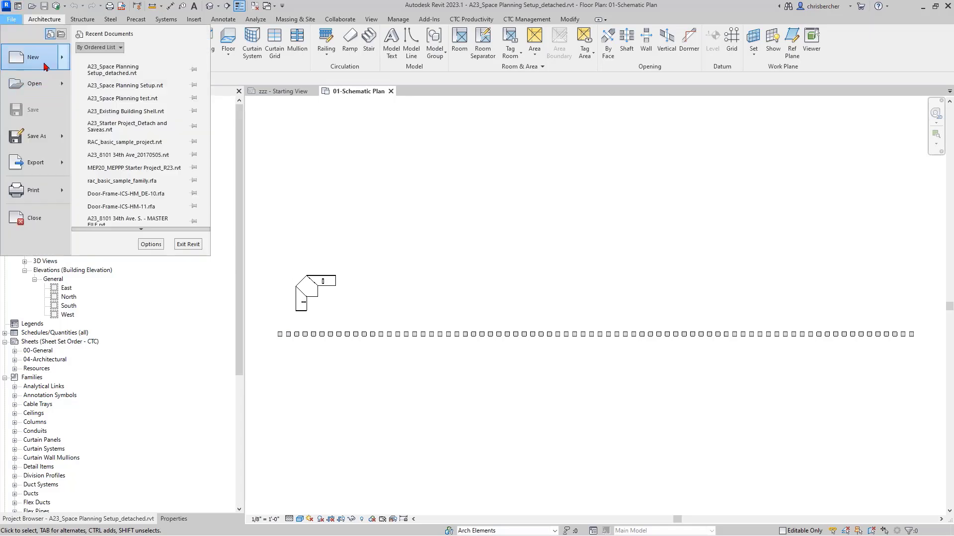
{"action": "mouse_move", "coordinate": [48, 69]}
{"action": "left_click", "coordinate": [90, 82]}
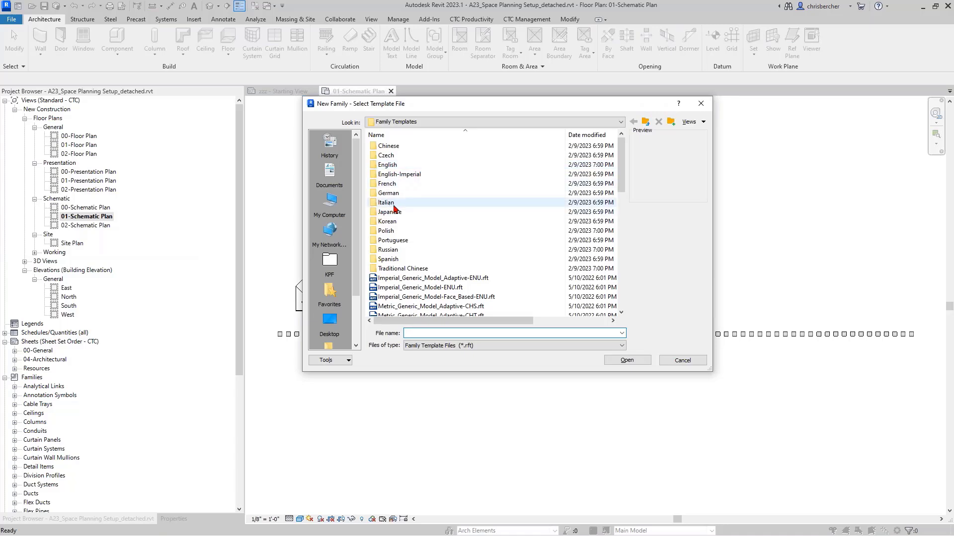
{"action": "double_click", "coordinate": [420, 173]}
{"action": "scroll", "coordinate": [396, 271], "scroll_direction": "down", "scroll_amount": 7}
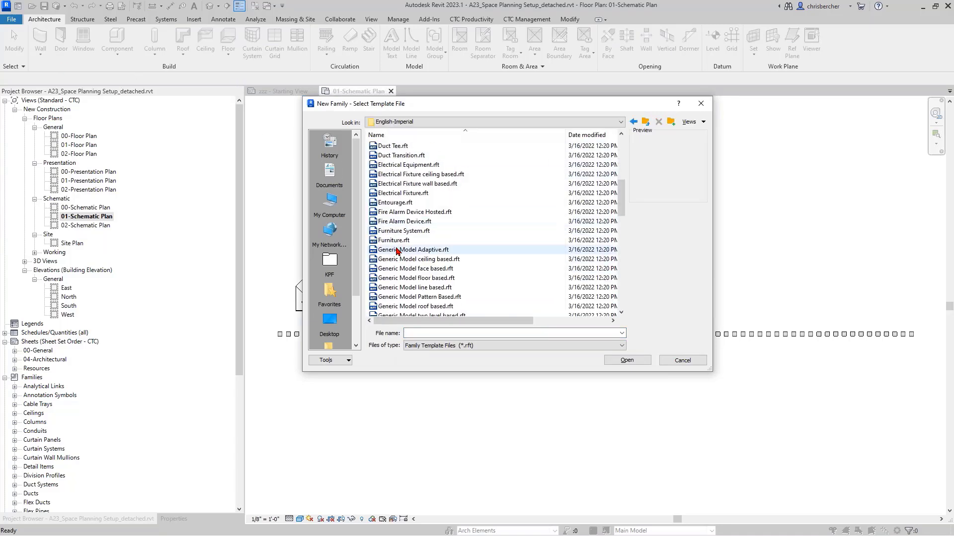
{"action": "scroll", "coordinate": [398, 256], "scroll_direction": "down", "scroll_amount": 7}
{"action": "scroll", "coordinate": [411, 247], "scroll_direction": "up", "scroll_amount": 14}
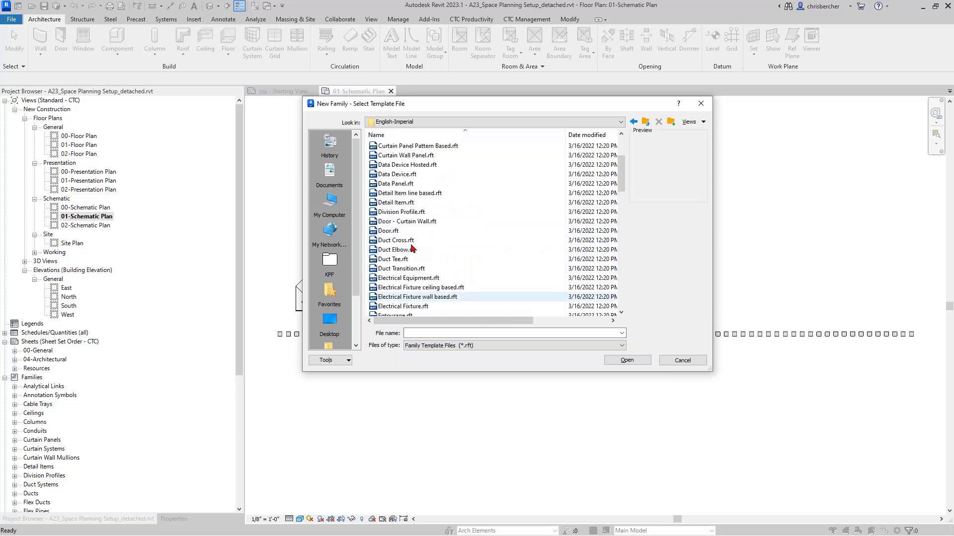
{"action": "left_click", "coordinate": [406, 156]}
{"action": "double_click", "coordinate": [406, 156]}
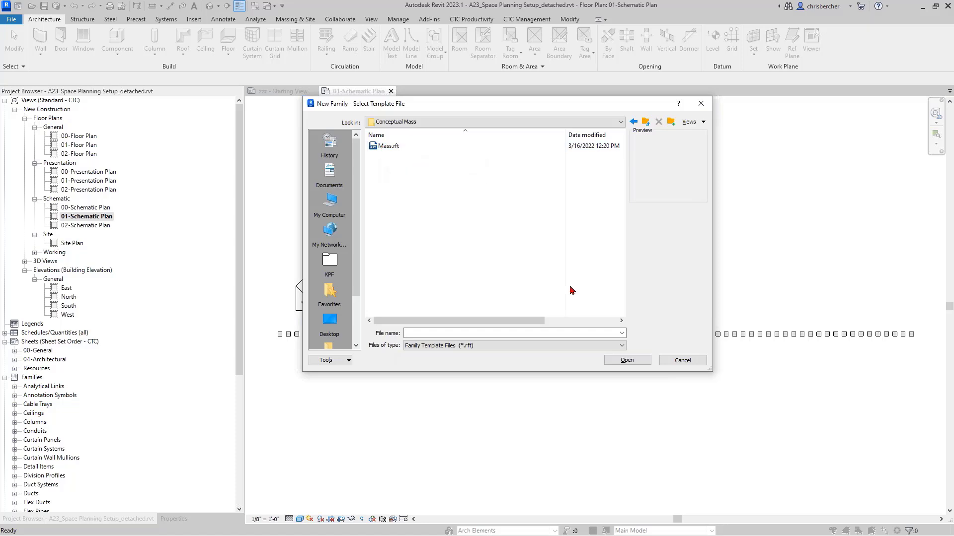
{"action": "left_click", "coordinate": [674, 360]}
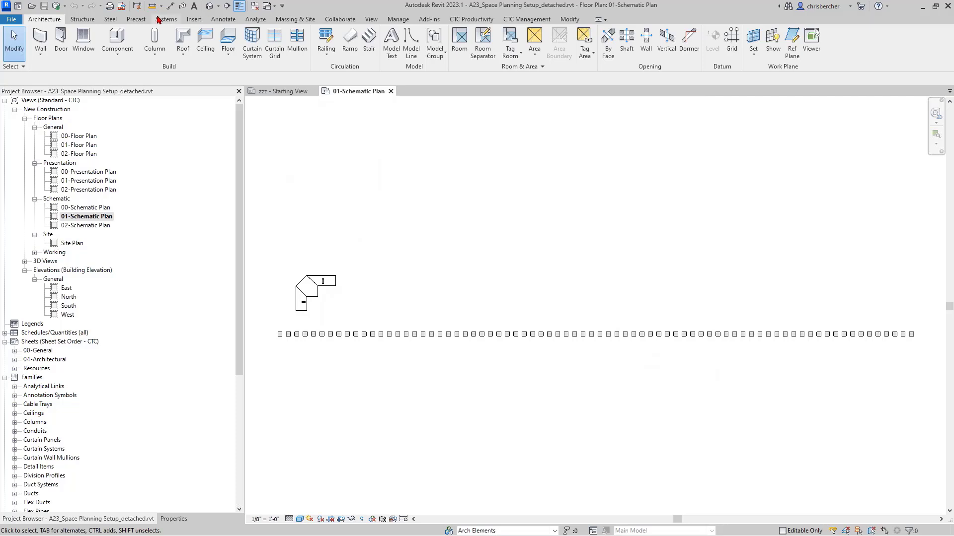
Locate the Load Family command and inspect the first mass block in the row beneath the building shell.
{"action": "left_click", "coordinate": [203, 20]}
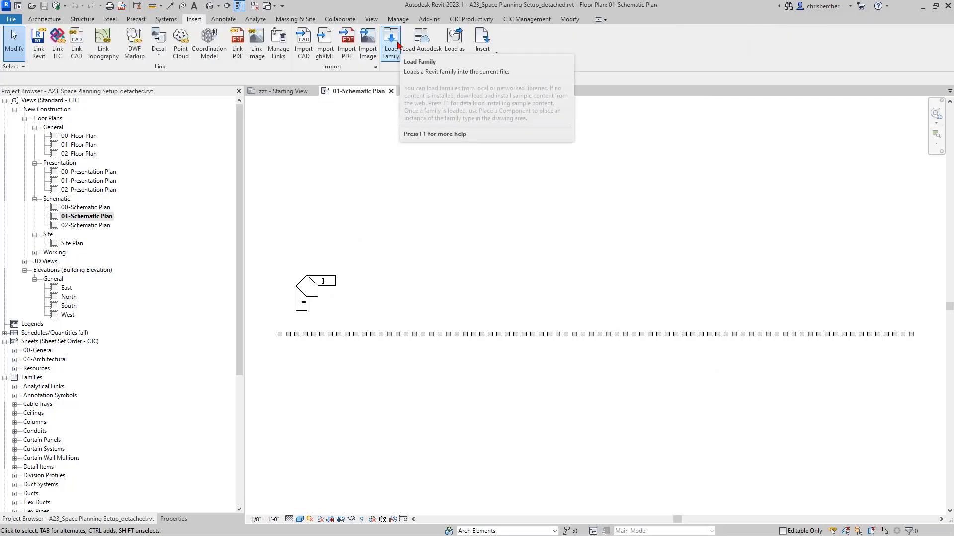
{"action": "left_click", "coordinate": [280, 335]}
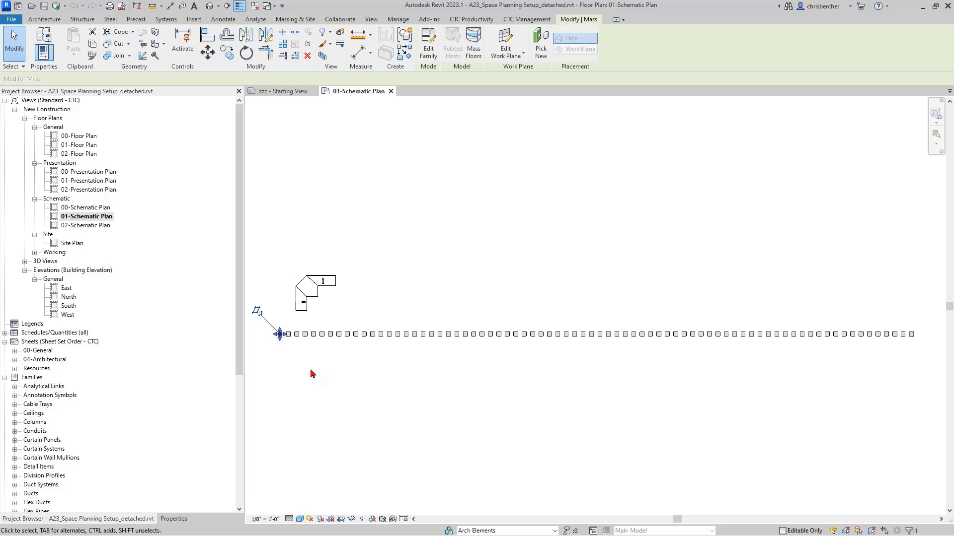
{"action": "left_click", "coordinate": [296, 364]}
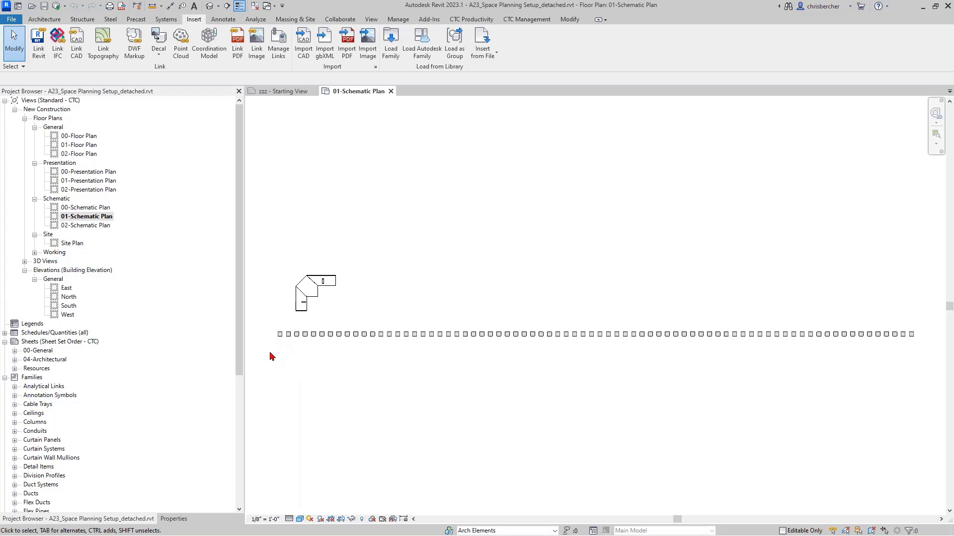
{"action": "left_click", "coordinate": [279, 336]}
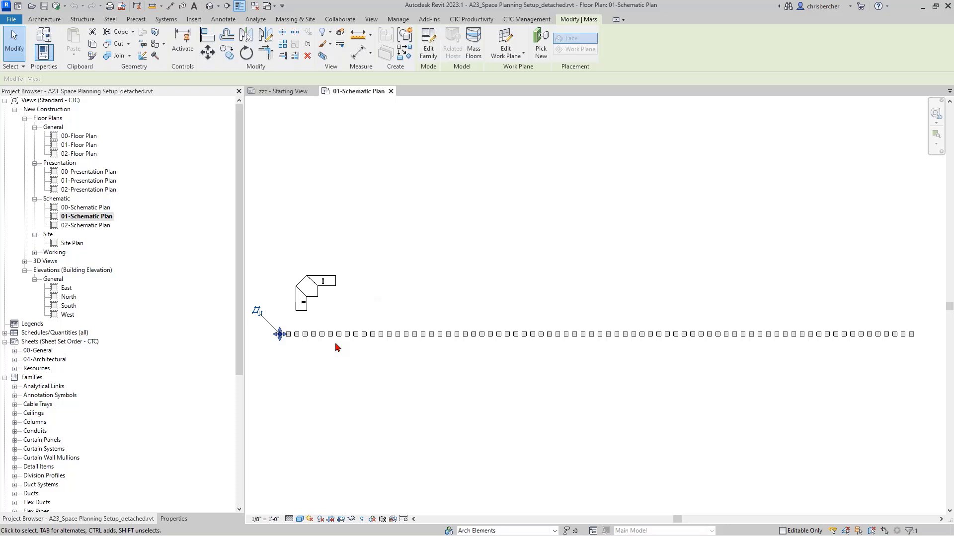
{"action": "key", "text": "Escape"}
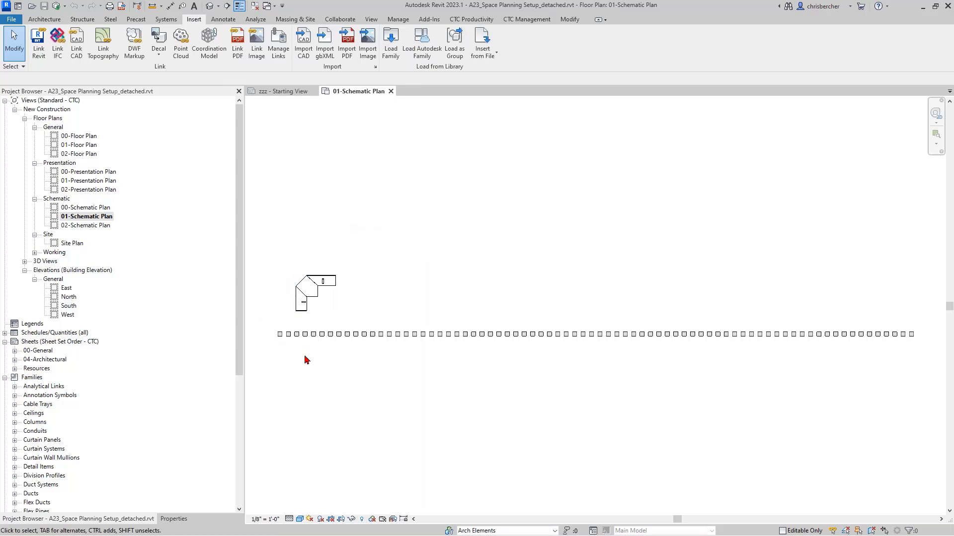
{"action": "middle_click_drag", "start_coordinate": [305, 357], "coordinate": [306, 334]}
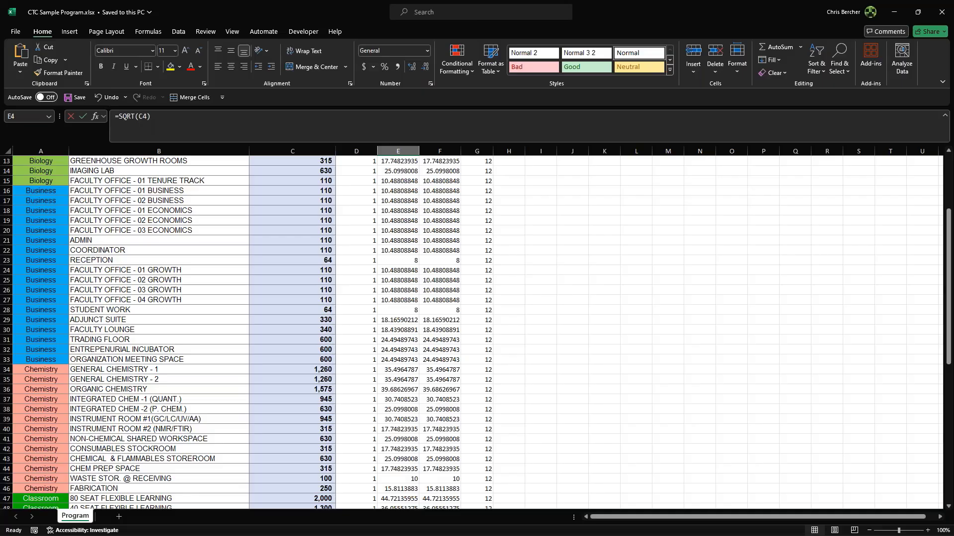
Review CTC Sample Program.xlsx in Excel from its header row, checking the GENERAL PURPOSE B space names and their quantity.
{"action": "scroll", "coordinate": [251, 356], "scroll_direction": "up", "scroll_amount": 4}
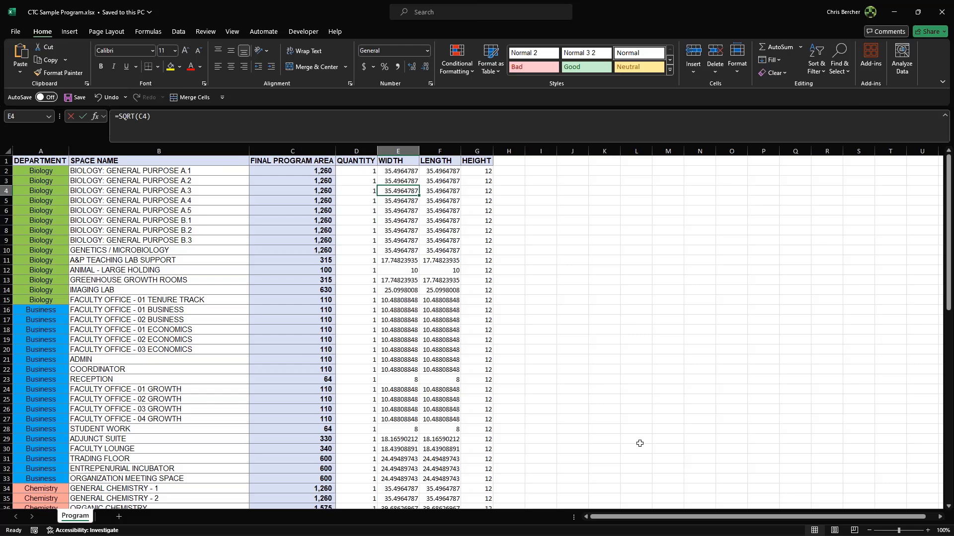
{"action": "key", "text": "alt+Tab"}
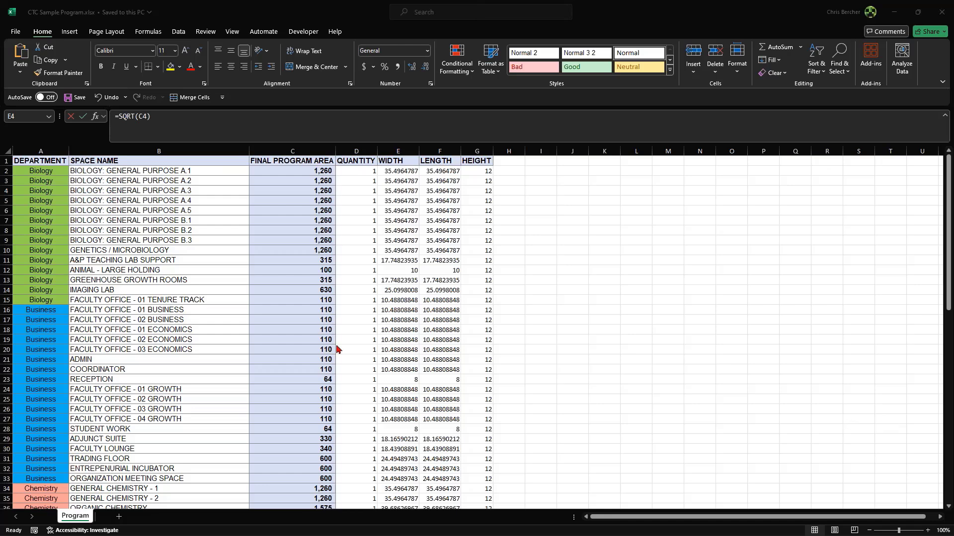
{"action": "key", "text": "alt+Tab"}
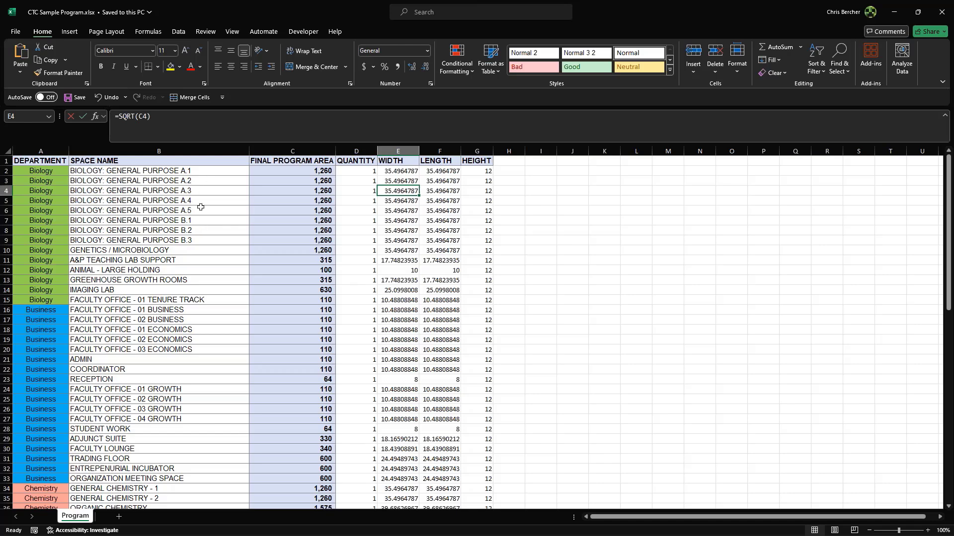
{"action": "left_click_drag", "start_coordinate": [198, 219], "coordinate": [206, 237]}
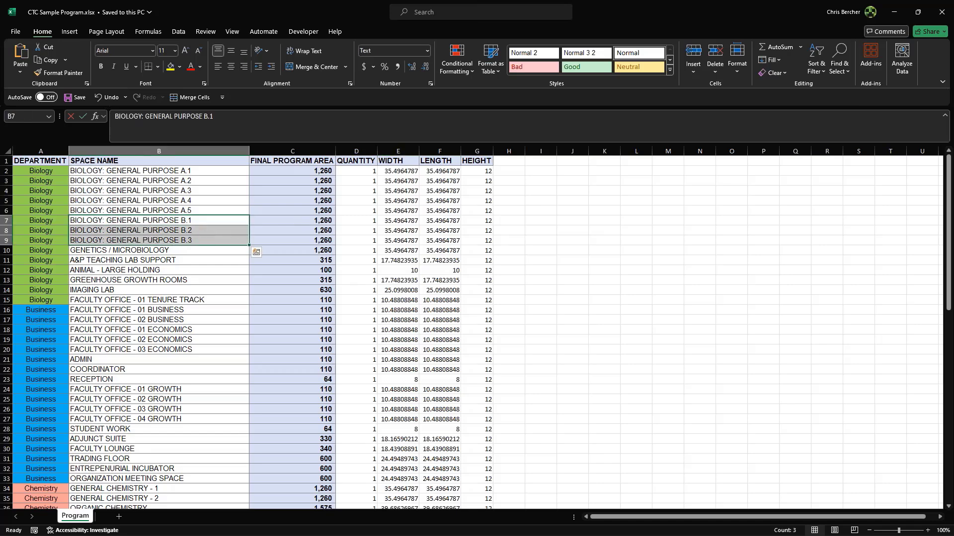
{"action": "left_click", "coordinate": [361, 221]}
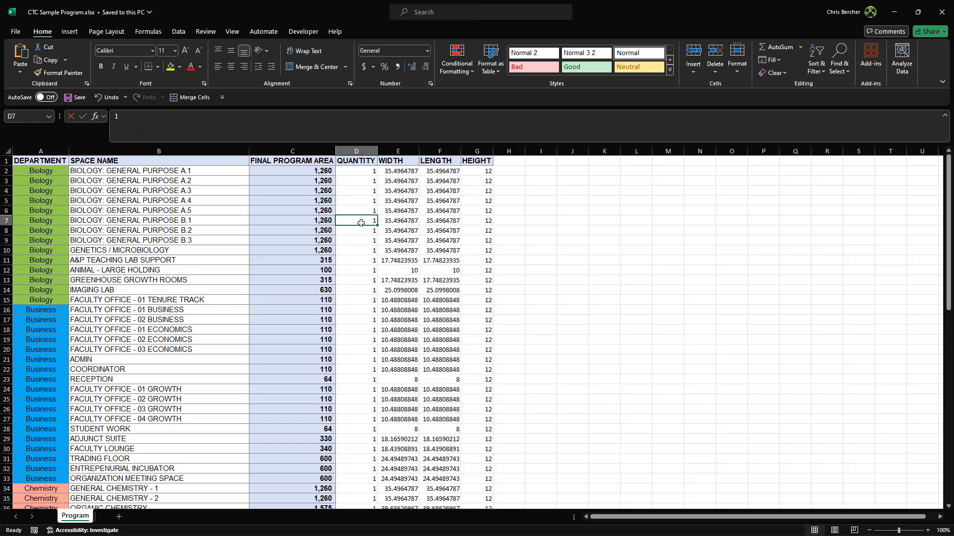
Switch to CTC Original Space Program.xlsx and examine the Chemistry and Mathematics department sheets down to their totals.
{"action": "key", "text": "alt+Tab"}
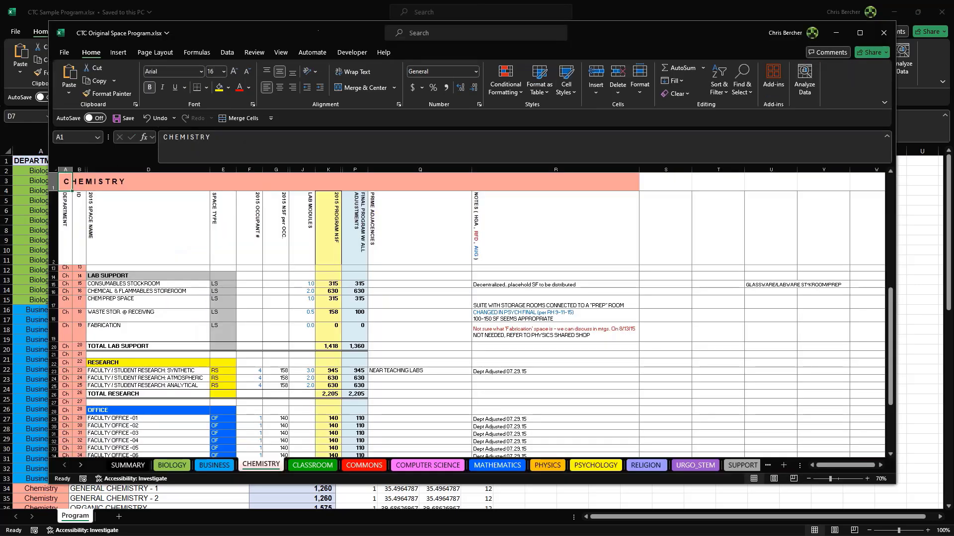
{"action": "scroll", "coordinate": [658, 424], "scroll_direction": "down", "scroll_amount": 2}
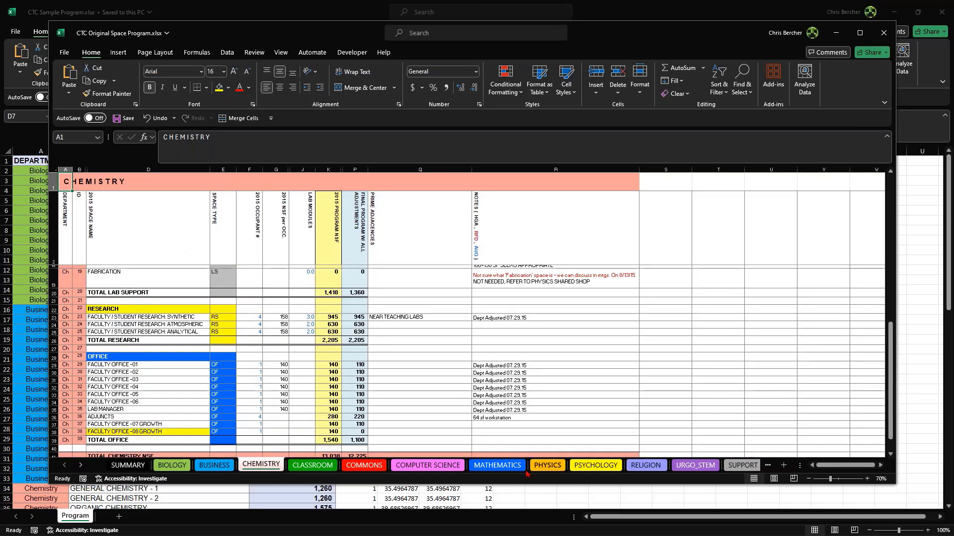
{"action": "left_click", "coordinate": [497, 465]}
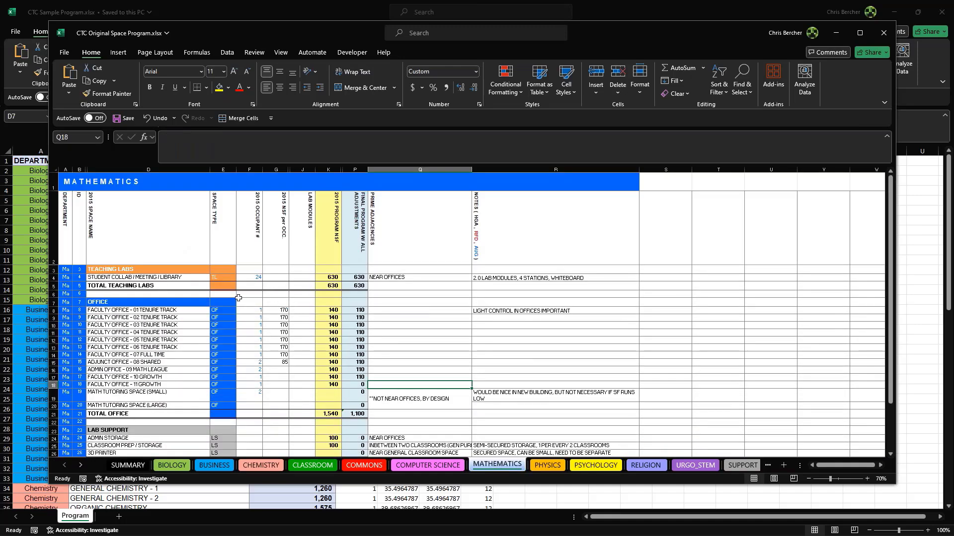
{"action": "scroll", "coordinate": [248, 355], "scroll_direction": "down", "scroll_amount": 3}
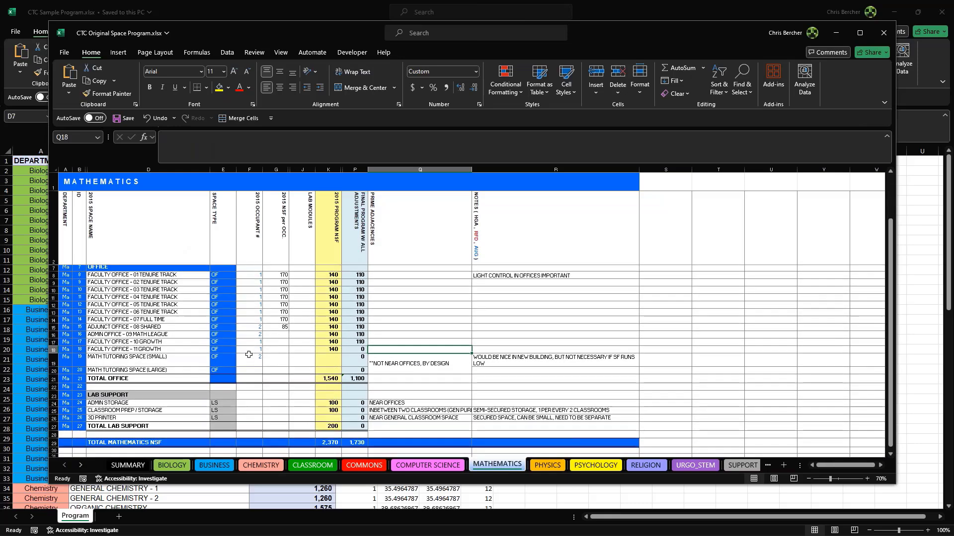
{"action": "scroll", "coordinate": [244, 354], "scroll_direction": "down", "scroll_amount": 1}
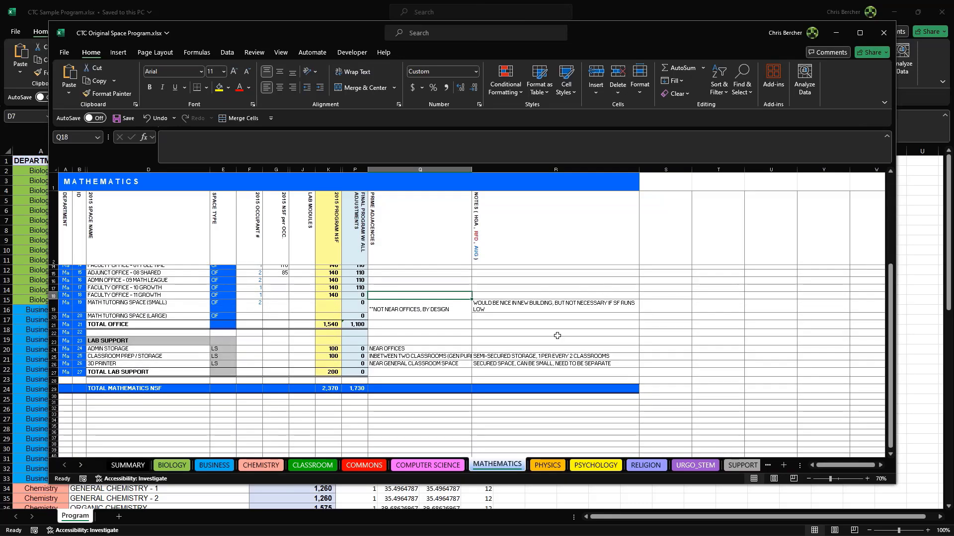
Examine the Room Program Template workbook's columns, close it, and return to CTC Sample Program.xlsx.
{"action": "key", "text": "alt+Tab"}
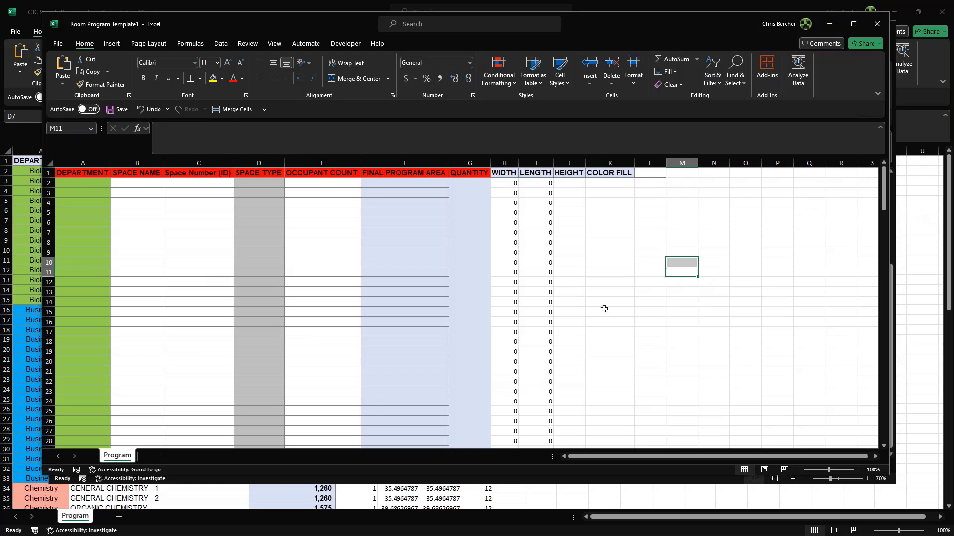
{"action": "left_click", "coordinate": [602, 310]}
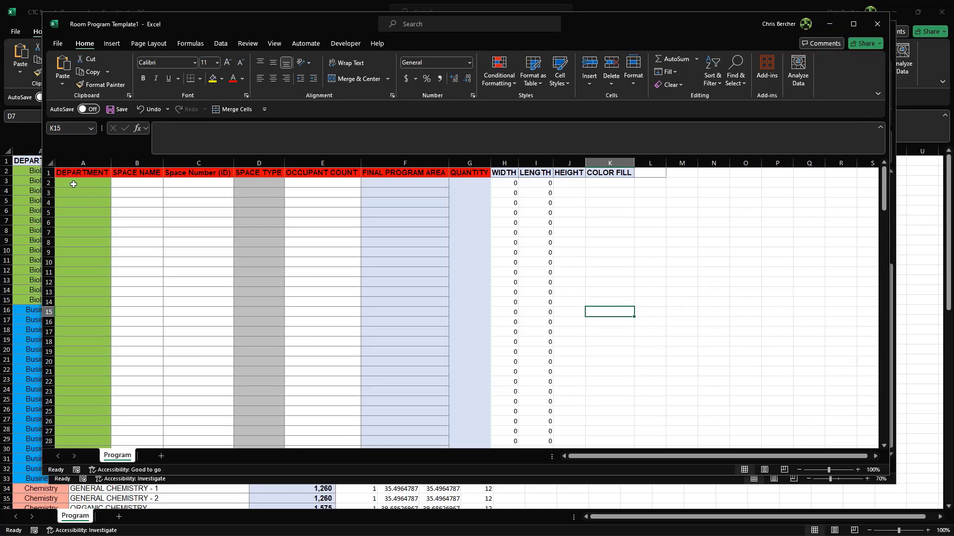
{"action": "left_click", "coordinate": [89, 182]}
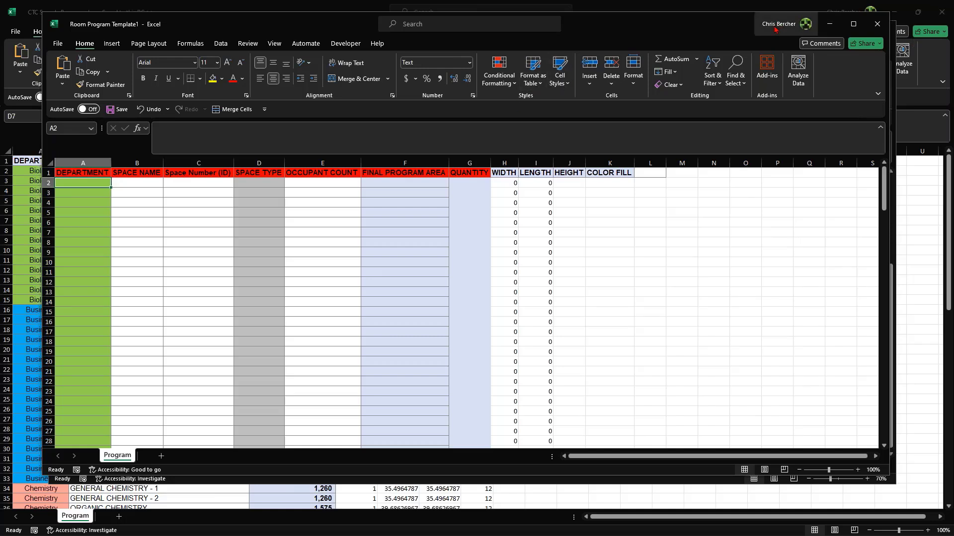
{"action": "left_click", "coordinate": [878, 24]}
{"action": "left_click", "coordinate": [506, 304]}
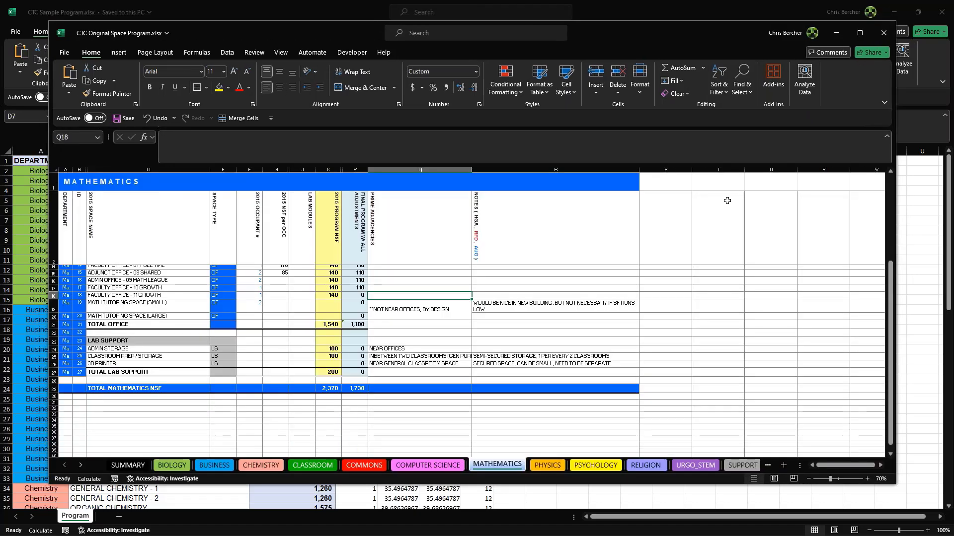
{"action": "left_click", "coordinate": [661, 8]}
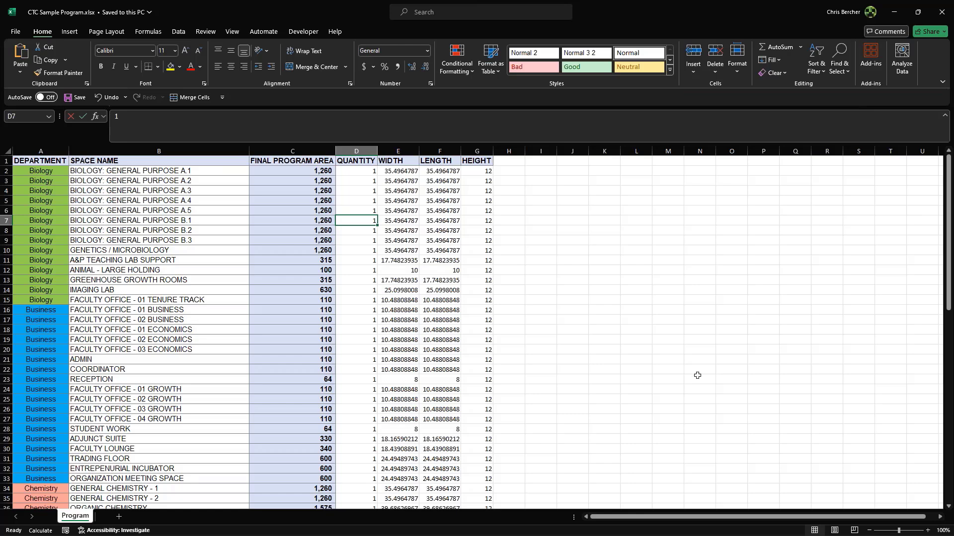
Switch back to Revit and launch Spreadsheet Link, shifting its settings window slightly upward.
{"action": "key", "text": "alt+Tab"}
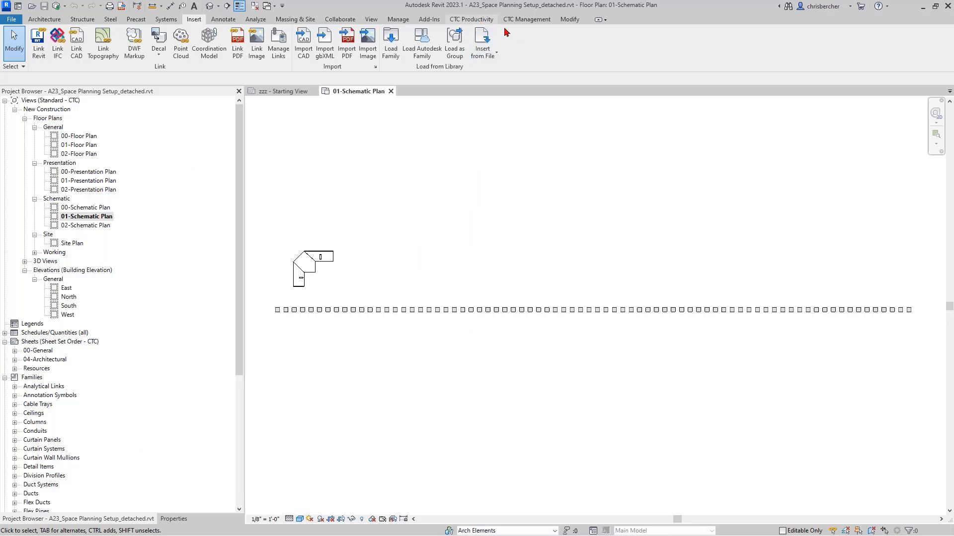
{"action": "left_click", "coordinate": [480, 20]}
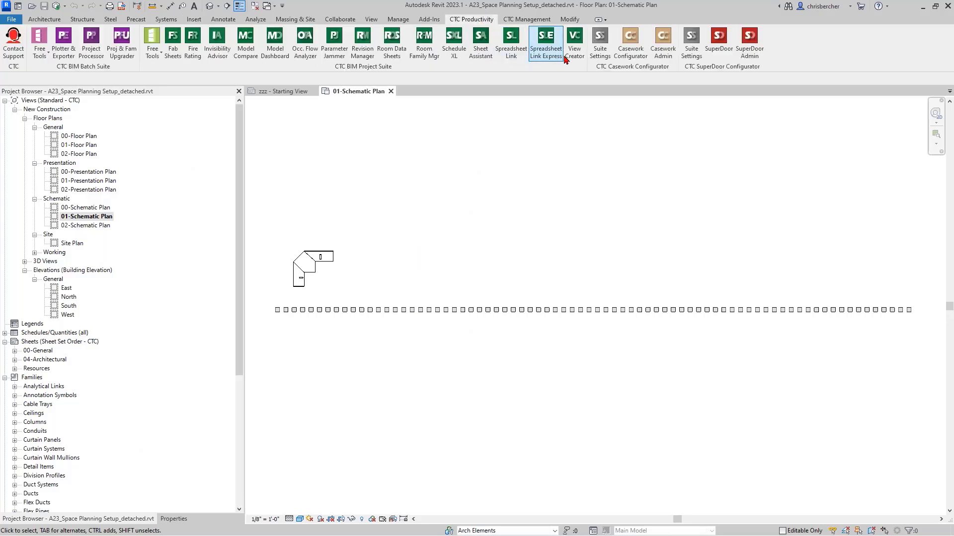
{"action": "left_click", "coordinate": [512, 51]}
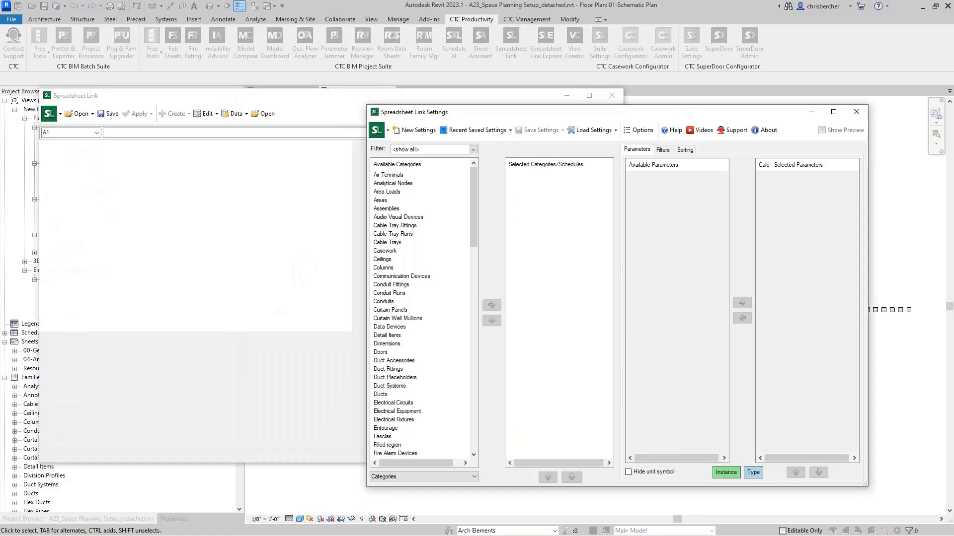
{"action": "left_click_drag", "start_coordinate": [587, 113], "coordinate": [578, 100]}
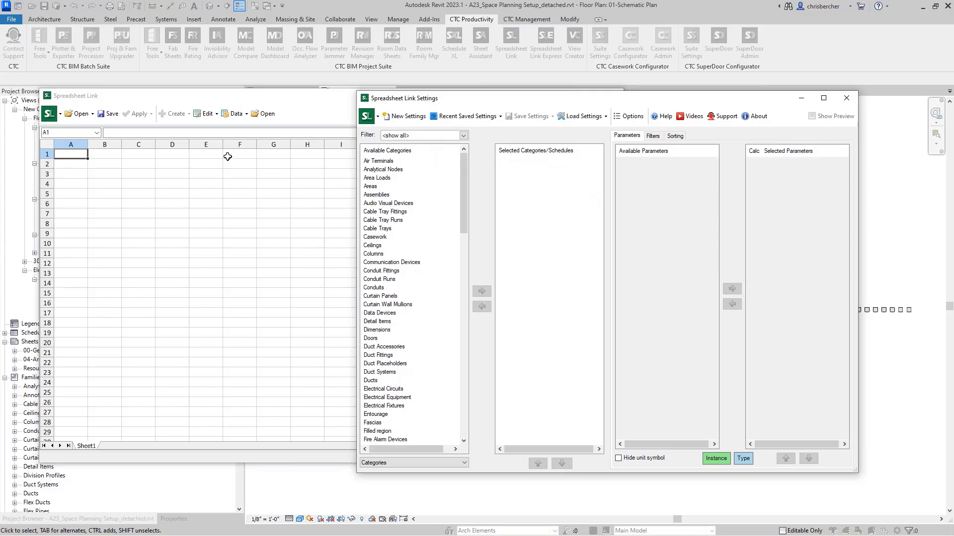
Open CTC Sample Program.xlsx from the 71 - Space Planning w SSL folder in Spreadsheet Link.
{"action": "left_click", "coordinate": [302, 107]}
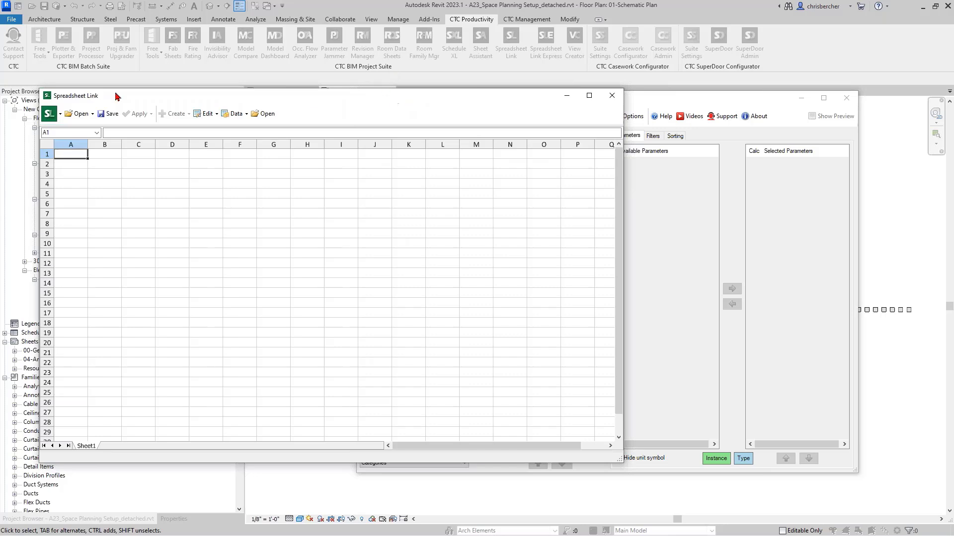
{"action": "left_click", "coordinate": [80, 123]}
{"action": "left_click", "coordinate": [87, 125]}
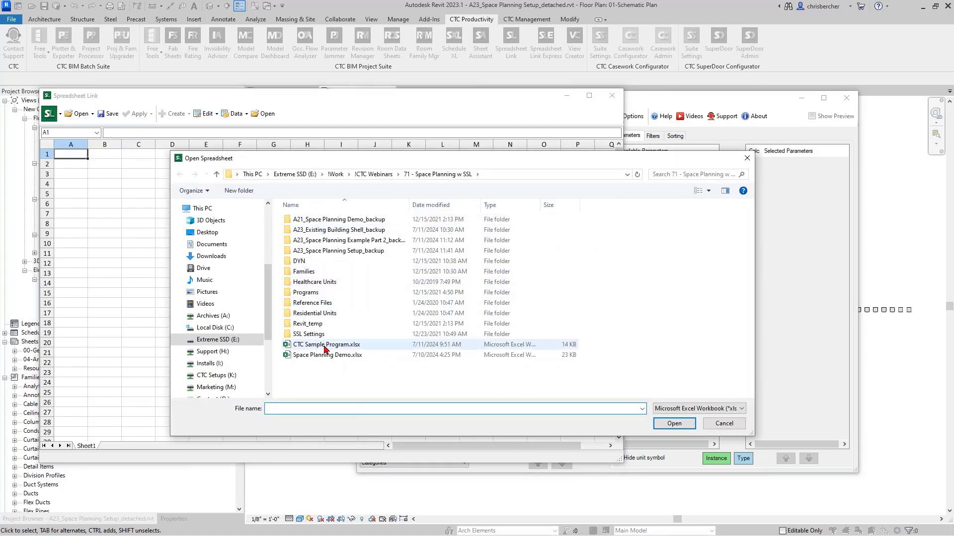
{"action": "left_click", "coordinate": [325, 345]}
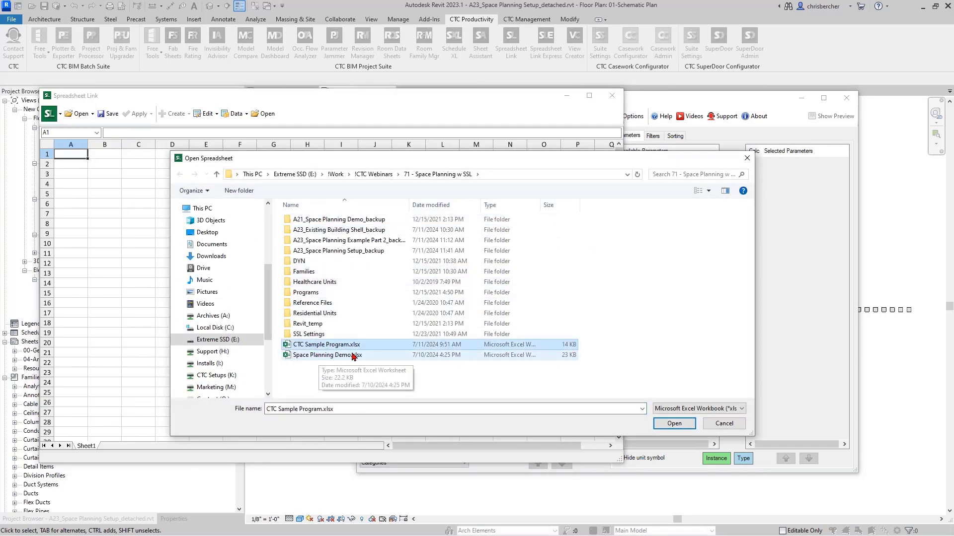
{"action": "left_click", "coordinate": [678, 425]}
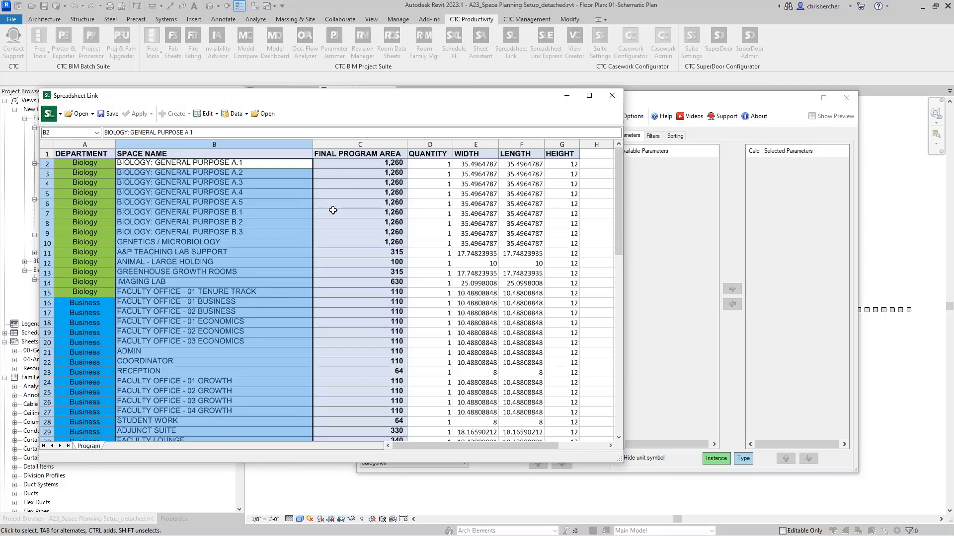
{"action": "left_click", "coordinate": [284, 171]}
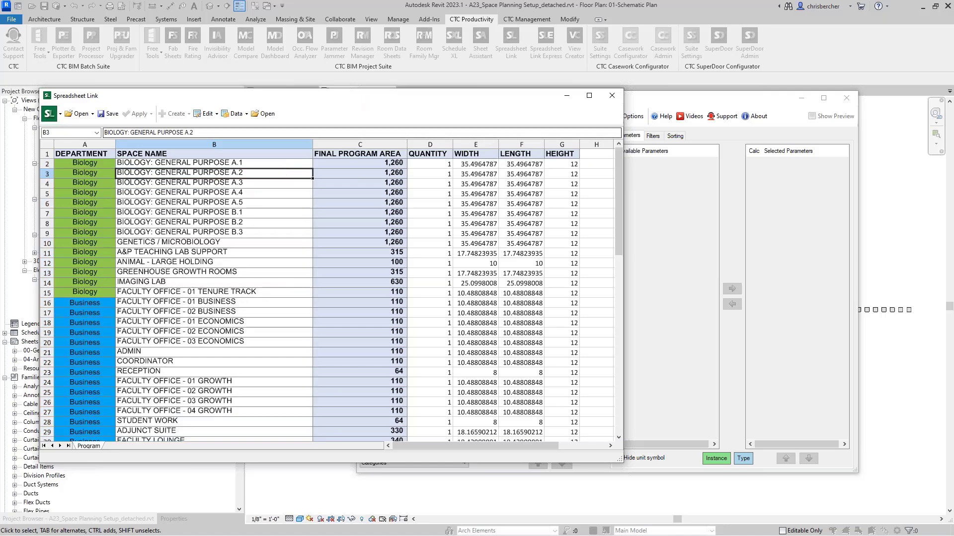
Add the Mass category to the selected categories in the Spreadsheet Link settings.
{"action": "left_click", "coordinate": [721, 221]}
{"action": "left_click_drag", "start_coordinate": [697, 104], "coordinate": [686, 102]}
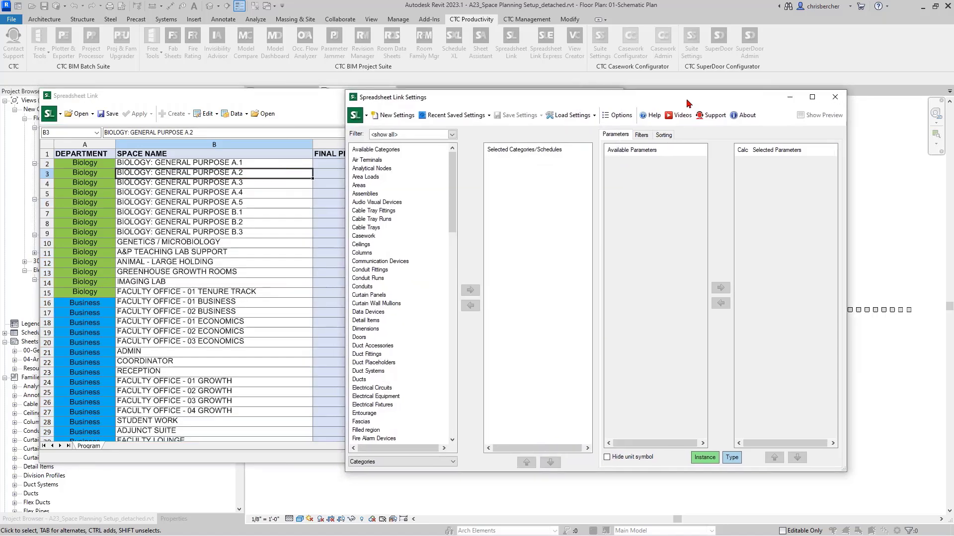
{"action": "left_click", "coordinate": [401, 362]}
{"action": "key", "text": "m"}
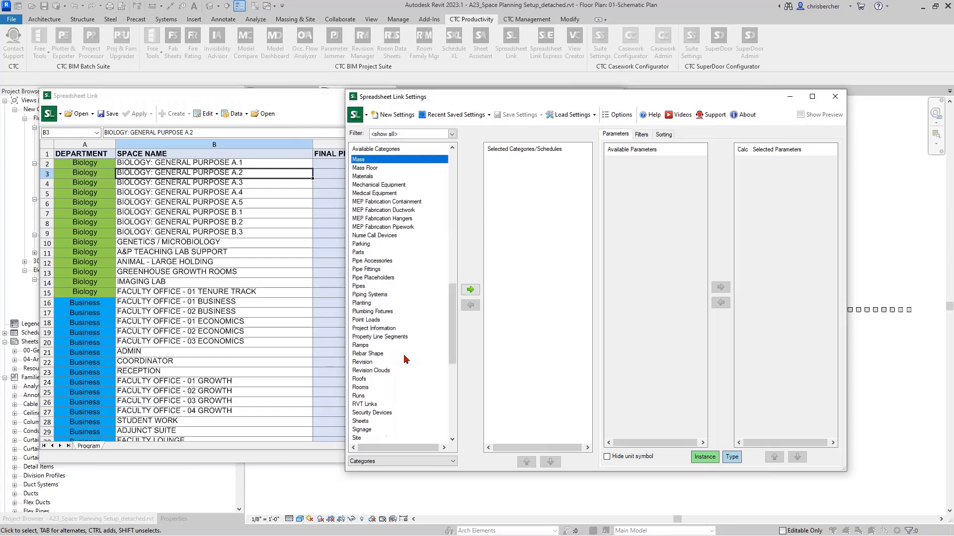
{"action": "double_click", "coordinate": [394, 159]}
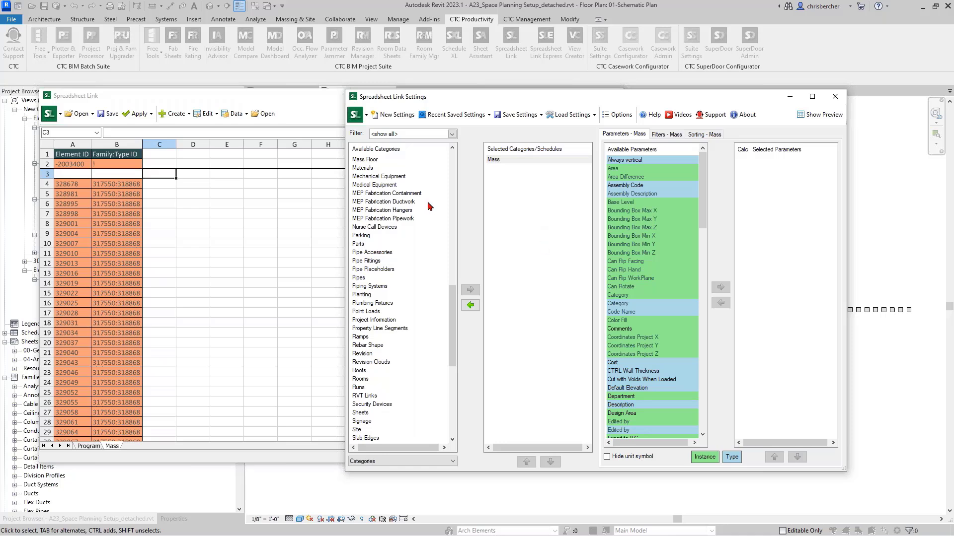
Add the Room Name instance parameter to the selected parameters for the Mass category.
{"action": "left_click", "coordinate": [617, 169]}
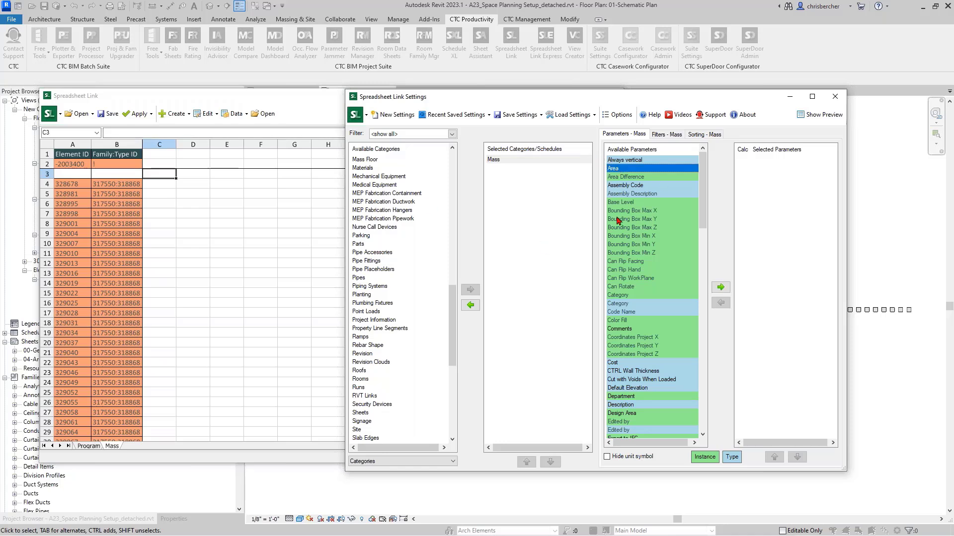
{"action": "scroll", "coordinate": [617, 220], "scroll_direction": "down", "scroll_amount": 5}
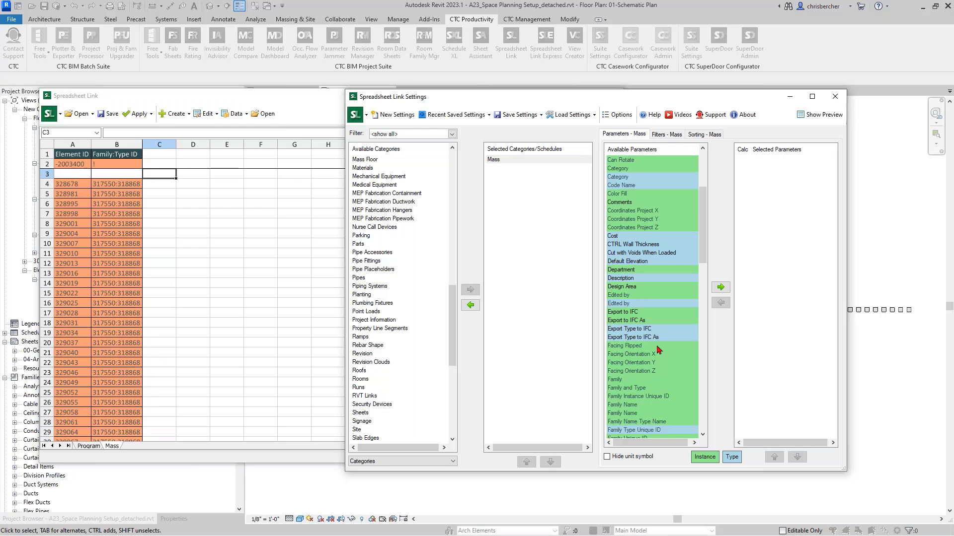
{"action": "left_click", "coordinate": [642, 244]}
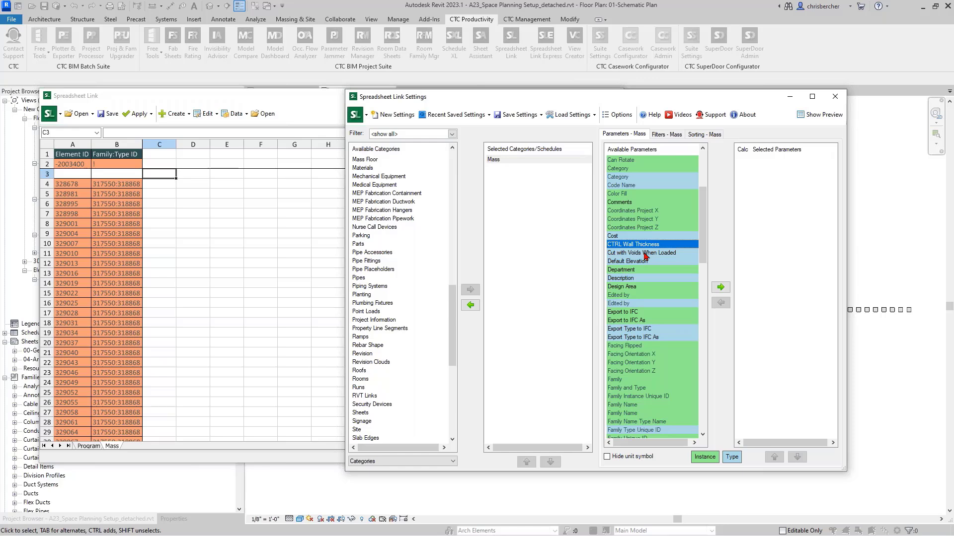
{"action": "key", "text": "r"}
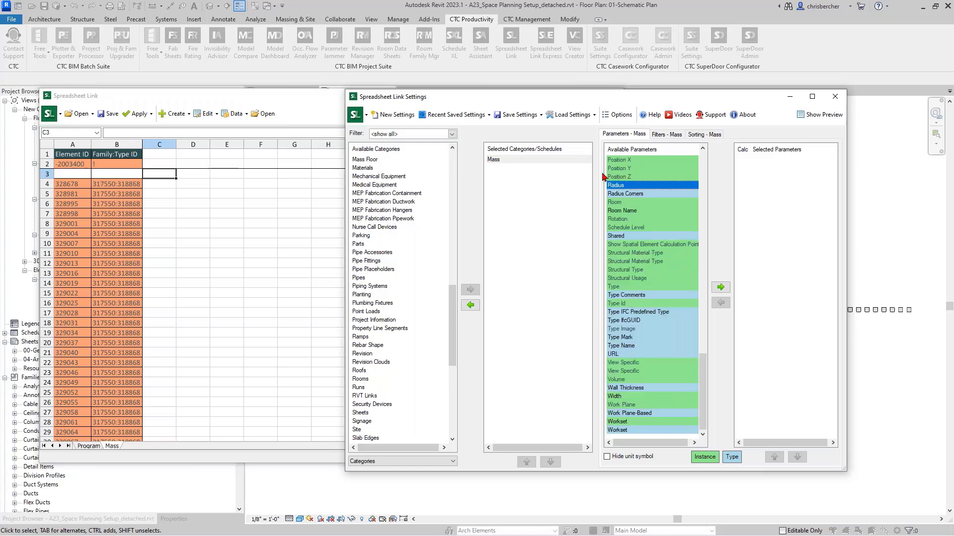
{"action": "double_click", "coordinate": [631, 211]}
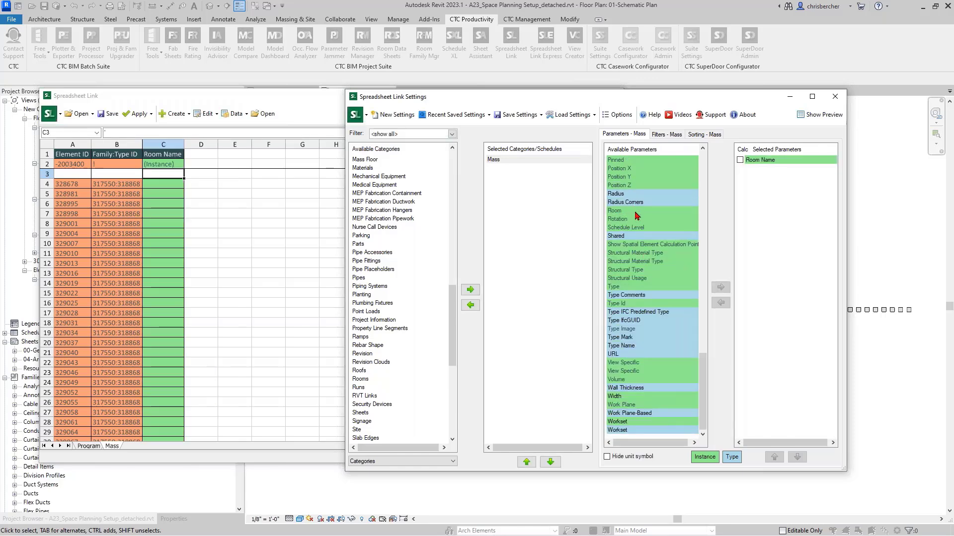
Add the Department instance parameter to the Mass category's selected parameters, following Room Name.
{"action": "left_click", "coordinate": [635, 212]}
{"action": "key", "text": "d"}
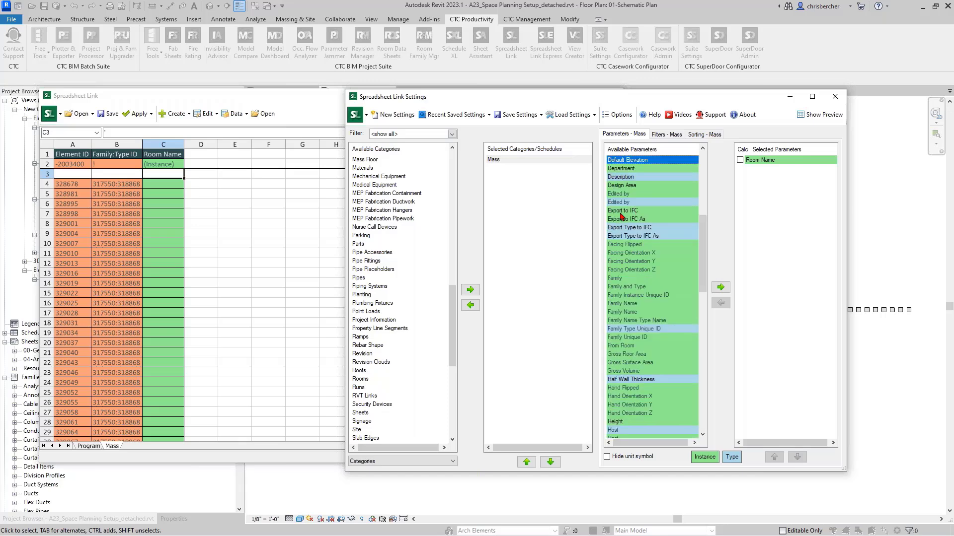
{"action": "left_click", "coordinate": [632, 170]}
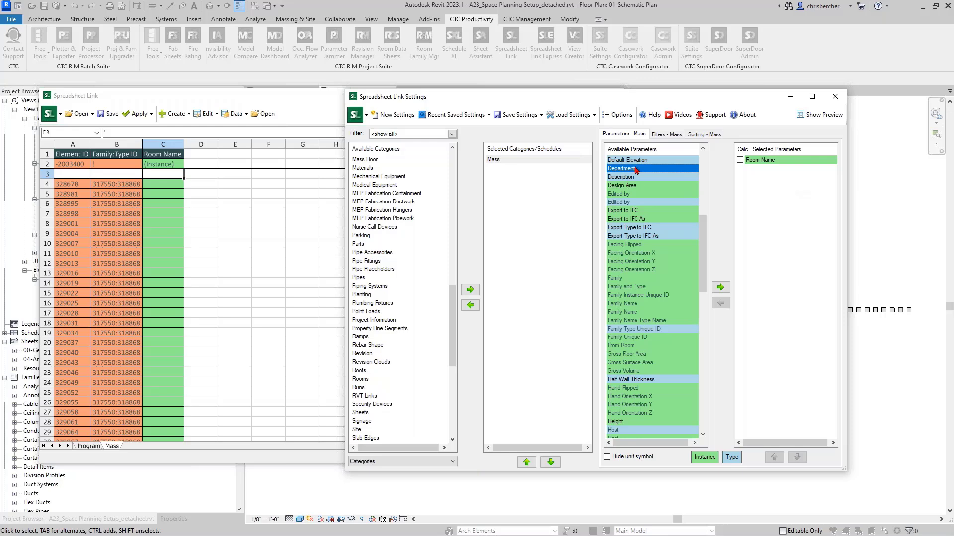
{"action": "left_click", "coordinate": [720, 287]}
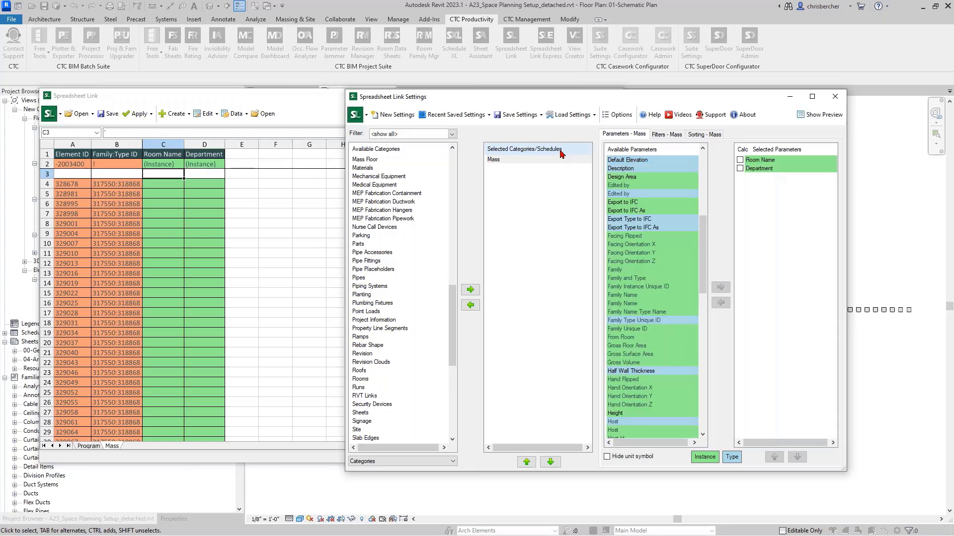
Add the Width and Length parameters to the selected parameters for the Mass category.
{"action": "left_click", "coordinate": [644, 227]}
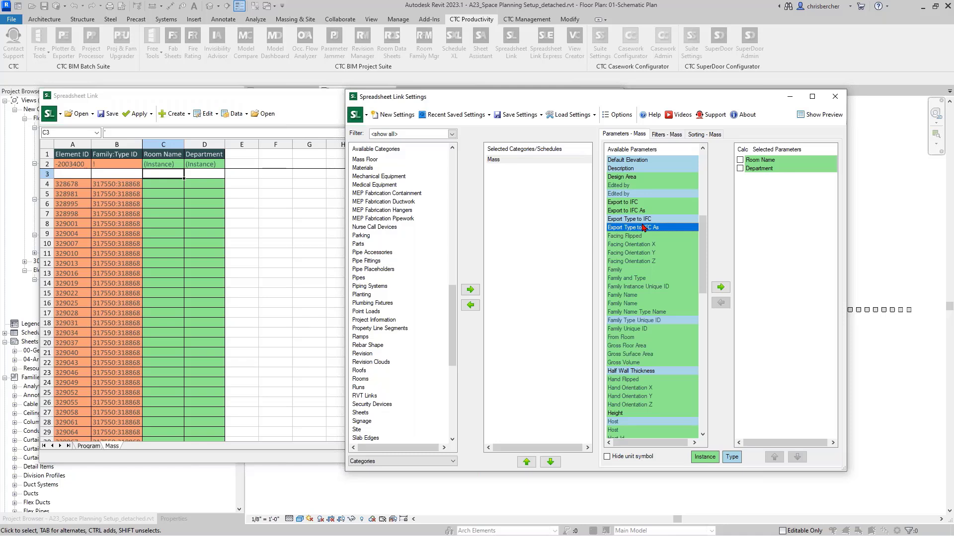
{"action": "key", "text": "w"}
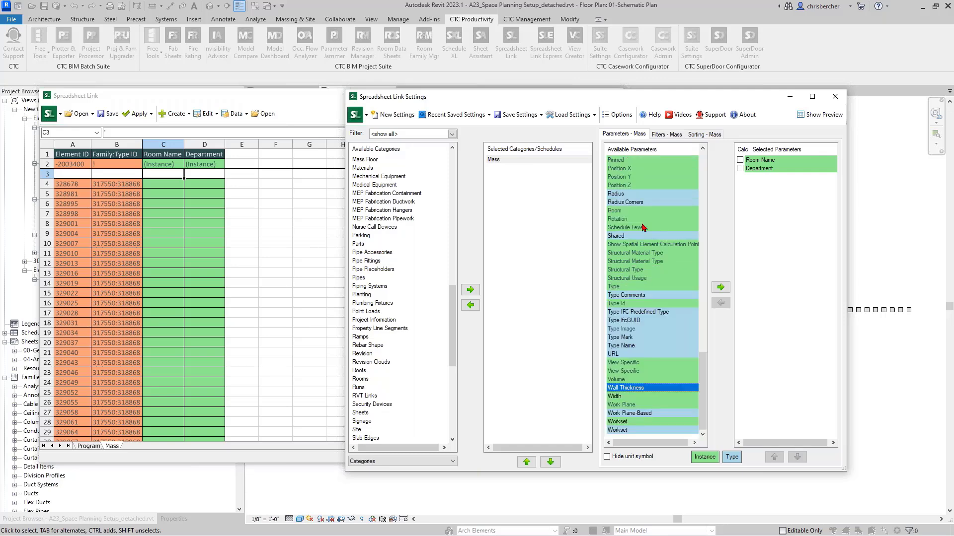
{"action": "double_click", "coordinate": [644, 397]}
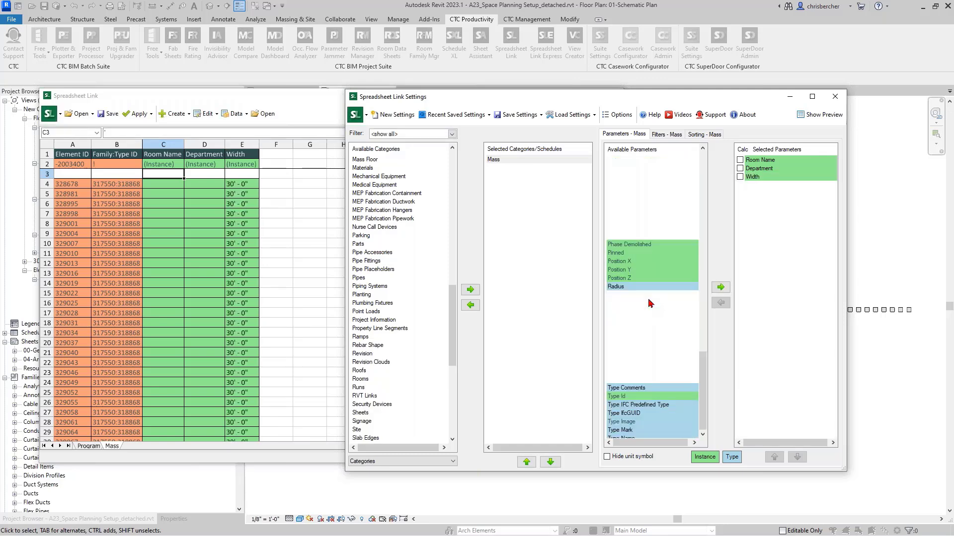
{"action": "double_click", "coordinate": [644, 160]}
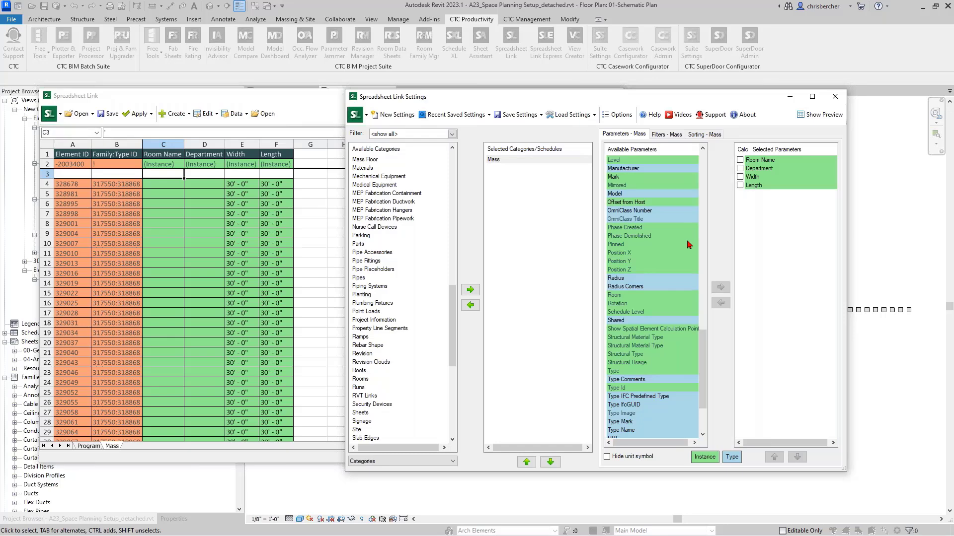
Add the Height and Design Area instance parameters to the selected Mass parameters.
{"action": "left_click", "coordinate": [624, 235]}
{"action": "key", "text": "h"}
{"action": "double_click", "coordinate": [618, 203]}
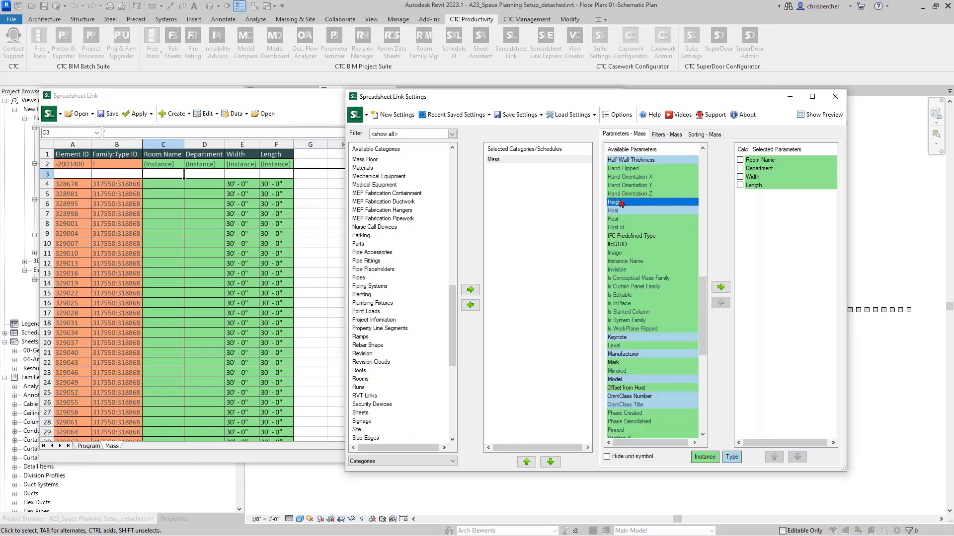
{"action": "left_click", "coordinate": [638, 244]}
{"action": "key", "text": "d"}
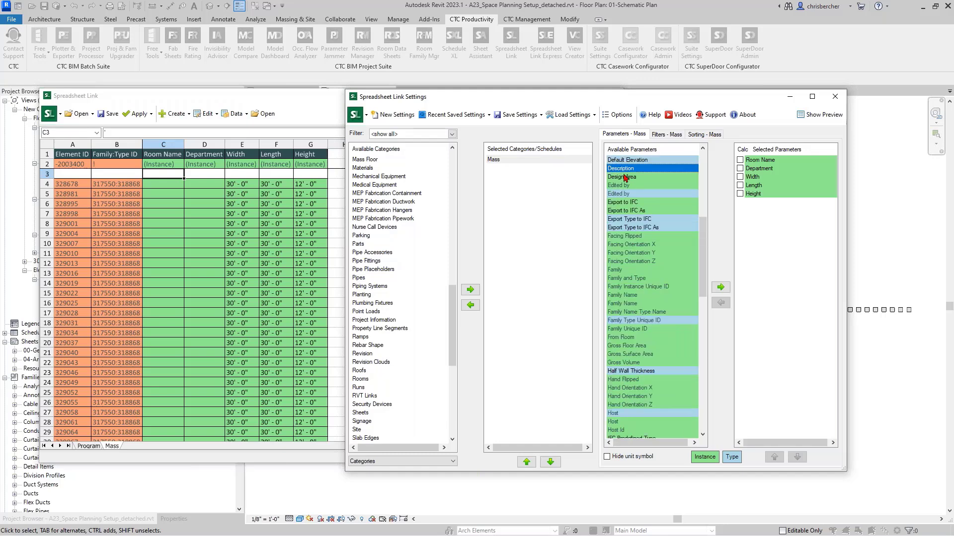
{"action": "left_click", "coordinate": [626, 178]}
{"action": "double_click", "coordinate": [625, 180]}
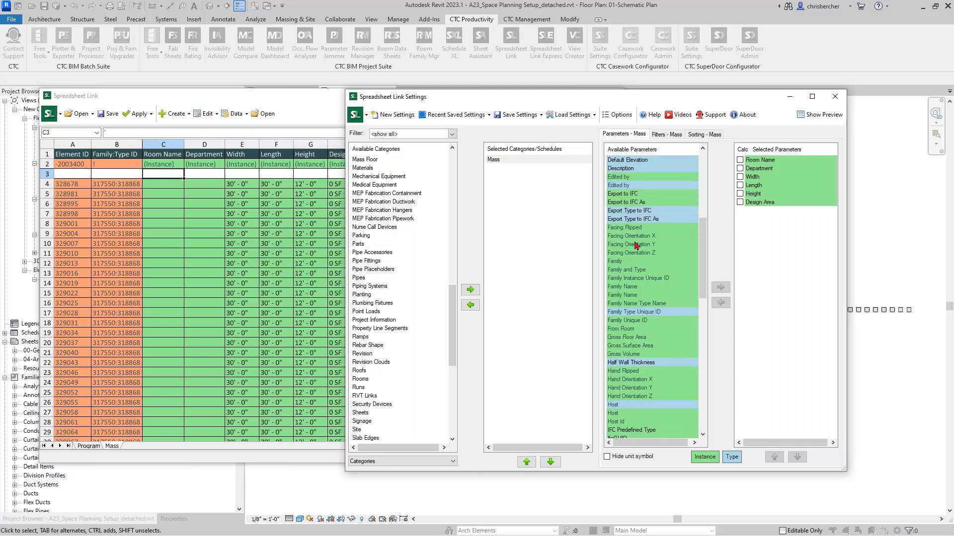
Add the Area parameter to the selected Mass parameters and remove it again.
{"action": "left_click", "coordinate": [657, 232]}
{"action": "key", "text": "a"}
{"action": "key", "text": "a"}
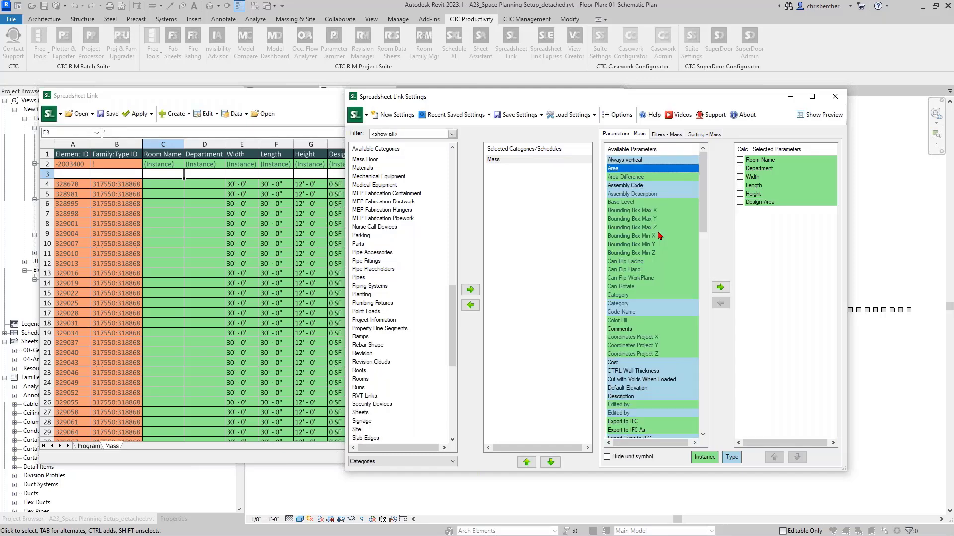
{"action": "double_click", "coordinate": [628, 170]}
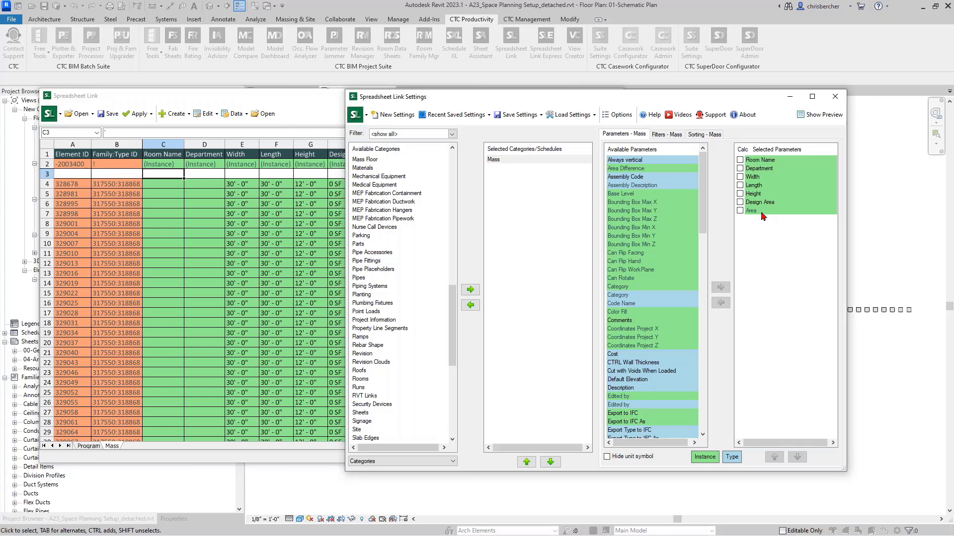
{"action": "left_click", "coordinate": [762, 213]}
{"action": "left_click", "coordinate": [721, 302]}
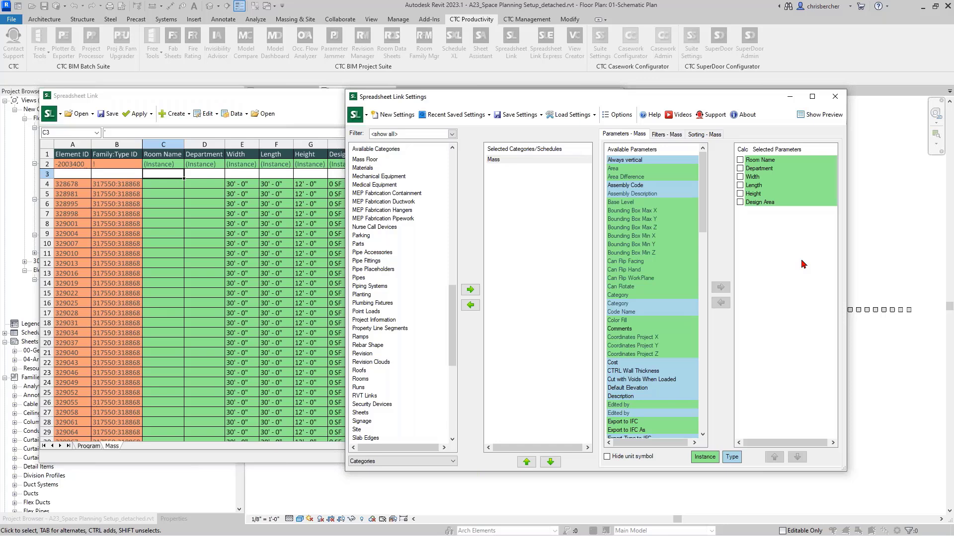
Arrange the spreadsheet and settings windows so the data columns are visible, and hide the unit symbols in the values.
{"action": "left_click_drag", "start_coordinate": [760, 99], "coordinate": [778, 93]}
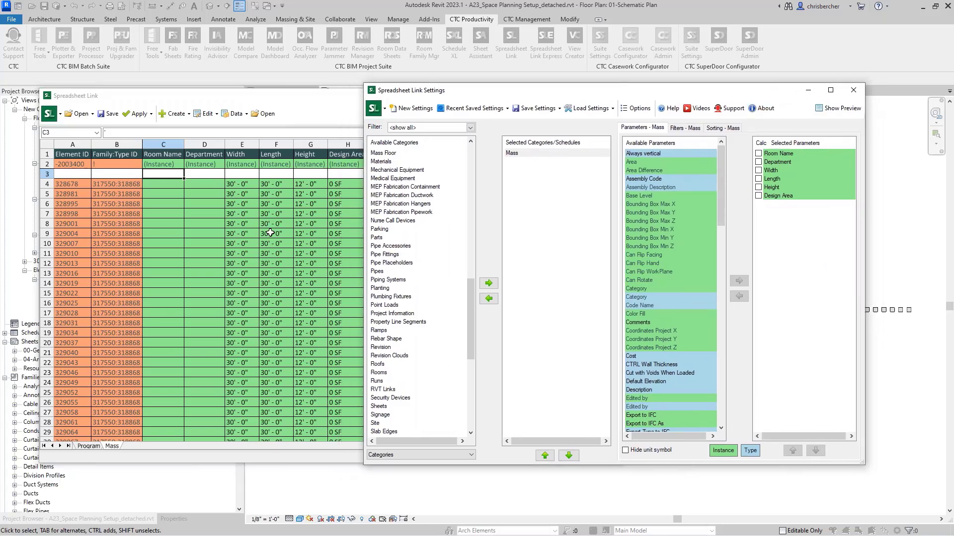
{"action": "left_click_drag", "start_coordinate": [320, 98], "coordinate": [290, 84]}
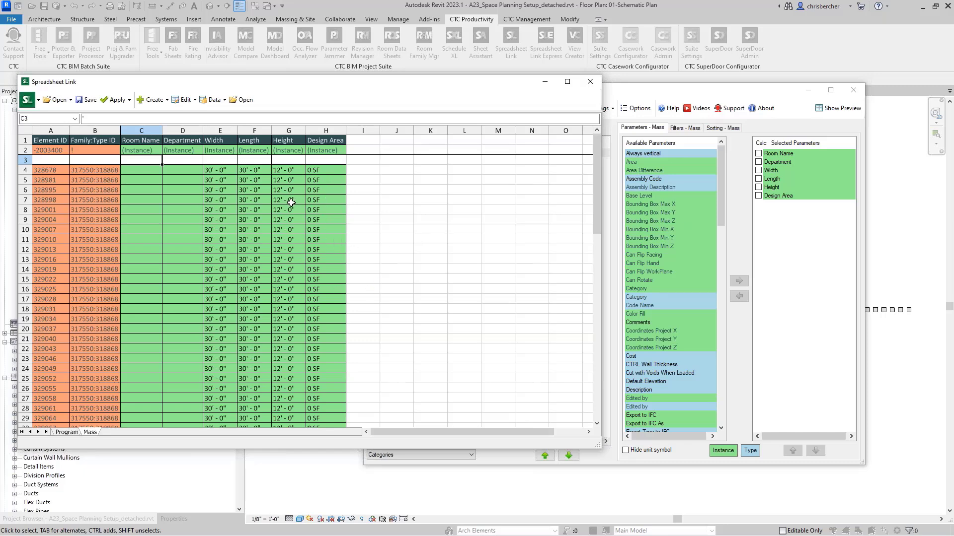
{"action": "left_click", "coordinate": [632, 455]}
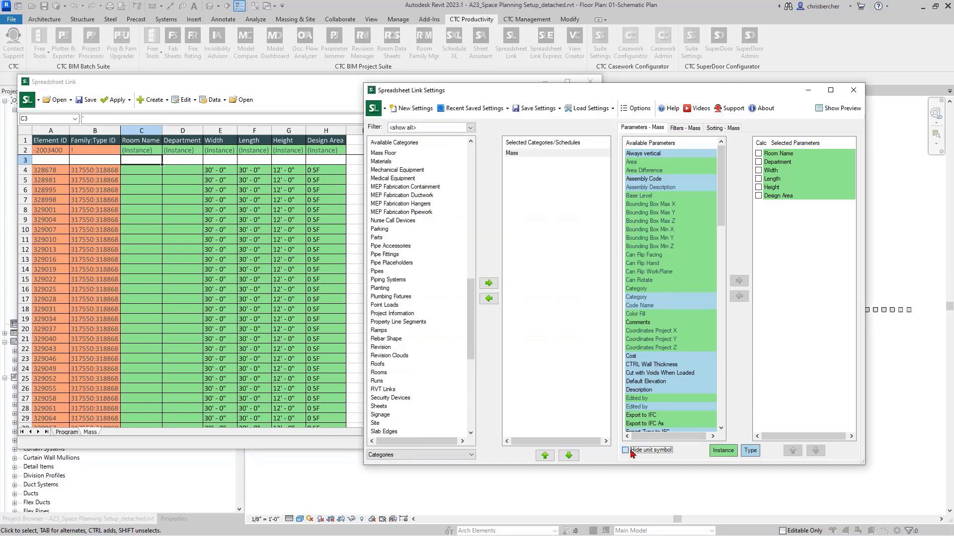
{"action": "left_click", "coordinate": [632, 453]}
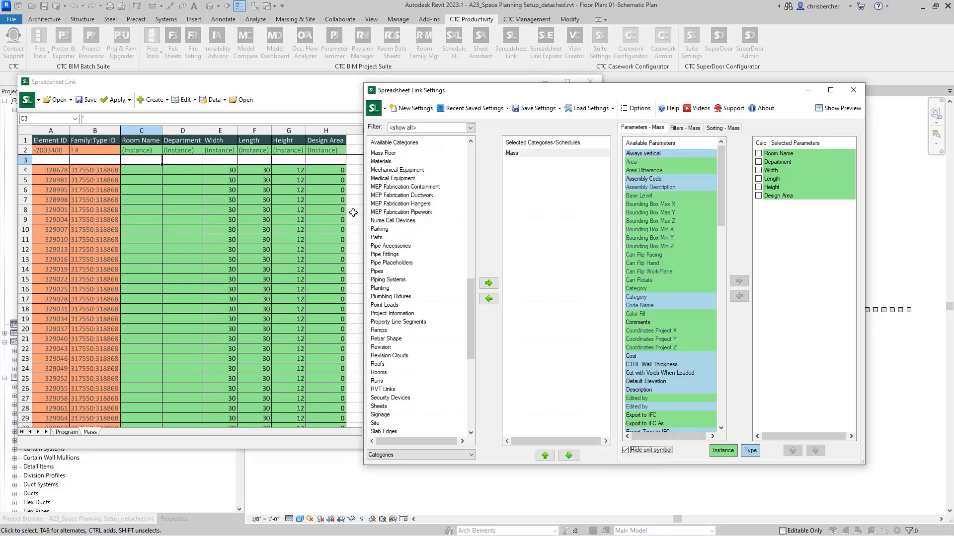
{"action": "mouse_move", "coordinate": [684, 95]}
{"action": "left_mouse_down"}
{"action": "mouse_move", "coordinate": [730, 96]}
{"action": "mouse_move", "coordinate": [684, 90]}
{"action": "left_mouse_up"}
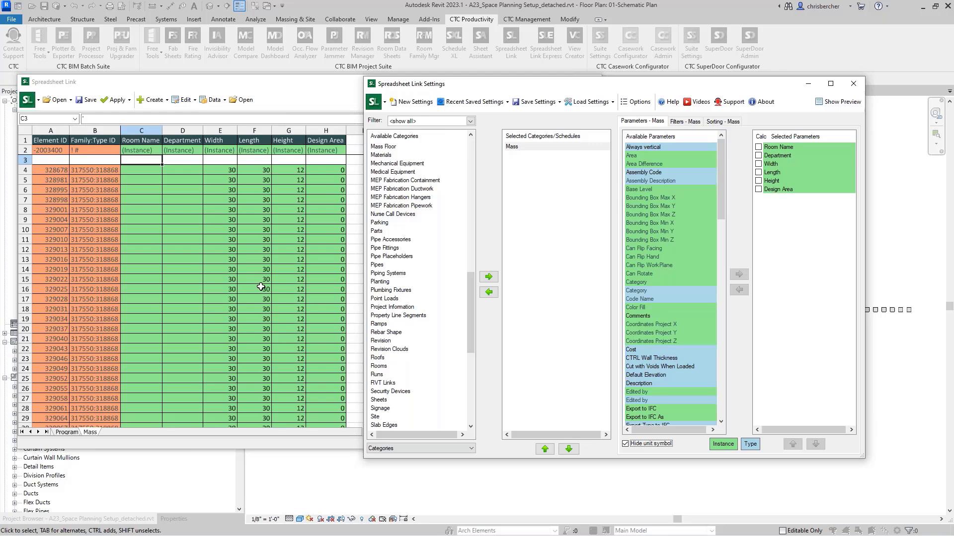
Mark the Department, Width, Length, Height and Design Area parameters as calculated.
{"action": "left_click", "coordinate": [758, 155]}
{"action": "left_click", "coordinate": [759, 164]}
{"action": "left_click", "coordinate": [758, 173]}
{"action": "left_click", "coordinate": [759, 180]}
{"action": "left_click", "coordinate": [759, 189]}
Enter the formula =INDEX(Program!A:A,MATCH(Mass!$C4,Program!$B:$B,0)) in Department cell D4 of the Mass sheet.
{"action": "left_click", "coordinate": [188, 170]}
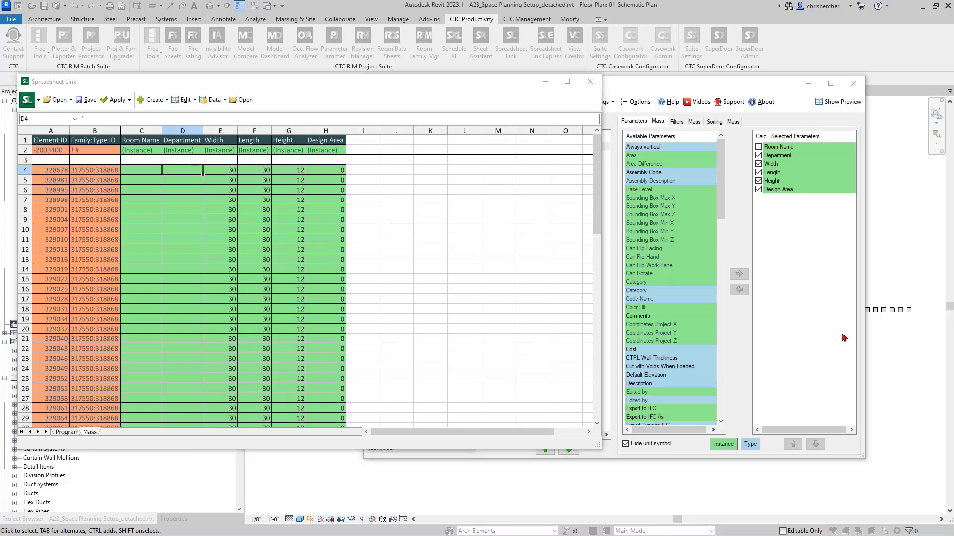
{"action": "left_click", "coordinate": [174, 136]}
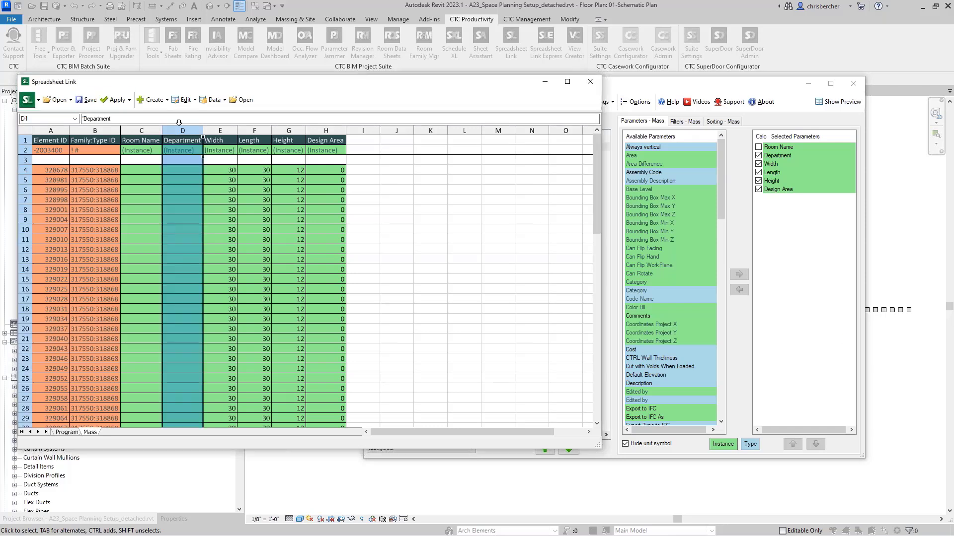
{"action": "left_click", "coordinate": [177, 168]}
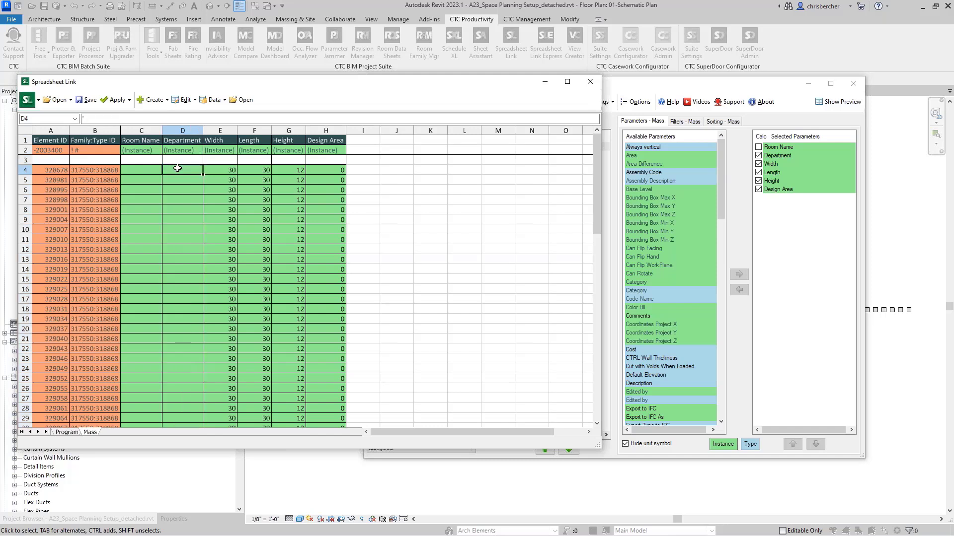
{"action": "type", "text": "=INDEX(Program!A:A,MATCH(Mass!$C4,Program!$B:$B,0))"}
{"action": "left_click", "coordinate": [246, 120]}
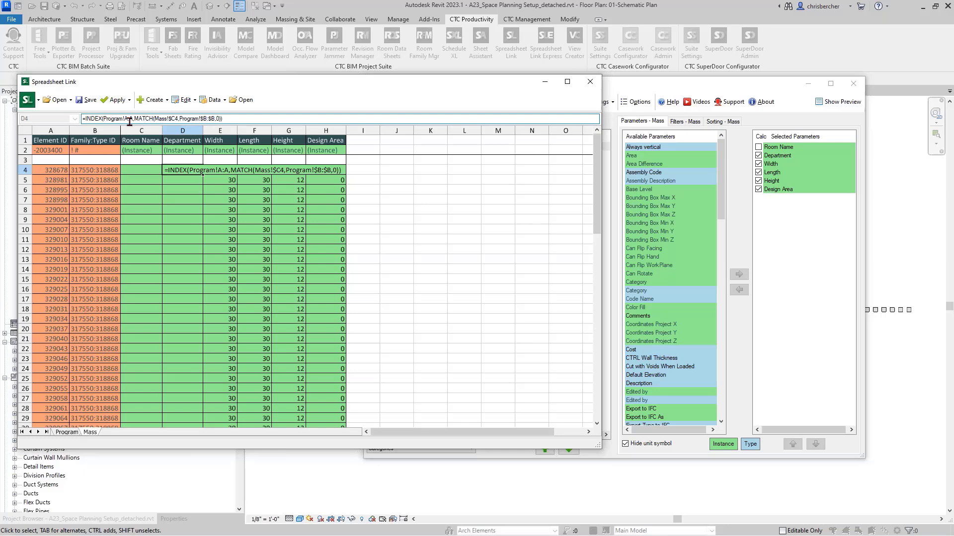
Change the A:A range in the Department formula to D5 and commit the formula.
{"action": "left_click_drag", "start_coordinate": [124, 119], "coordinate": [133, 118]}
{"action": "left_click", "coordinate": [182, 183]}
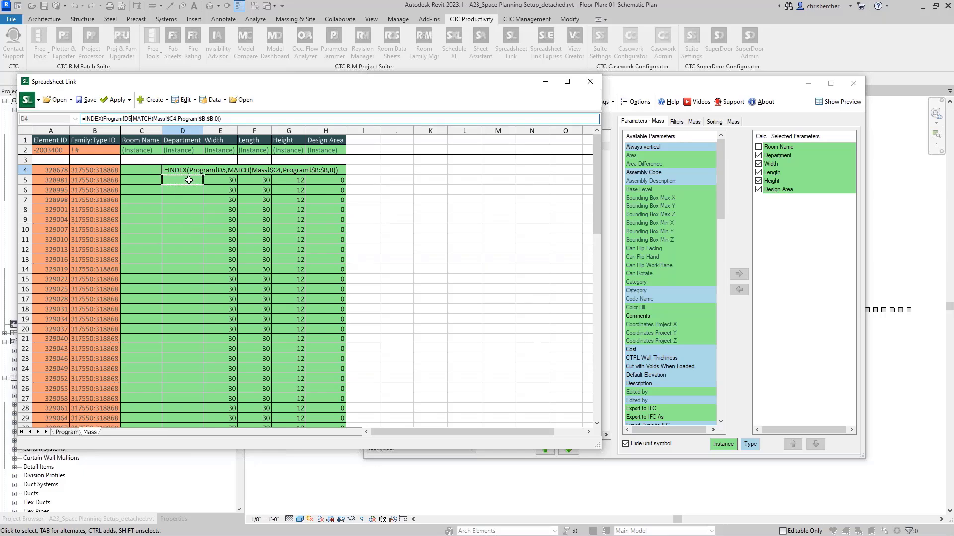
{"action": "left_click", "coordinate": [232, 119]}
{"action": "key", "text": "Return"}
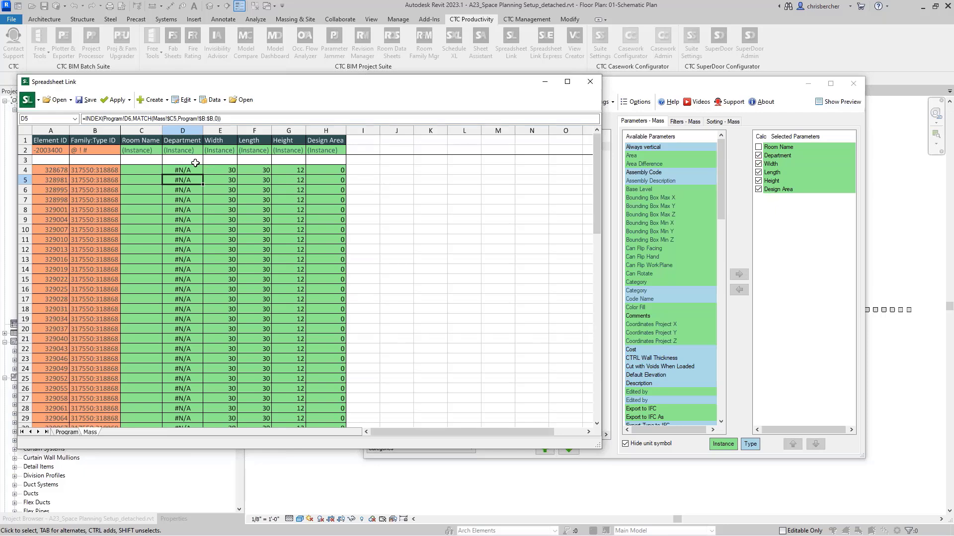
Copy the space name BIOLOGY: GENERAL PURPOSE A.1 from cell B2 of the Program sheet into Room Name cell C4 of the Mass sheet.
{"action": "scroll", "coordinate": [193, 351], "scroll_direction": "down", "scroll_amount": 19}
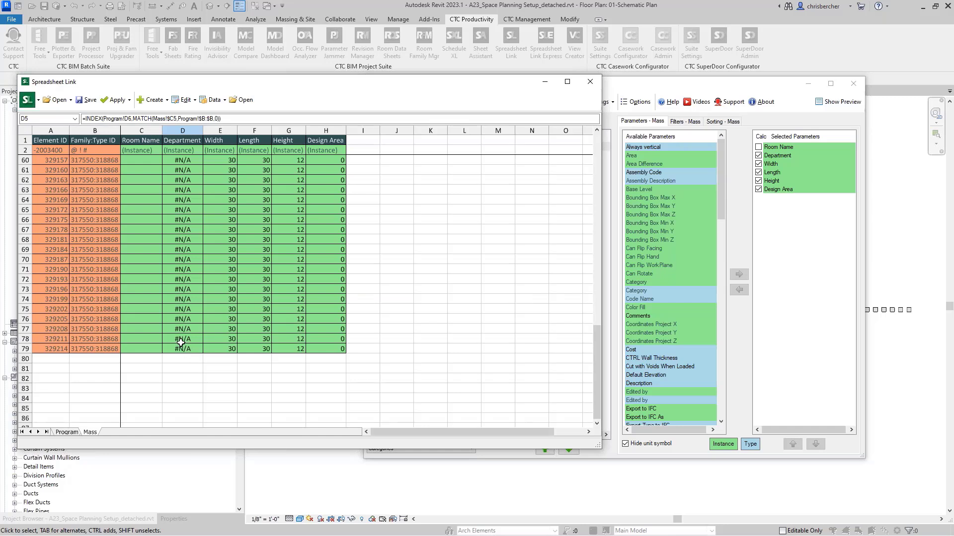
{"action": "scroll", "coordinate": [180, 351], "scroll_direction": "up", "scroll_amount": 11}
{"action": "scroll", "coordinate": [180, 351], "scroll_direction": "up", "scroll_amount": 8}
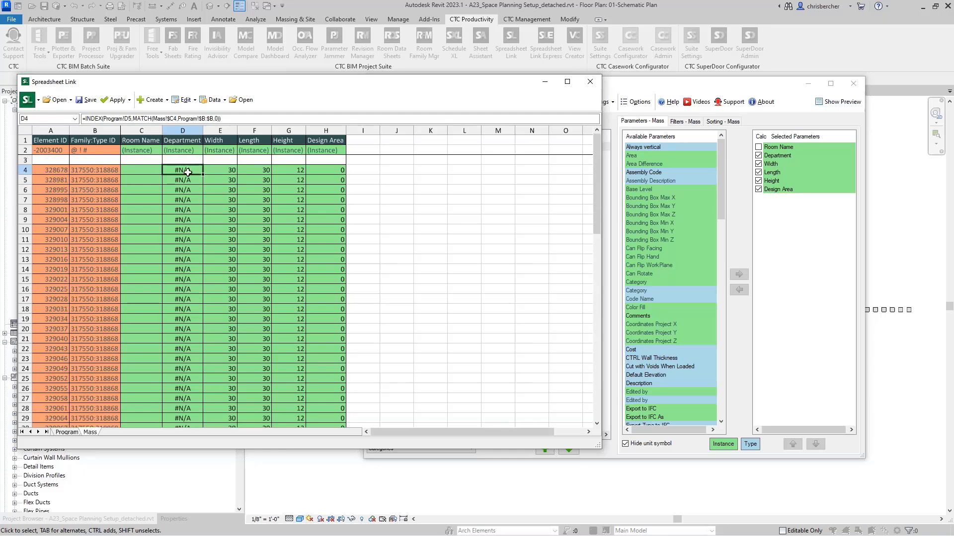
{"action": "left_click", "coordinate": [147, 169]}
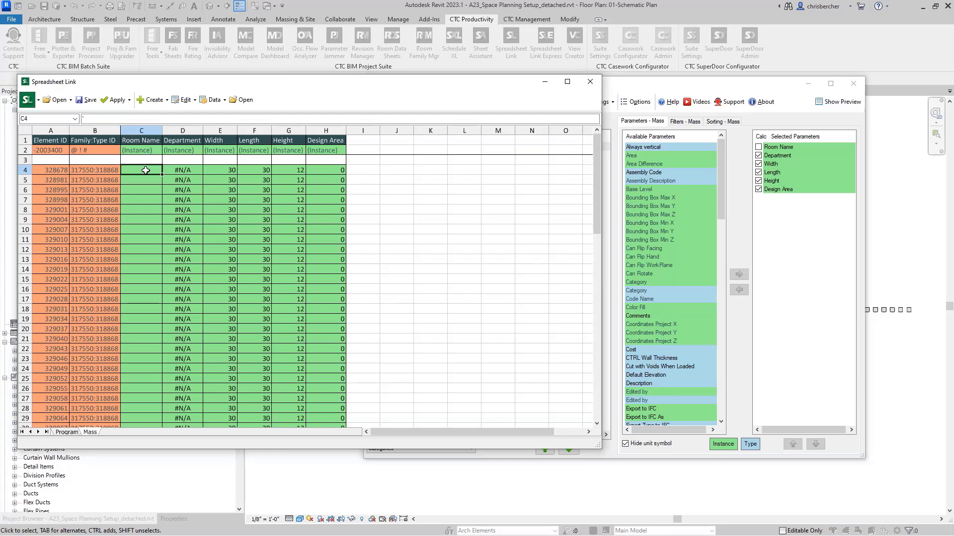
{"action": "left_click", "coordinate": [68, 432]}
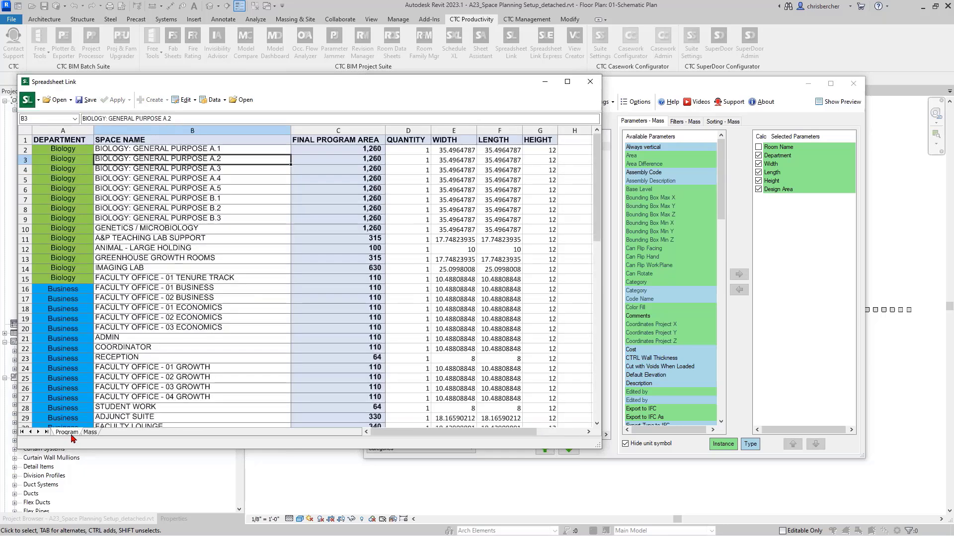
{"action": "left_click", "coordinate": [170, 157]}
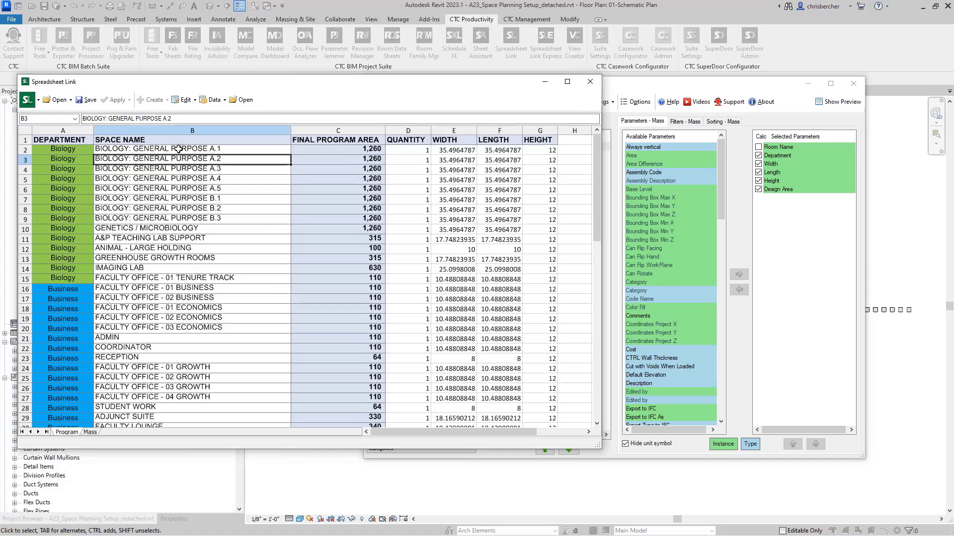
{"action": "left_click", "coordinate": [178, 150]}
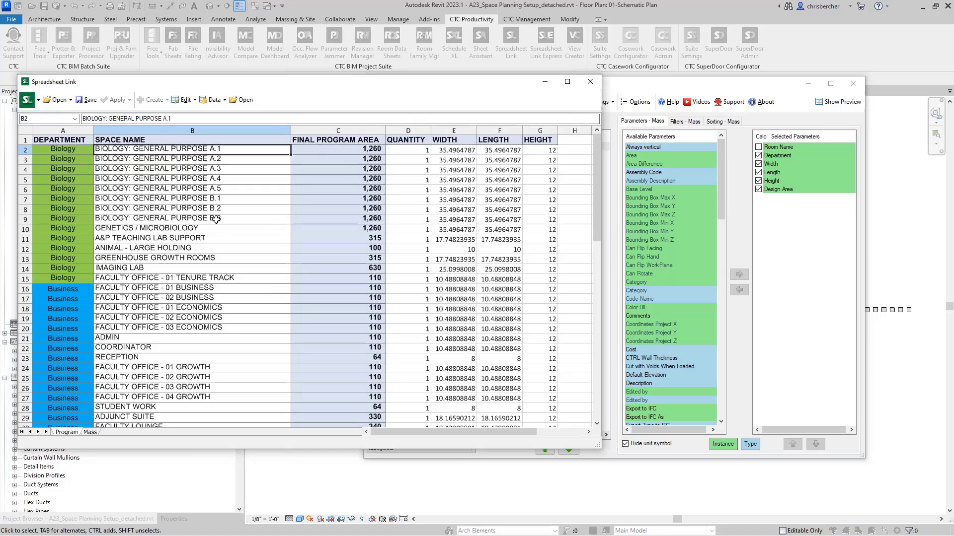
{"action": "left_click", "coordinate": [90, 432]}
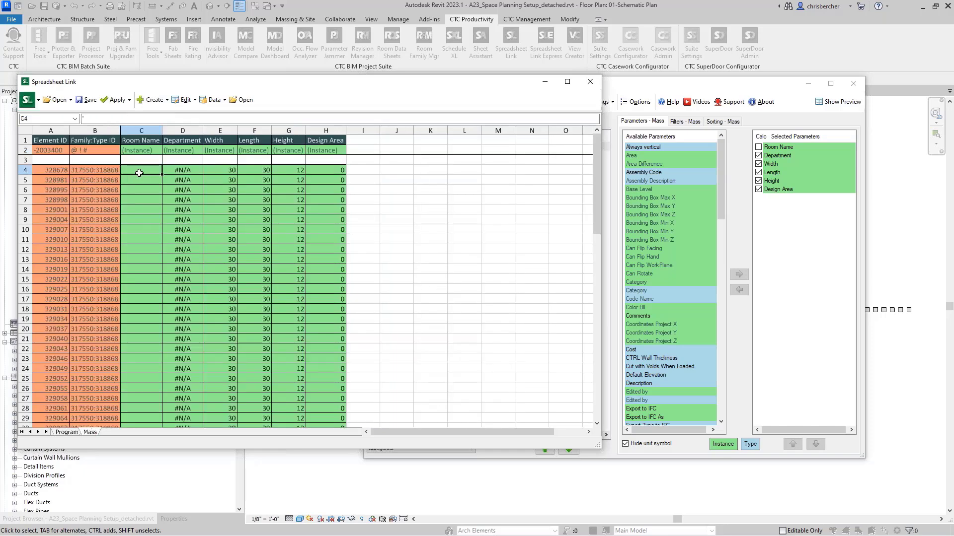
{"action": "key", "text": "ctrl+v"}
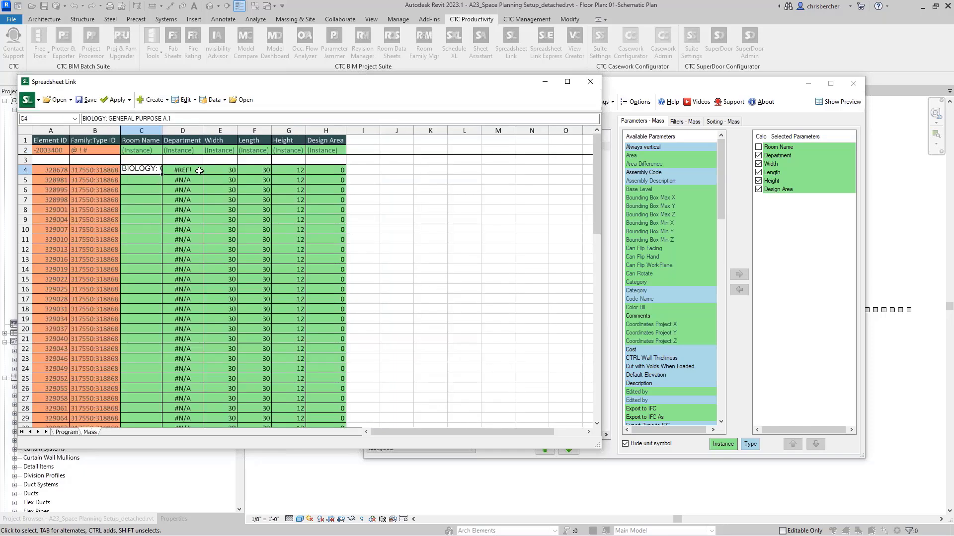
{"action": "left_click", "coordinate": [155, 211]}
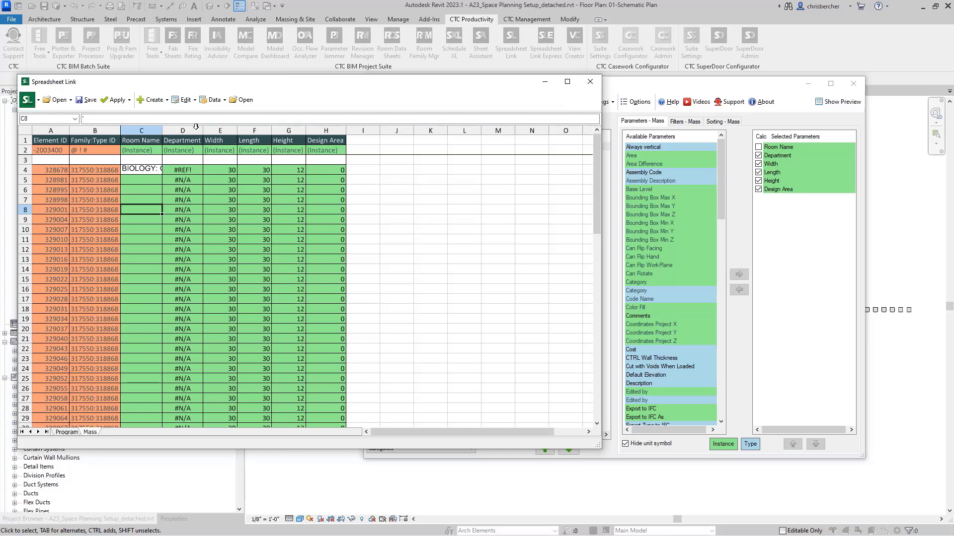
Widen the Room Name column to fit its text, and replace "D5," with "A" in the formula in Department cell D4.
{"action": "left_click", "coordinate": [174, 169]}
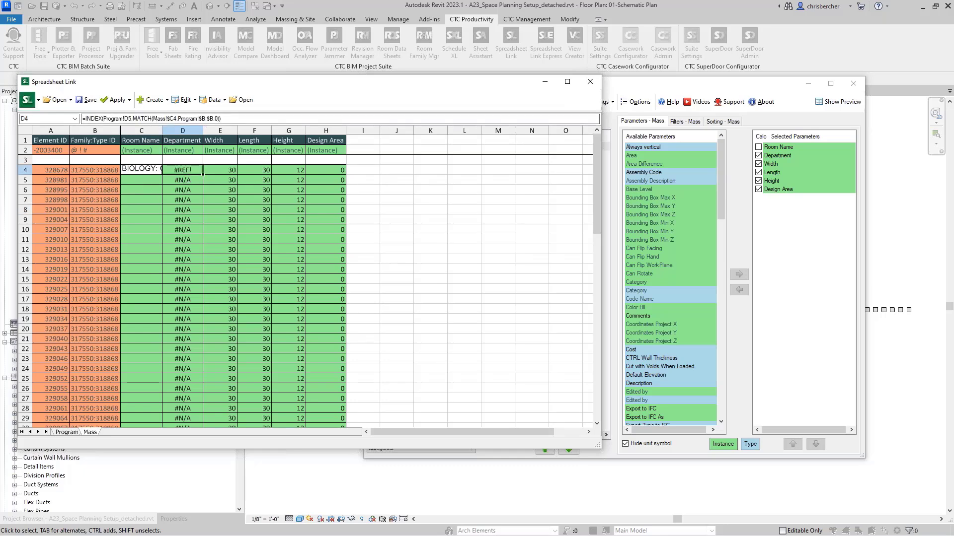
{"action": "left_click_drag", "start_coordinate": [155, 131], "coordinate": [176, 129]}
{"action": "left_click", "coordinate": [181, 160]}
{"action": "left_click", "coordinate": [184, 167]}
{"action": "left_click", "coordinate": [69, 433]}
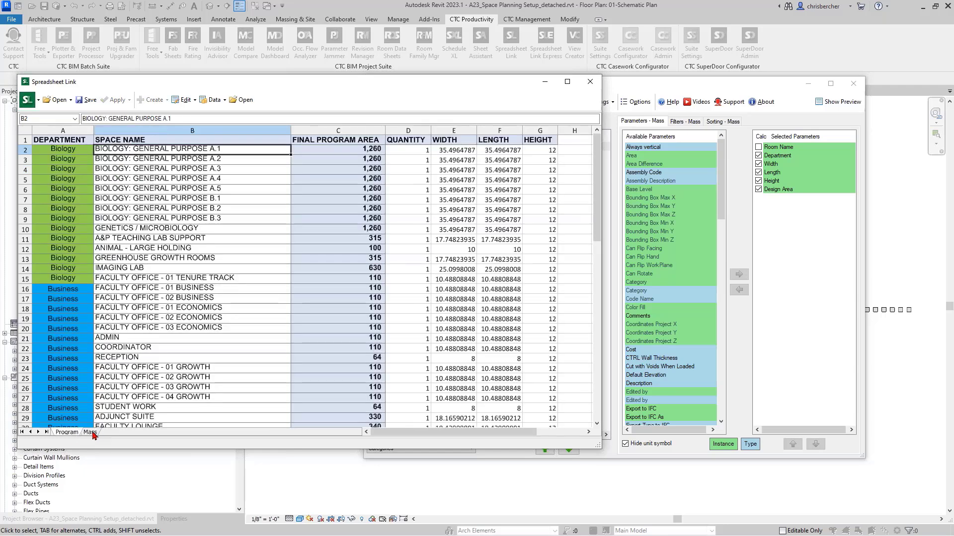
{"action": "left_click", "coordinate": [92, 432]}
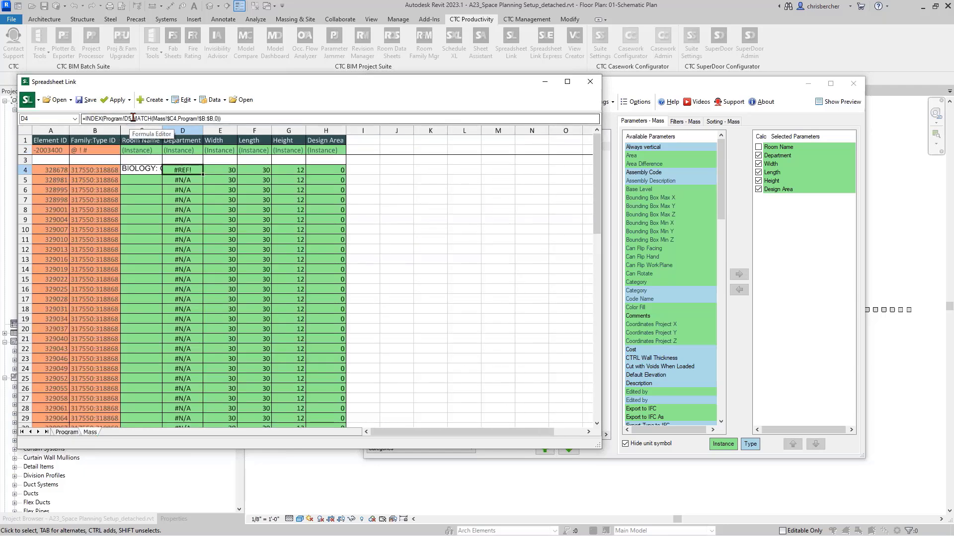
{"action": "double_click", "coordinate": [128, 118]}
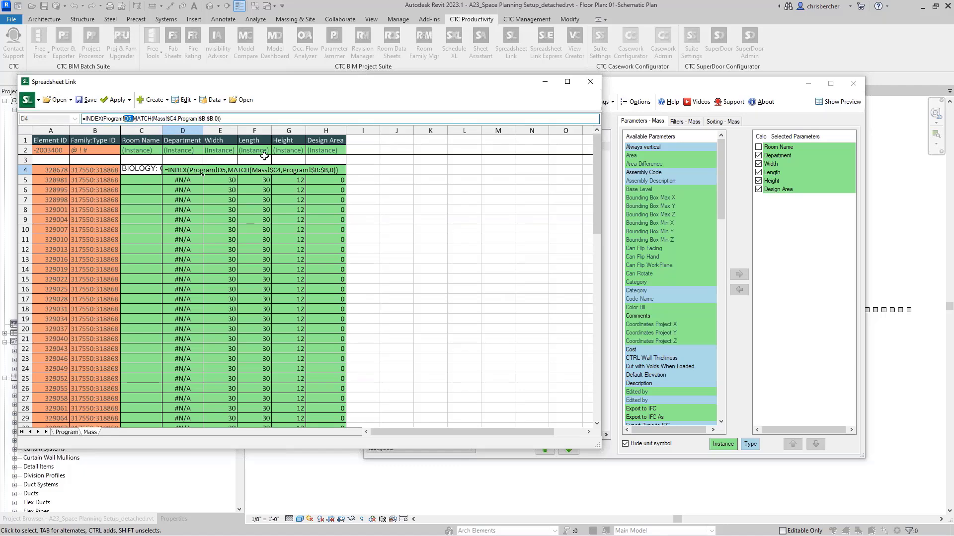
{"action": "type", "text": "A"}
{"action": "key", "text": "Return"}
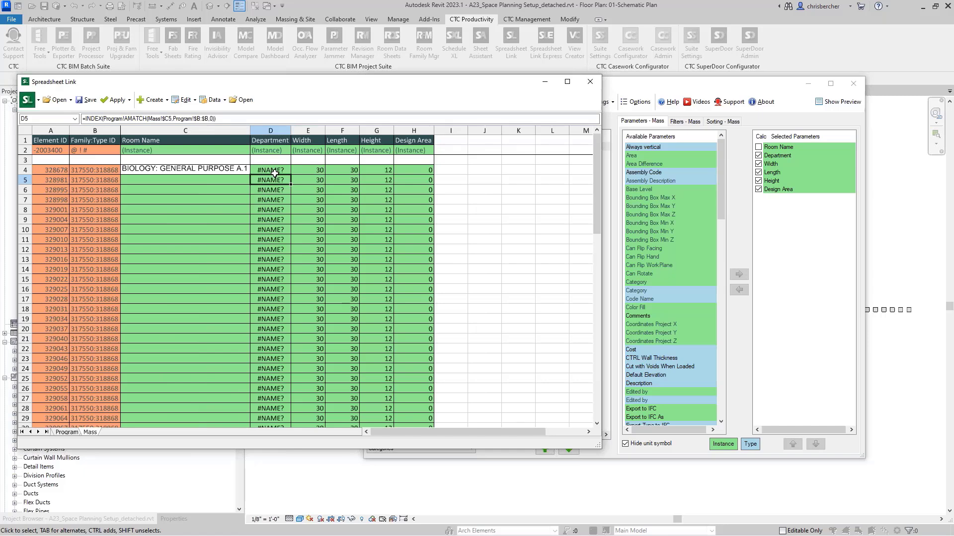
Replace the formula in Department cell D4 of the Mass sheet with =INDEX(Program!A:A,MATCH(Mass!$C4,Program!$B:$B,0)).
{"action": "left_click", "coordinate": [274, 170]}
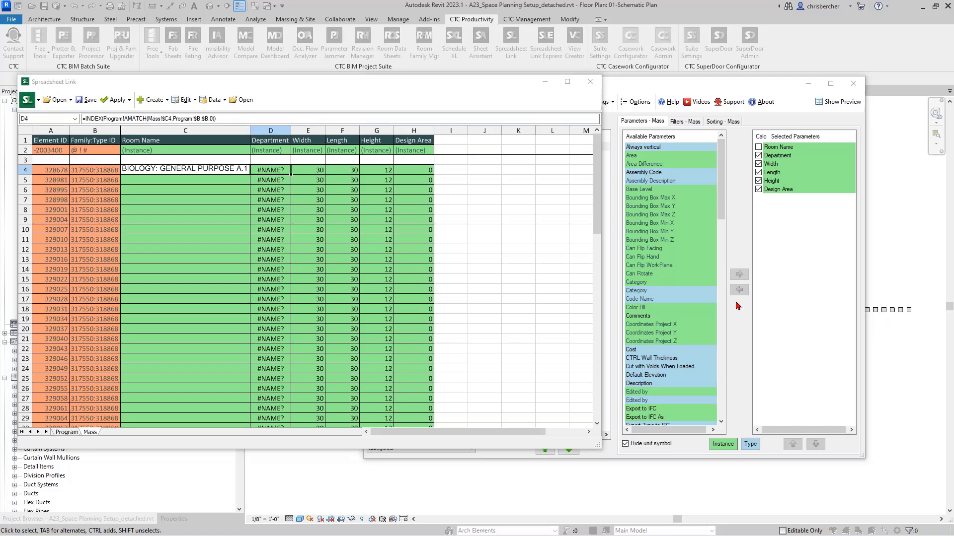
{"action": "left_click", "coordinate": [274, 172]}
{"action": "left_click_drag", "start_coordinate": [266, 116], "coordinate": [33, 119]}
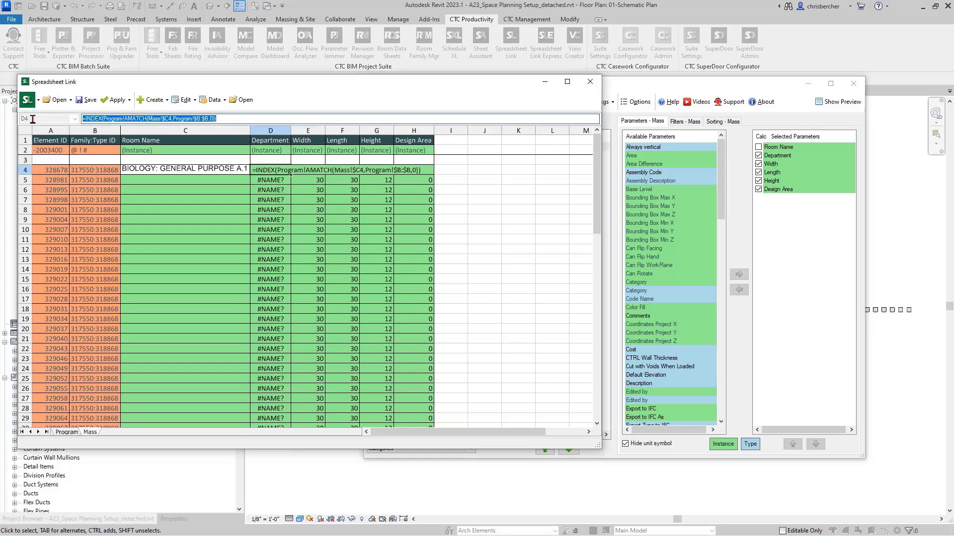
{"action": "type", "text": "=INDEX(Program!A:A,MATCH(Mass!$C4,Program!$B:$B,0))"}
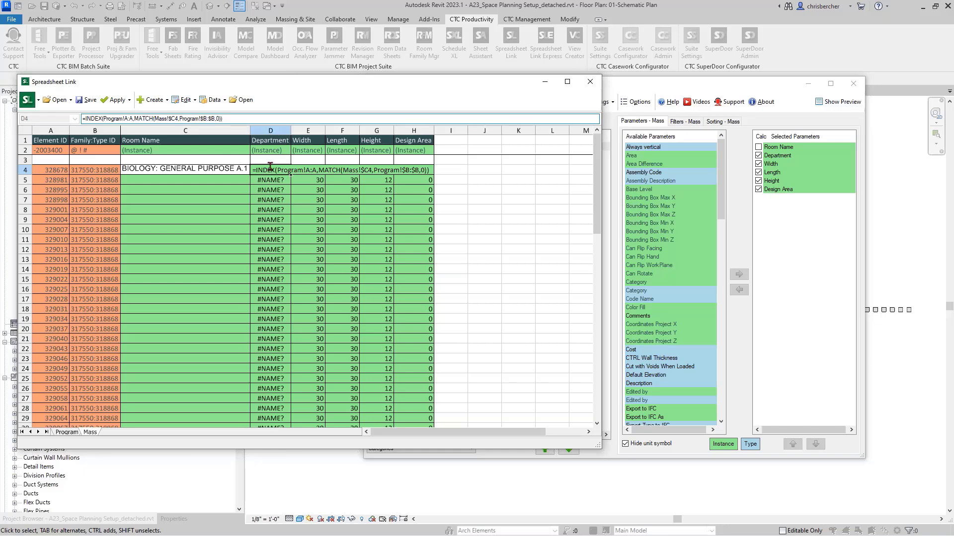
{"action": "key", "text": "Return"}
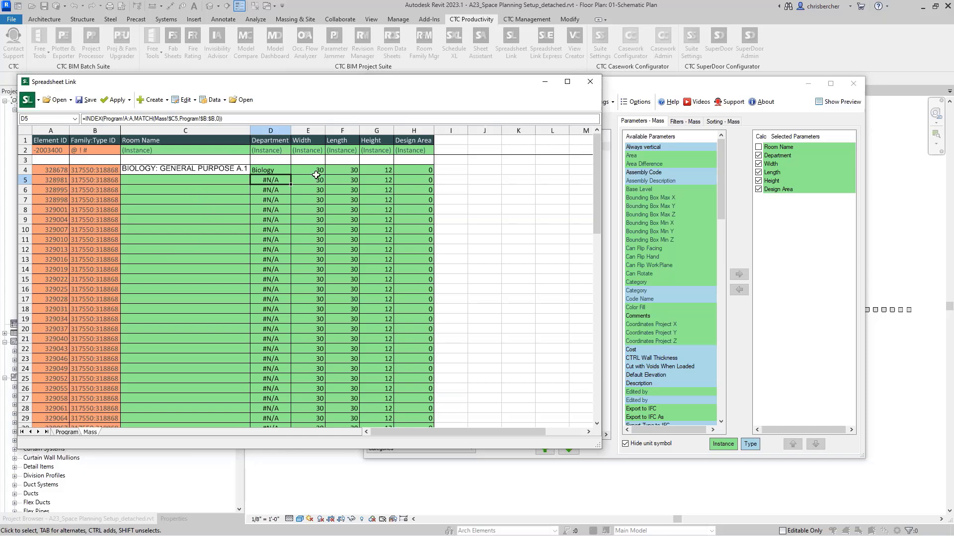
Compare the Department lookup in row 4 of the Mass sheet with the matching space's department on the Program sheet.
{"action": "left_click", "coordinate": [275, 171]}
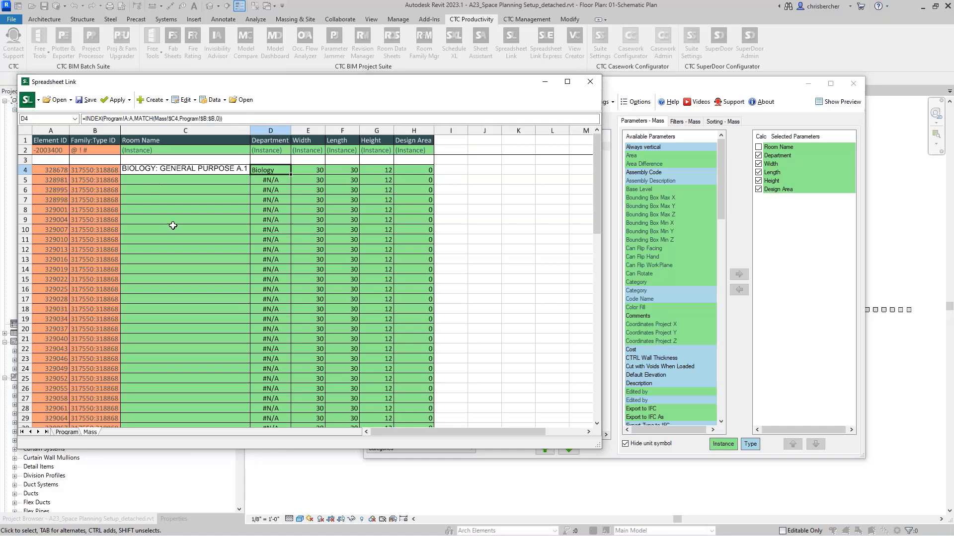
{"action": "left_click", "coordinate": [67, 432]}
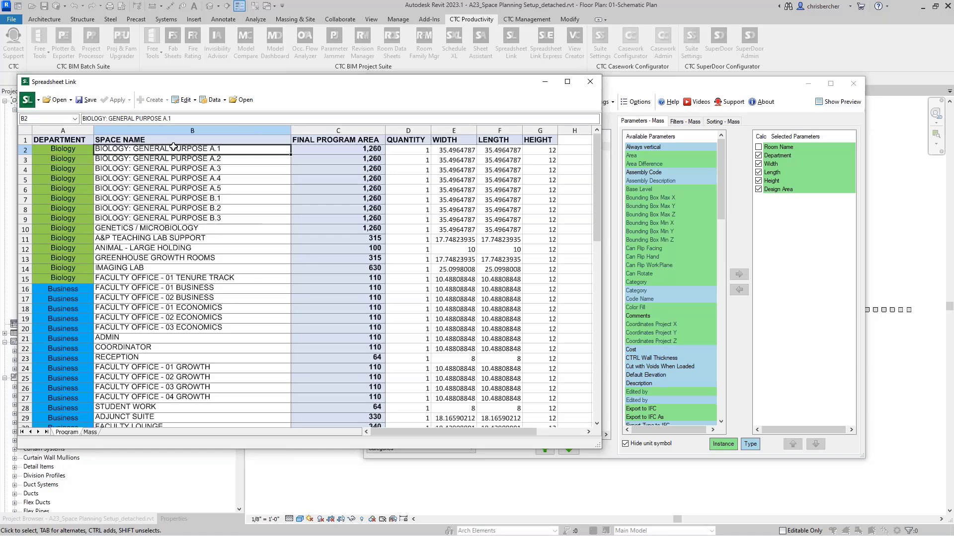
{"action": "left_click", "coordinate": [90, 432]}
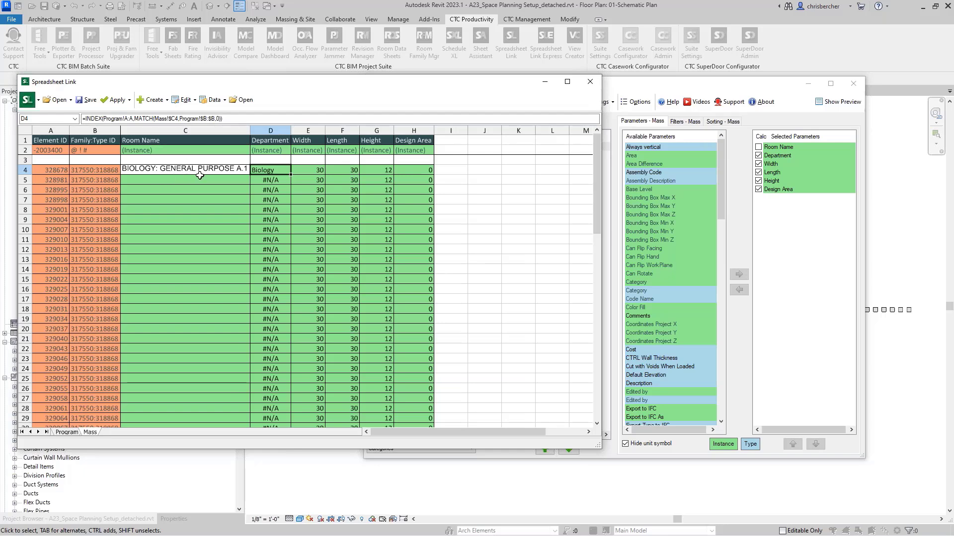
{"action": "left_click", "coordinate": [61, 433]}
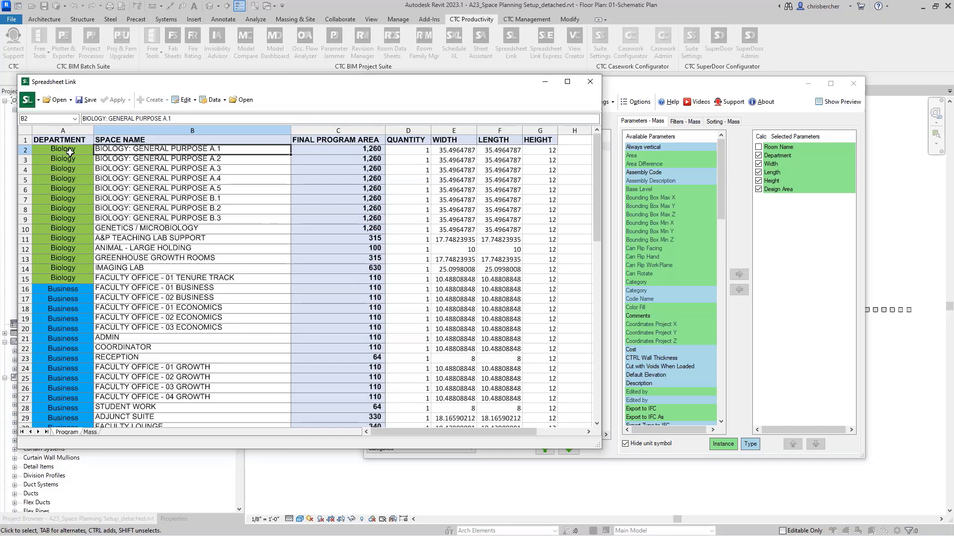
{"action": "left_click", "coordinate": [90, 432]}
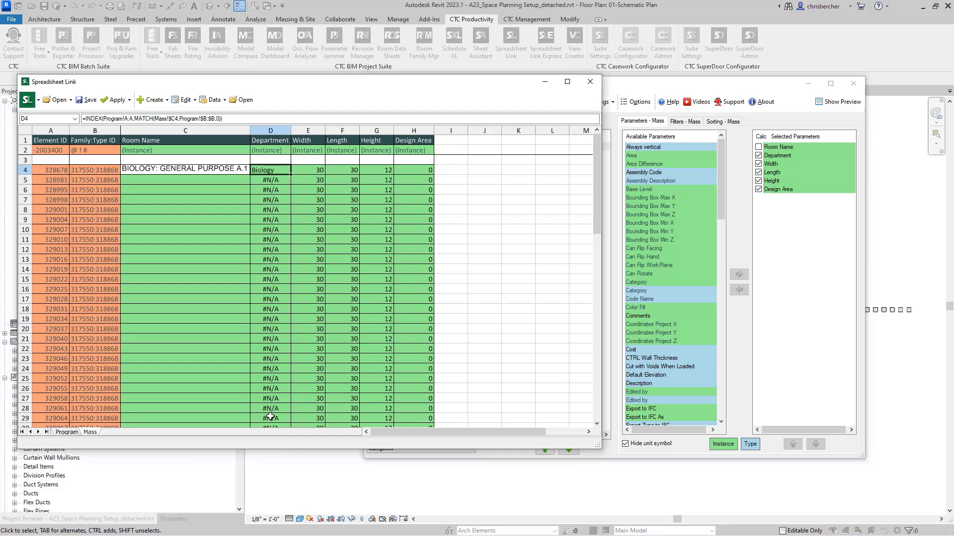
Enter the lookup formula =INDEX(Program!E:E,MATCH(Mass!$C4,Program!$B:$B,0)) in Width cell E4 of the Mass sheet.
{"action": "left_click", "coordinate": [306, 169]}
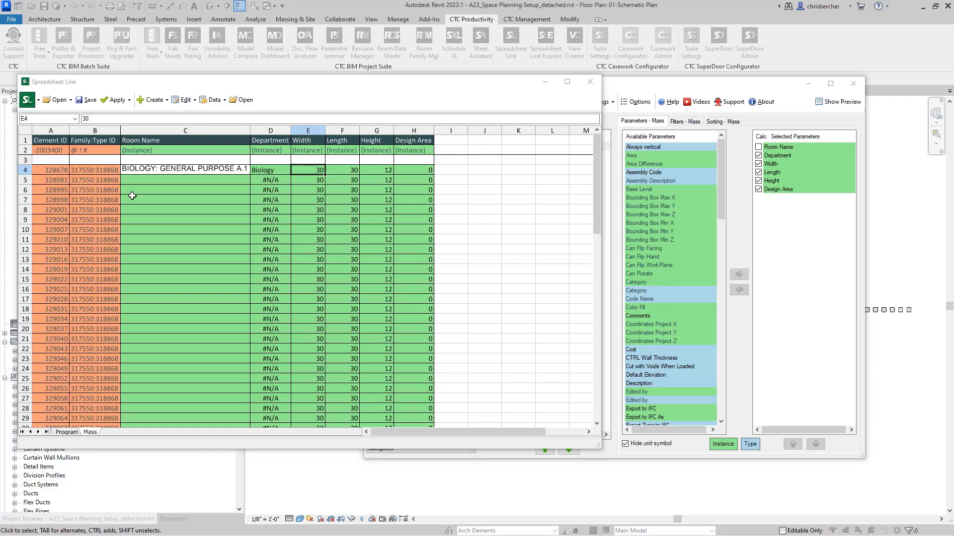
{"action": "left_click", "coordinate": [169, 118]}
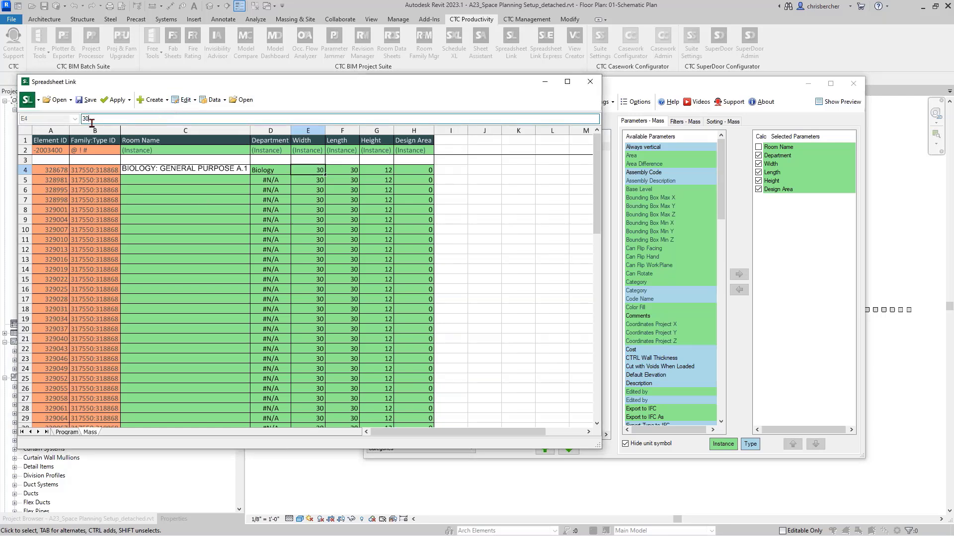
{"action": "type", "text": "=INDEX(Program!A:A,MATCH(Mass!$C4,Program!$B:$B,0))"}
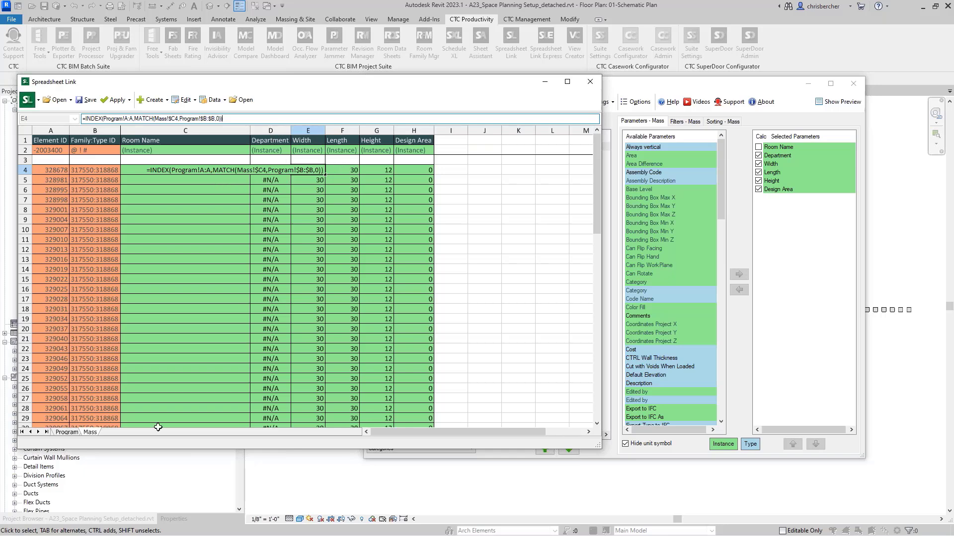
{"action": "left_click", "coordinate": [67, 433]}
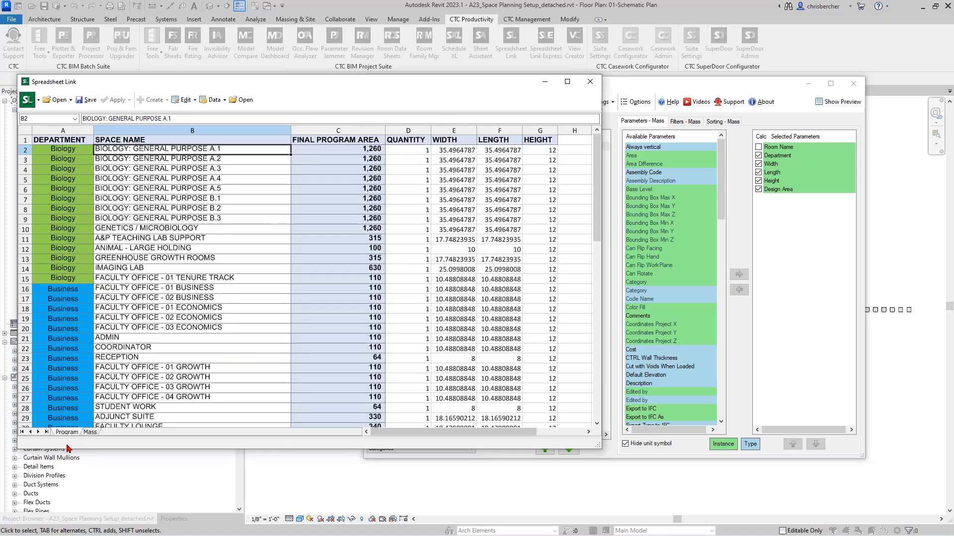
{"action": "left_click", "coordinate": [89, 433]}
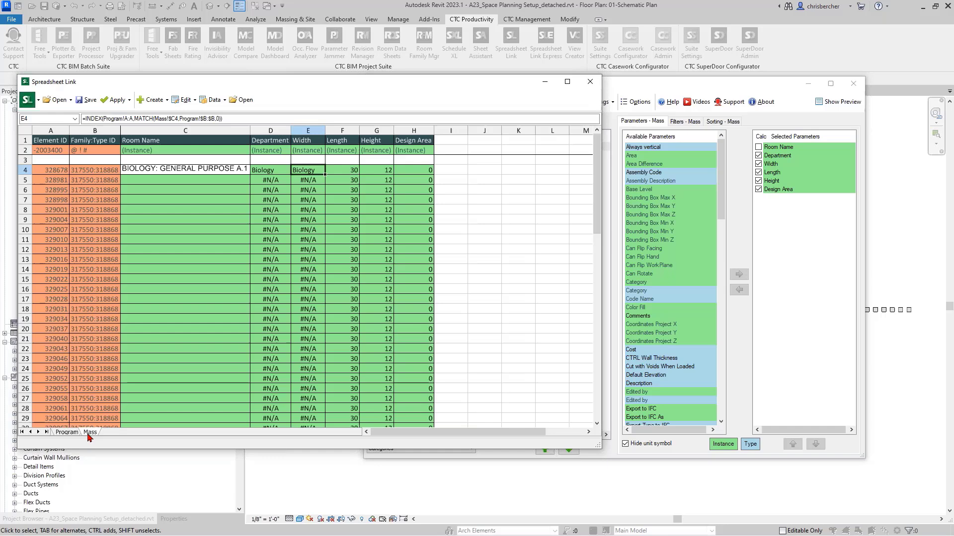
{"action": "left_click", "coordinate": [135, 118]}
{"action": "key", "text": "BackSpace"}
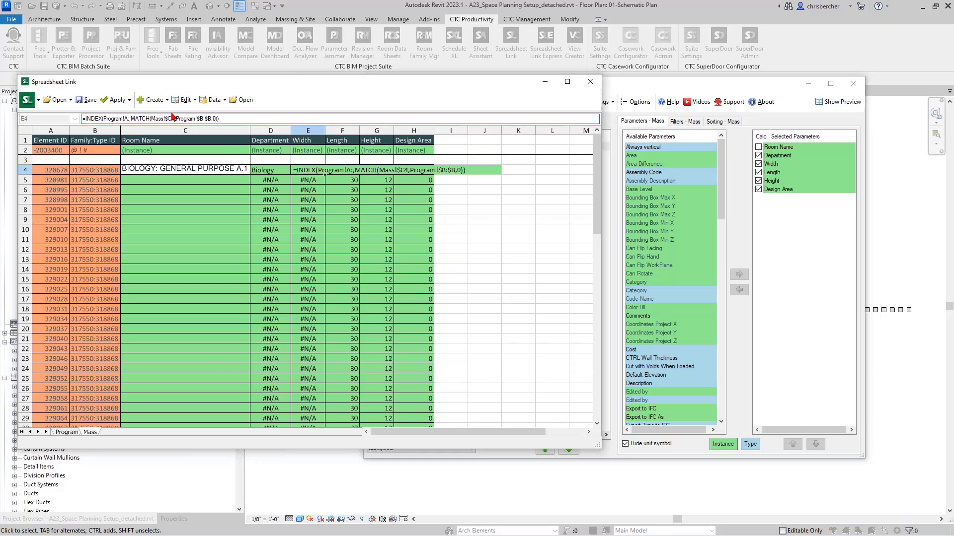
{"action": "type", "text": "E"}
{"action": "key", "text": "BackSpace"}
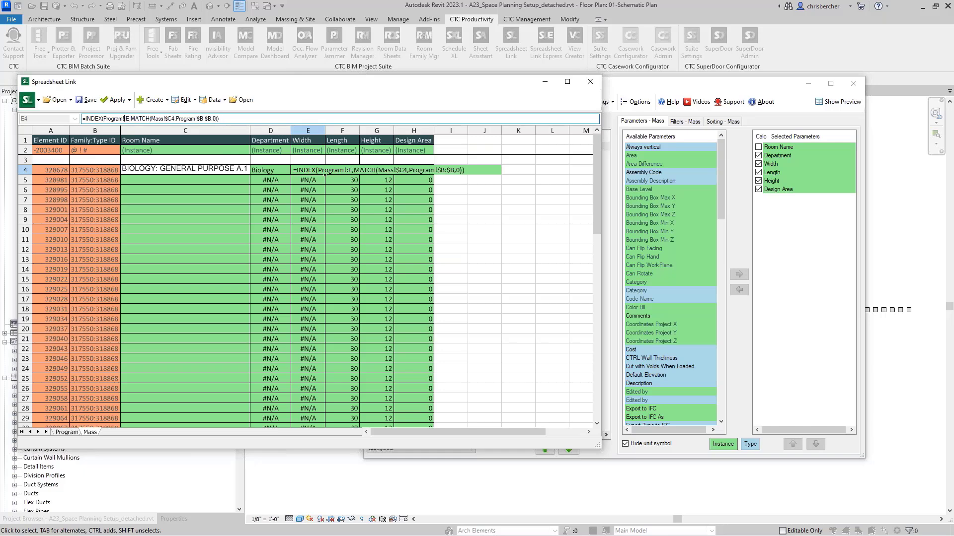
{"action": "type", "text": "E"}
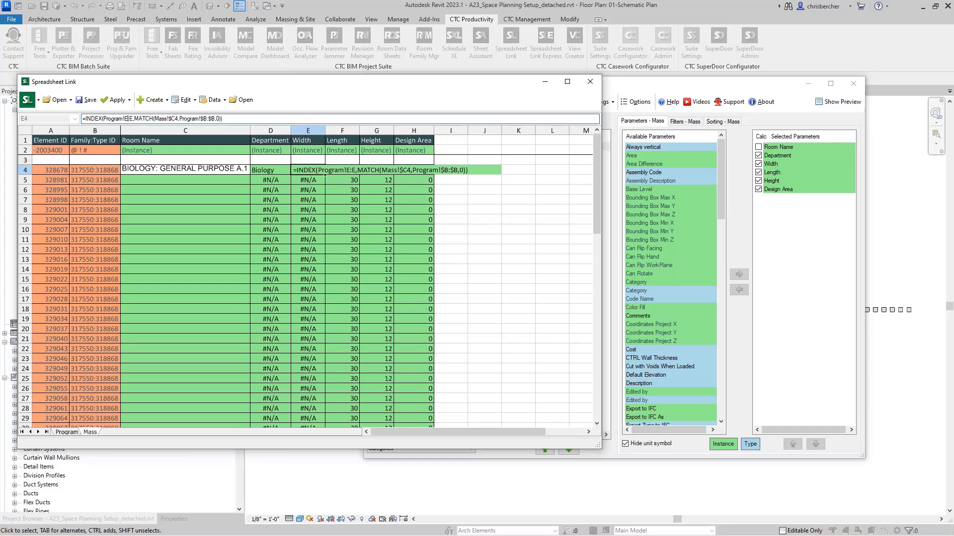
{"action": "key", "text": "Return"}
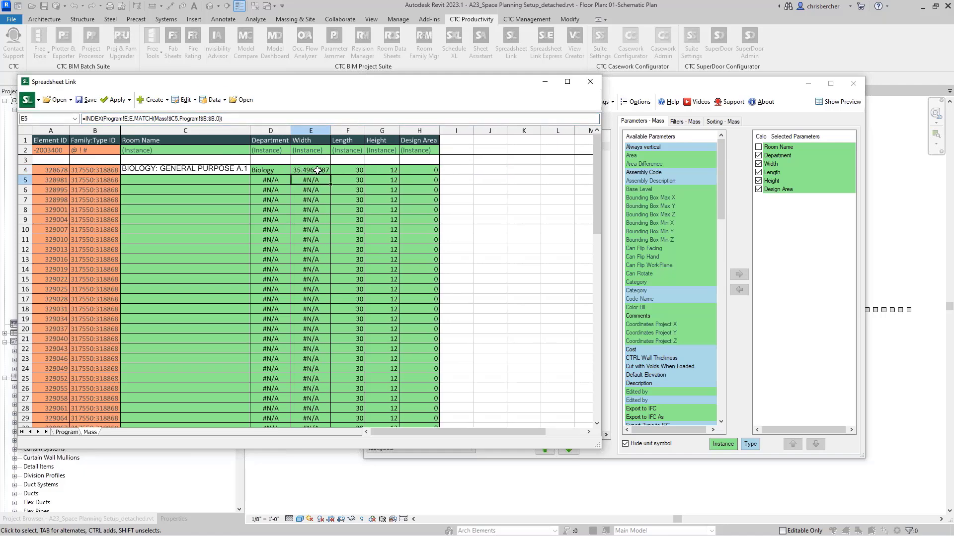
{"action": "left_click", "coordinate": [74, 433]}
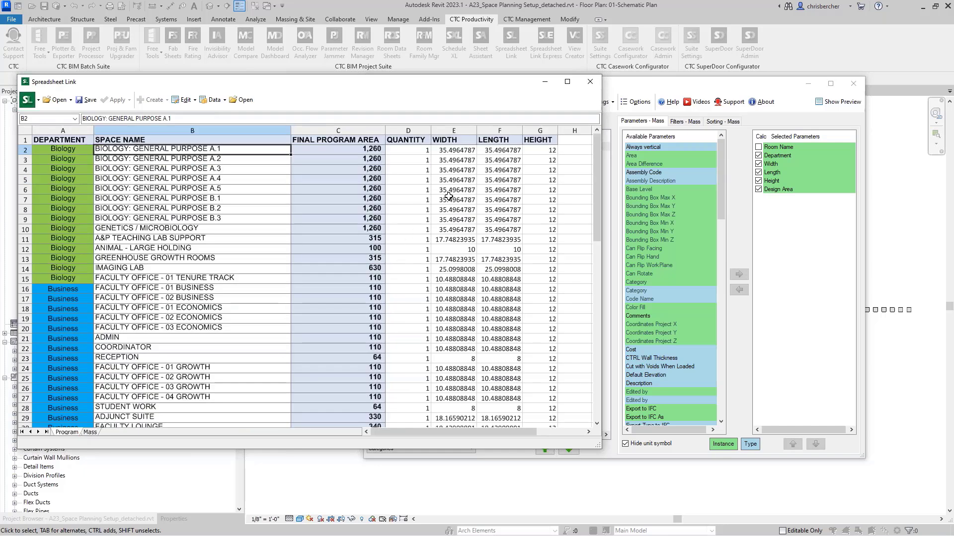
{"action": "left_click", "coordinate": [90, 432]}
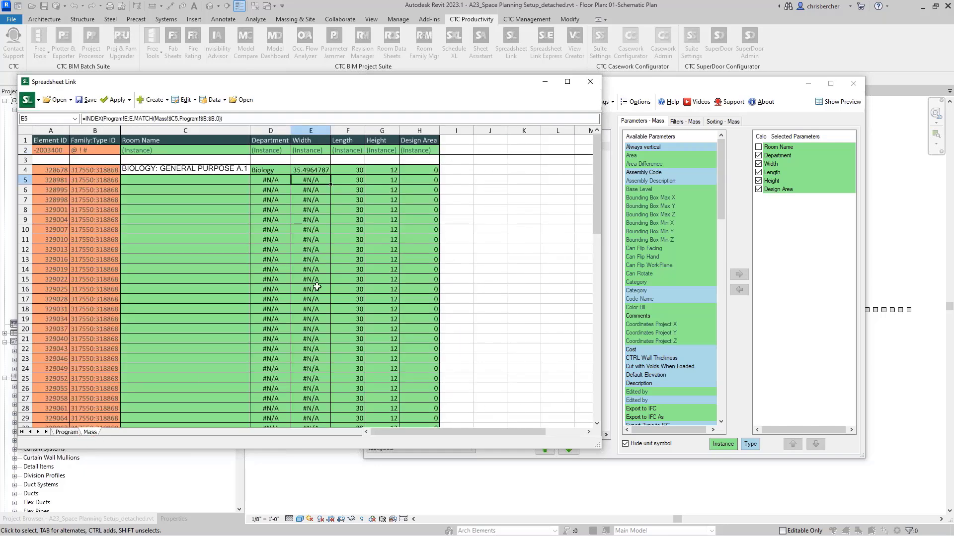
{"action": "left_click", "coordinate": [354, 168]}
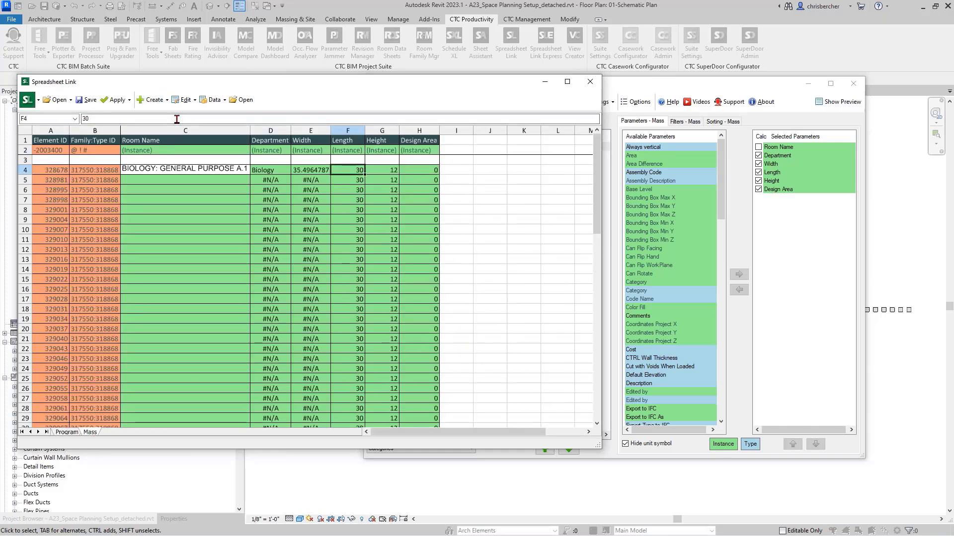
{"action": "left_click_drag", "start_coordinate": [116, 119], "coordinate": [58, 124]}
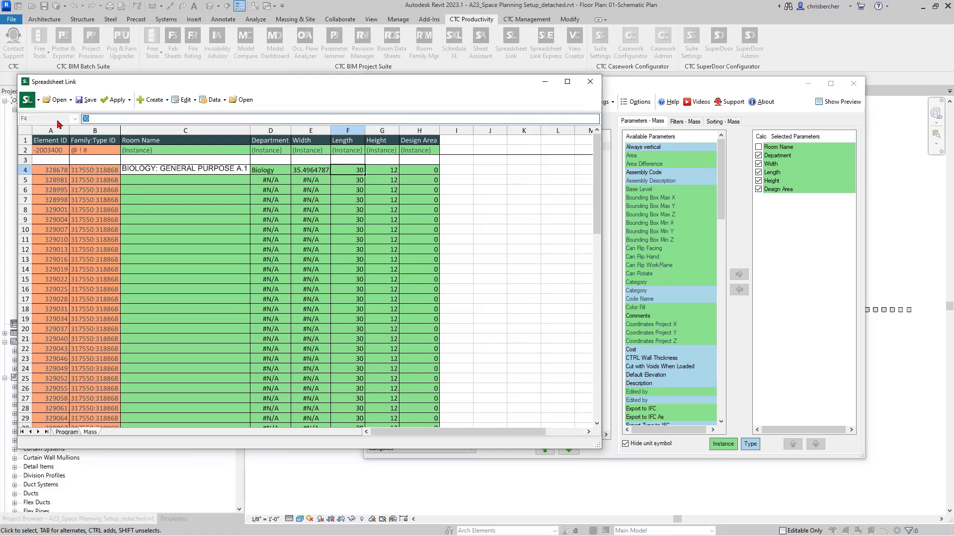
{"action": "type", "text": "=INDEX(Program!A:A,MATCH(Mass!$C4,Program!$B:$B,0))"}
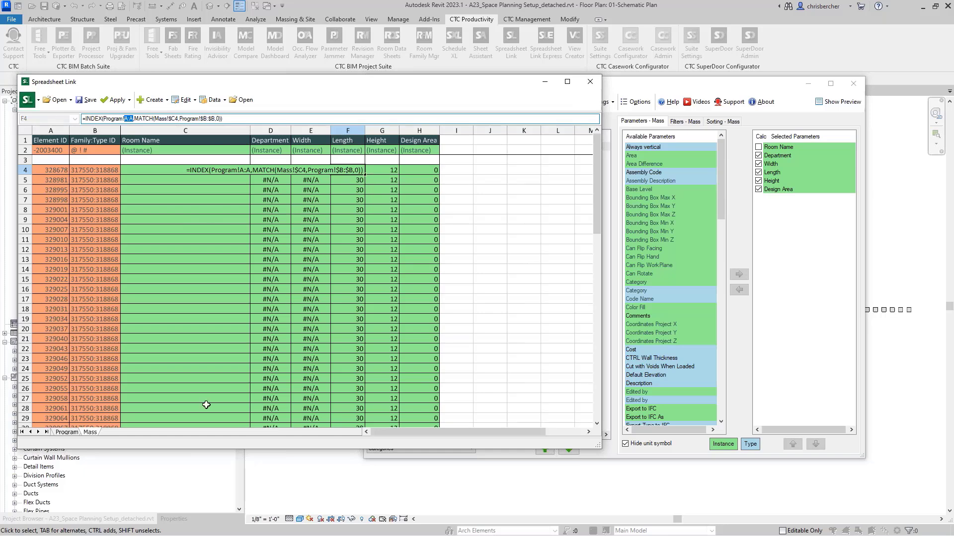
{"action": "left_click", "coordinate": [67, 433]}
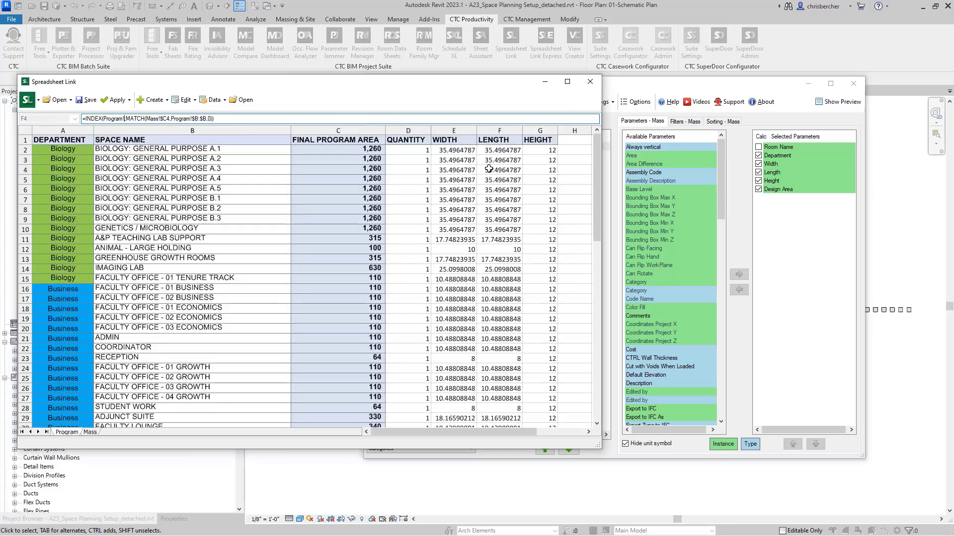
{"action": "left_click", "coordinate": [90, 433]}
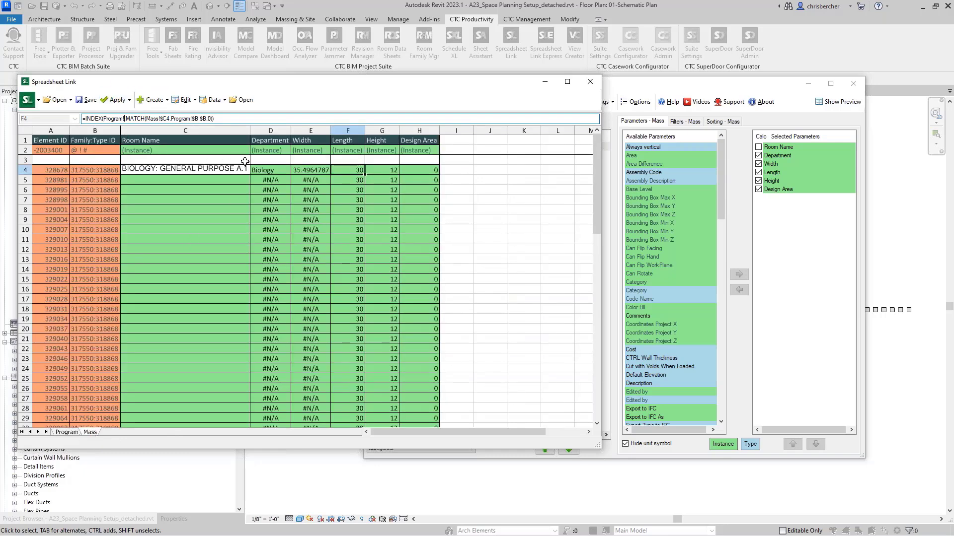
{"action": "key", "text": "Escape"}
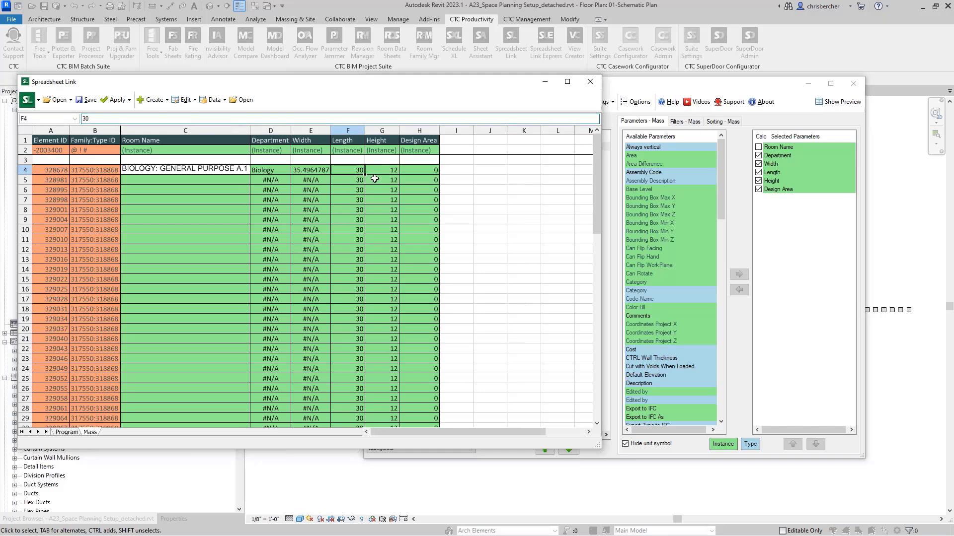
{"action": "left_click", "coordinate": [332, 207]}
Enter the lookup formula =INDEX(Program!F:F,MATCH(Mass!$C4,Program!$B:$B,0)) in Length cell F4 of the Mass sheet.
{"action": "left_click", "coordinate": [347, 170]}
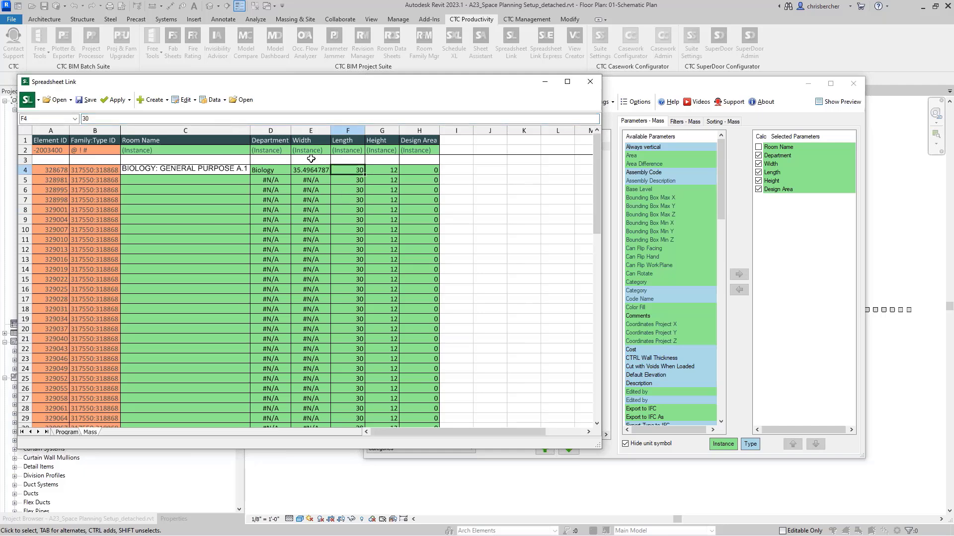
{"action": "left_click", "coordinate": [244, 120]}
{"action": "left_click_drag", "start_coordinate": [243, 122], "coordinate": [2, 117]}
{"action": "type", "text": "=INDEX(Program!A:A,MATCH(Mass!$C4,Program!$B:$B,0))"}
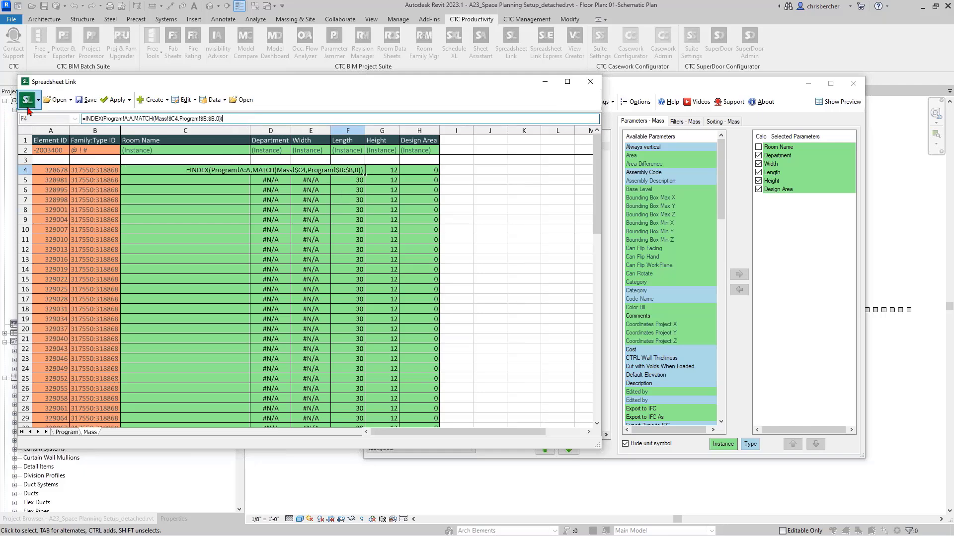
{"action": "left_click", "coordinate": [129, 118]}
{"action": "key", "text": "BackSpace"}
{"action": "type", "text": "F"}
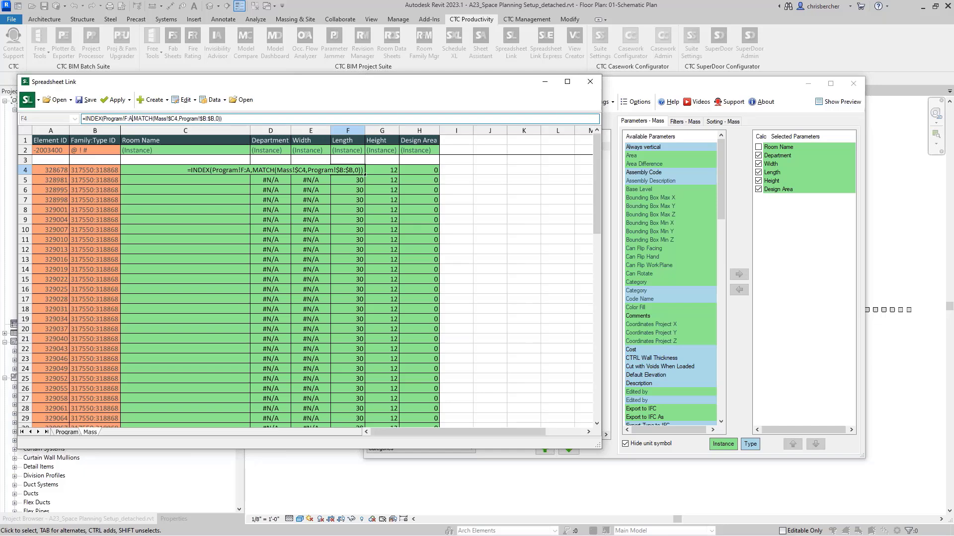
{"action": "key", "text": "BackSpace"}
{"action": "type", "text": "F"}
{"action": "key", "text": "Return"}
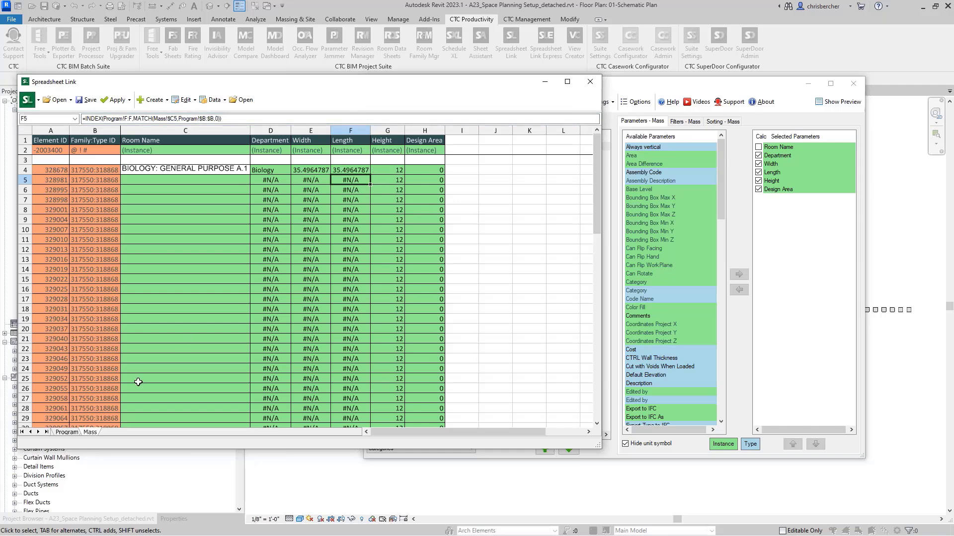
Check the Height column on the Program sheet and enter =INDEX(Program!G:G,MATCH(Mass!$C4,Program!$B:$B,0)) in Height cell G4 of the Mass sheet.
{"action": "left_click", "coordinate": [79, 433]}
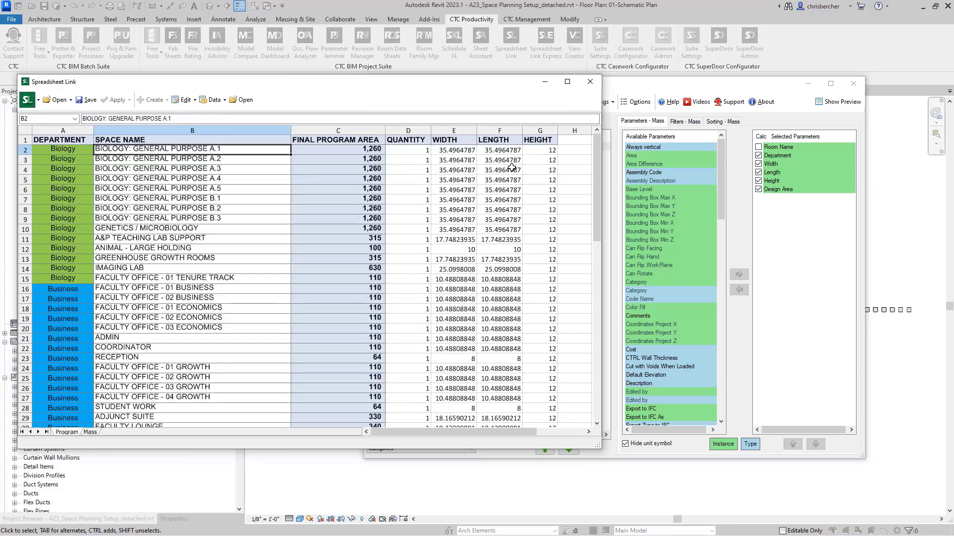
{"action": "left_click", "coordinate": [90, 433]}
{"action": "left_click", "coordinate": [389, 172]}
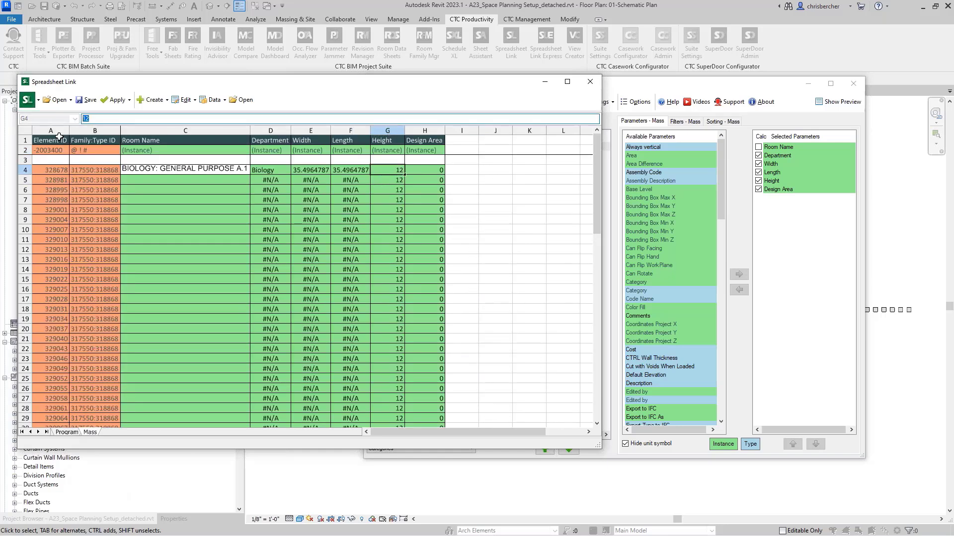
{"action": "type", "text": "=INDEX(Program!A:A,MATCH(Mass!$C4,Program!$B:$B,0))"}
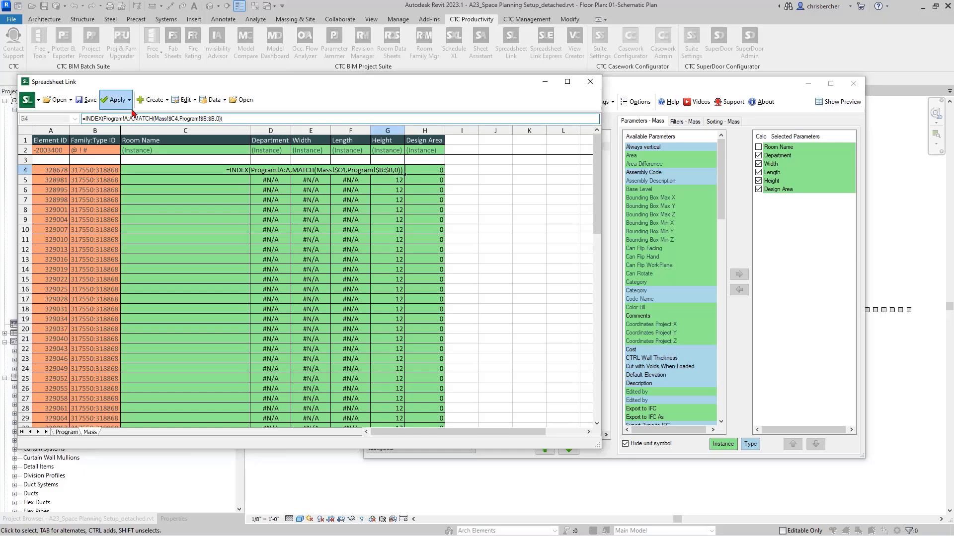
{"action": "key", "text": "BackSpace"}
{"action": "type", "text": "G"}
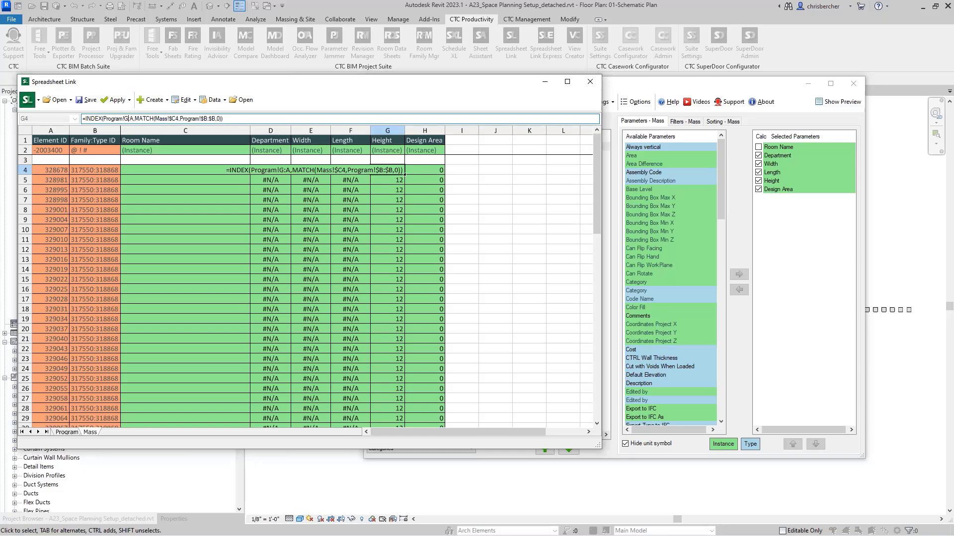
{"action": "key", "text": "BackSpace"}
{"action": "type", "text": "G"}
{"action": "key", "text": "Return"}
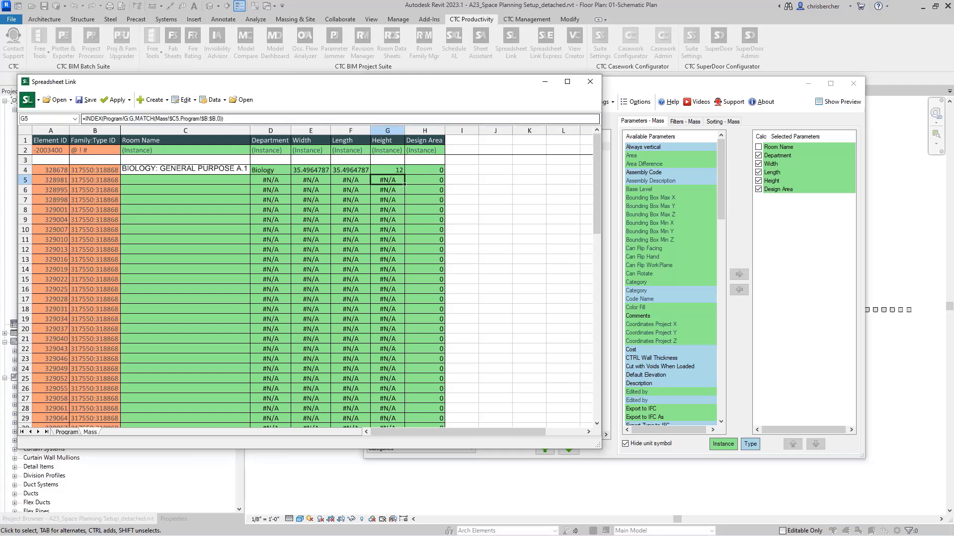
Check the area column on the Program sheet and enter =INDEX(Program!C:C,MATCH(Mass!$C4,Program!$B:$B,0)) in Design Area cell H4 of the Mass sheet.
{"action": "left_click", "coordinate": [431, 170]}
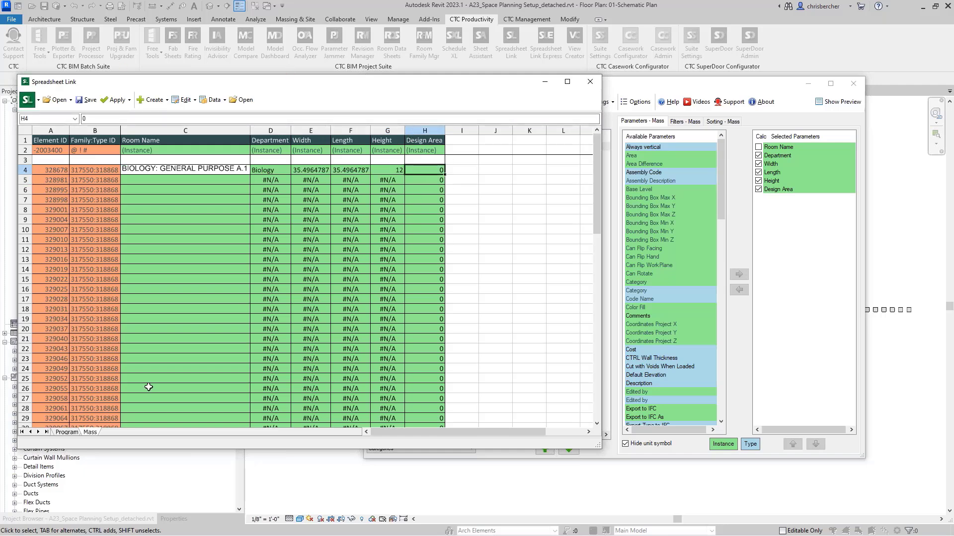
{"action": "left_click", "coordinate": [66, 433]}
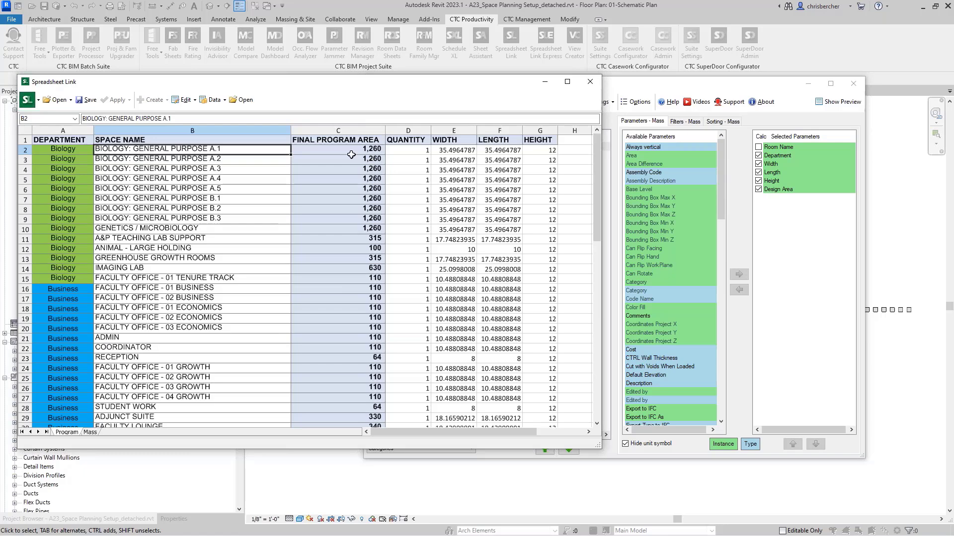
{"action": "left_click", "coordinate": [90, 432]}
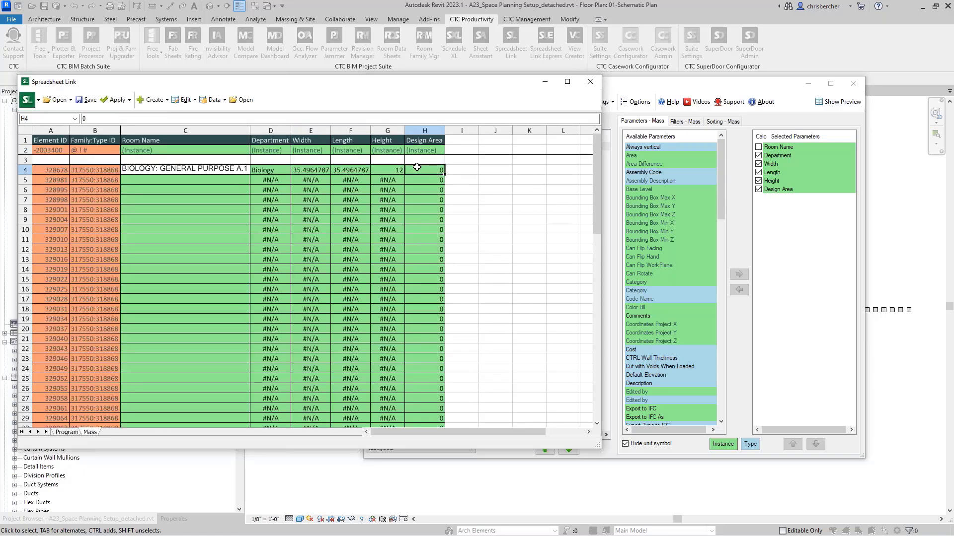
{"action": "left_click", "coordinate": [117, 119]}
{"action": "type", "text": "=INDEX(Program!A:A,MATCH(Mass!$C4,Program!$B:$B,0))"}
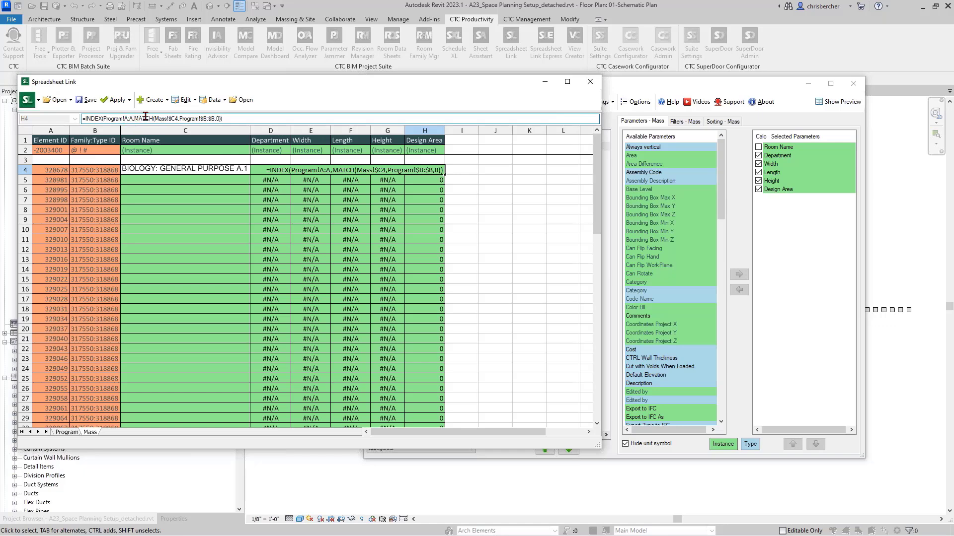
{"action": "key", "text": "Delete"}
{"action": "type", "text": "C"}
{"action": "key", "text": "Right"}
{"action": "key", "text": "Delete"}
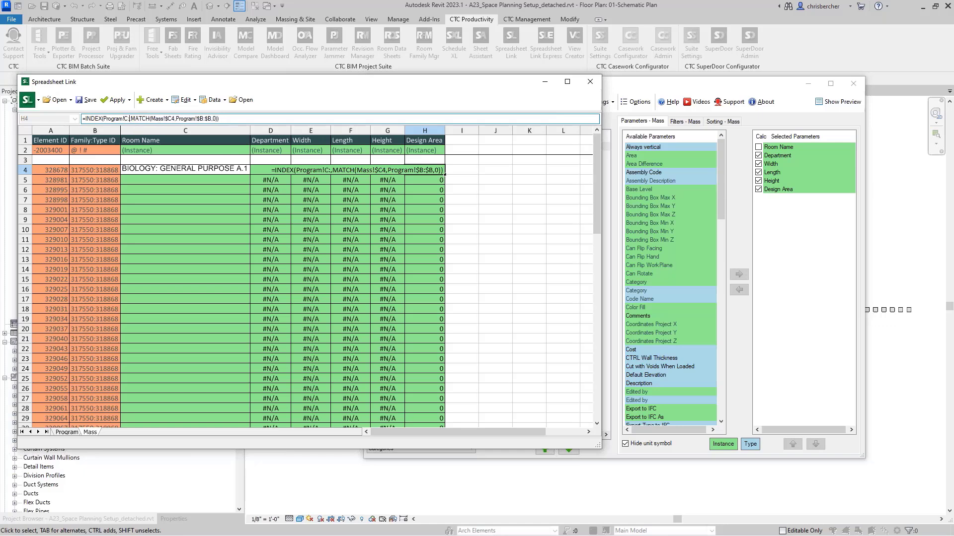
{"action": "type", "text": "C"}
{"action": "key", "text": "Return"}
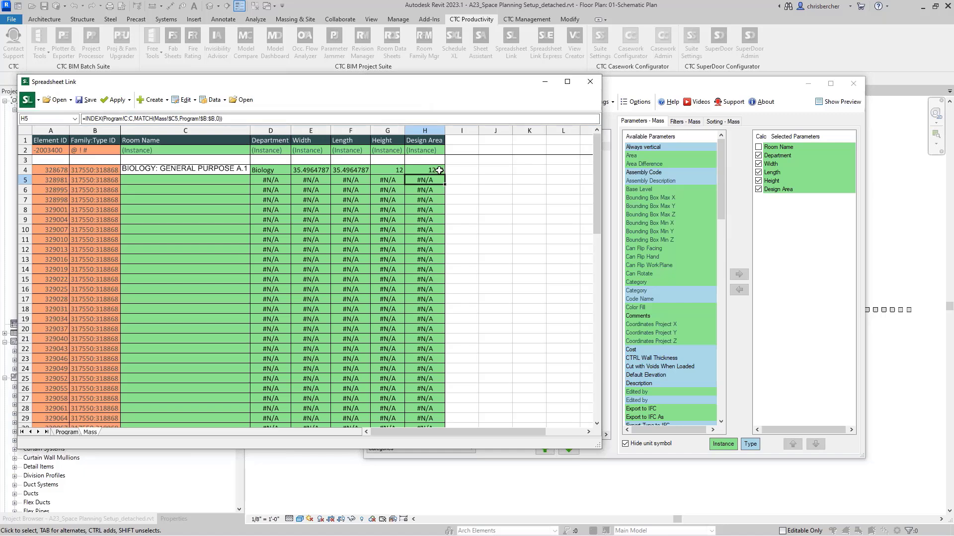
{"action": "key", "text": "Up"}
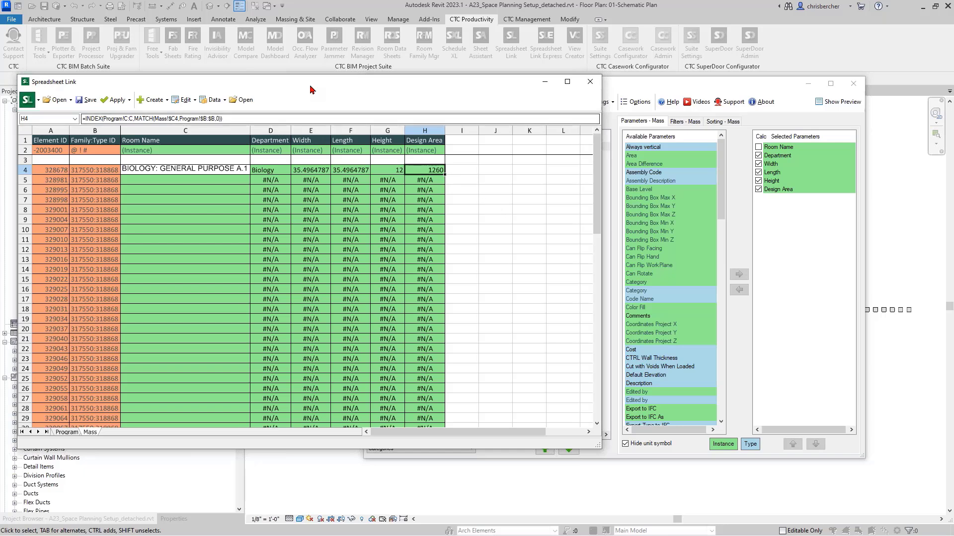
Clear the test room name from cell C4 of the Mass sheet and review the space names on the Program sheet.
{"action": "left_click", "coordinate": [218, 170]}
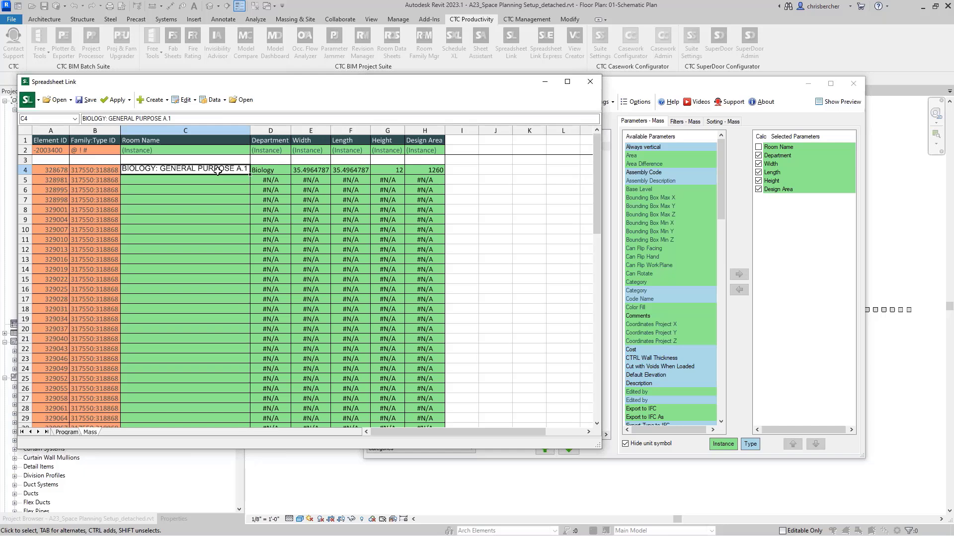
{"action": "key", "text": "Delete"}
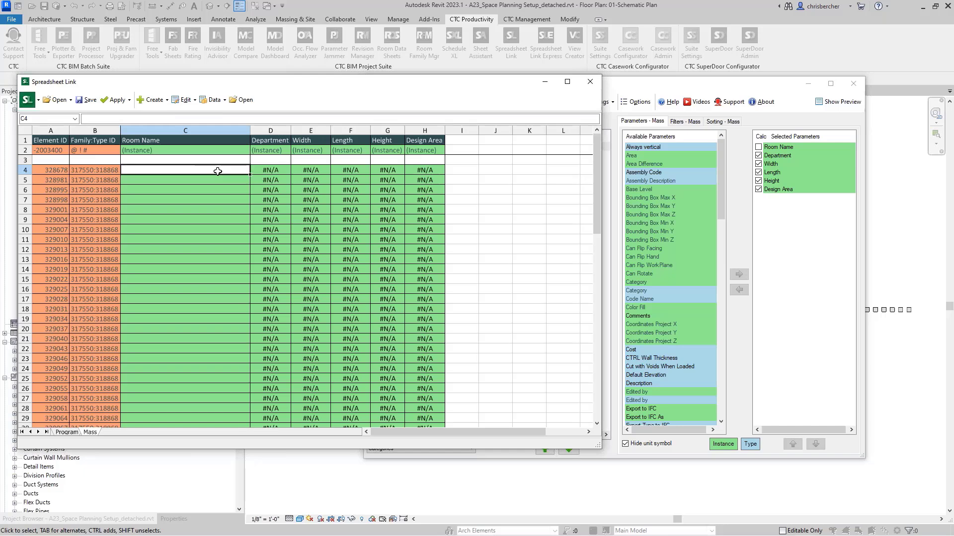
{"action": "left_click", "coordinate": [214, 192]}
{"action": "left_click", "coordinate": [215, 170]}
{"action": "left_click", "coordinate": [69, 433]}
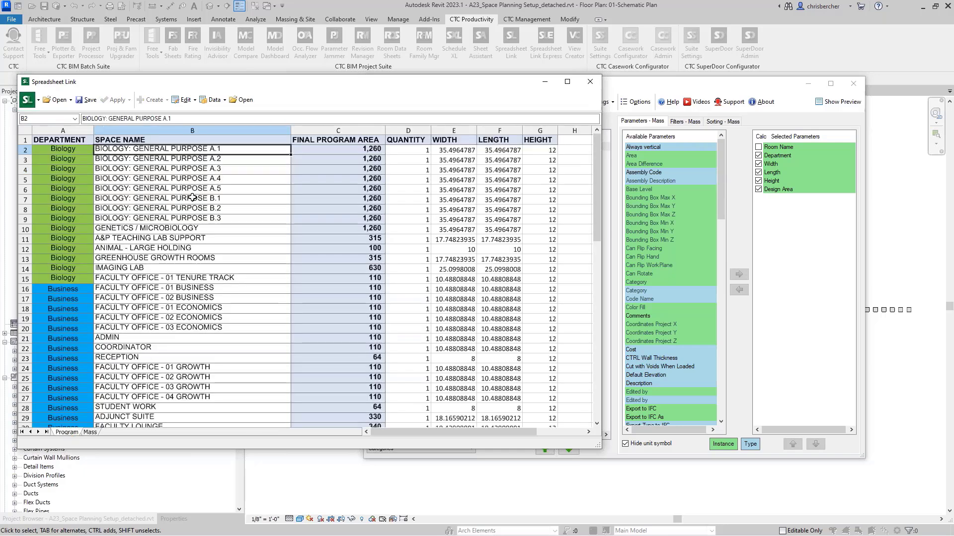
{"action": "left_click", "coordinate": [90, 432]}
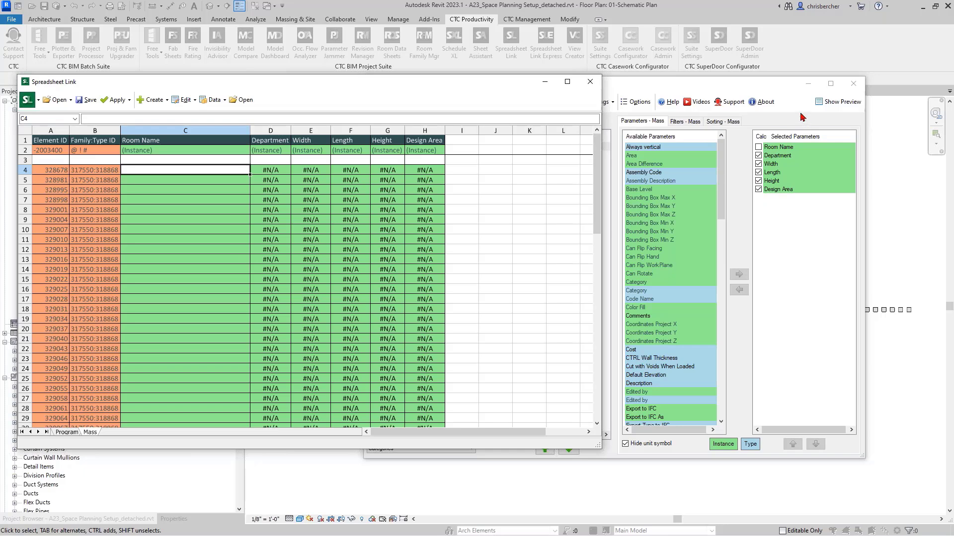
Open the advanced save options for the link settings and specify CTC Sample Program.xlsx as the template worksheet.
{"action": "left_click", "coordinate": [786, 91]}
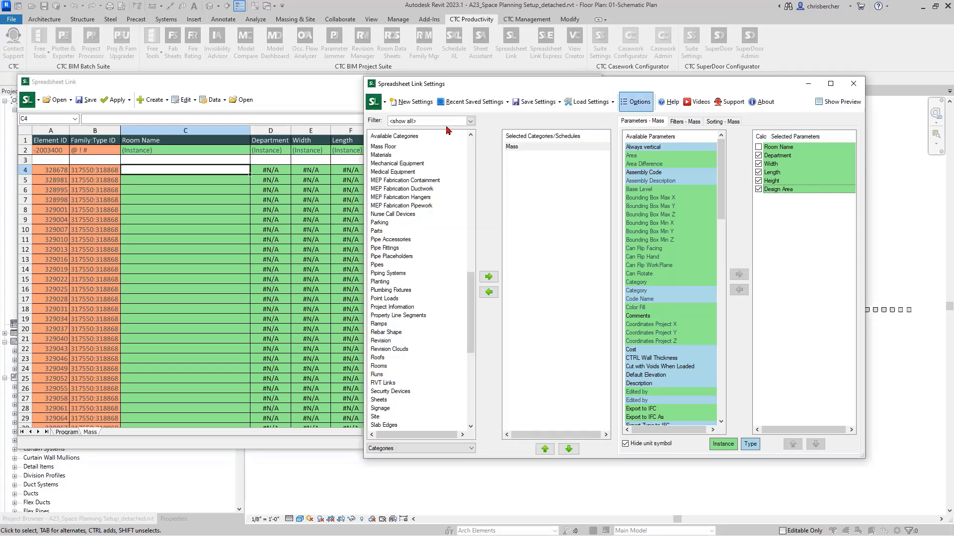
{"action": "left_click", "coordinate": [601, 101]}
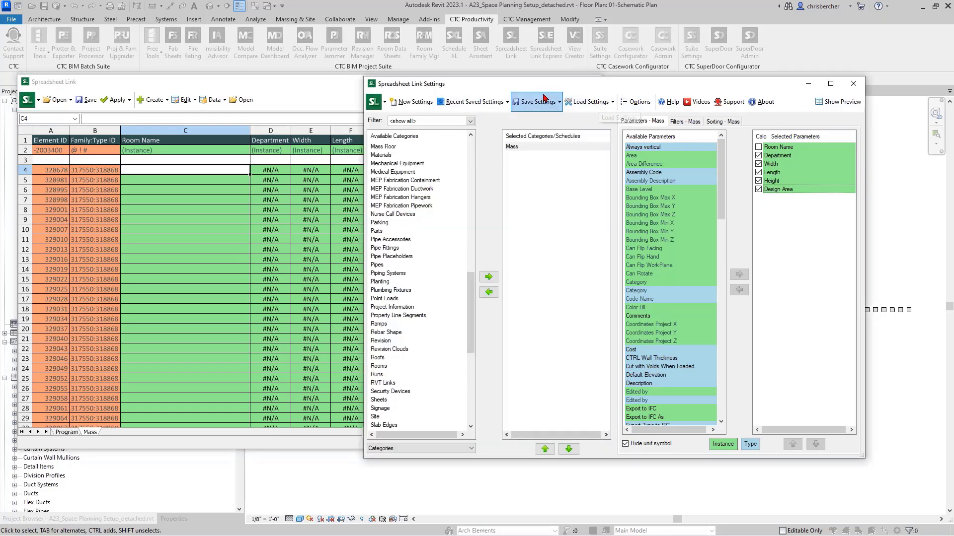
{"action": "left_click", "coordinate": [558, 102]}
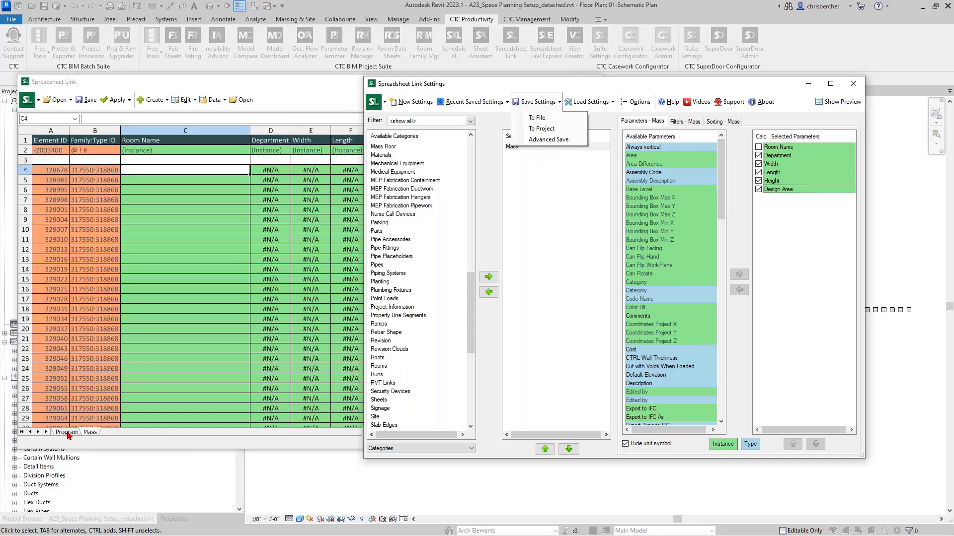
{"action": "left_click", "coordinate": [566, 140]}
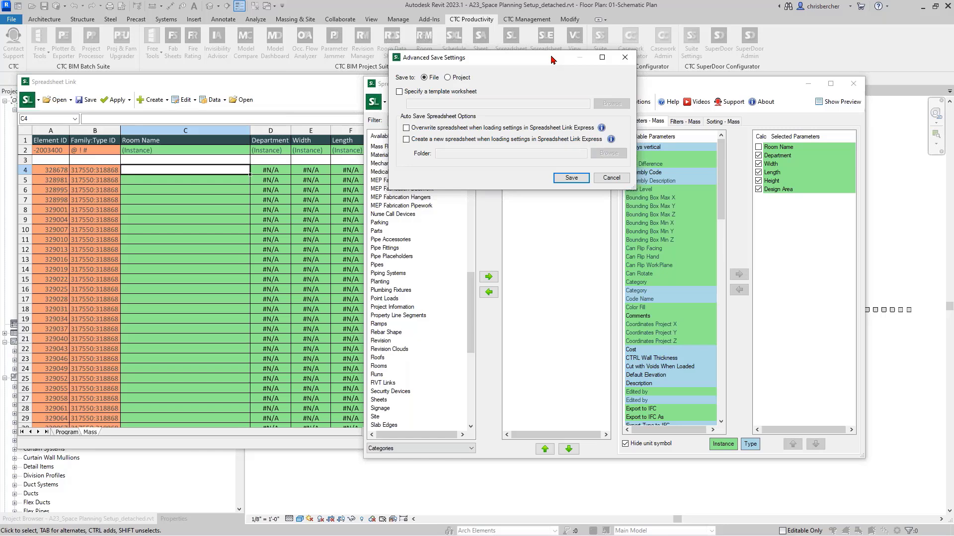
{"action": "left_click", "coordinate": [425, 94]}
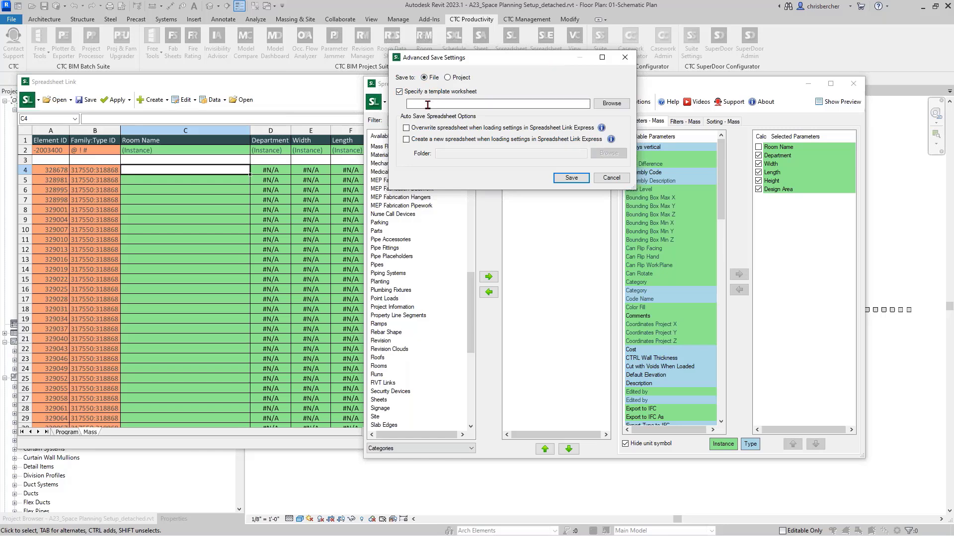
{"action": "left_click", "coordinate": [620, 106]}
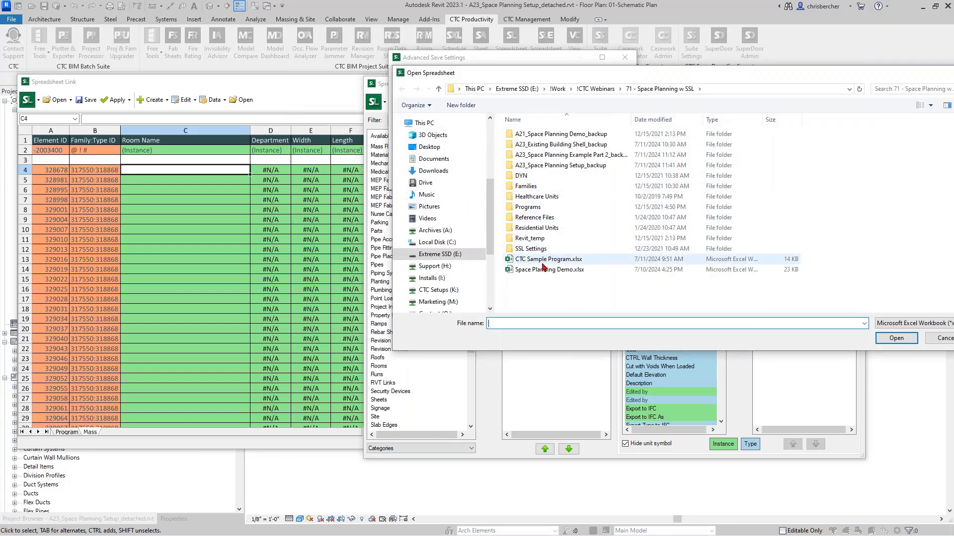
{"action": "left_click", "coordinate": [545, 263]}
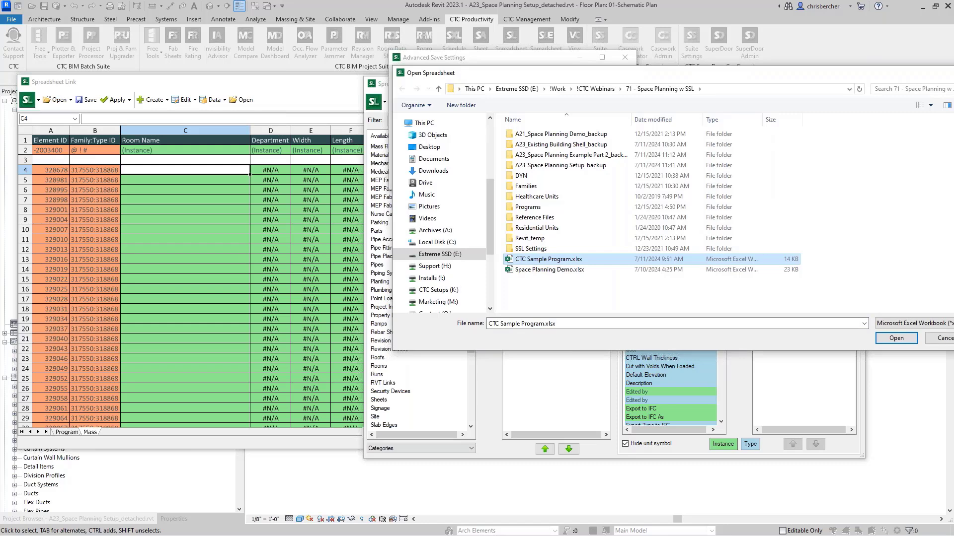
{"action": "left_click", "coordinate": [896, 339]}
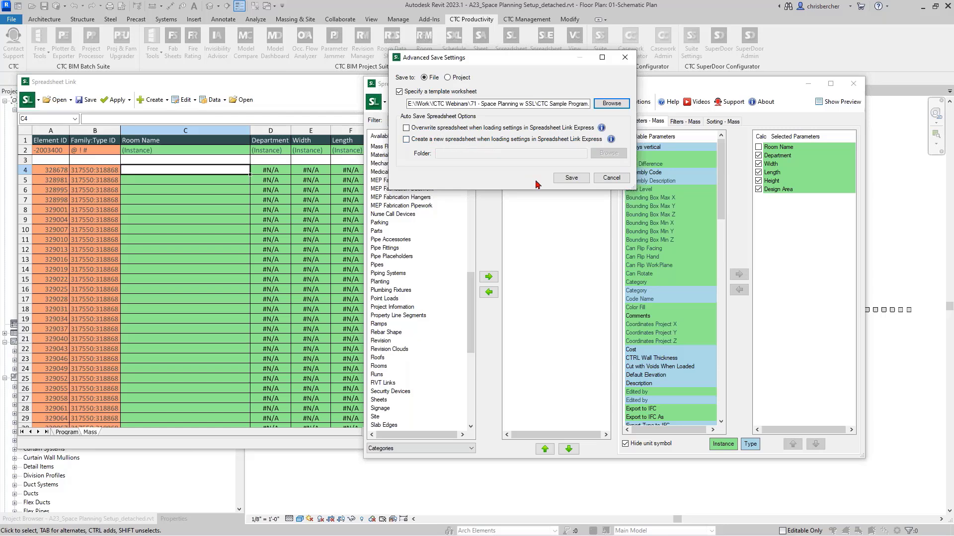
Save the link settings to a file named Space Planning_CTC Demo.slsettings in the 71 - Space Planning w SSL folder.
{"action": "left_click", "coordinate": [572, 179]}
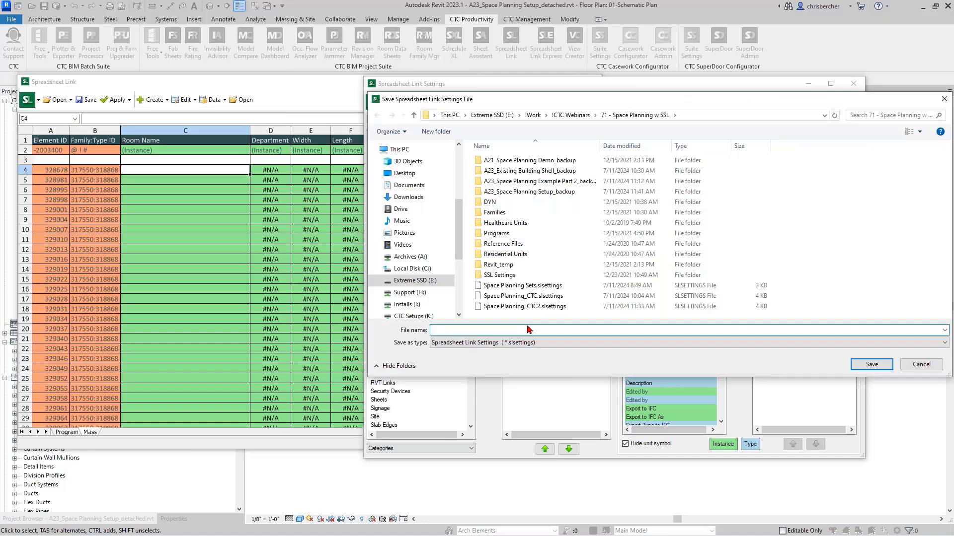
{"action": "left_click", "coordinate": [546, 309]}
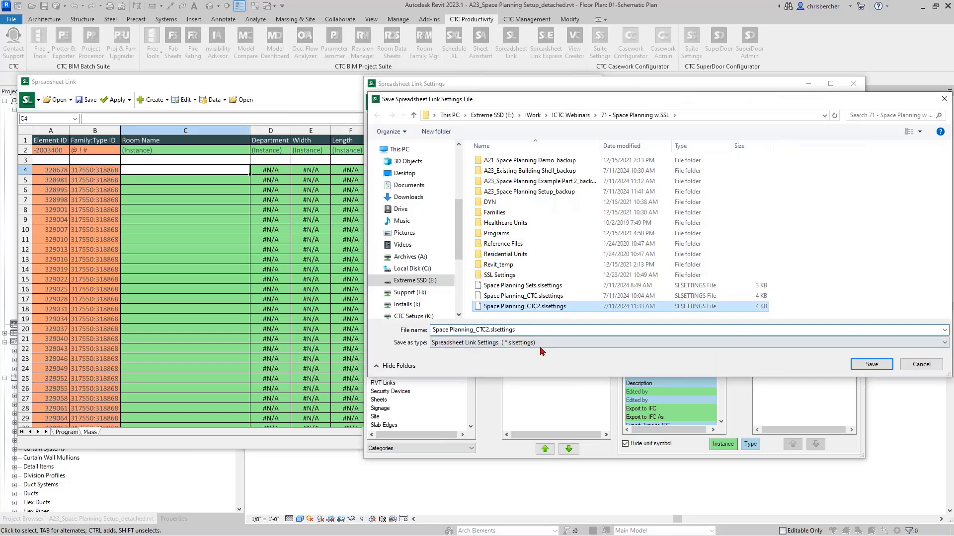
{"action": "left_click", "coordinate": [489, 329]}
{"action": "left_click", "coordinate": [488, 329]}
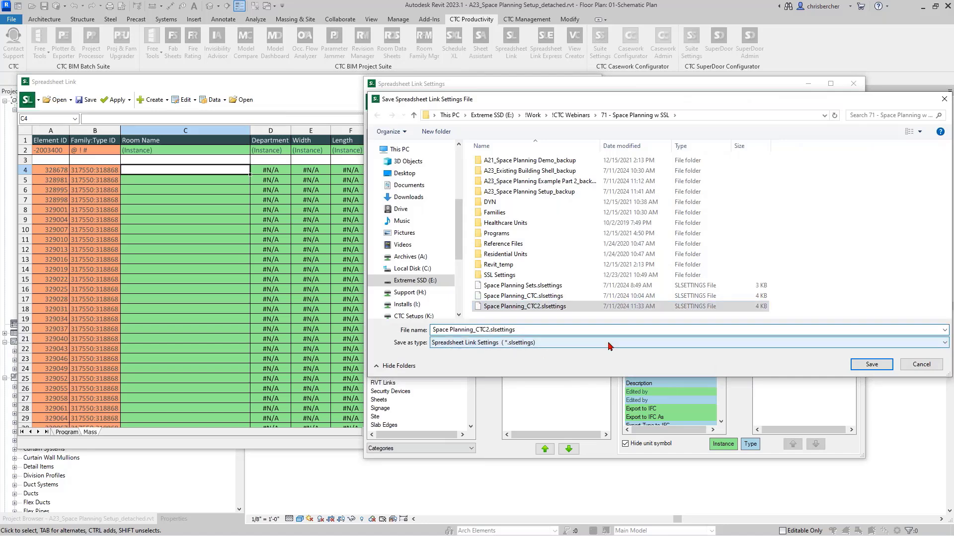
{"action": "key", "text": "BackSpace"}
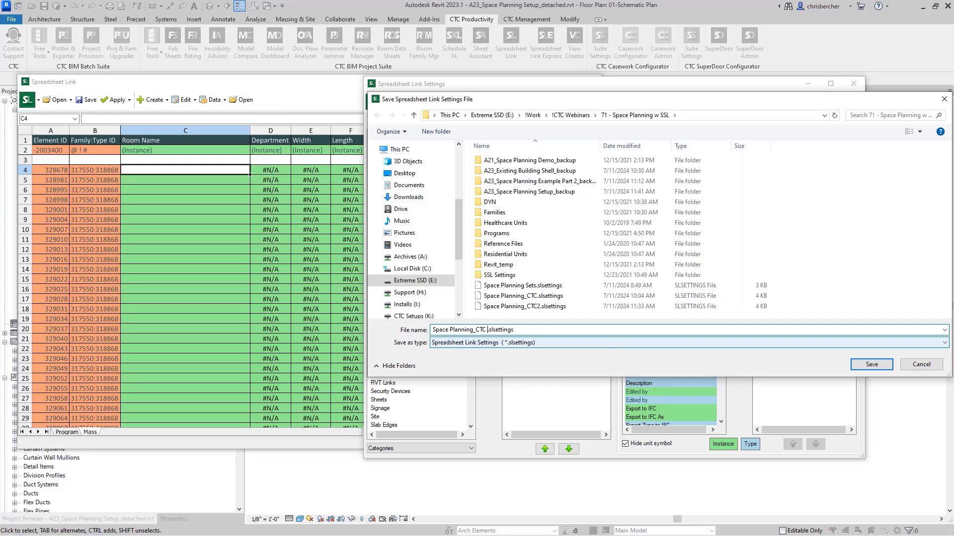
{"action": "type", "text": "Demo"}
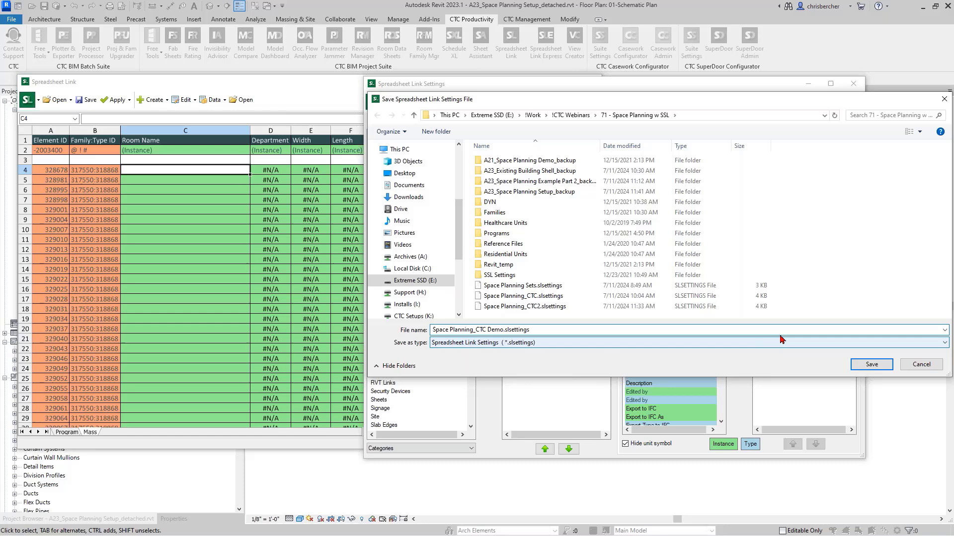
{"action": "left_click", "coordinate": [872, 363]}
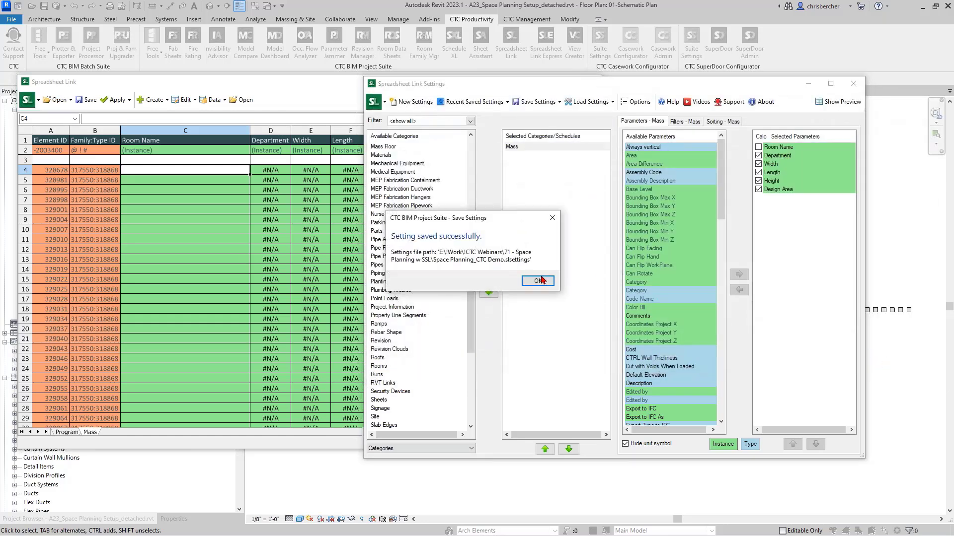
{"action": "left_click", "coordinate": [540, 281]}
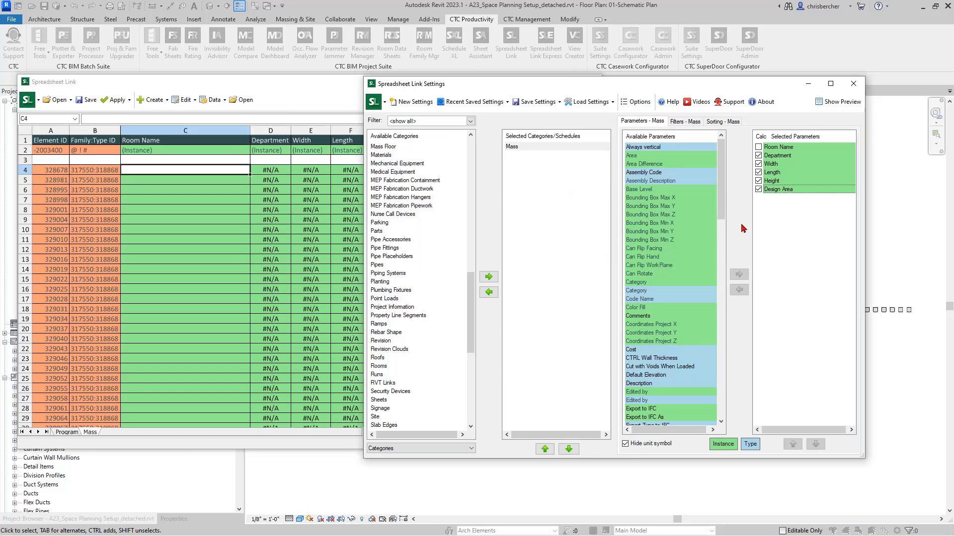
Close Spreadsheet Link without saving the settings again and reopen it with an empty workbook.
{"action": "left_click", "coordinate": [853, 84]}
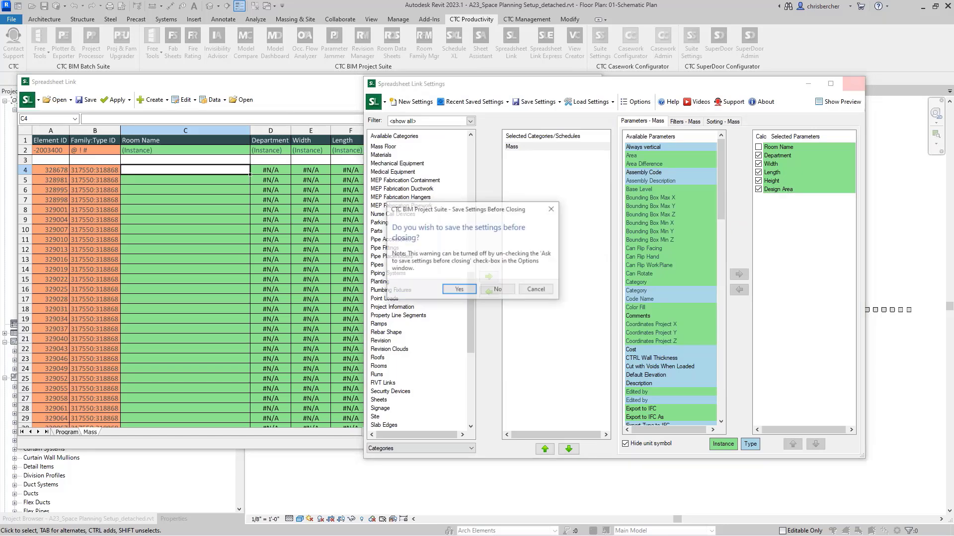
{"action": "left_click", "coordinate": [508, 290]}
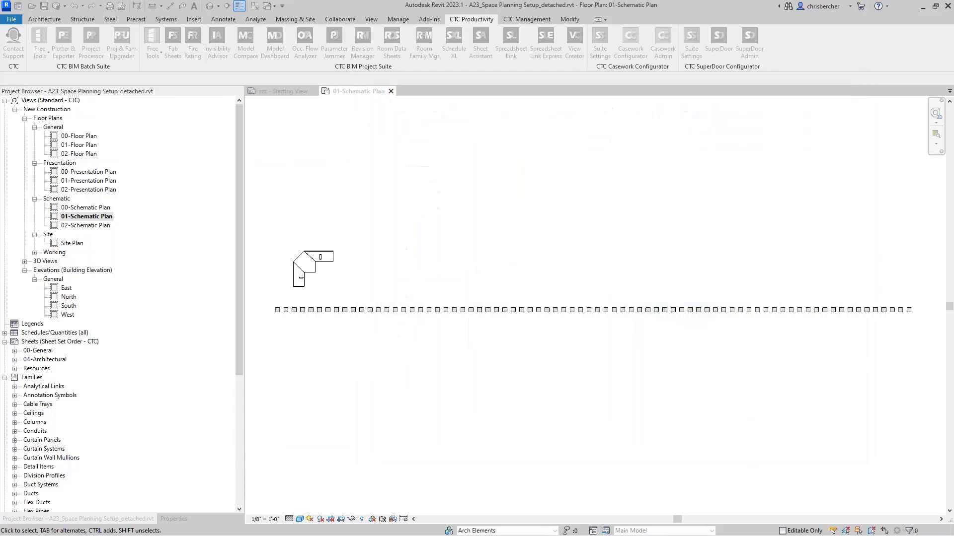
{"action": "left_click", "coordinate": [511, 49]}
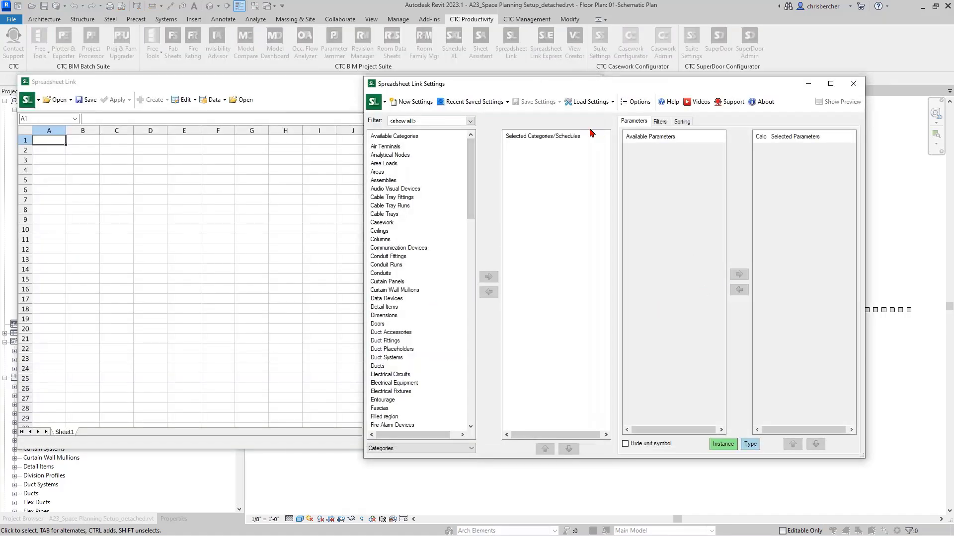
Load the settings from the file Space Planning_CTC Demo.slsettings, uncover the spreadsheet and show its Program sheet.
{"action": "left_click_drag", "start_coordinate": [635, 95], "coordinate": [392, 93]}
{"action": "left_click", "coordinate": [328, 103]}
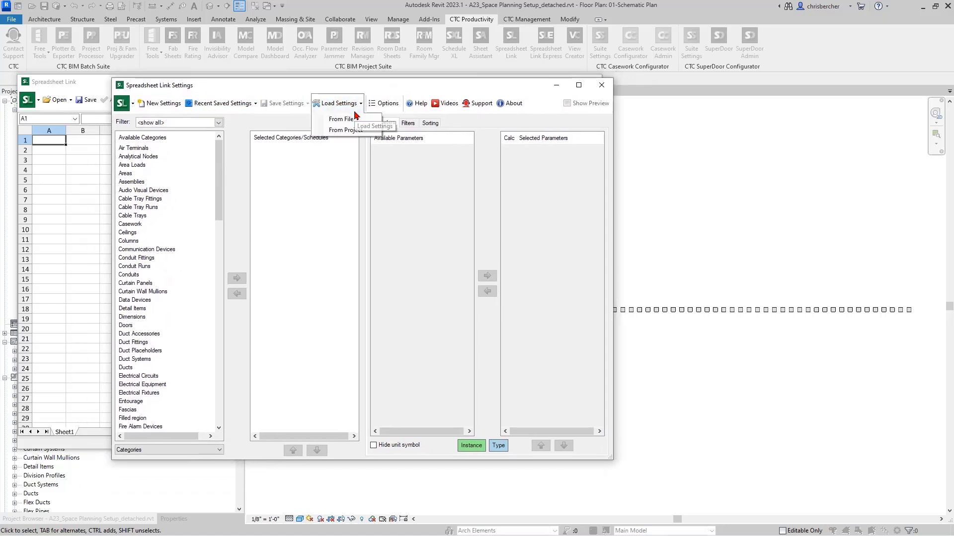
{"action": "left_click", "coordinate": [351, 124]}
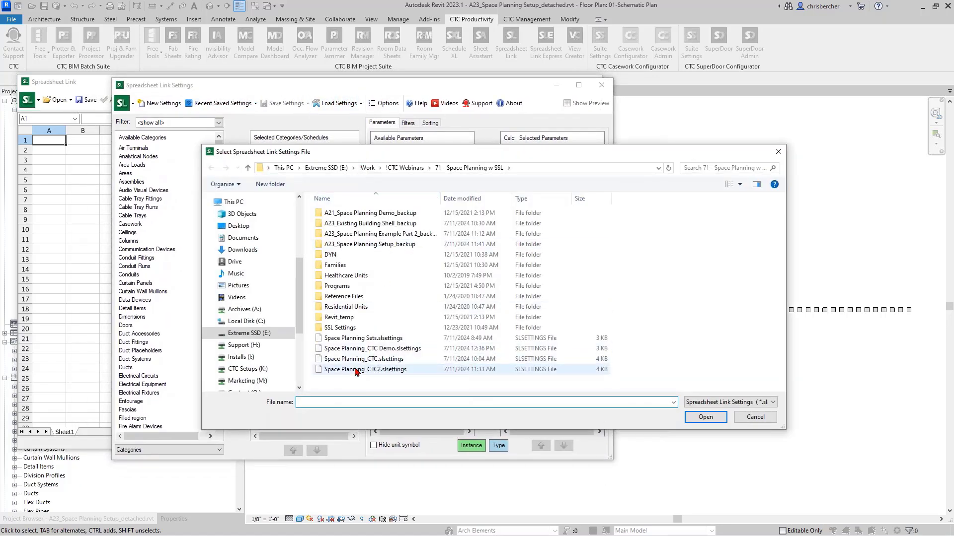
{"action": "left_click", "coordinate": [371, 348]}
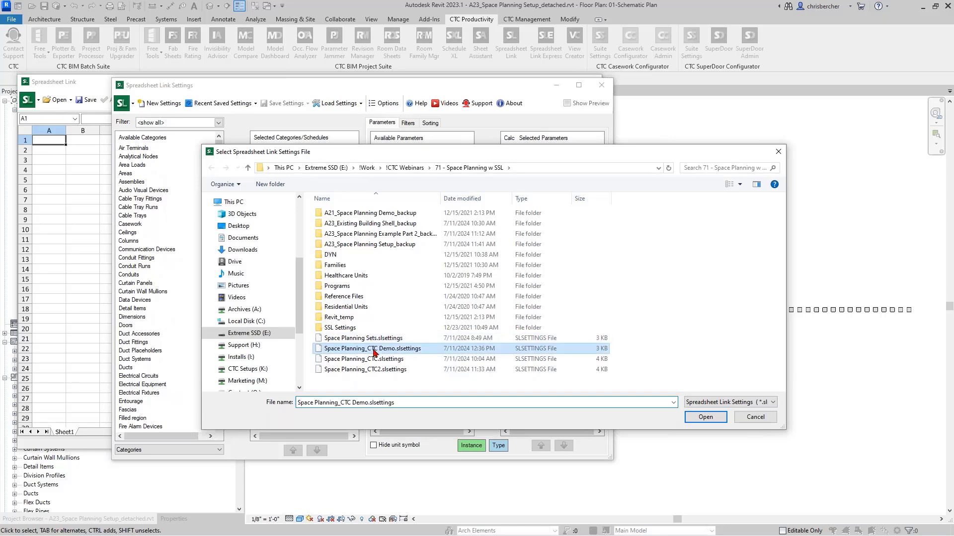
{"action": "left_click", "coordinate": [705, 417]}
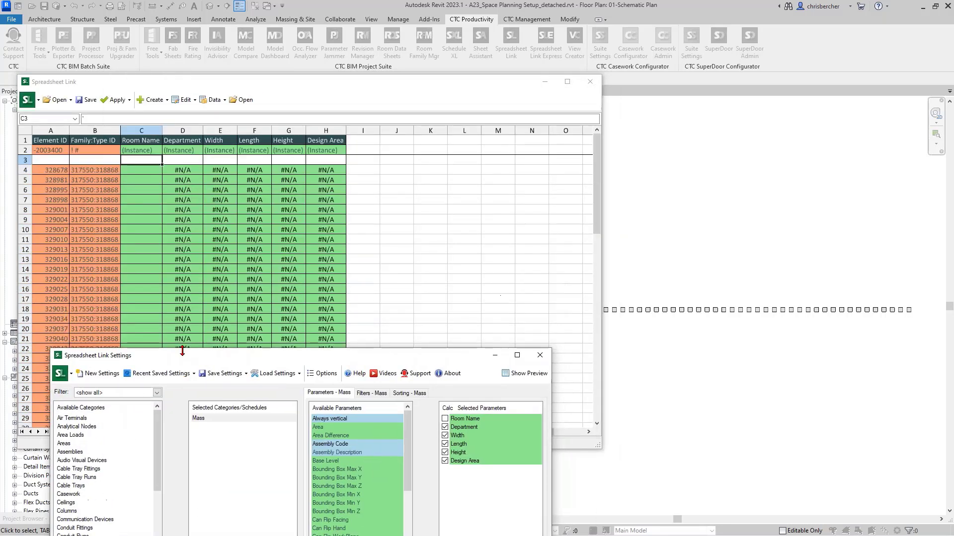
{"action": "left_click_drag", "start_coordinate": [176, 358], "coordinate": [462, 141]}
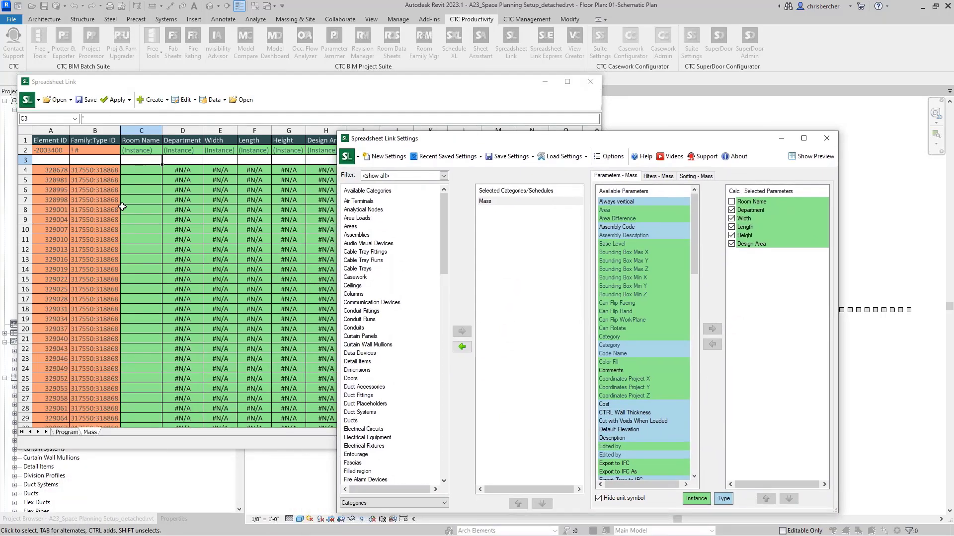
{"action": "left_click", "coordinate": [66, 432]}
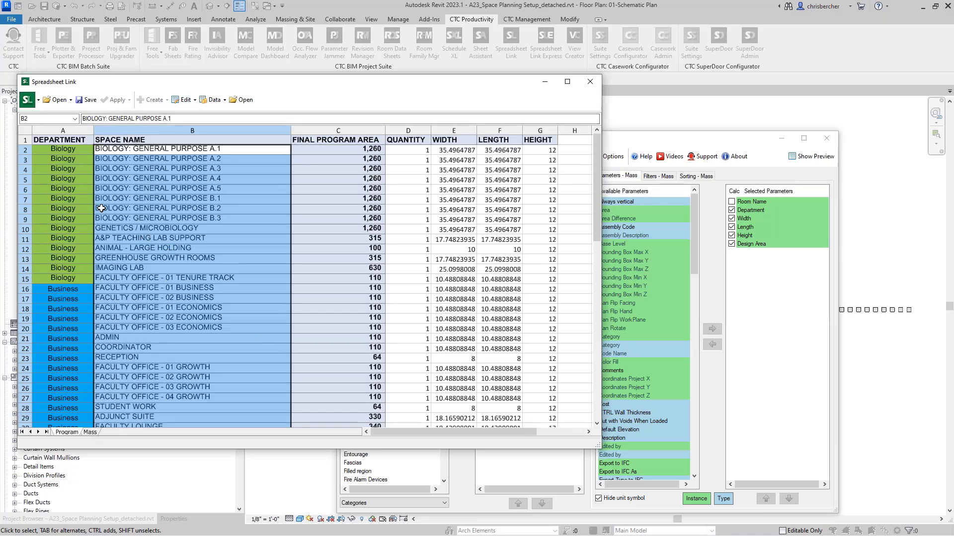
Paste the copied space names into the Room Name column of the Mass sheet, starting at cell C4.
{"action": "left_click", "coordinate": [90, 432]}
{"action": "left_click", "coordinate": [141, 171]}
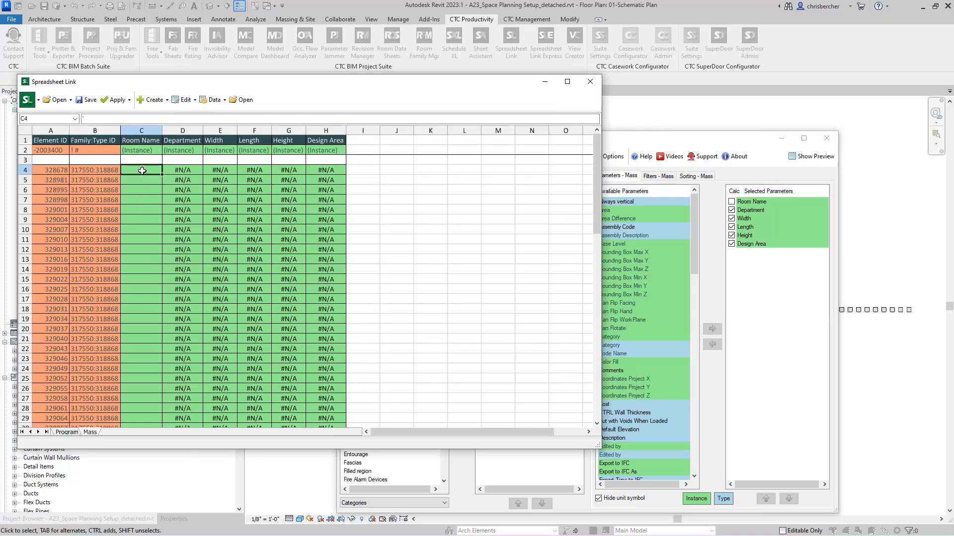
{"action": "key", "text": "ctrl+v"}
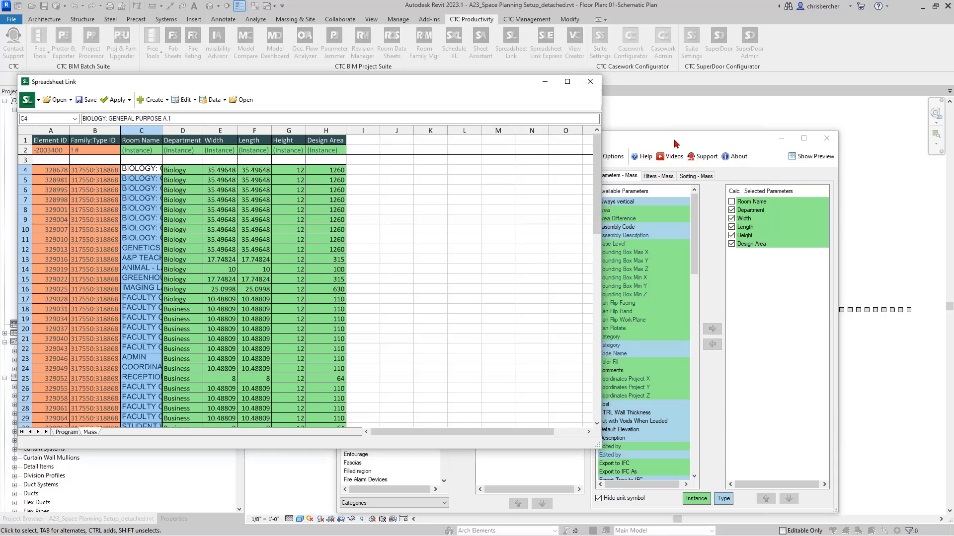
Uncover the spreadsheet and apply the values of the active Mass worksheet to the Revit project.
{"action": "left_click_drag", "start_coordinate": [675, 144], "coordinate": [380, 144]}
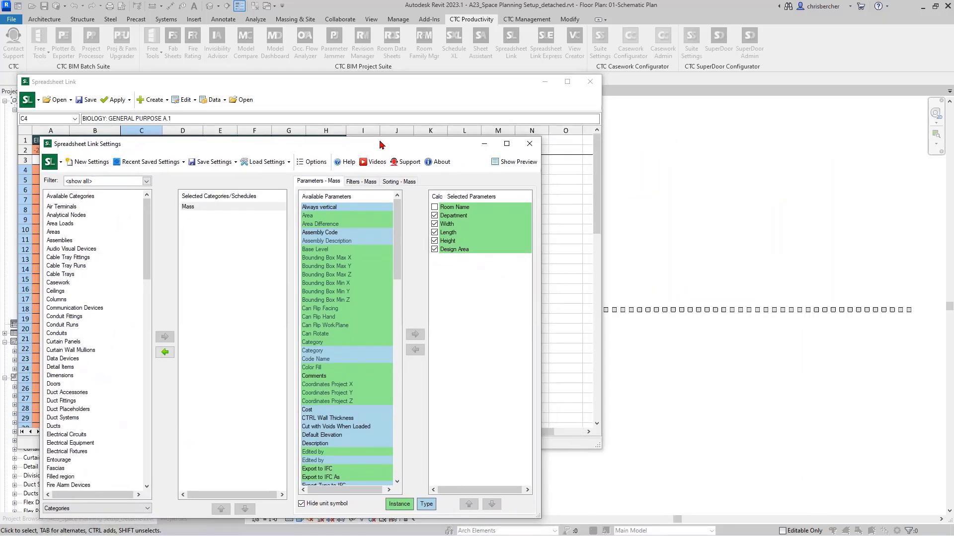
{"action": "left_click", "coordinate": [343, 85]}
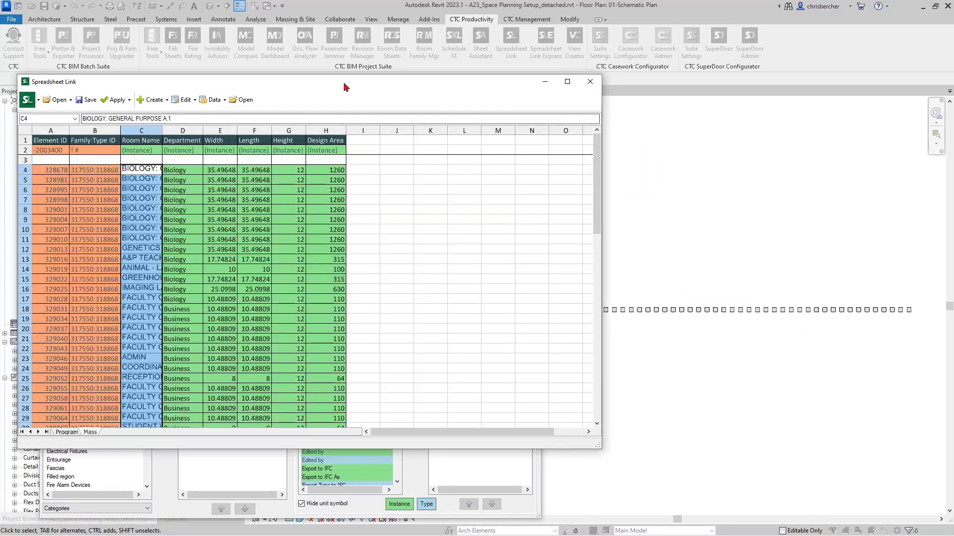
{"action": "left_click", "coordinate": [123, 101]}
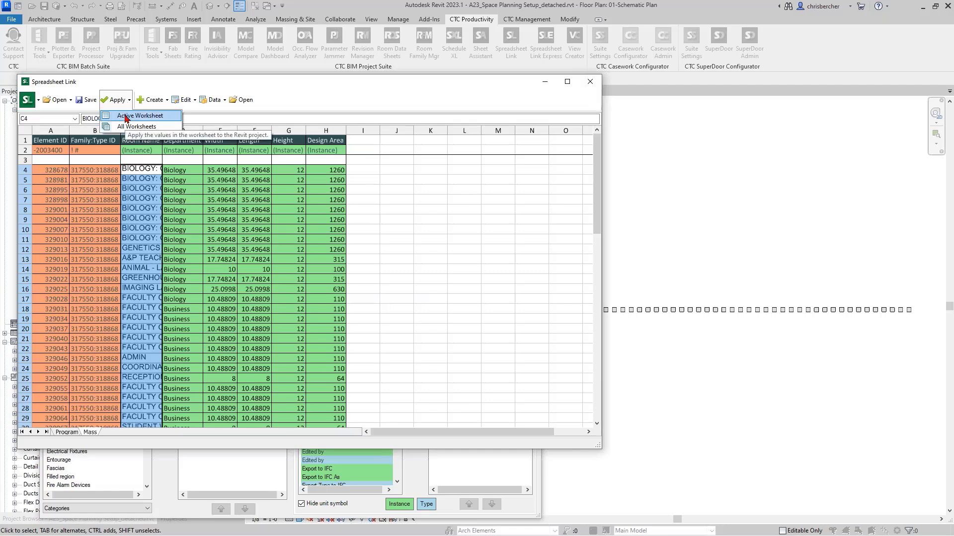
{"action": "left_click", "coordinate": [126, 117]}
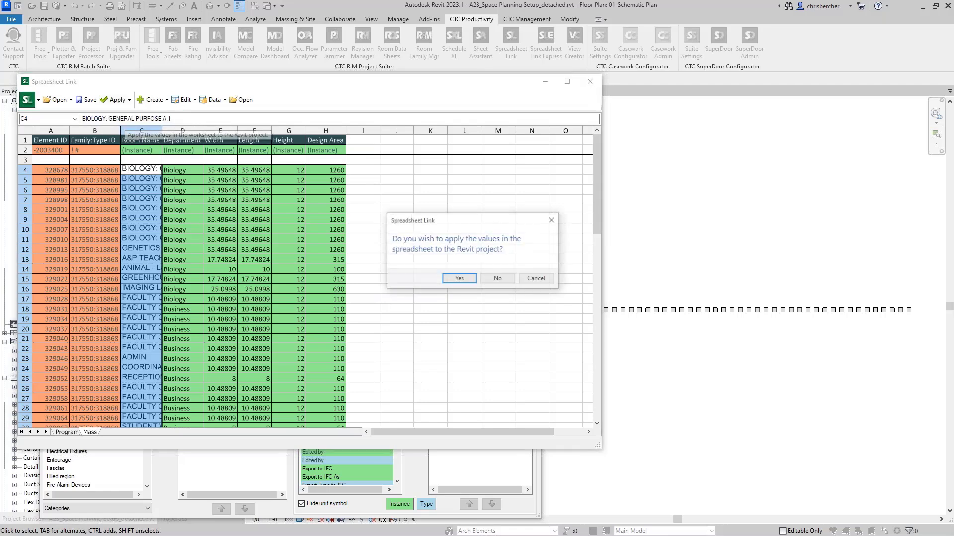
{"action": "left_click", "coordinate": [459, 279]}
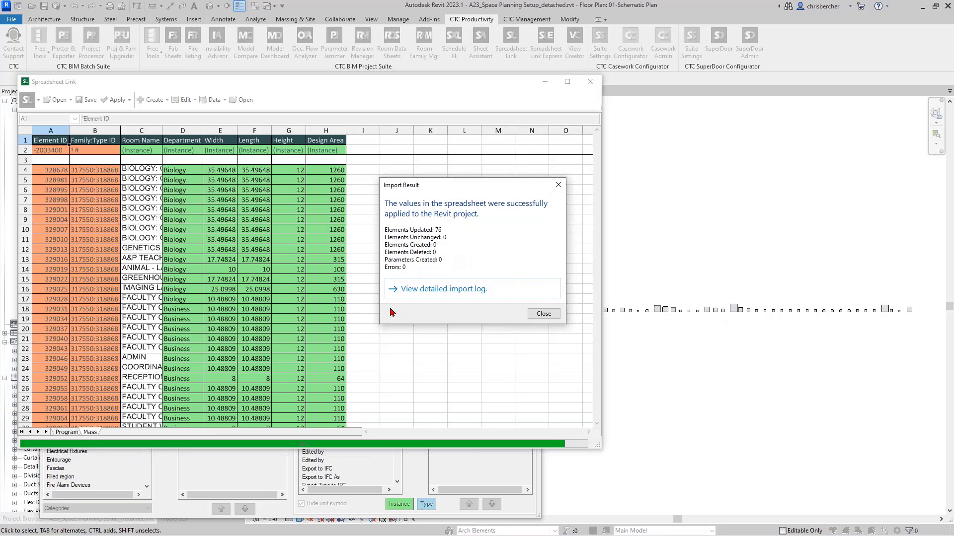
{"action": "left_click", "coordinate": [543, 314]}
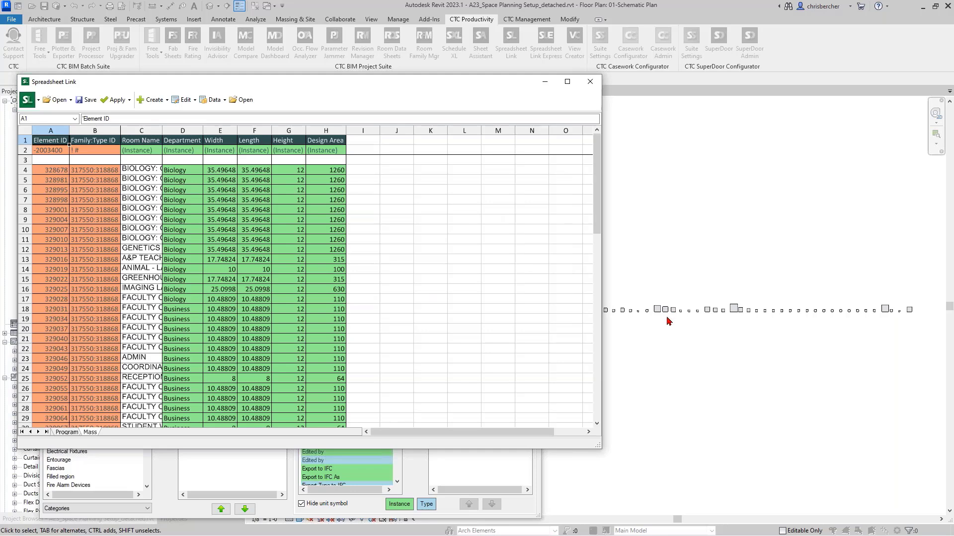
Close Spreadsheet Link without saving the settings.
{"action": "left_click", "coordinate": [532, 512]}
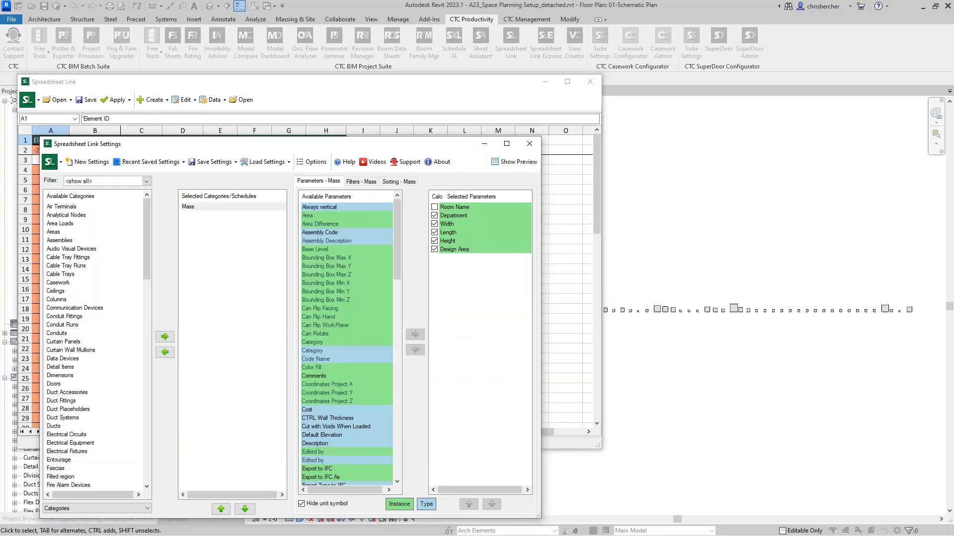
{"action": "left_click", "coordinate": [530, 144]}
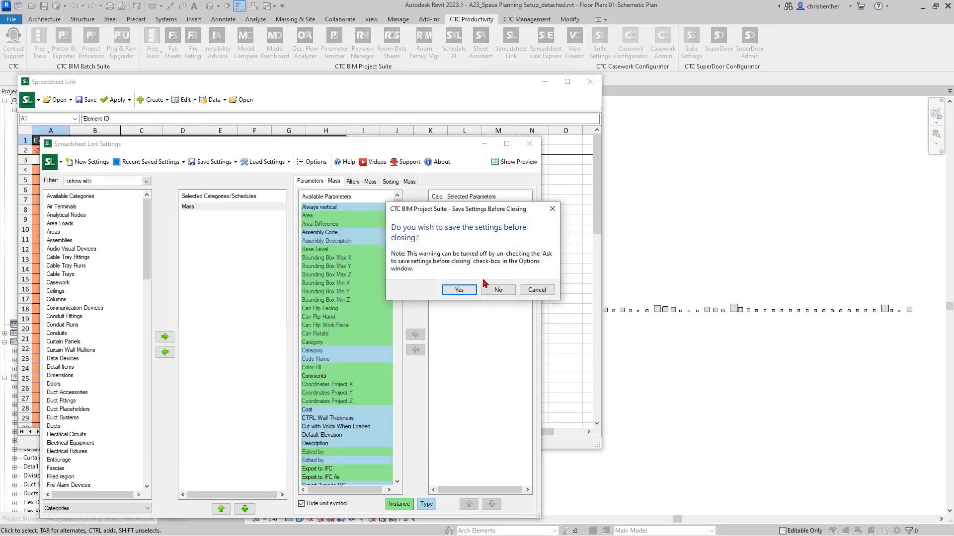
{"action": "left_click", "coordinate": [497, 289]}
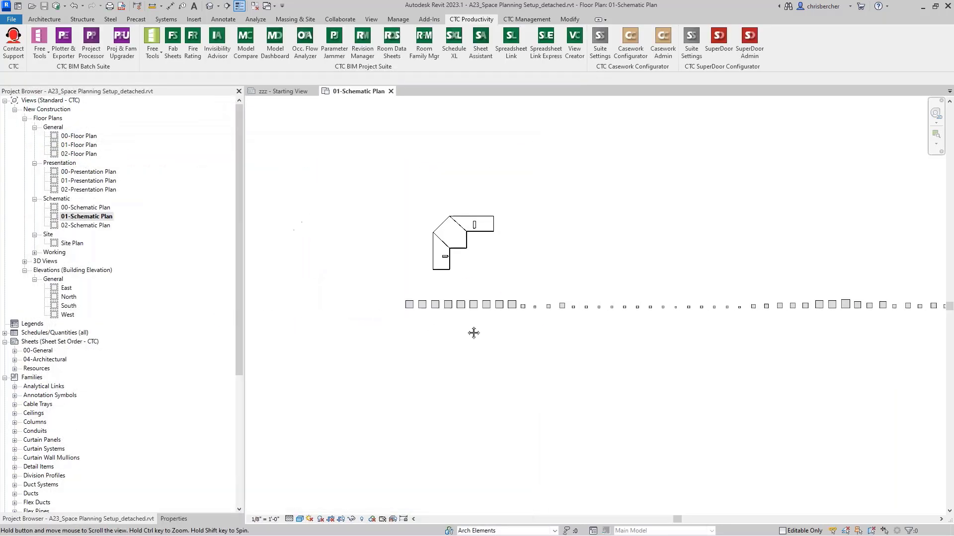
Tag all untagged masses in the 01-Schematic Plan view with Planning Tag_CTC, without leaders.
{"action": "scroll", "coordinate": [473, 333], "scroll_direction": "up", "scroll_amount": 1}
{"action": "middle_click_drag", "start_coordinate": [788, 351], "coordinate": [641, 369]}
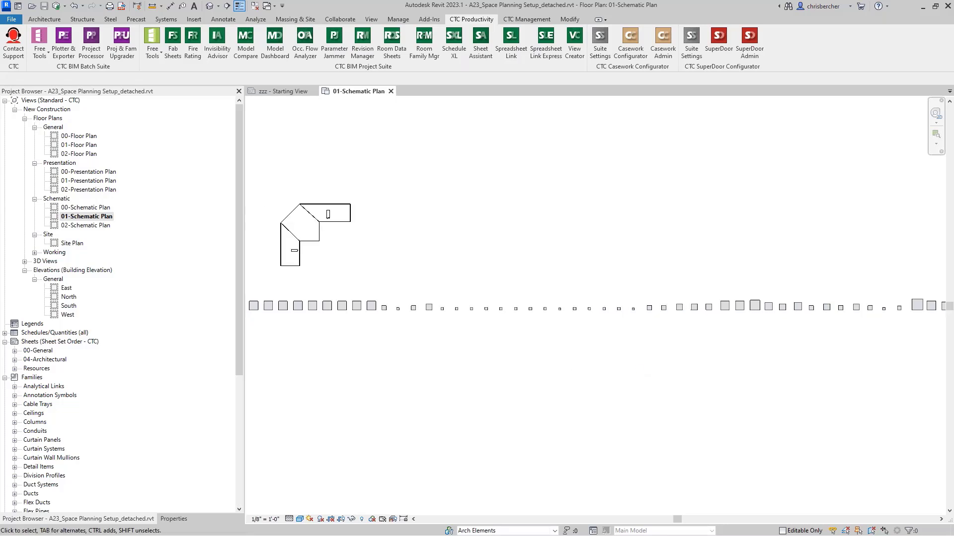
{"action": "middle_click_drag", "start_coordinate": [470, 351], "coordinate": [488, 349]}
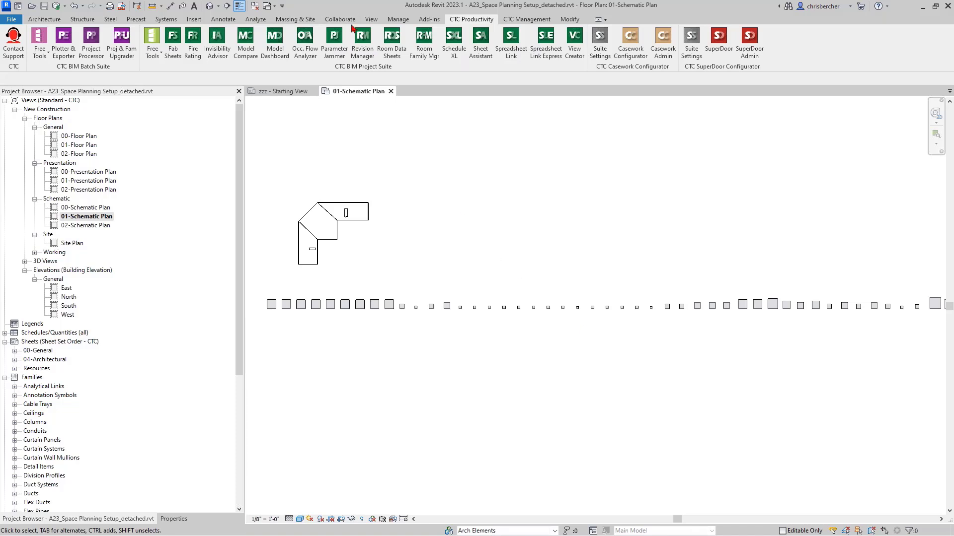
{"action": "left_click", "coordinate": [224, 20]}
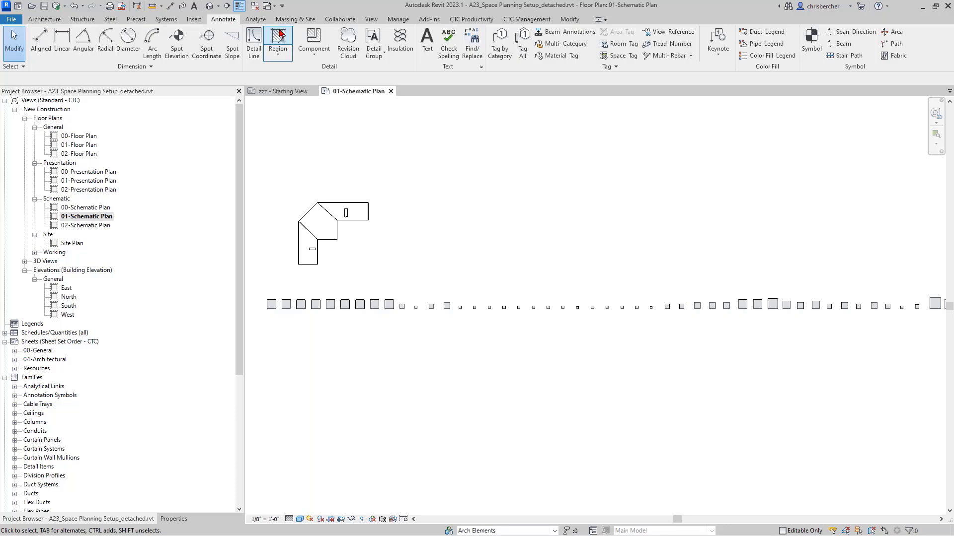
{"action": "left_click", "coordinate": [527, 55]}
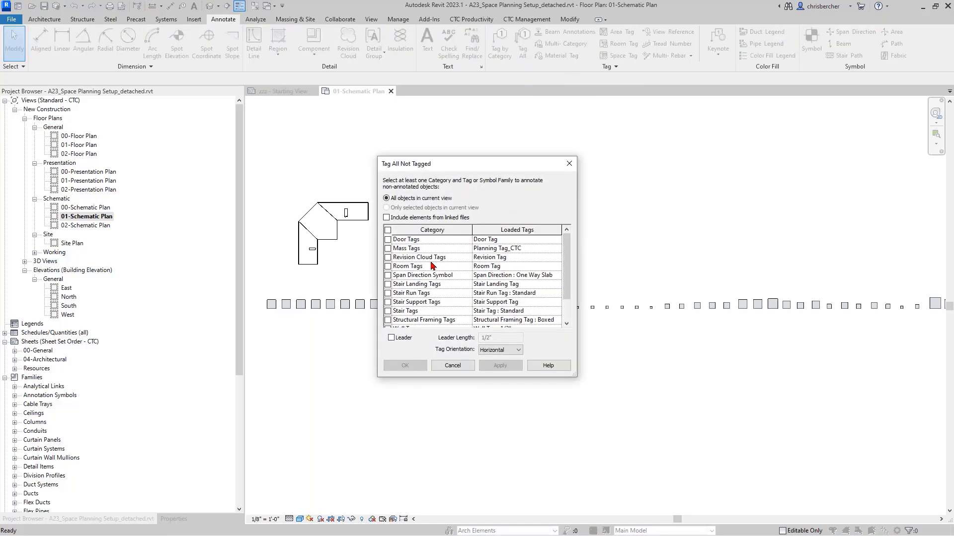
{"action": "left_click", "coordinate": [388, 249]}
{"action": "left_click", "coordinate": [408, 366]}
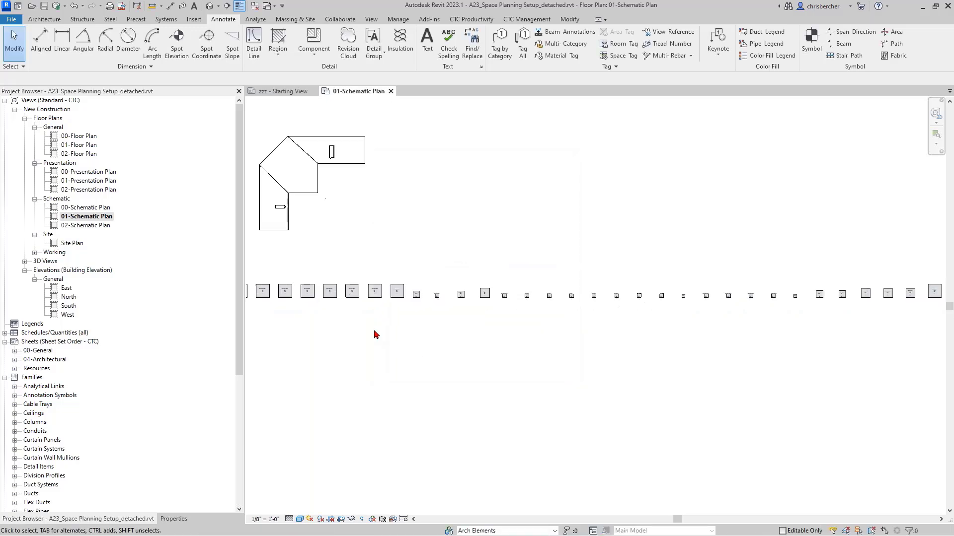
Examine the tags along the row of masses for room name, department and area values.
{"action": "scroll", "coordinate": [376, 332], "scroll_direction": "up", "scroll_amount": 6}
{"action": "scroll", "coordinate": [374, 265], "scroll_direction": "up", "scroll_amount": 2}
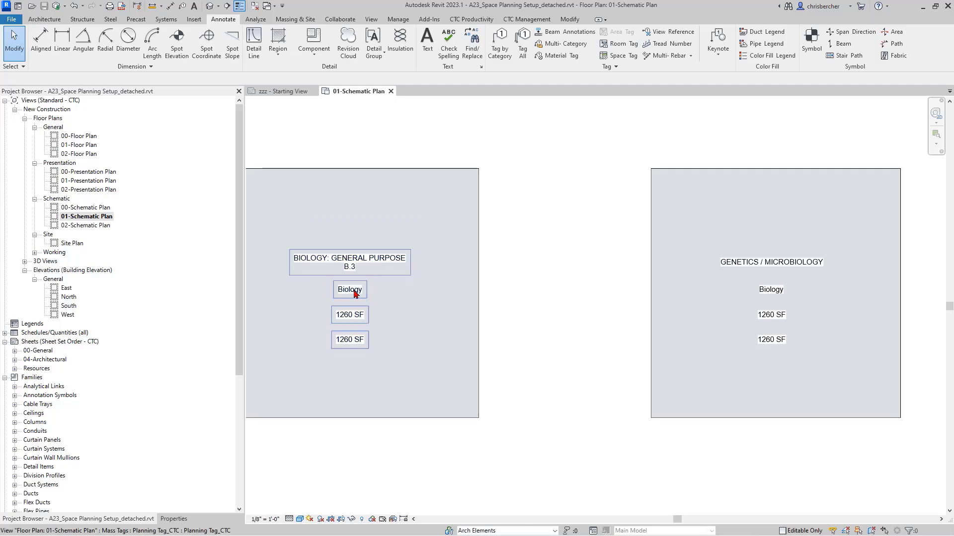
{"action": "scroll", "coordinate": [360, 368], "scroll_direction": "down", "scroll_amount": 1}
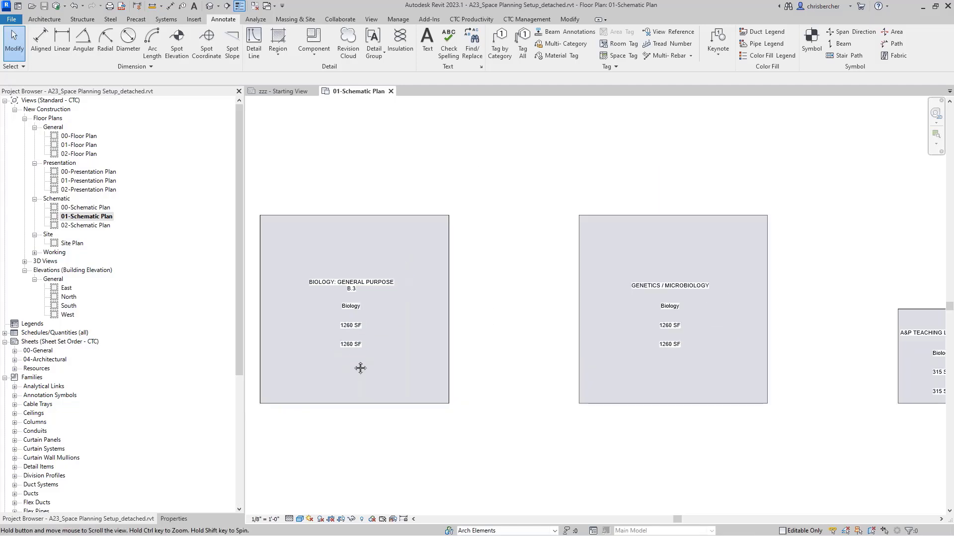
{"action": "middle_click_drag", "start_coordinate": [360, 368], "coordinate": [581, 371]}
{"action": "scroll", "coordinate": [340, 350], "scroll_direction": "down", "scroll_amount": 1}
{"action": "middle_click_drag", "start_coordinate": [355, 349], "coordinate": [435, 349]}
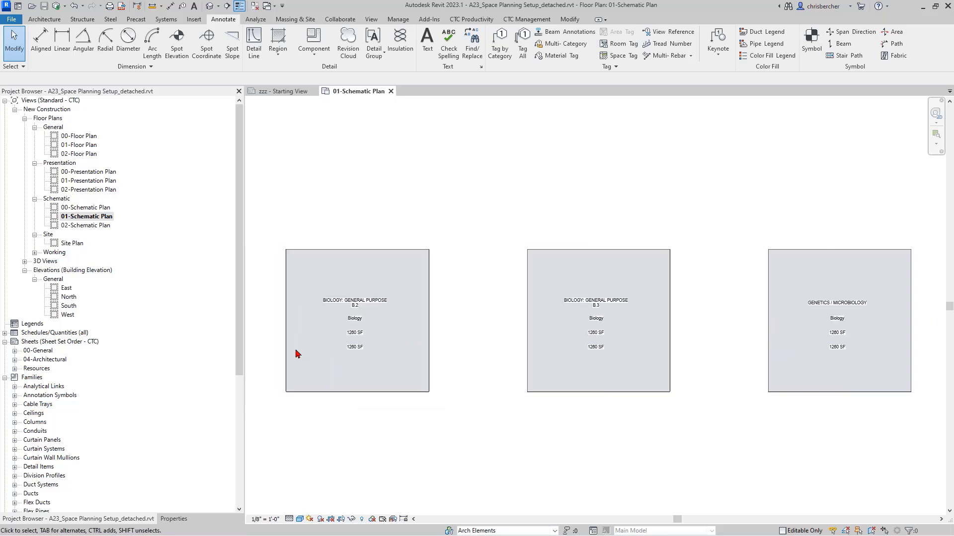
{"action": "scroll", "coordinate": [296, 354], "scroll_direction": "down", "scroll_amount": 2}
{"action": "scroll", "coordinate": [680, 358], "scroll_direction": "down", "scroll_amount": 1}
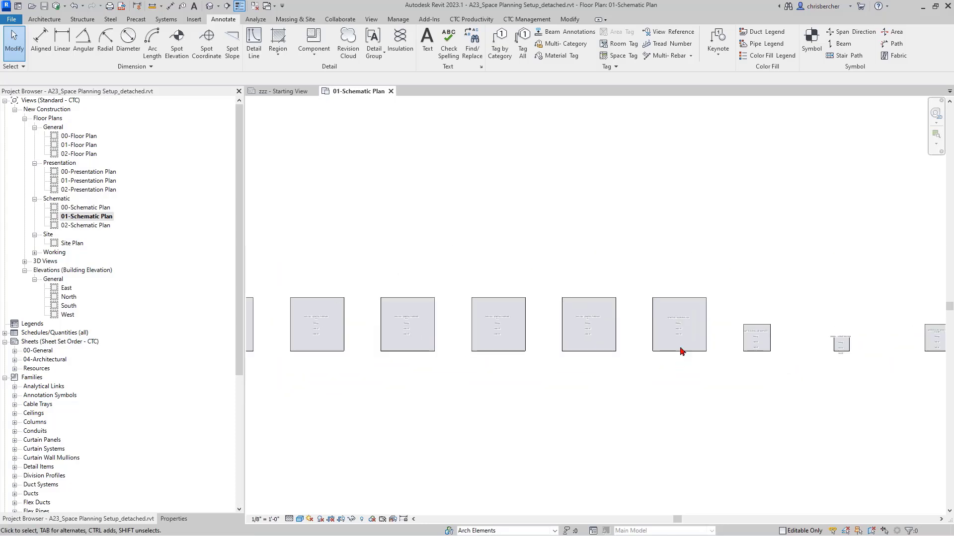
{"action": "scroll", "coordinate": [681, 352], "scroll_direction": "up", "scroll_amount": 3}
{"action": "middle_click_drag", "start_coordinate": [757, 343], "coordinate": [492, 358]}
{"action": "middle_click_drag", "start_coordinate": [702, 356], "coordinate": [509, 351]}
{"action": "scroll", "coordinate": [509, 351], "scroll_direction": "down", "scroll_amount": 2}
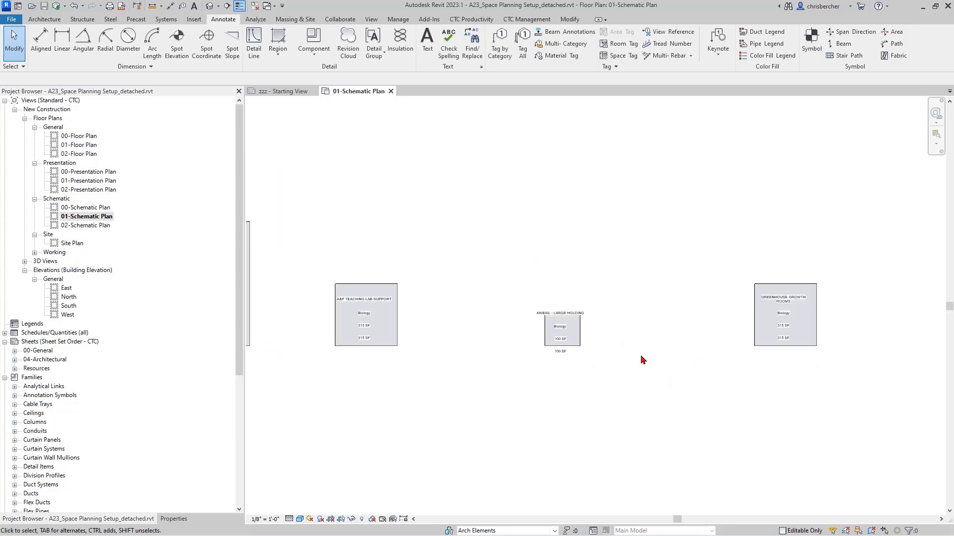
{"action": "middle_click_drag", "start_coordinate": [740, 358], "coordinate": [451, 359]}
{"action": "middle_click_drag", "start_coordinate": [711, 366], "coordinate": [498, 371]}
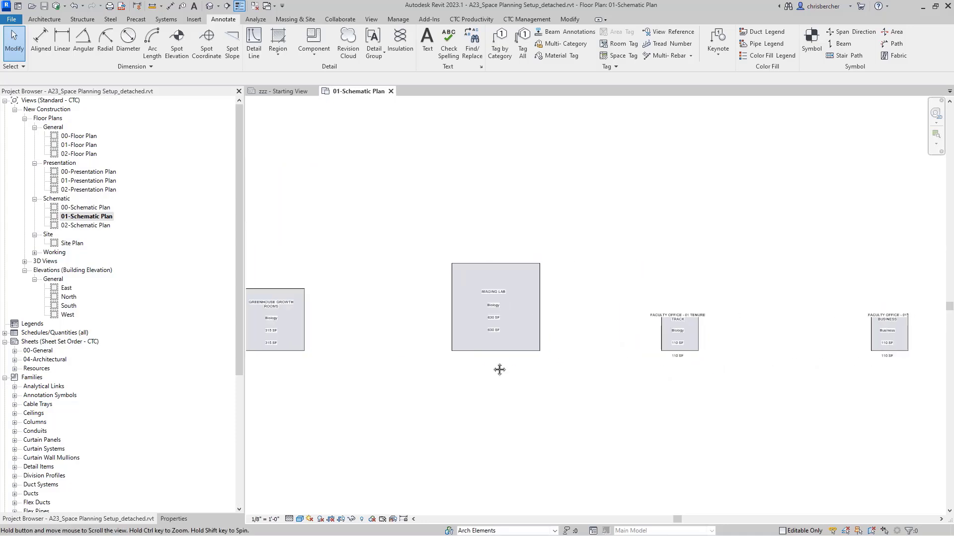
Select the Biology masses, limit the properties to the Mass category and set their Color Fill material to !SP-01.
{"action": "scroll", "coordinate": [686, 383], "scroll_direction": "down", "scroll_amount": 1}
{"action": "scroll", "coordinate": [686, 383], "scroll_direction": "down", "scroll_amount": 4}
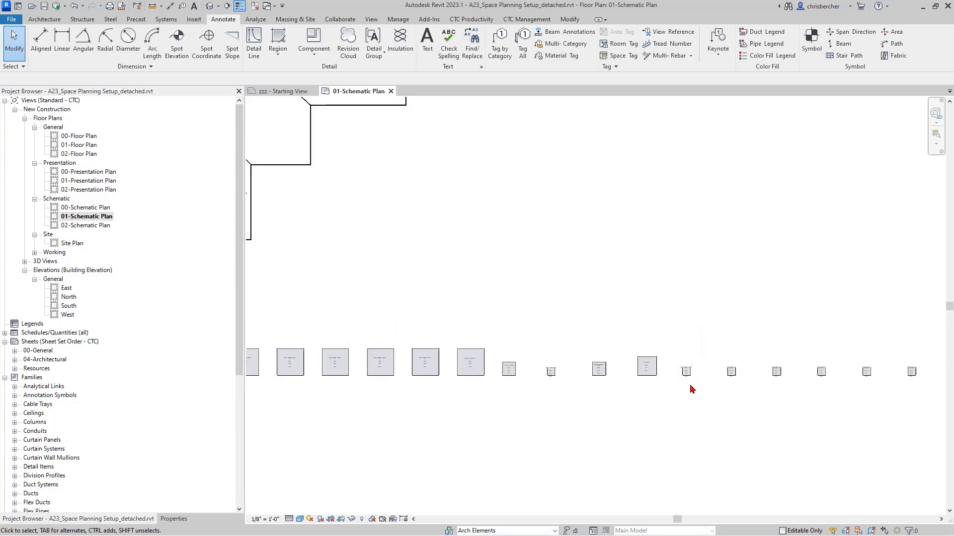
{"action": "left_click_drag", "start_coordinate": [692, 412], "coordinate": [307, 355]}
{"action": "left_click", "coordinate": [174, 519]}
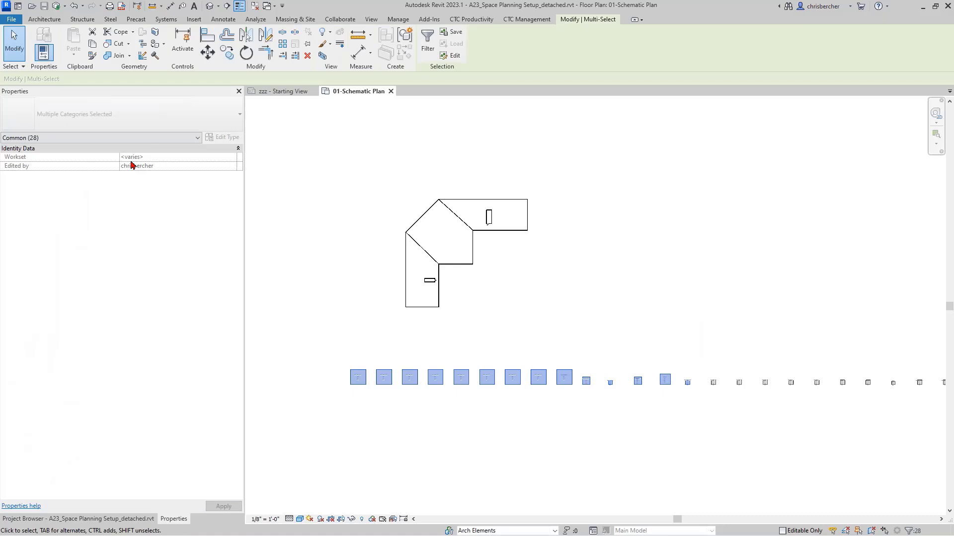
{"action": "left_click", "coordinate": [109, 137]}
{"action": "left_click", "coordinate": [106, 157]}
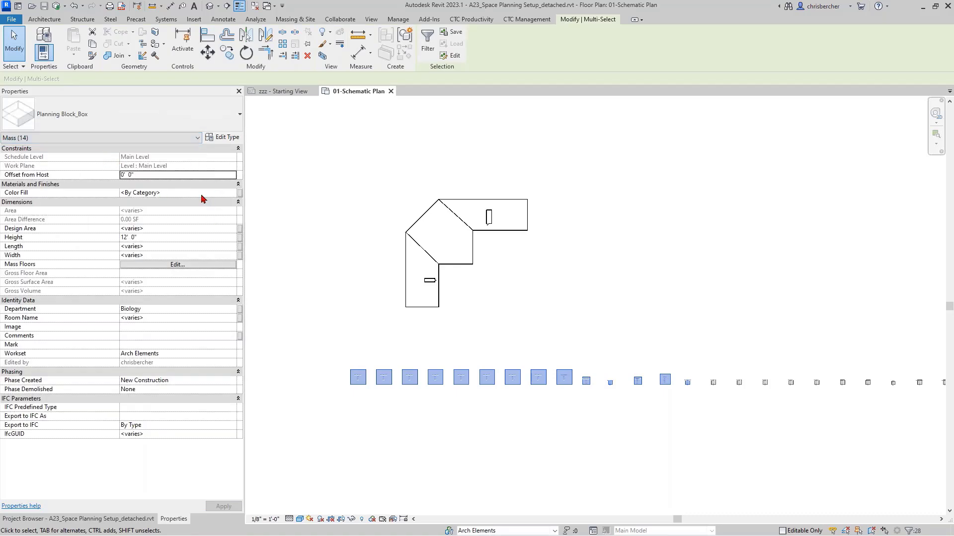
{"action": "left_click", "coordinate": [234, 194]}
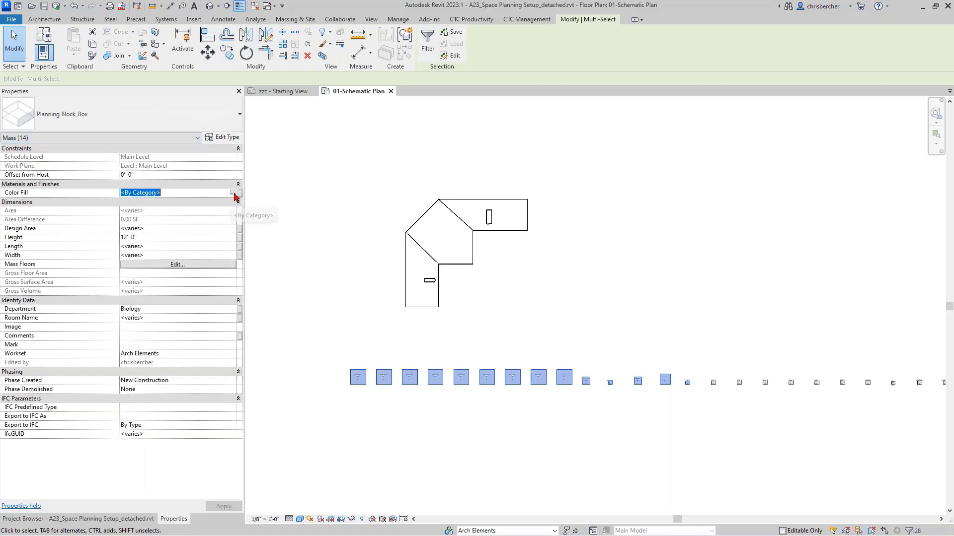
{"action": "left_click", "coordinate": [232, 192]}
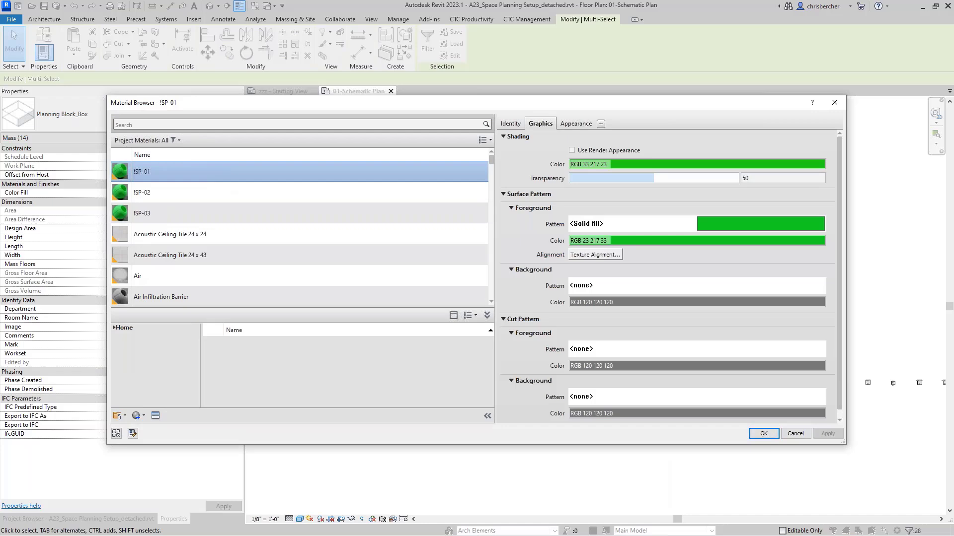
{"action": "left_click", "coordinate": [763, 433]}
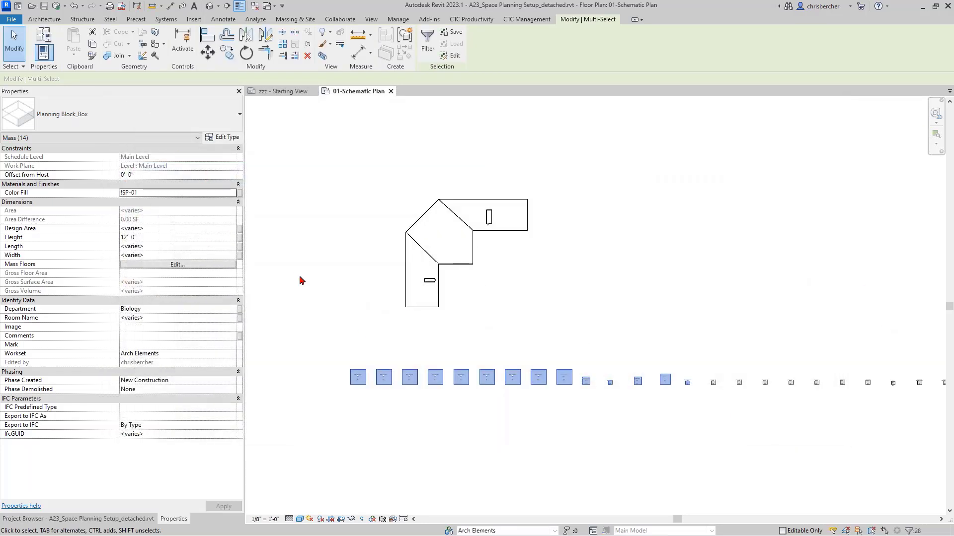
{"action": "left_click", "coordinate": [389, 400]}
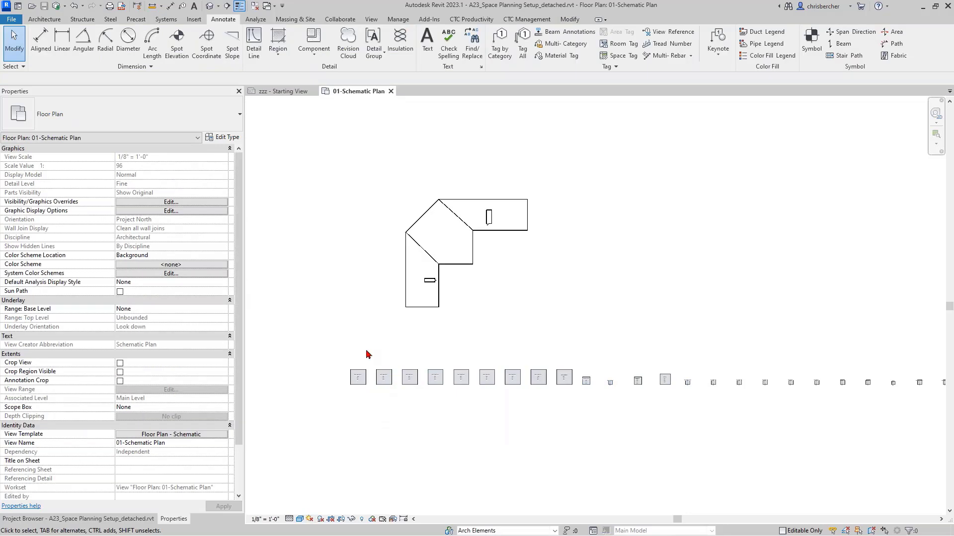
Check the graphics and appearance settings of the first Biology mass's Color Fill material and the view's visual style options.
{"action": "scroll", "coordinate": [366, 354], "scroll_direction": "up", "scroll_amount": 2}
{"action": "left_click", "coordinate": [357, 390]}
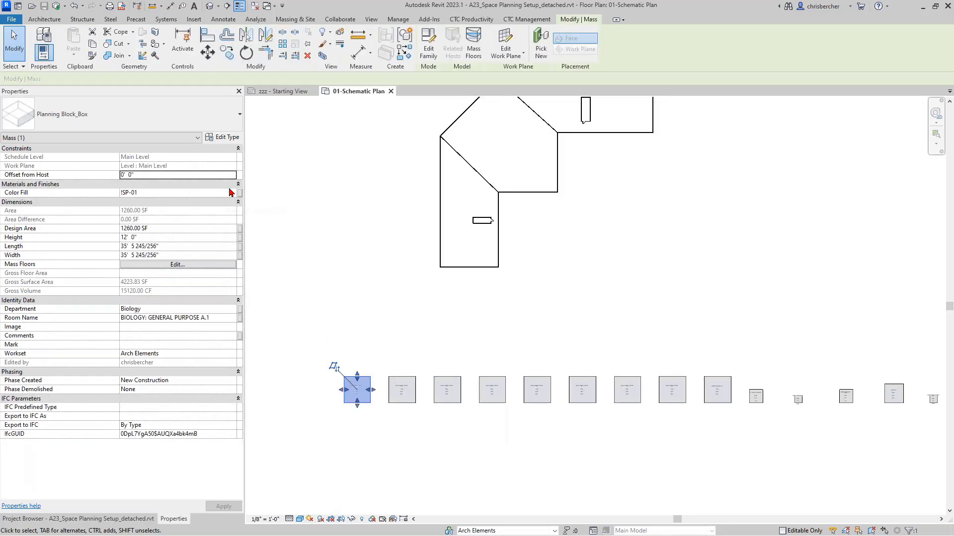
{"action": "left_click", "coordinate": [232, 192]}
{"action": "left_click", "coordinate": [232, 192]}
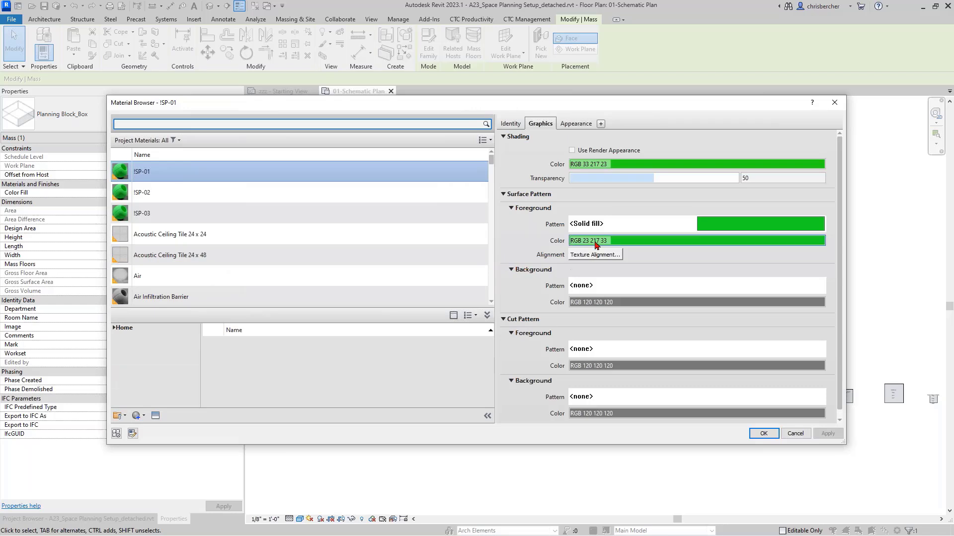
{"action": "left_click", "coordinate": [576, 125]}
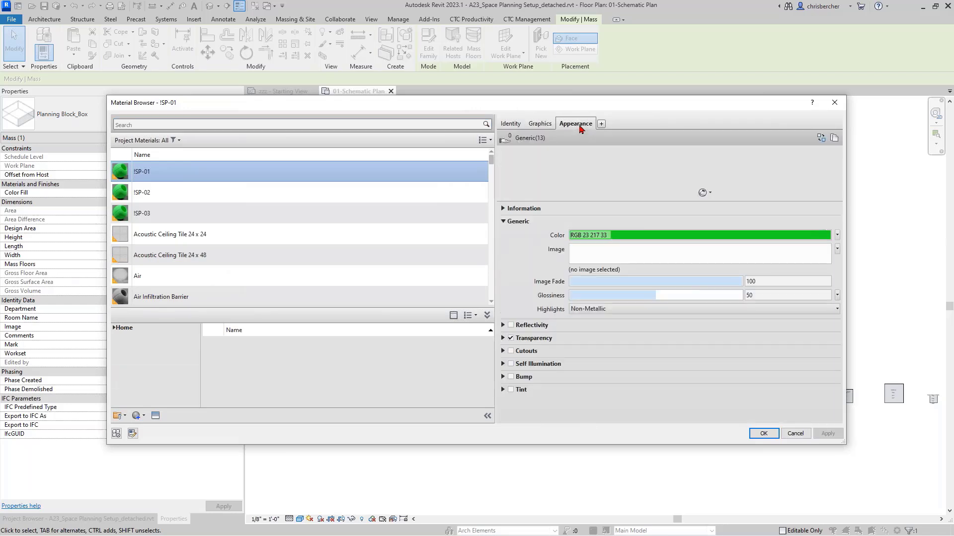
{"action": "left_click", "coordinate": [541, 124]}
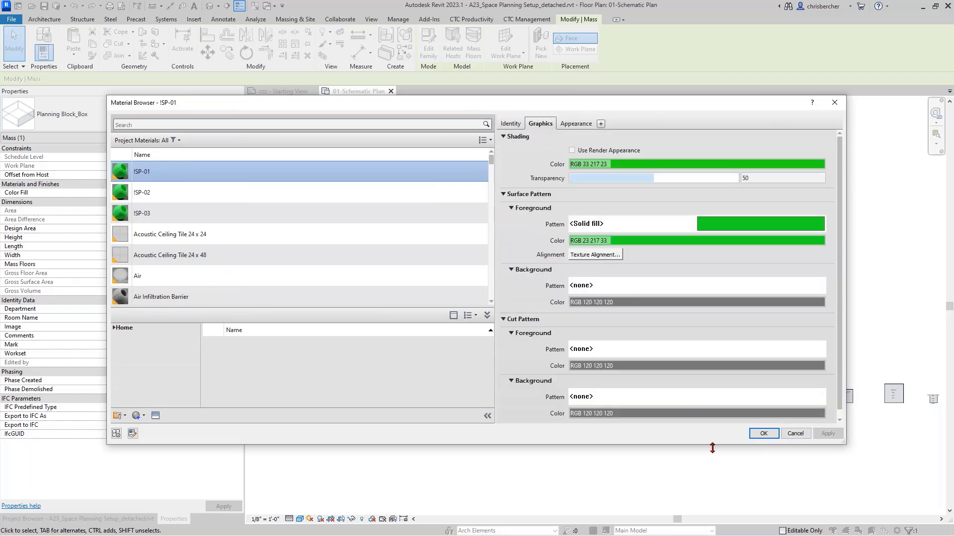
{"action": "left_click", "coordinate": [795, 434]}
{"action": "left_click", "coordinate": [300, 519]}
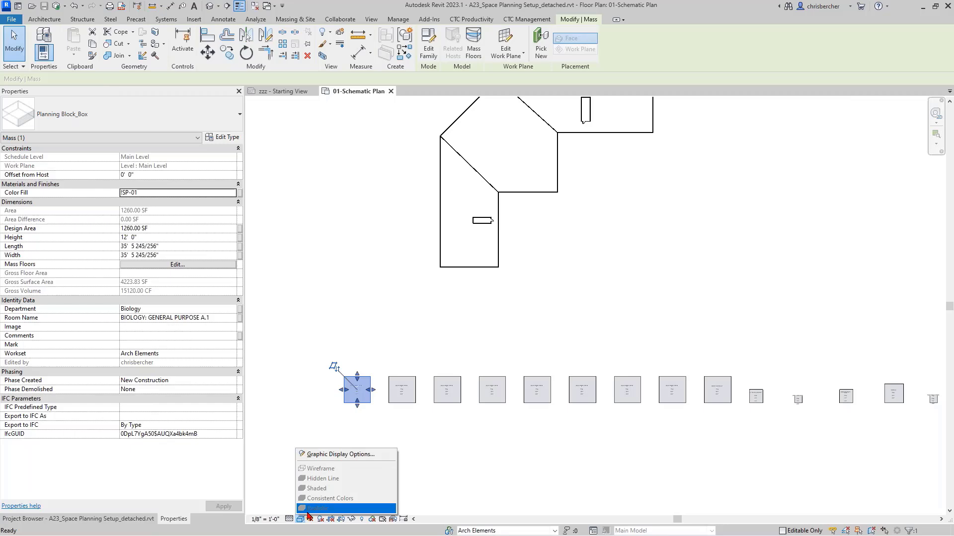
{"action": "left_click", "coordinate": [489, 481]}
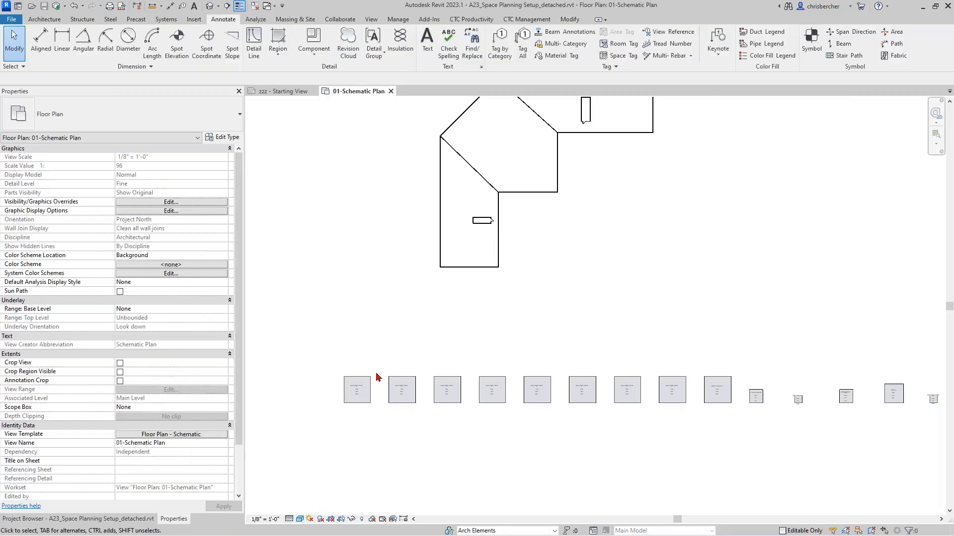
Select the first Biology mass in the row and open its Planning Block_Box family for editing.
{"action": "scroll", "coordinate": [368, 405], "scroll_direction": "up", "scroll_amount": 5}
{"action": "left_click", "coordinate": [357, 402]}
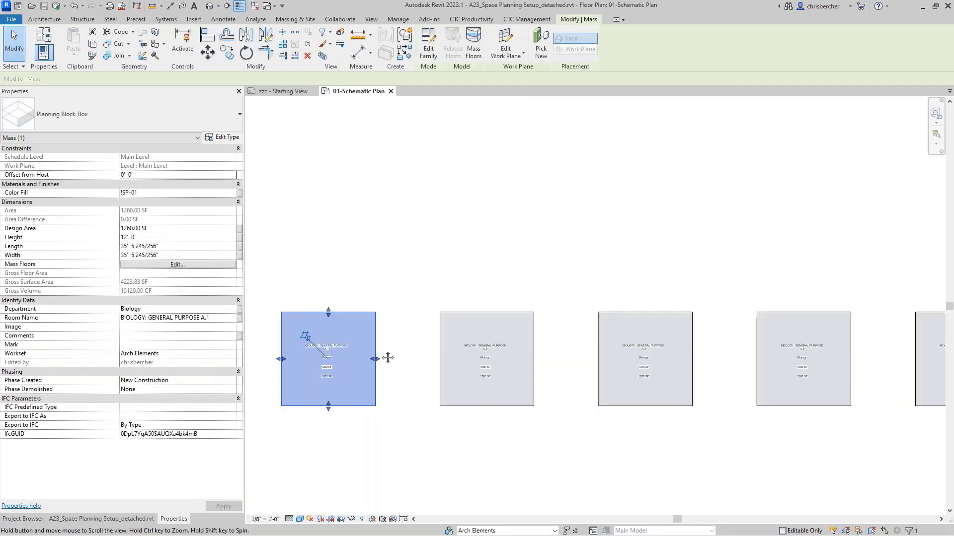
{"action": "middle_click_drag", "start_coordinate": [388, 358], "coordinate": [439, 293]}
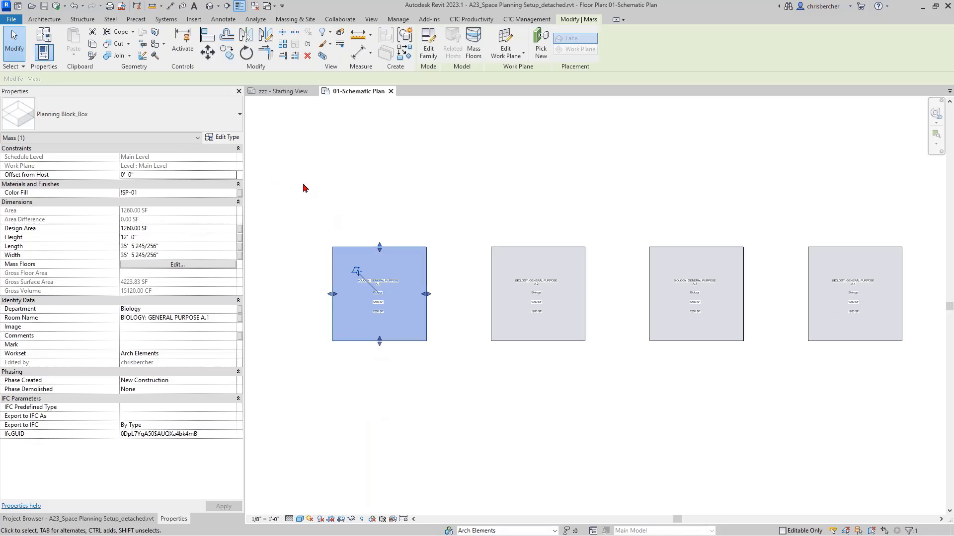
{"action": "left_click", "coordinate": [374, 211]}
{"action": "scroll", "coordinate": [373, 211], "scroll_direction": "down", "scroll_amount": 3}
{"action": "left_click", "coordinate": [396, 233]}
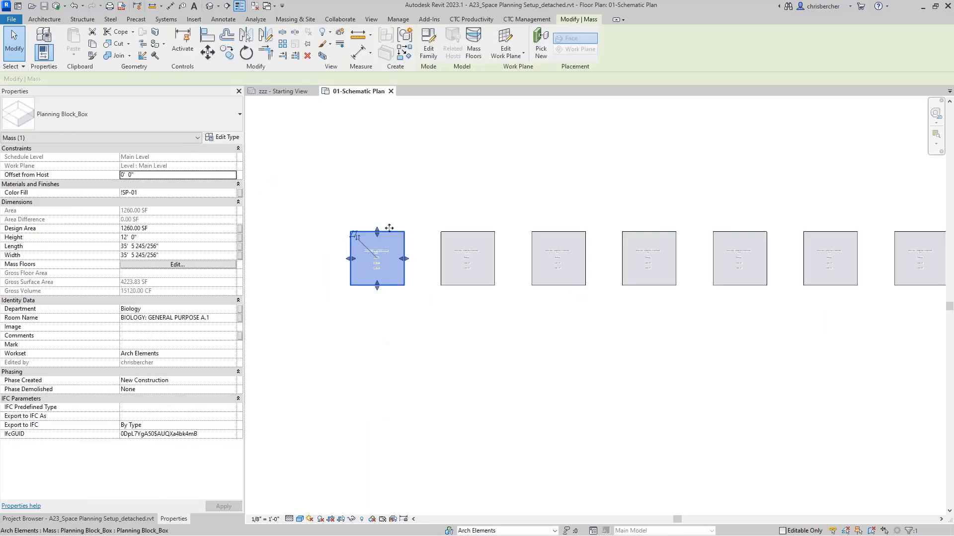
{"action": "left_click", "coordinate": [428, 49]}
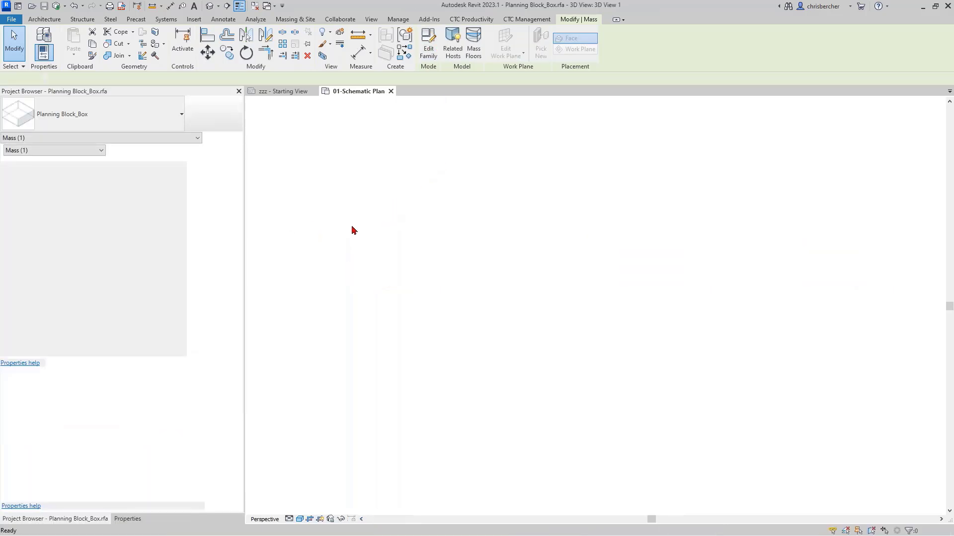
{"action": "scroll", "coordinate": [607, 366], "scroll_direction": "up", "scroll_amount": 5}
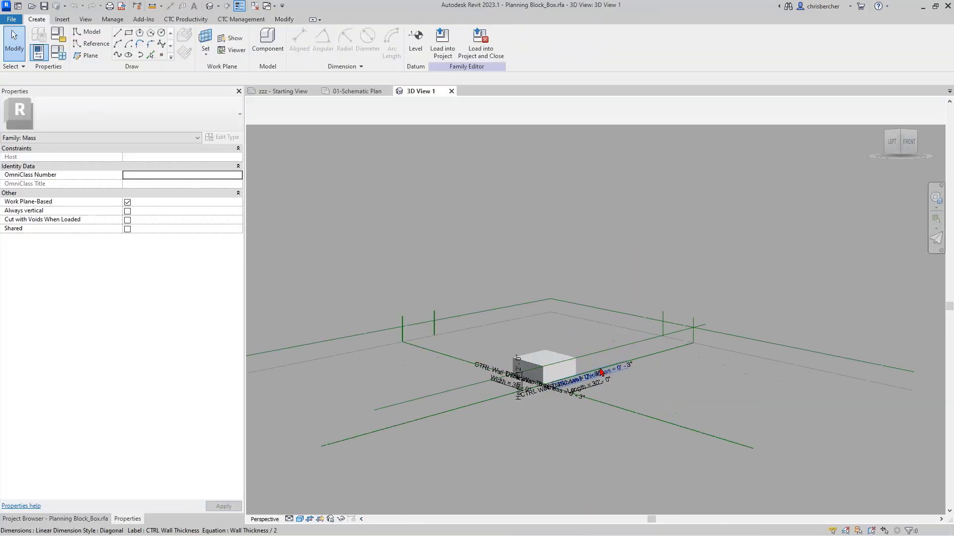
Associate the Material property of the box form in the family with the Color Fill parameter.
{"action": "left_click", "coordinate": [534, 358]}
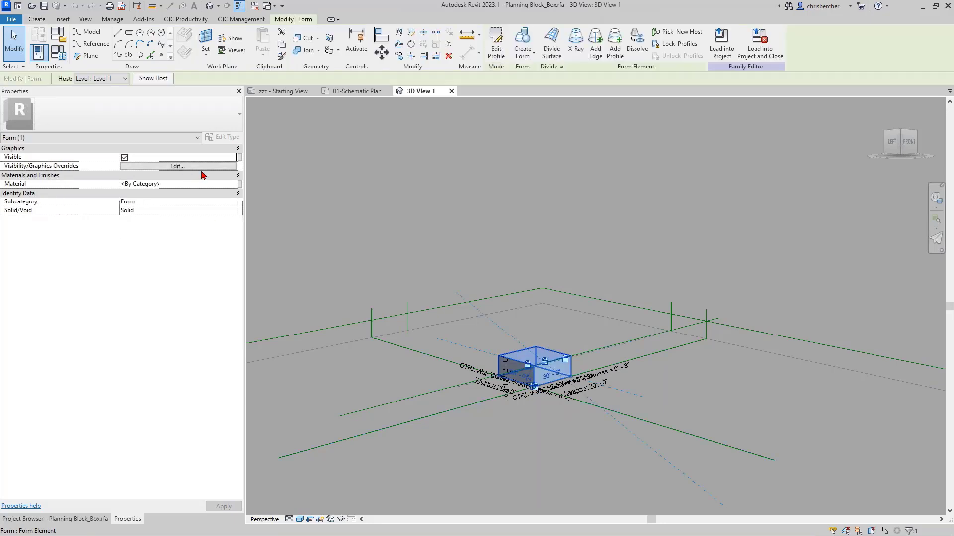
{"action": "left_click", "coordinate": [239, 183]}
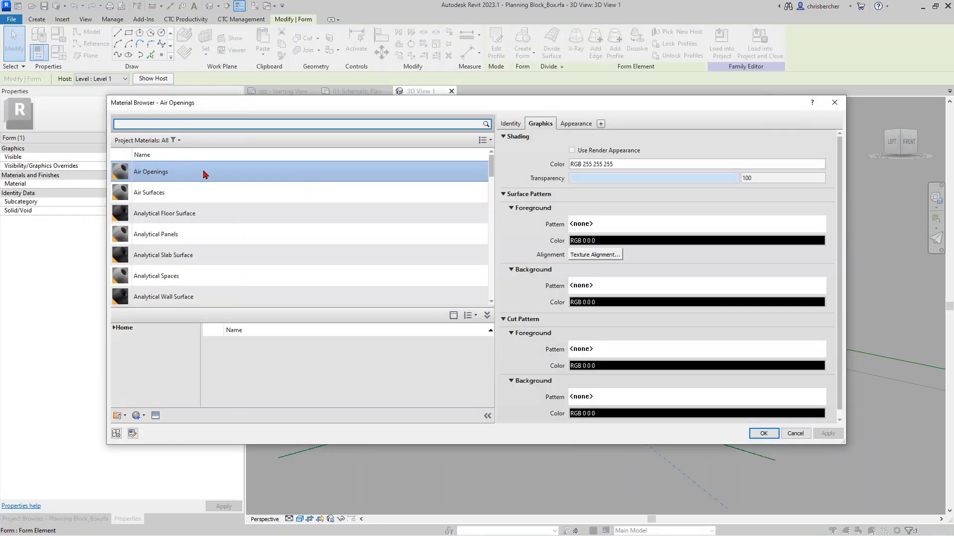
{"action": "left_click", "coordinate": [757, 431]}
{"action": "left_click", "coordinate": [240, 183]}
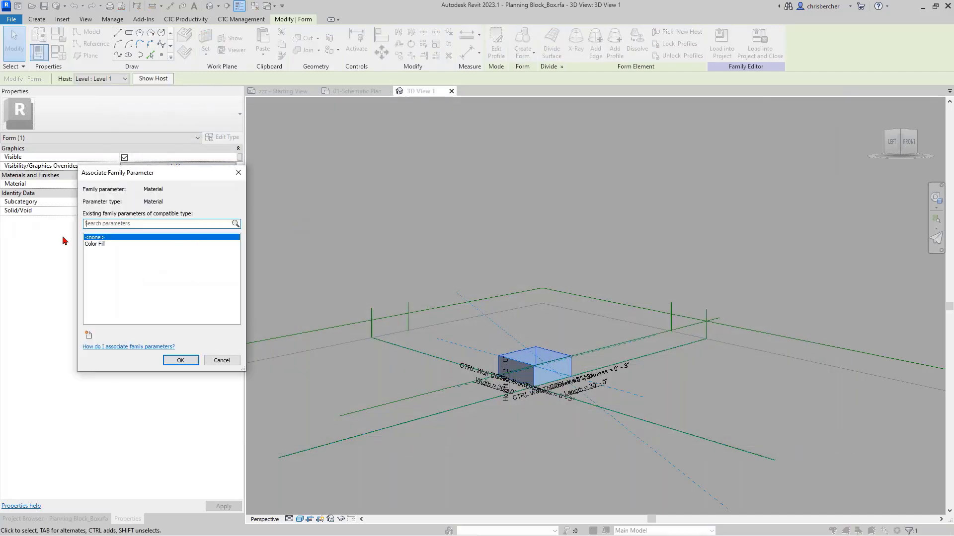
{"action": "left_click", "coordinate": [89, 244]}
{"action": "left_click", "coordinate": [194, 363]}
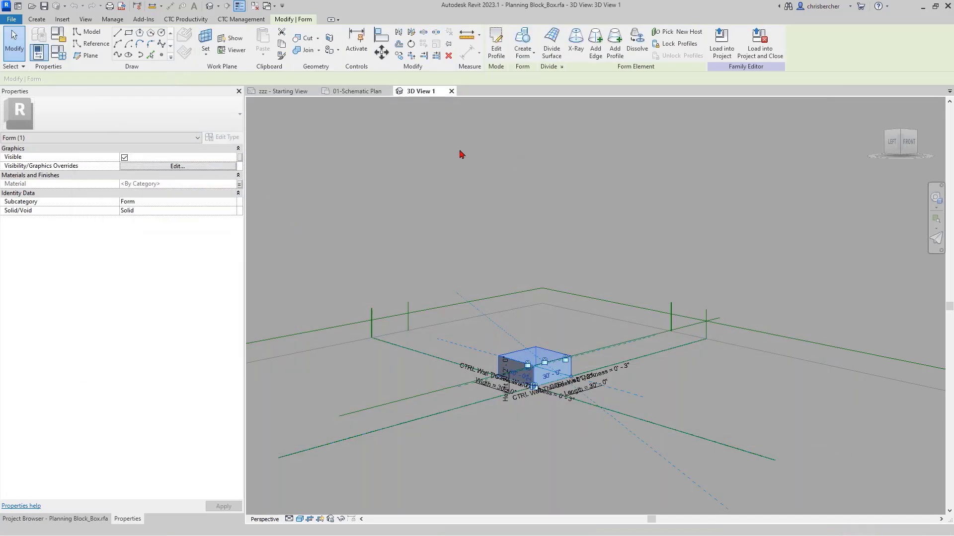
Load the Planning Block_Box family back into the project, overwriting the existing version and making the family editable.
{"action": "left_click", "coordinate": [721, 42]}
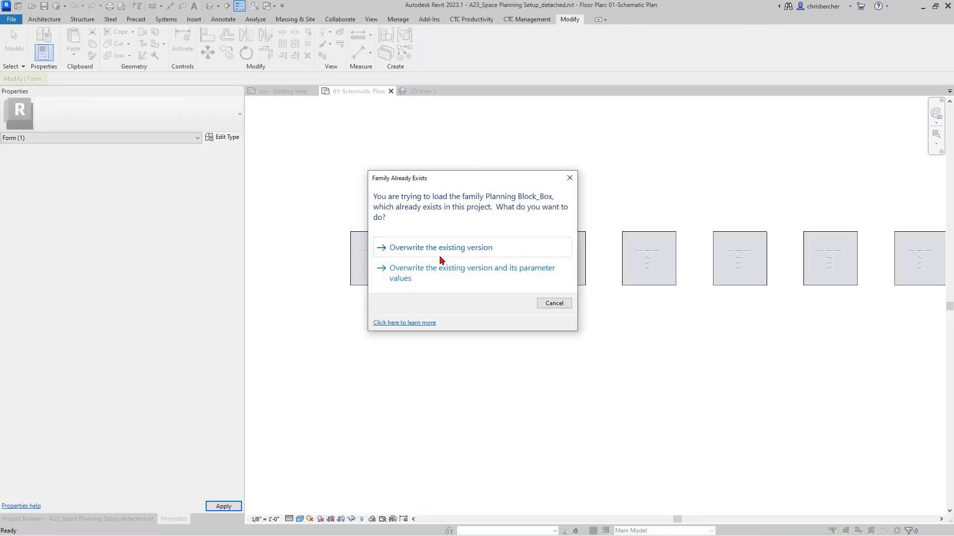
{"action": "left_click", "coordinate": [442, 248]}
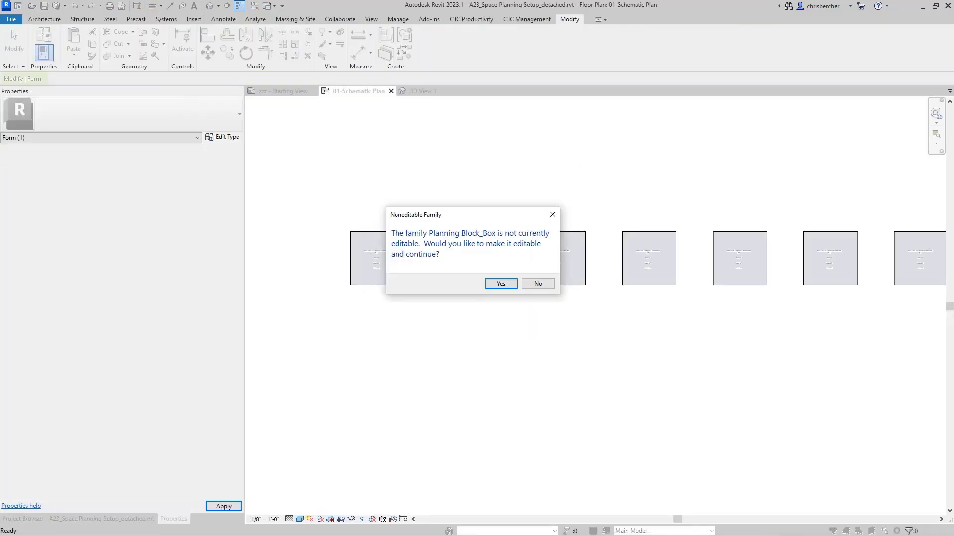
{"action": "left_click", "coordinate": [497, 284]}
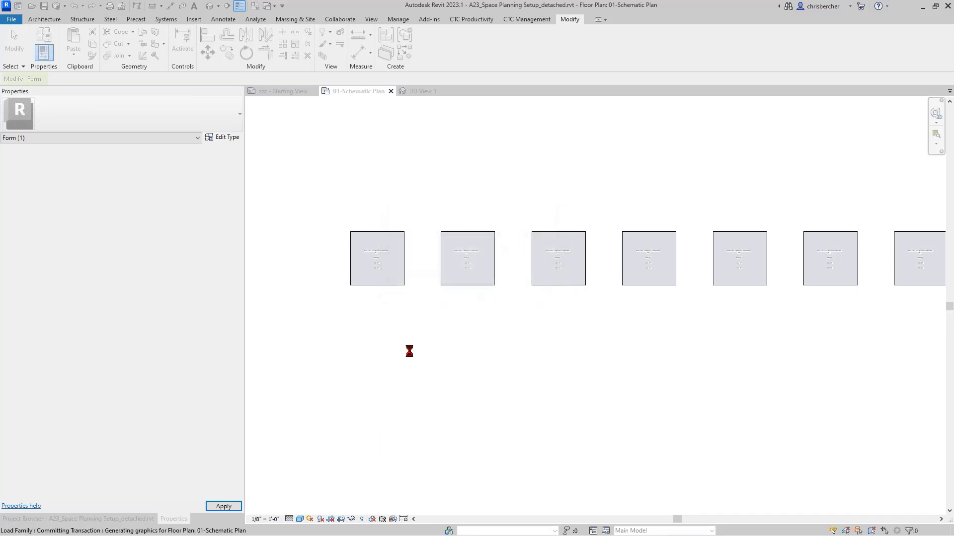
{"action": "scroll", "coordinate": [490, 341], "scroll_direction": "down", "scroll_amount": 2}
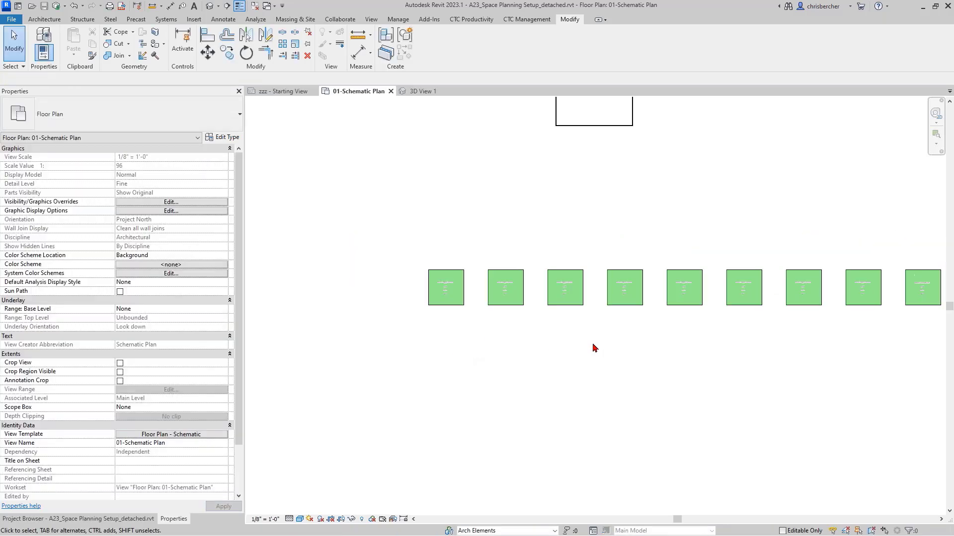
{"action": "middle_click_drag", "start_coordinate": [368, 337], "coordinate": [468, 323]}
Move the BIOLOGY: GENERAL PURPOSE A.1 mass into the lower-left corner of the building shell's lower wing.
{"action": "left_click", "coordinate": [366, 288]}
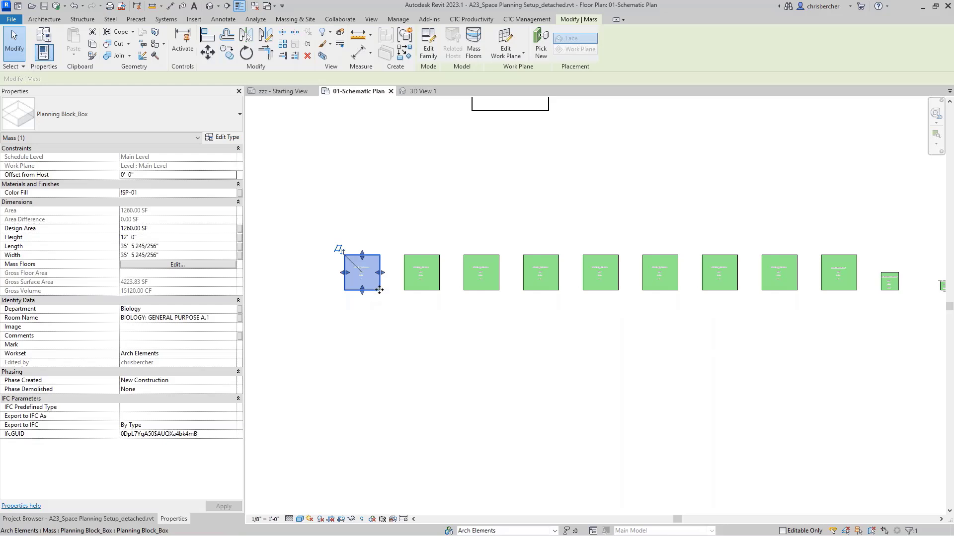
{"action": "left_click_drag", "start_coordinate": [380, 276], "coordinate": [471, 118]}
{"action": "middle_click_drag", "start_coordinate": [472, 118], "coordinate": [444, 245]}
{"action": "scroll", "coordinate": [444, 244], "scroll_direction": "up", "scroll_amount": 3}
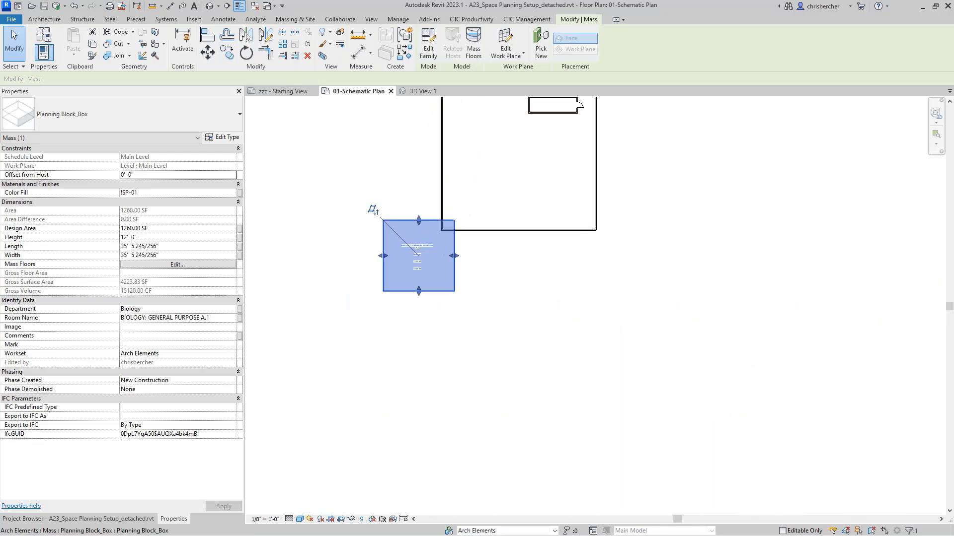
{"action": "left_click_drag", "start_coordinate": [449, 279], "coordinate": [507, 219]}
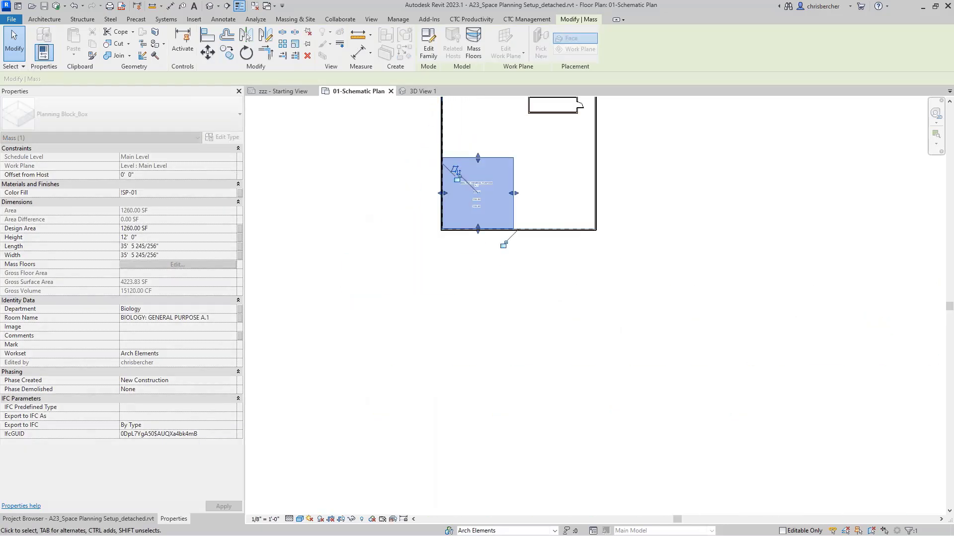
Reshape the BIOLOGY: GENERAL PURPOSE A.1 mass to a length of about 28'-3" and a width of about 45'-5".
{"action": "scroll", "coordinate": [489, 223], "scroll_direction": "up", "scroll_amount": 2}
{"action": "scroll", "coordinate": [476, 222], "scroll_direction": "up", "scroll_amount": 3}
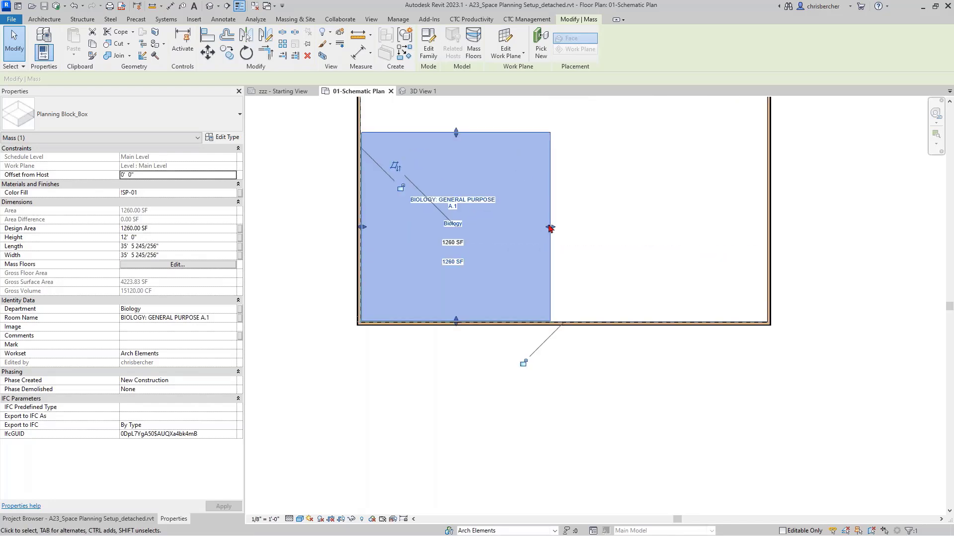
{"action": "left_click_drag", "start_coordinate": [551, 227], "coordinate": [512, 227]}
{"action": "middle_click_drag", "start_coordinate": [443, 133], "coordinate": [446, 185]}
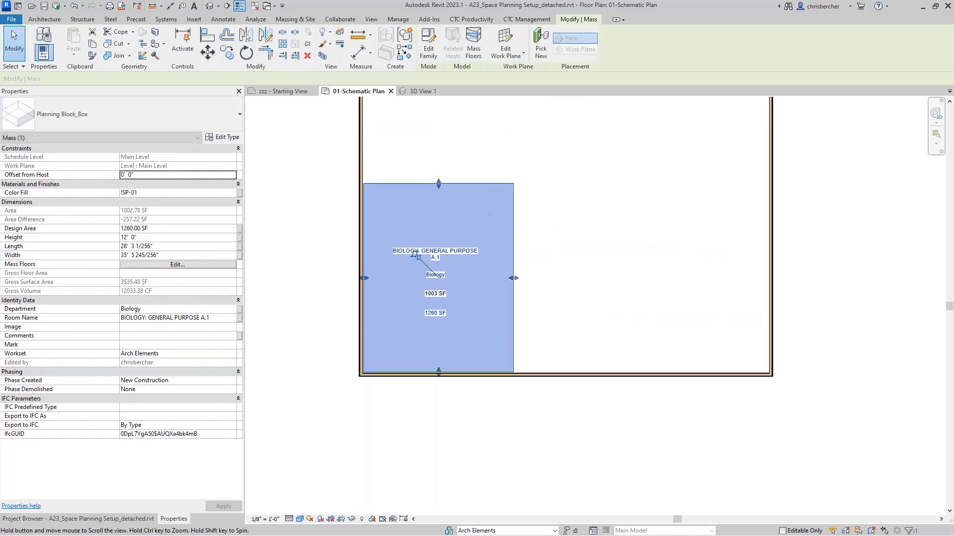
{"action": "left_click_drag", "start_coordinate": [445, 184], "coordinate": [443, 131]}
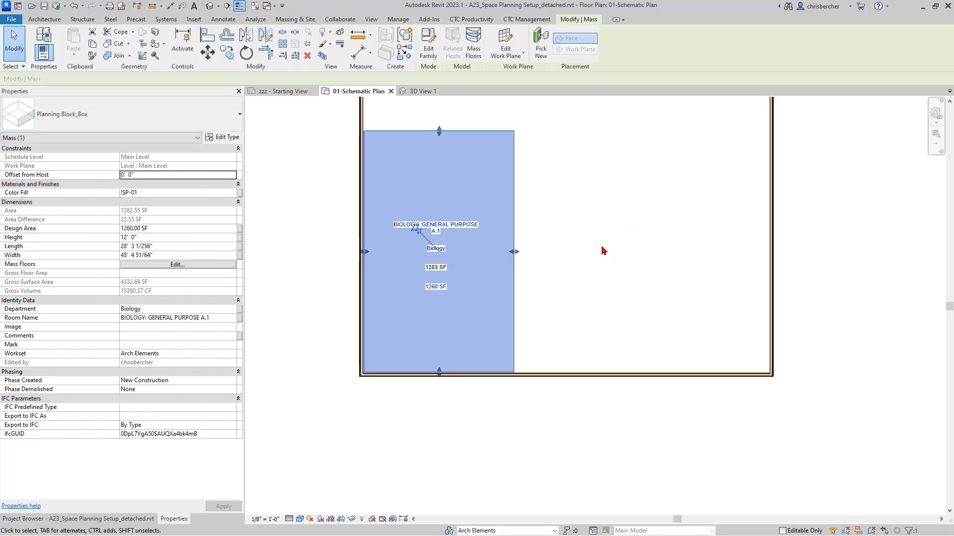
Move the remaining green Biology masses from the row to just below the building outline.
{"action": "scroll", "coordinate": [672, 422], "scroll_direction": "down", "scroll_amount": 10}
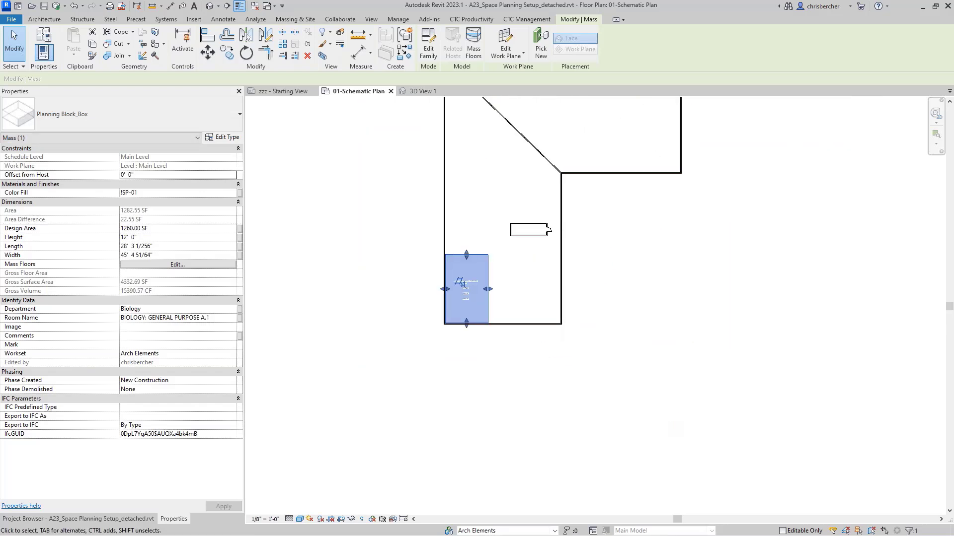
{"action": "scroll", "coordinate": [673, 427], "scroll_direction": "down", "scroll_amount": 1}
{"action": "middle_click_drag", "start_coordinate": [552, 377], "coordinate": [508, 274]}
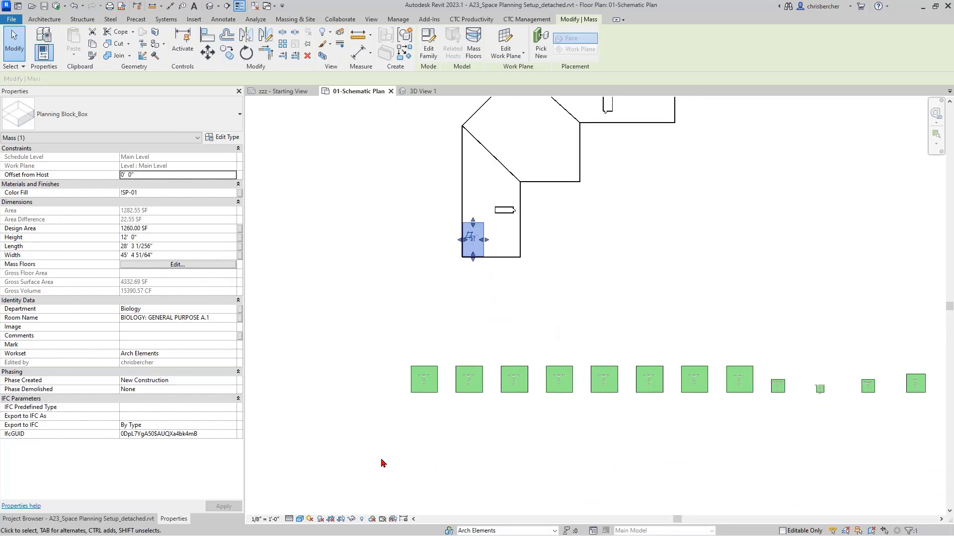
{"action": "left_click_drag", "start_coordinate": [399, 447], "coordinate": [914, 315]}
{"action": "middle_click_drag", "start_coordinate": [845, 381], "coordinate": [645, 383]}
{"action": "scroll", "coordinate": [611, 449], "scroll_direction": "down", "scroll_amount": 2}
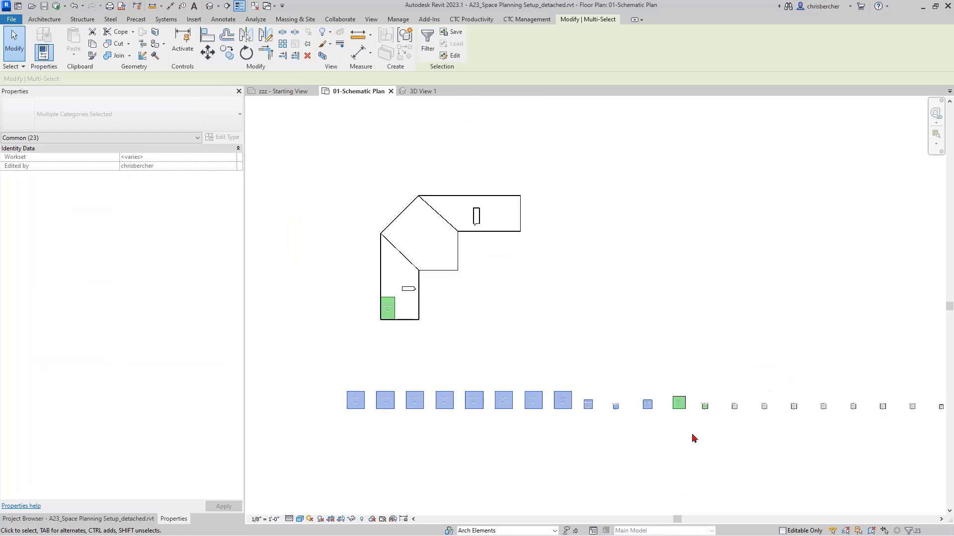
{"action": "left_click_drag", "start_coordinate": [715, 431], "coordinate": [323, 327]}
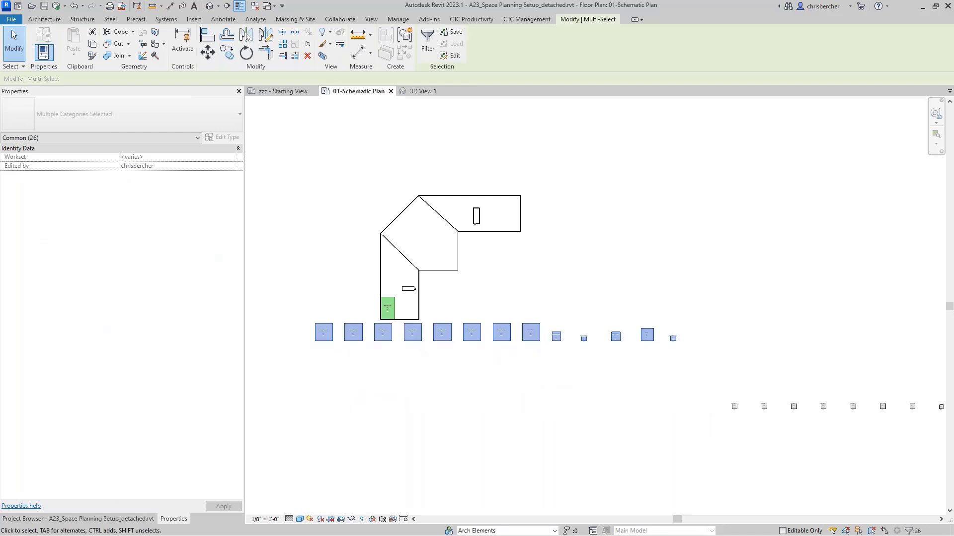
{"action": "left_click", "coordinate": [389, 386]}
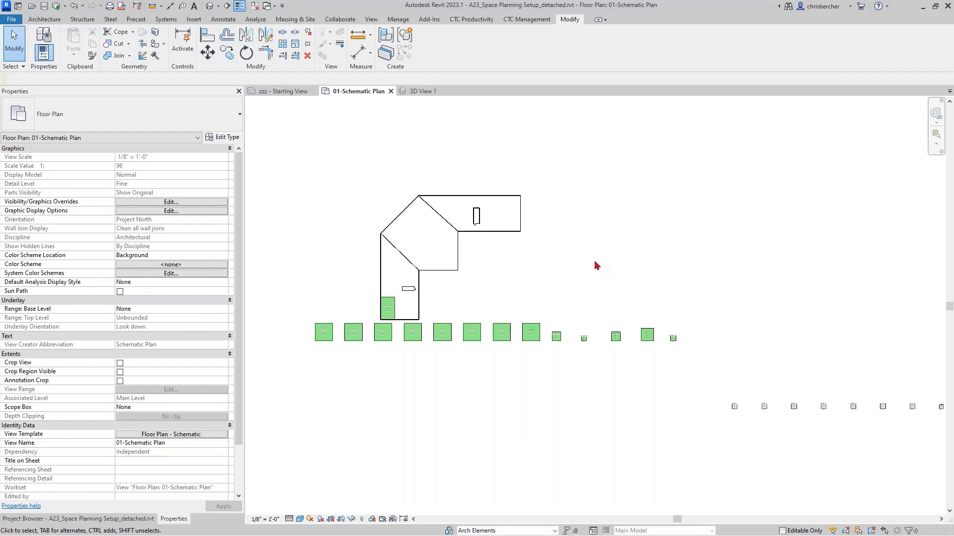
Move the BIOLOGY: GENERAL PURPOSE B.1 mass to the lower wing's upper-left corner and reduce its width to about 30'-4".
{"action": "middle_click_drag", "start_coordinate": [693, 286], "coordinate": [671, 296]}
{"action": "scroll", "coordinate": [694, 390], "scroll_direction": "down", "scroll_amount": 2}
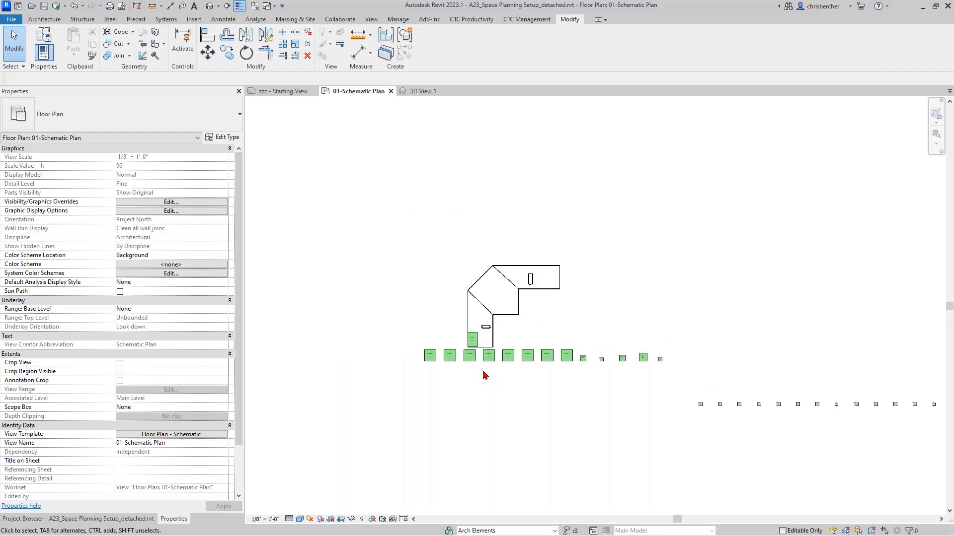
{"action": "scroll", "coordinate": [497, 348], "scroll_direction": "up", "scroll_amount": 4}
{"action": "scroll", "coordinate": [512, 340], "scroll_direction": "up", "scroll_amount": 1}
{"action": "left_click", "coordinate": [553, 335]}
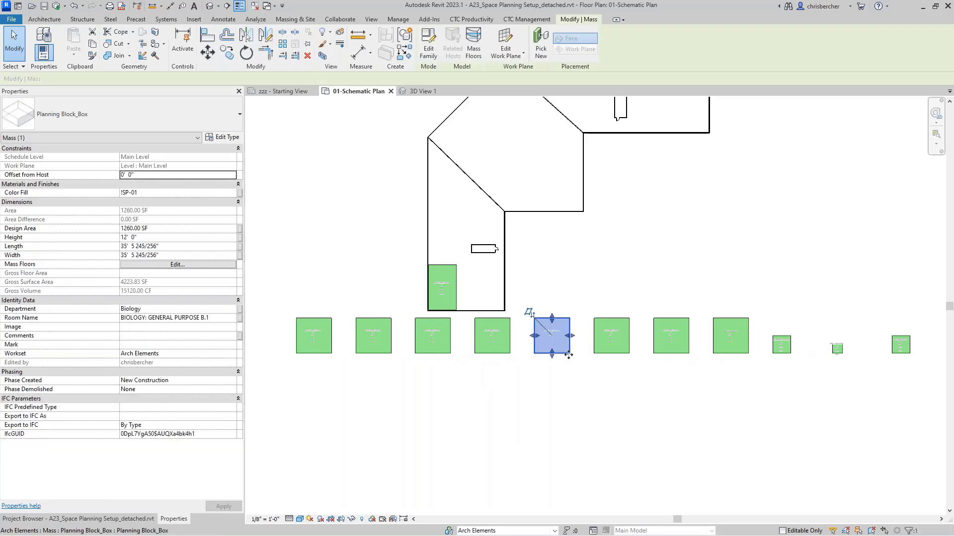
{"action": "left_click_drag", "start_coordinate": [493, 260], "coordinate": [462, 180]}
{"action": "scroll", "coordinate": [462, 180], "scroll_direction": "up", "scroll_amount": 4}
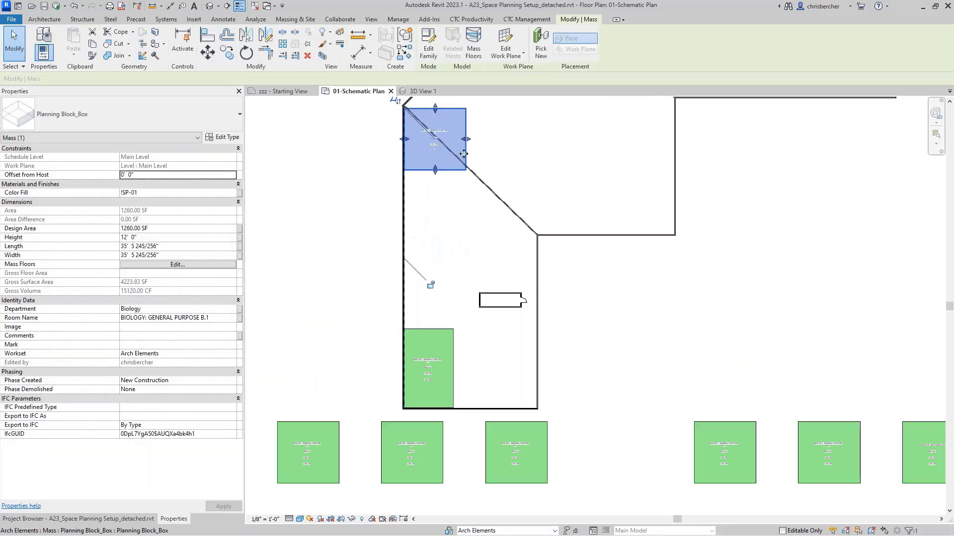
{"action": "scroll", "coordinate": [532, 289], "scroll_direction": "down", "scroll_amount": 1}
{"action": "left_click_drag", "start_coordinate": [461, 253], "coordinate": [462, 239]}
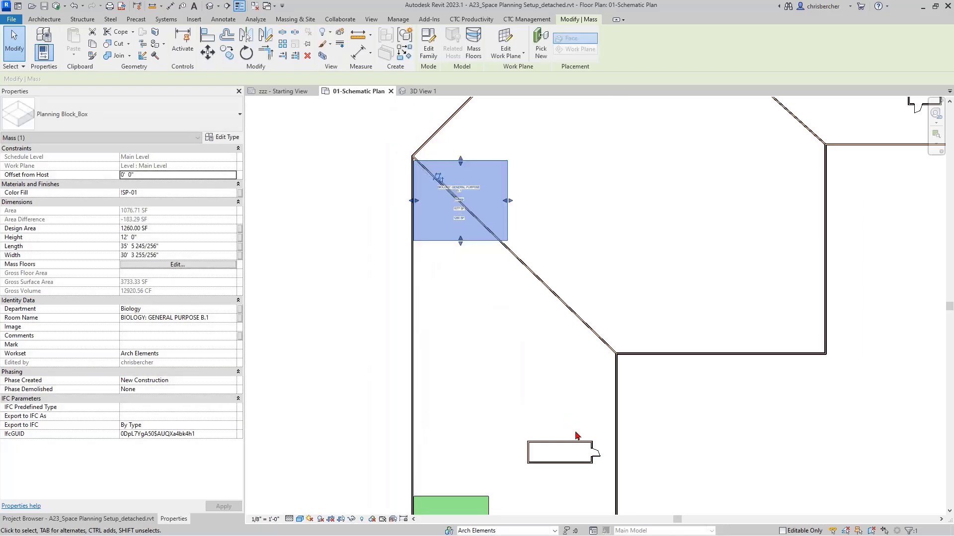
Move the BIOLOGY: GENERAL PURPOSE B.2 mass out of the row into the open space right of the lower wing.
{"action": "scroll", "coordinate": [576, 436], "scroll_direction": "down", "scroll_amount": 4}
{"action": "middle_click_drag", "start_coordinate": [667, 451], "coordinate": [614, 298]}
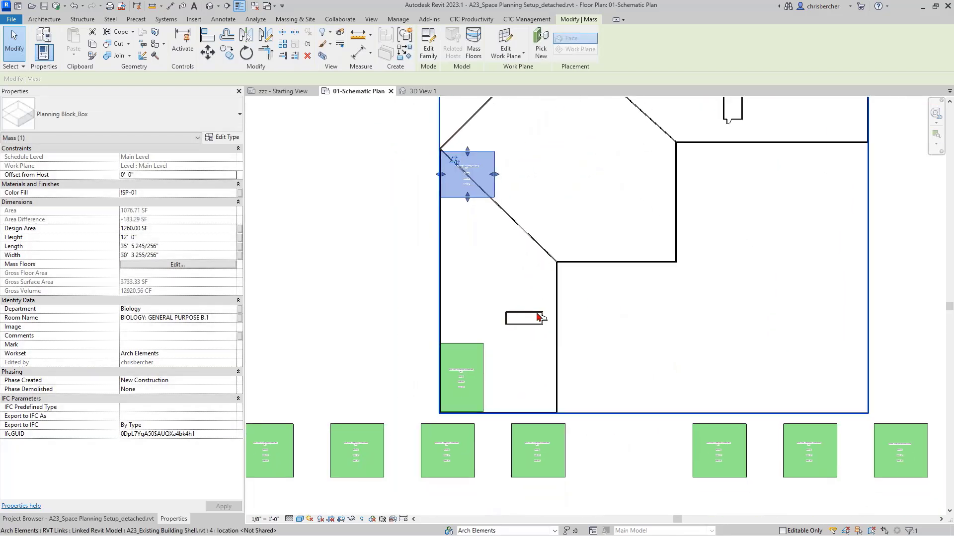
{"action": "scroll", "coordinate": [521, 315], "scroll_direction": "down", "scroll_amount": 3}
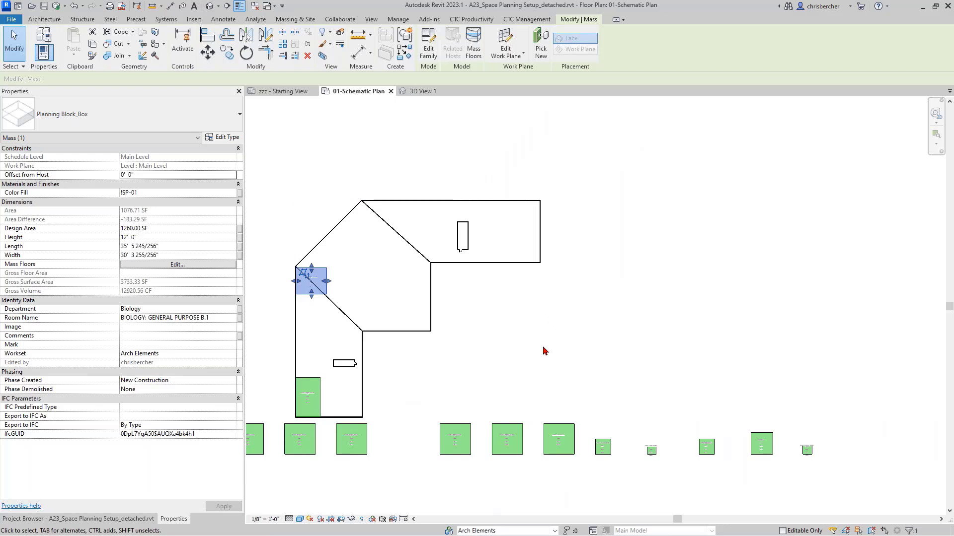
{"action": "scroll", "coordinate": [534, 338], "scroll_direction": "down", "scroll_amount": 1}
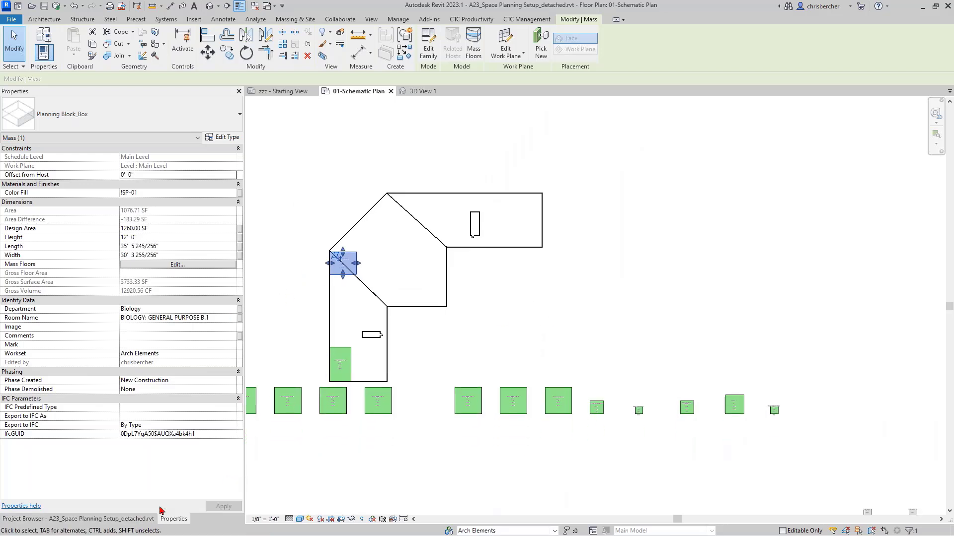
{"action": "scroll", "coordinate": [646, 305], "scroll_direction": "down", "scroll_amount": 2}
{"action": "middle_click_drag", "start_coordinate": [656, 311], "coordinate": [577, 328]}
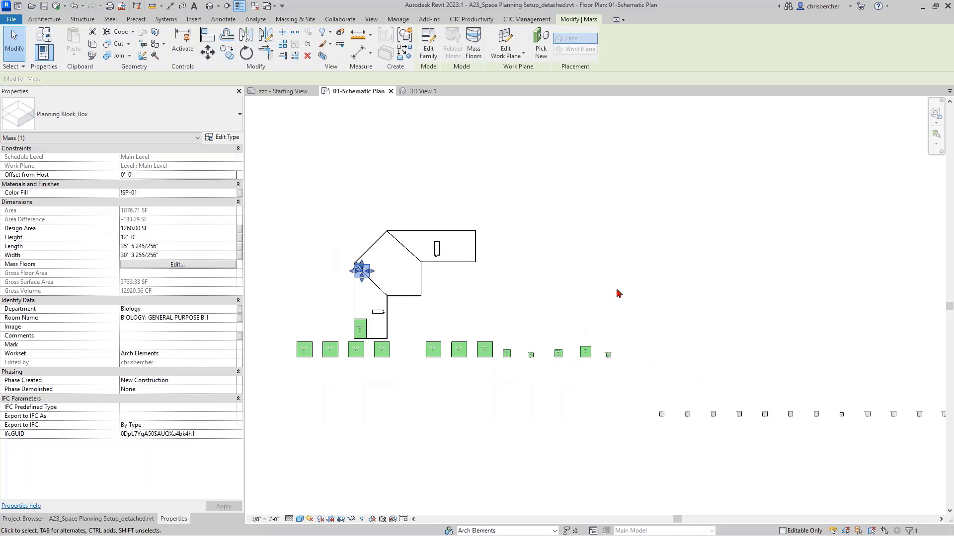
{"action": "left_click", "coordinate": [432, 264]}
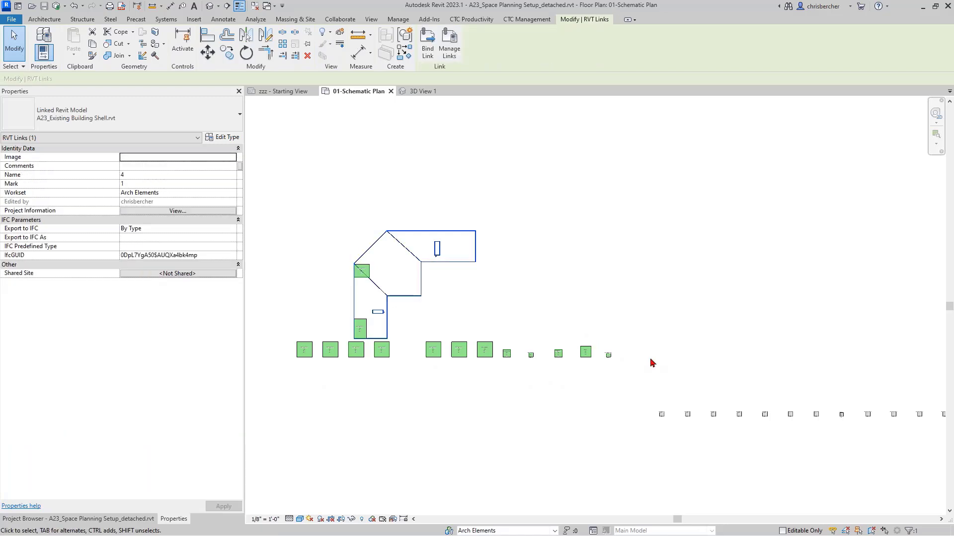
{"action": "left_click", "coordinate": [433, 350]}
{"action": "scroll", "coordinate": [427, 348], "scroll_direction": "up", "scroll_amount": 4}
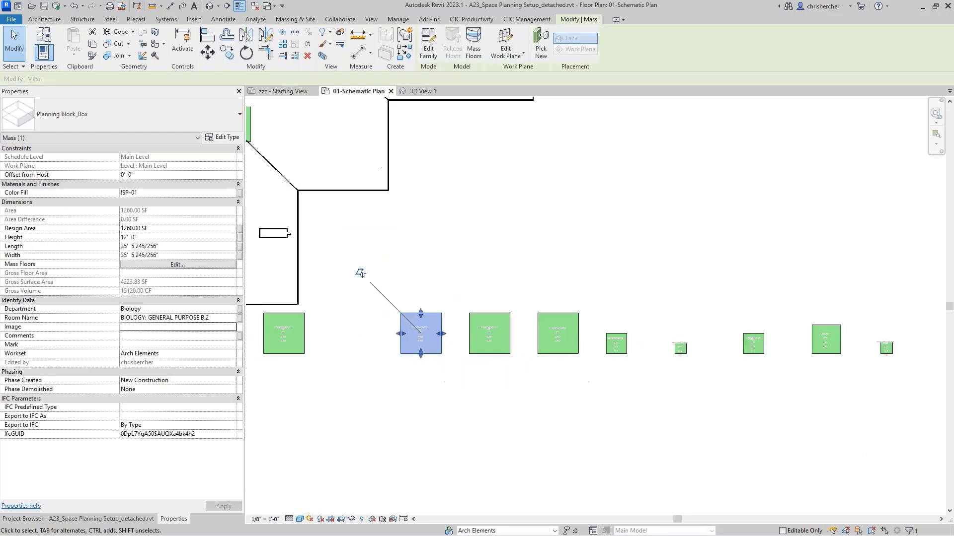
{"action": "left_click_drag", "start_coordinate": [438, 353], "coordinate": [497, 238]}
{"action": "left_click", "coordinate": [614, 342]}
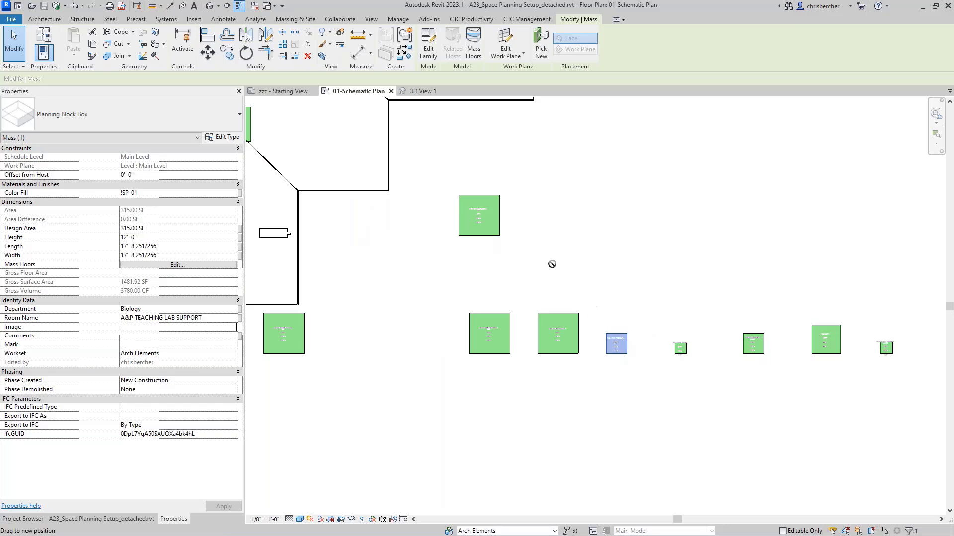
{"action": "left_click_drag", "start_coordinate": [552, 263], "coordinate": [512, 240]}
{"action": "left_click", "coordinate": [935, 521]}
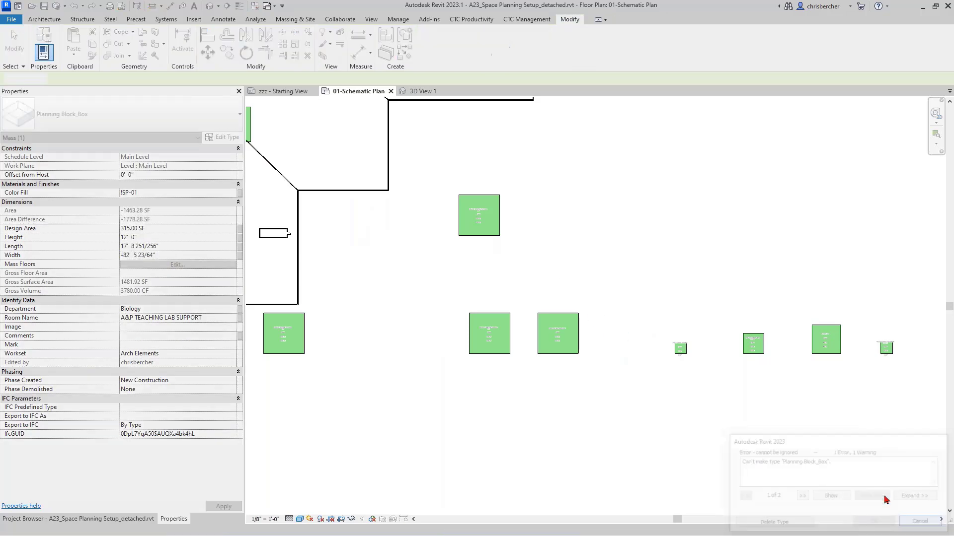
Move the A&P TEACHING LAB SUPPORT mass beside the lower-right side of the BIOLOGY: GENERAL PURPOSE B.2 mass, with their bottom edges aligned.
{"action": "left_click", "coordinate": [617, 344]}
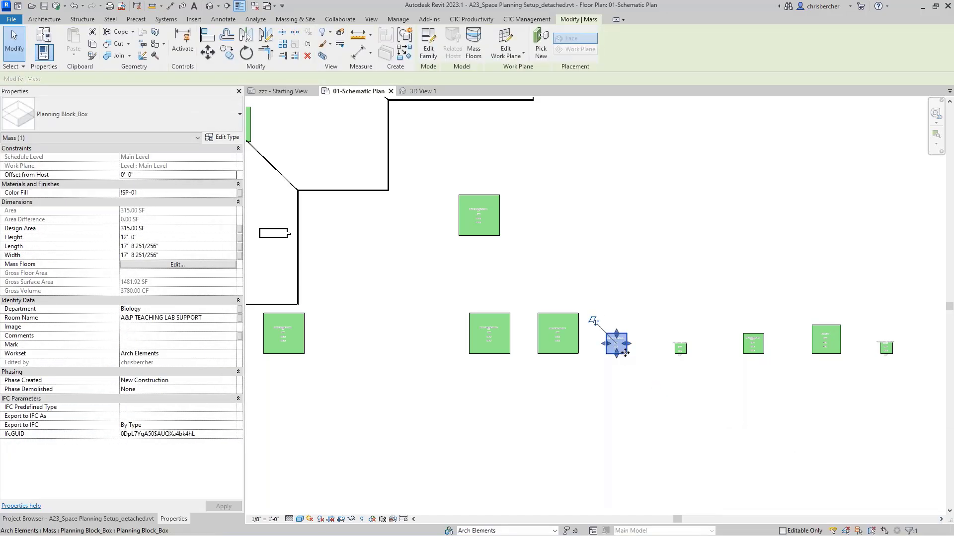
{"action": "left_click_drag", "start_coordinate": [616, 343], "coordinate": [520, 240]}
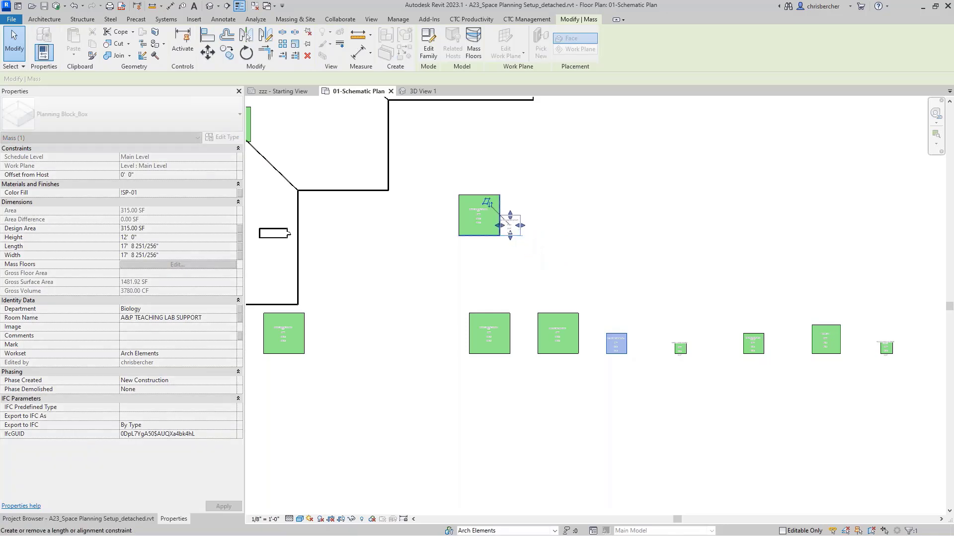
{"action": "left_click", "coordinate": [566, 310]}
{"action": "scroll", "coordinate": [544, 205], "scroll_direction": "up", "scroll_amount": 5}
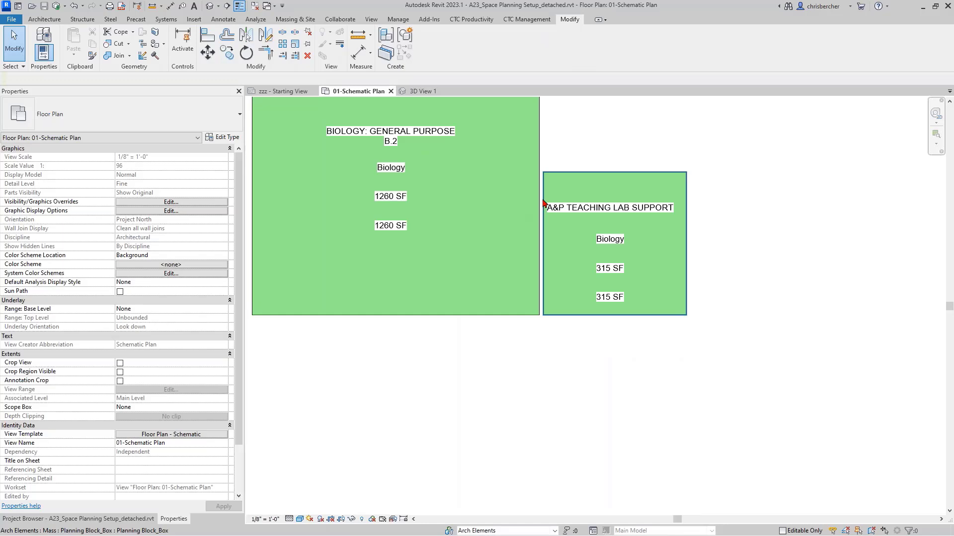
{"action": "left_click", "coordinate": [544, 205]}
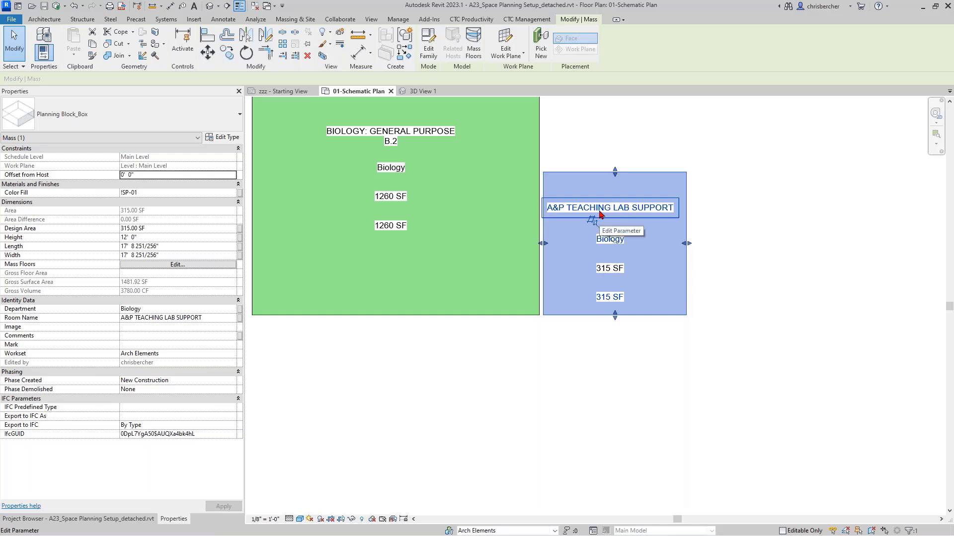
{"action": "scroll", "coordinate": [742, 264], "scroll_direction": "down", "scroll_amount": 4}
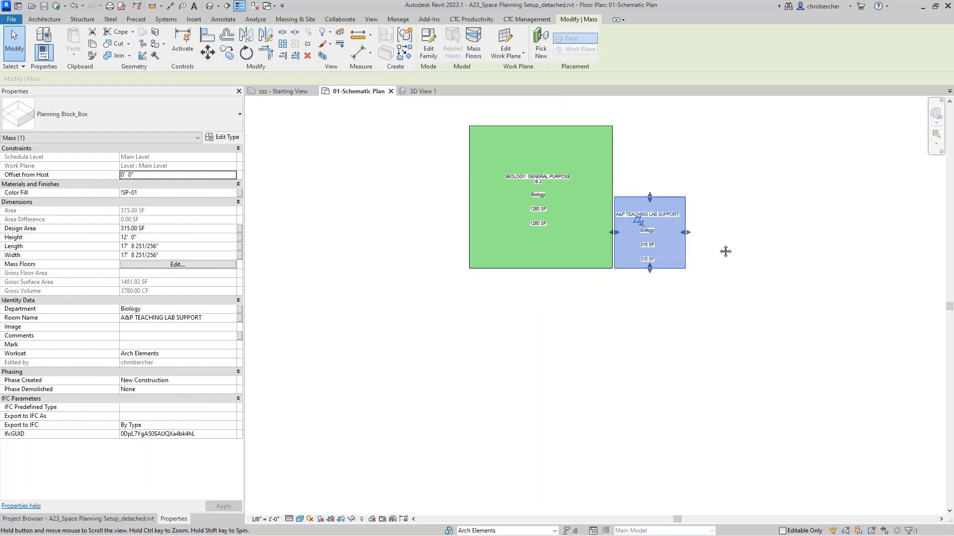
Change the GENETICS / MICROBIOLOGY mass to the Planning Block_L type.
{"action": "left_click", "coordinate": [761, 485]}
{"action": "middle_click_drag", "start_coordinate": [657, 461], "coordinate": [585, 289]}
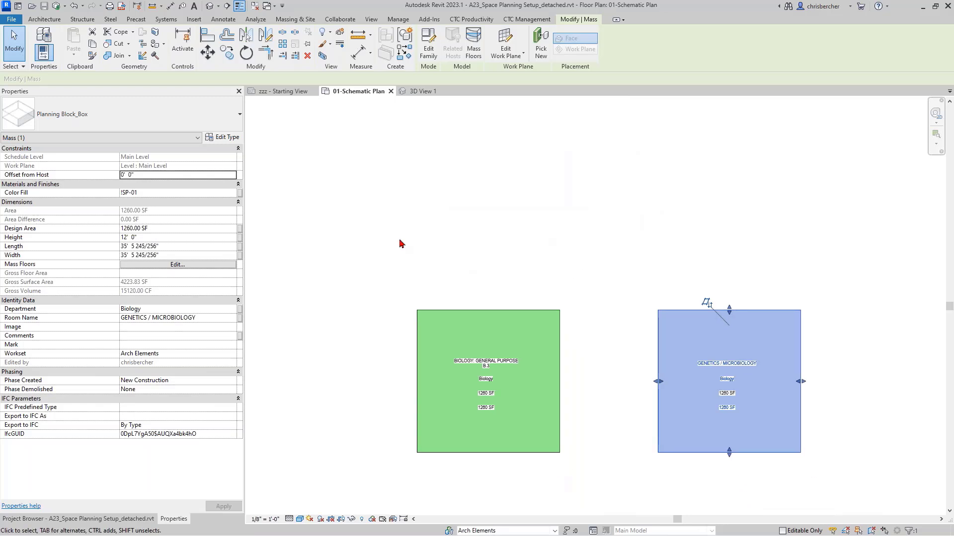
{"action": "left_click", "coordinate": [147, 131]}
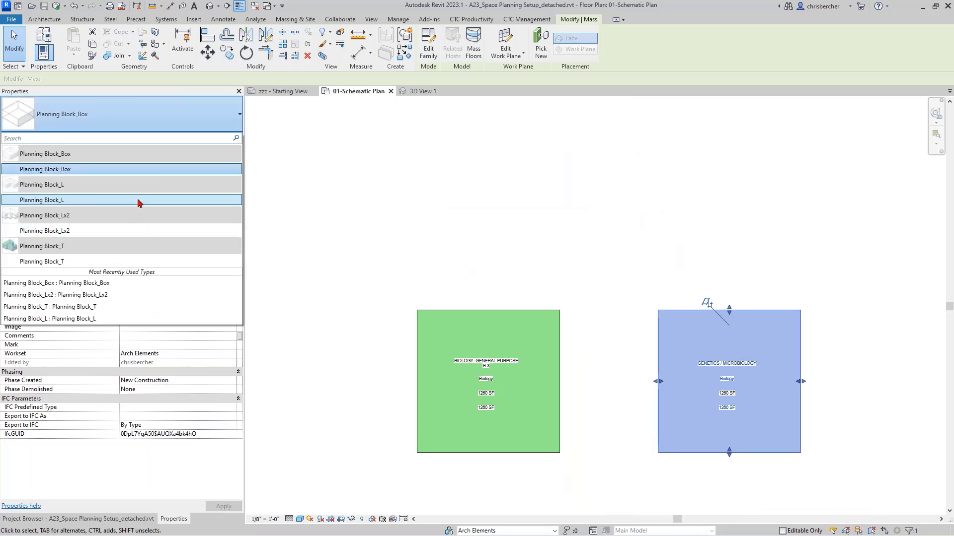
{"action": "left_click", "coordinate": [138, 201]}
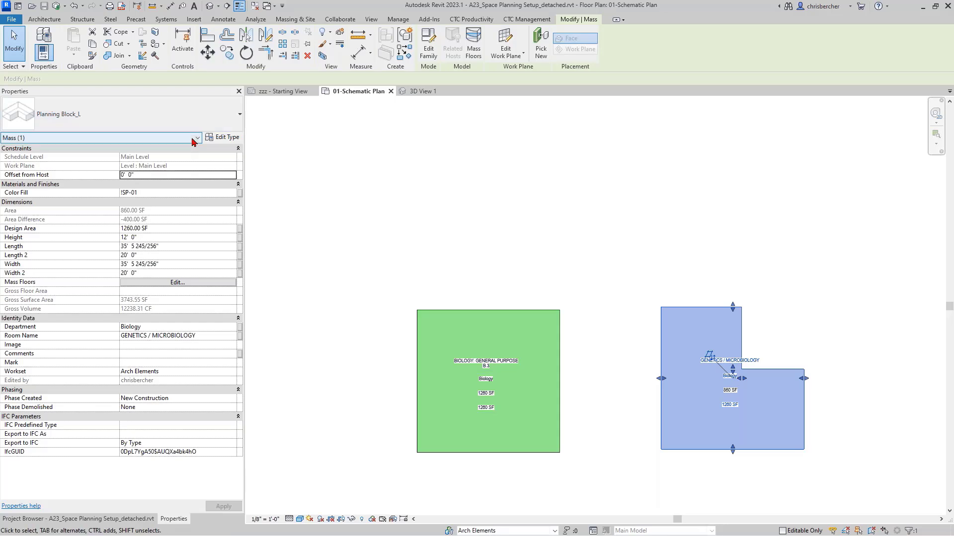
Change the L-shaped GENETICS / MICROBIOLOGY mass to the Planning Block_Lx2 type.
{"action": "left_click", "coordinate": [172, 115]}
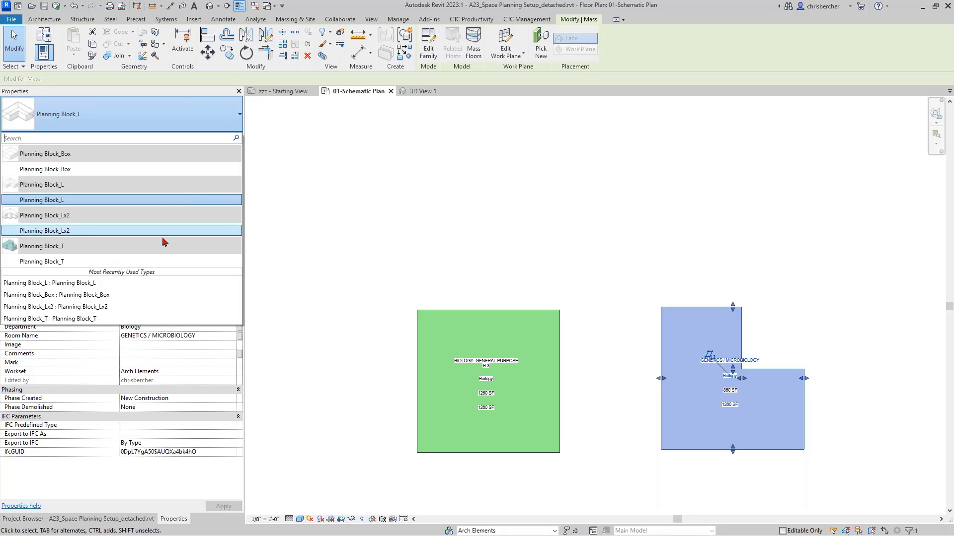
{"action": "left_click", "coordinate": [184, 242]}
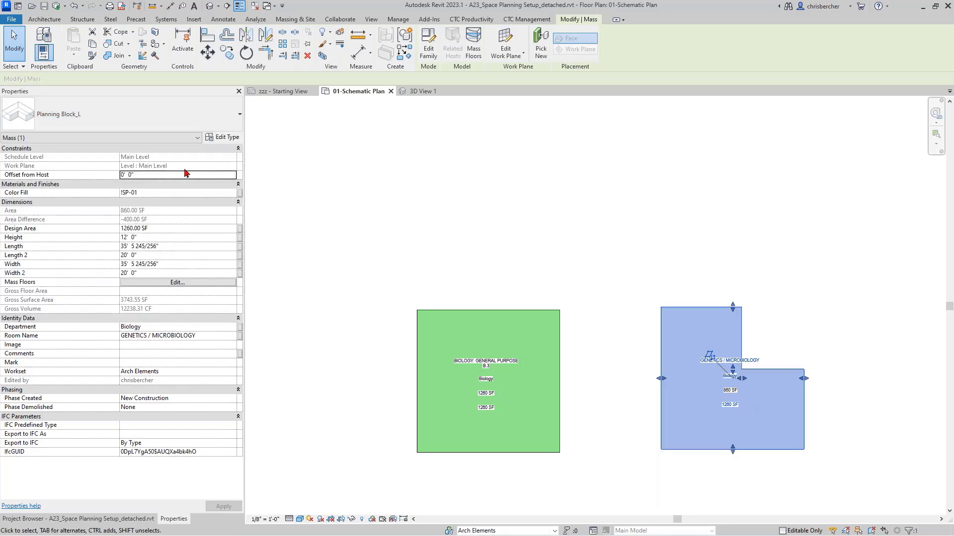
{"action": "left_click", "coordinate": [78, 127]}
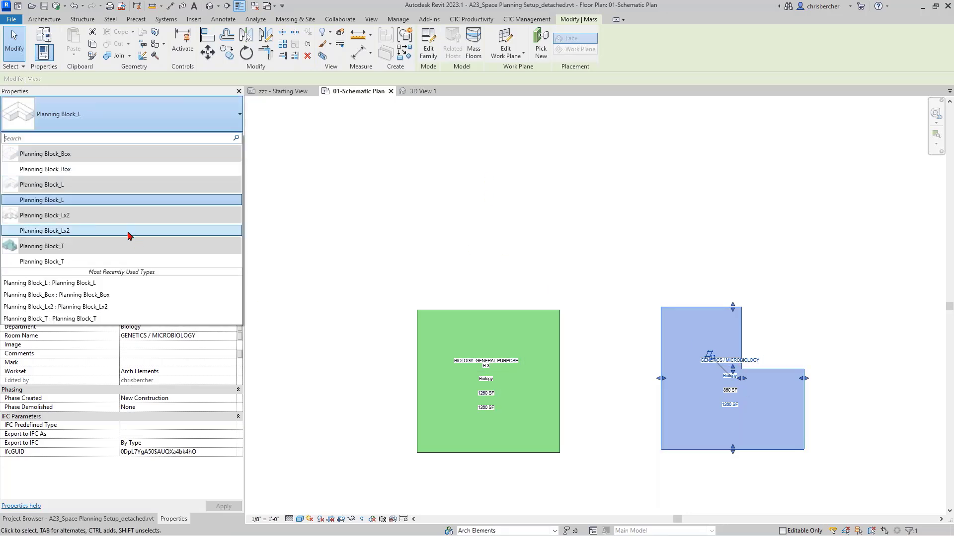
{"action": "left_click", "coordinate": [127, 232]}
{"action": "scroll", "coordinate": [555, 258], "scroll_direction": "up", "scroll_amount": 3}
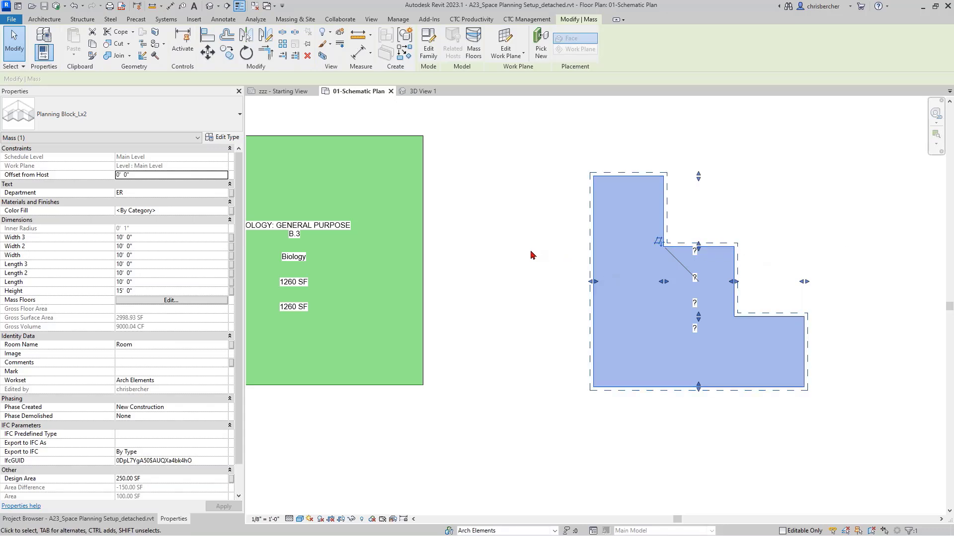
{"action": "key", "text": "a"}
{"action": "key", "text": "l"}
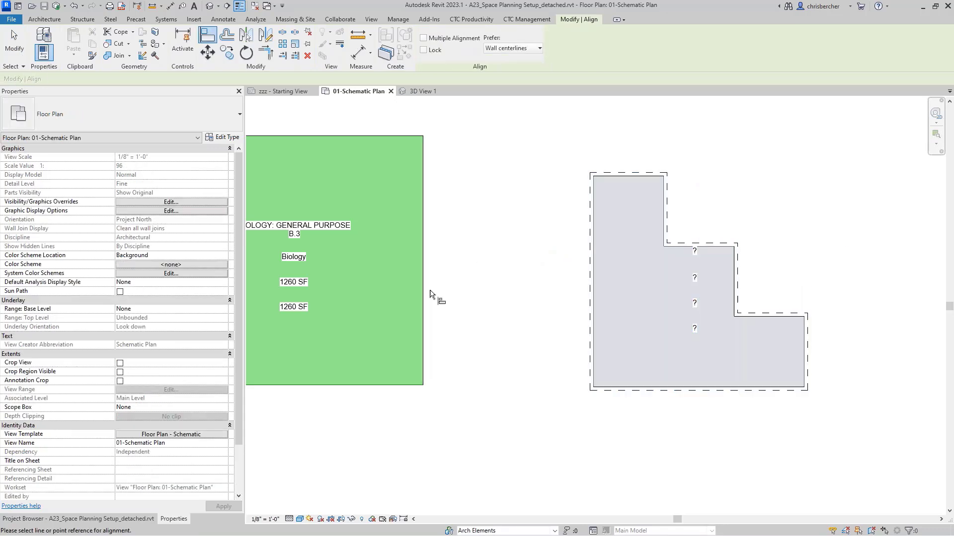
{"action": "key", "text": "Escape"}
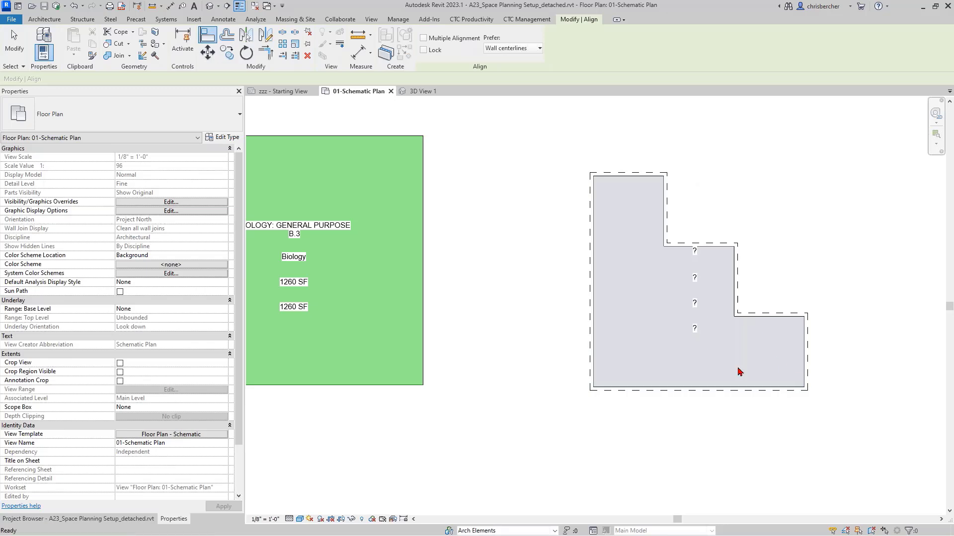
Move the BIOLOGY: GENERAL PURPOSE B.3 mass by its lower-right corner so it sits against the left side of the stepped Planning Block_Lx2 mass.
{"action": "middle_click_drag", "start_coordinate": [656, 273], "coordinate": [664, 282]}
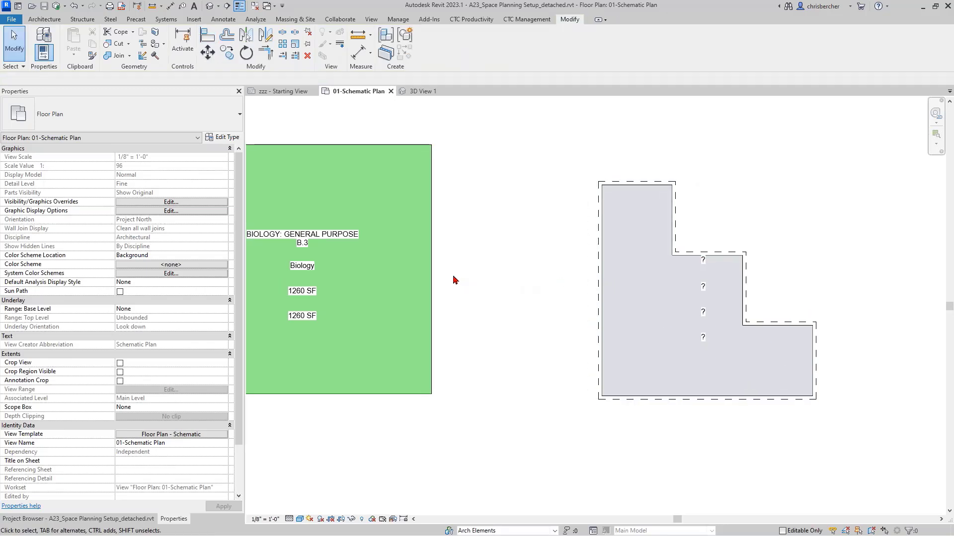
{"action": "left_click", "coordinate": [440, 286]}
{"action": "key", "text": "m"}
{"action": "key", "text": "v"}
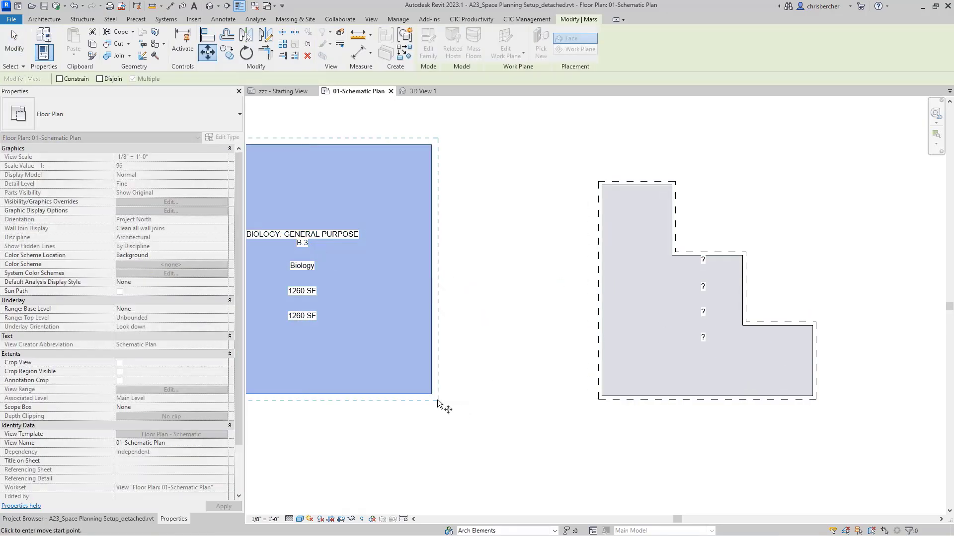
{"action": "scroll", "coordinate": [434, 396], "scroll_direction": "up", "scroll_amount": 3}
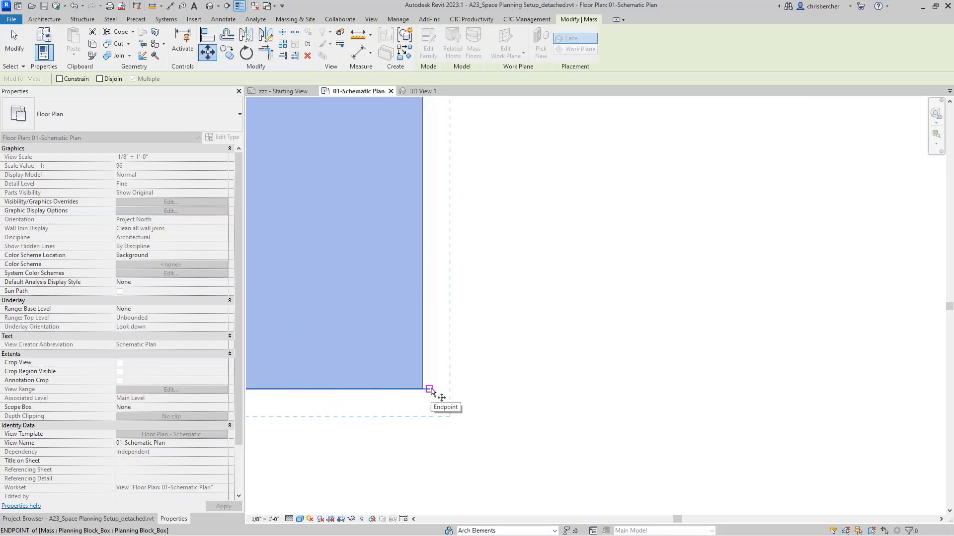
{"action": "left_click", "coordinate": [429, 390]}
{"action": "middle_click_drag", "start_coordinate": [624, 393], "coordinate": [442, 356]}
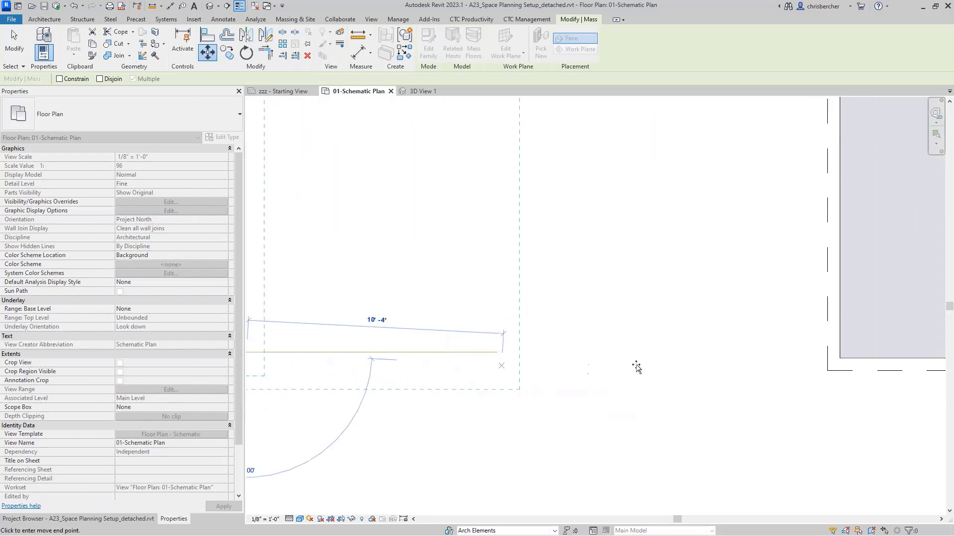
{"action": "left_click", "coordinate": [824, 354]}
{"action": "scroll", "coordinate": [762, 340], "scroll_direction": "down", "scroll_amount": 2}
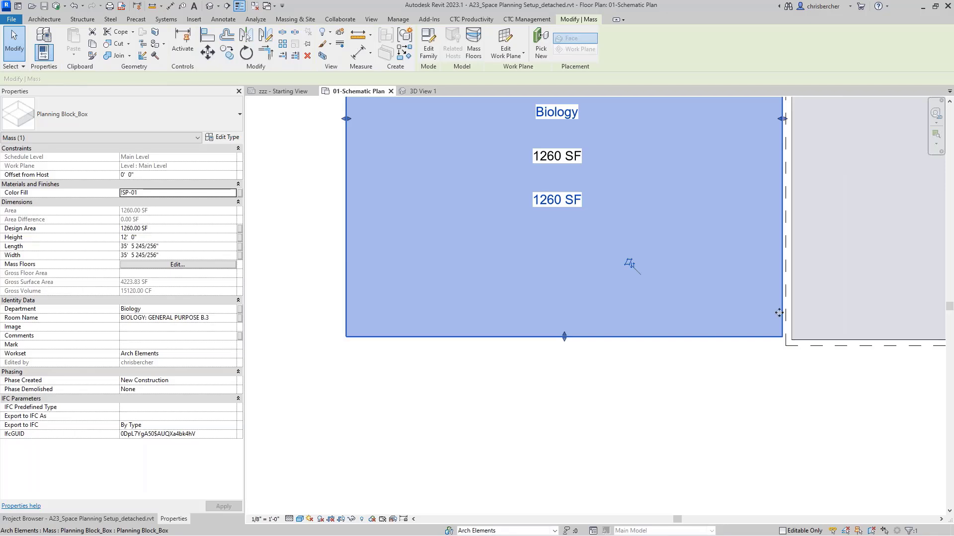
{"action": "scroll", "coordinate": [760, 362], "scroll_direction": "down", "scroll_amount": 1}
{"action": "left_click", "coordinate": [757, 366]}
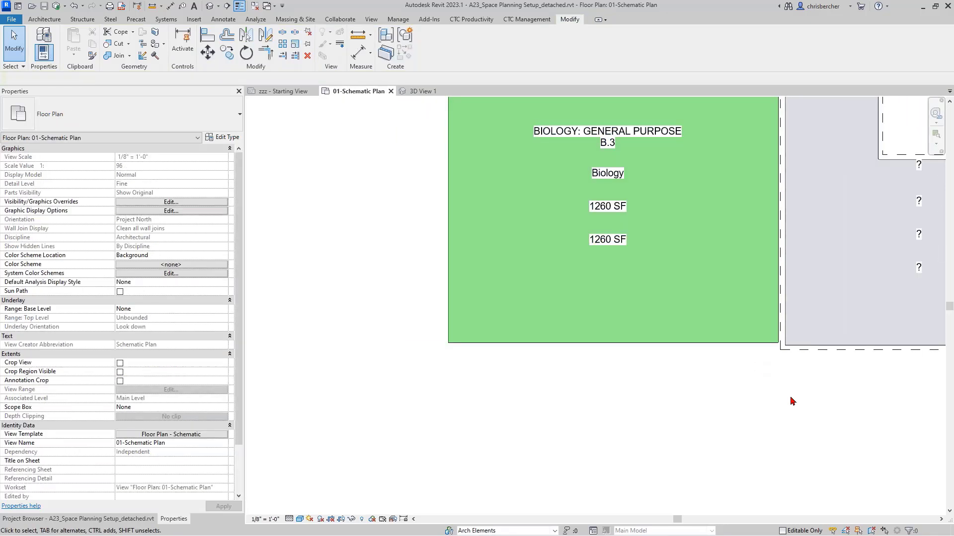
Turn on Radius Corners in the type properties of the stepped Planning Block_Lx2 mass.
{"action": "middle_click_drag", "start_coordinate": [790, 403], "coordinate": [683, 434]}
{"action": "scroll", "coordinate": [625, 406], "scroll_direction": "down", "scroll_amount": 1}
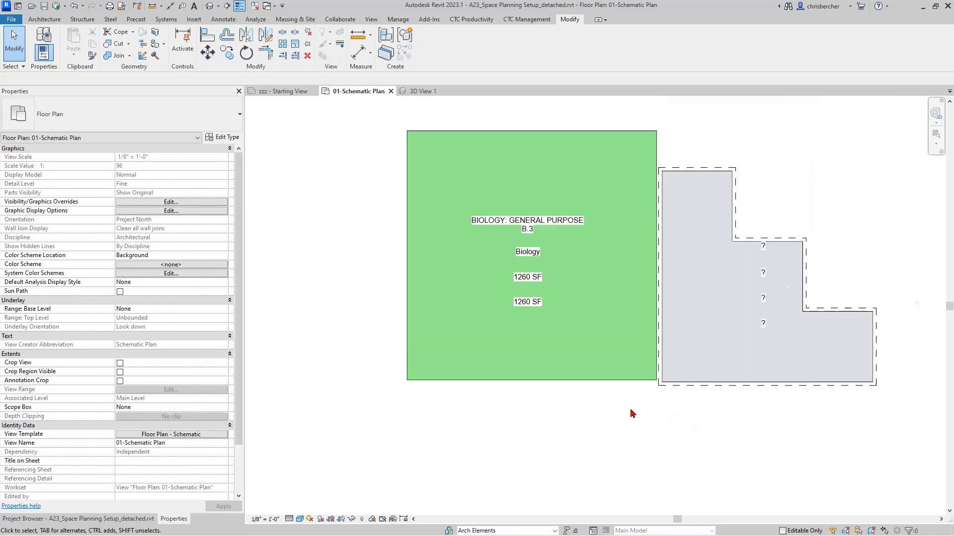
{"action": "left_click", "coordinate": [665, 330]}
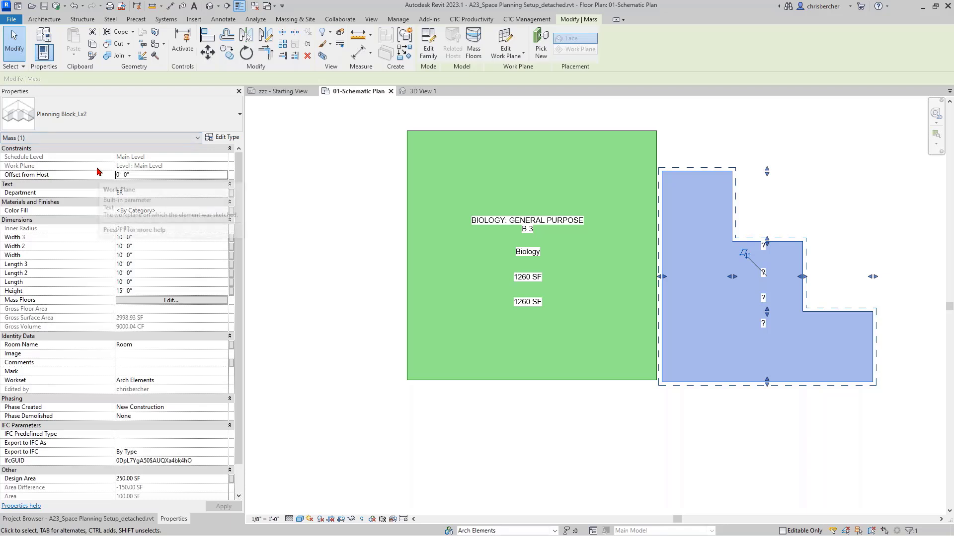
{"action": "scroll", "coordinate": [177, 312], "scroll_direction": "down", "scroll_amount": 2}
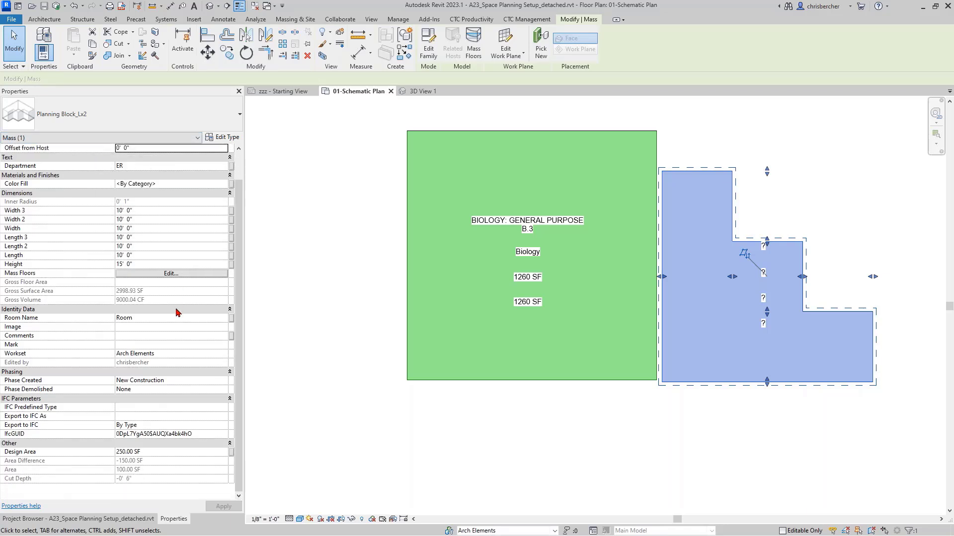
{"action": "scroll", "coordinate": [123, 388], "scroll_direction": "up", "scroll_amount": 2}
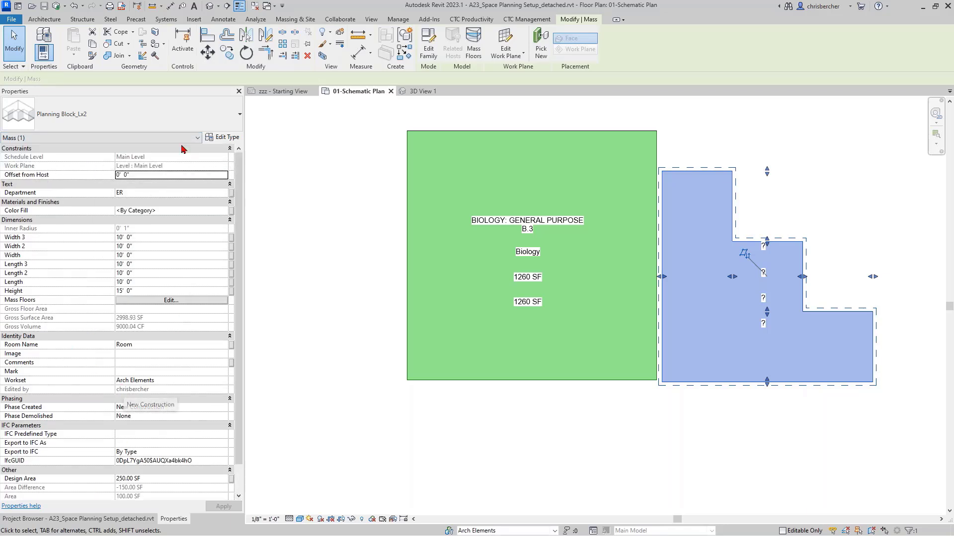
{"action": "left_click", "coordinate": [226, 138]}
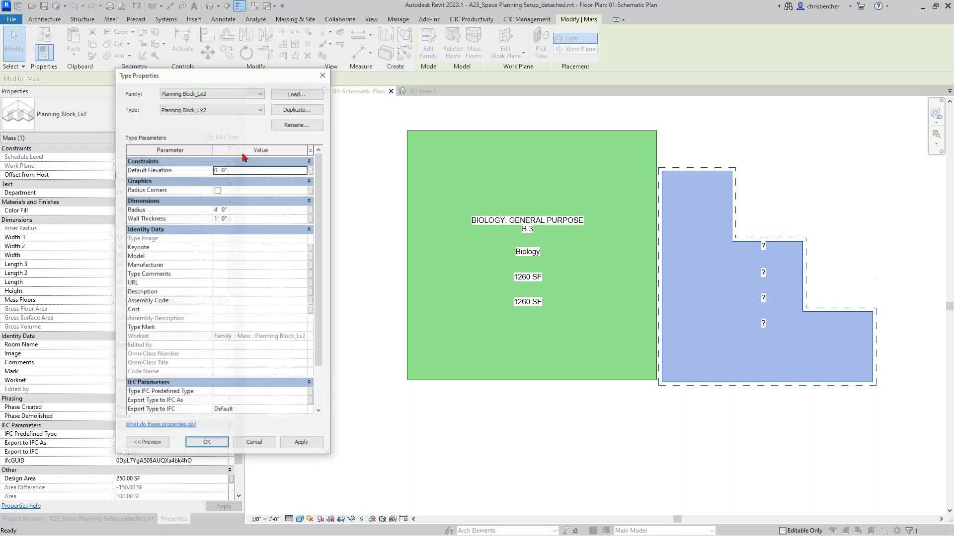
{"action": "left_click", "coordinate": [218, 190]}
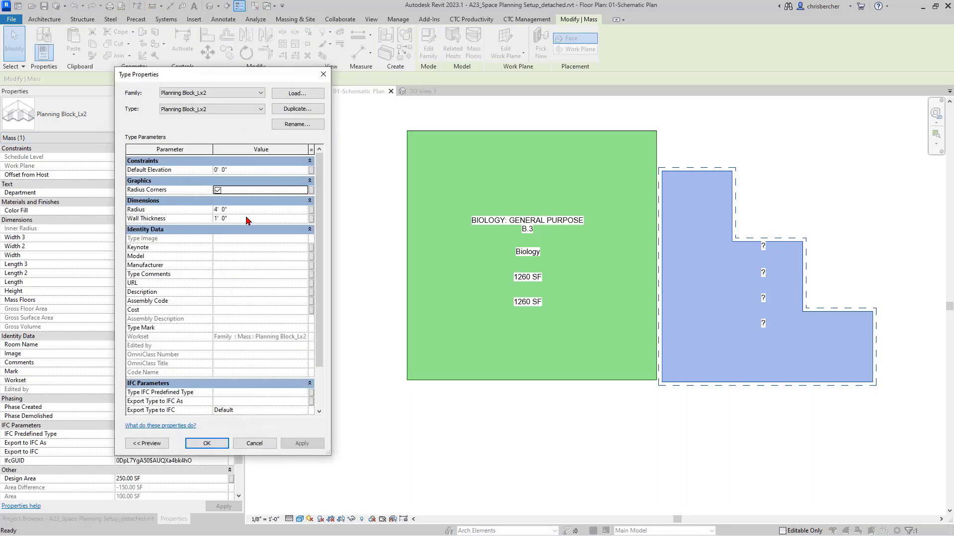
{"action": "left_click", "coordinate": [203, 443]}
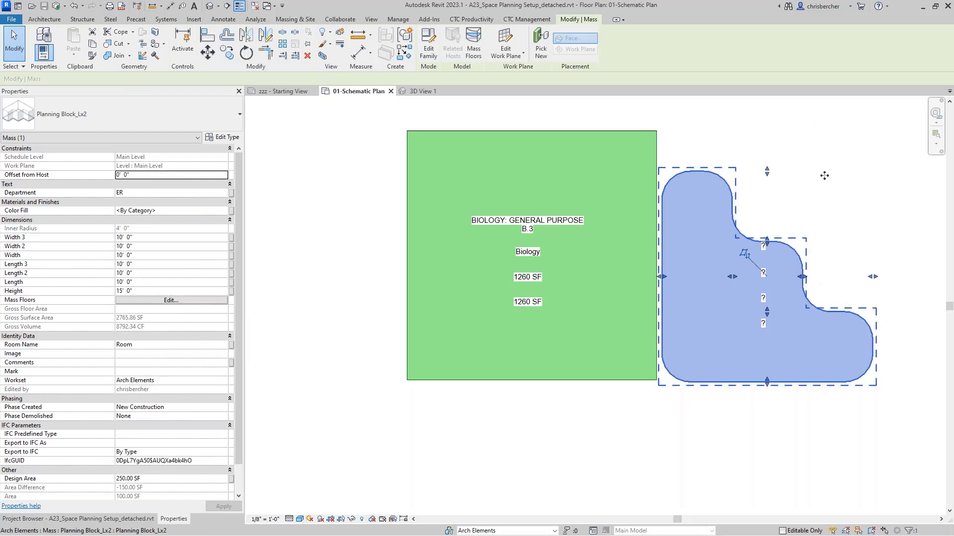
Move the rounded Planning Block_Lx2 mass upward and slightly away from the BIOLOGY: GENERAL PURPOSE B.3 mass.
{"action": "scroll", "coordinate": [824, 174], "scroll_direction": "down", "scroll_amount": 1}
{"action": "middle_click_drag", "start_coordinate": [823, 174], "coordinate": [624, 175]}
{"action": "scroll", "coordinate": [624, 175], "scroll_direction": "up", "scroll_amount": 1}
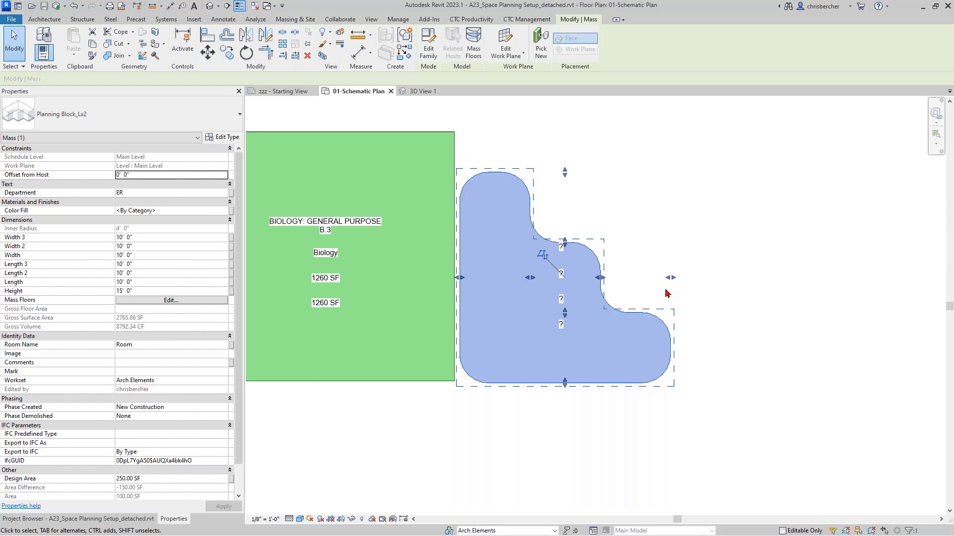
{"action": "left_click_drag", "start_coordinate": [627, 310], "coordinate": [640, 222]}
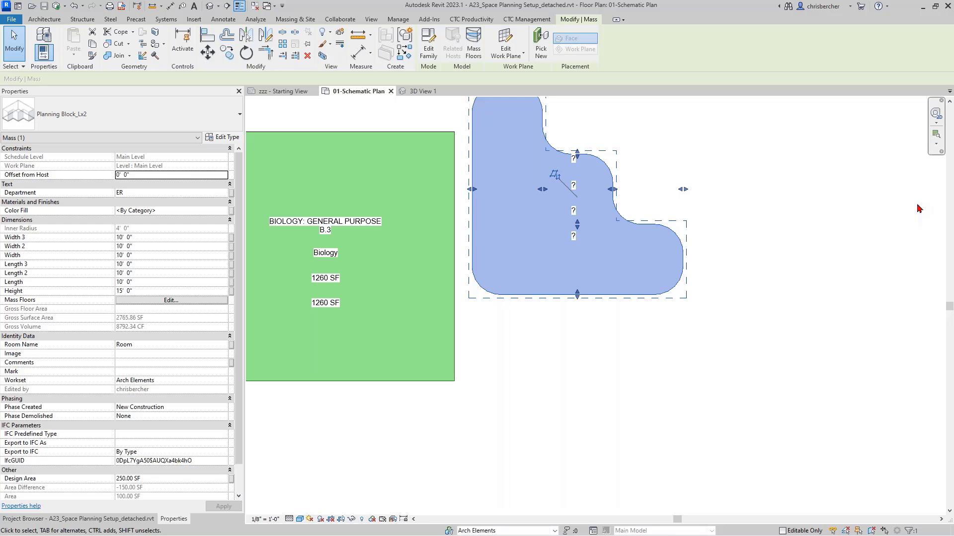
Switch to the slide presentation and advance to the Thank You slide.
{"action": "key", "text": "alt+Tab"}
{"action": "key", "text": "Right"}
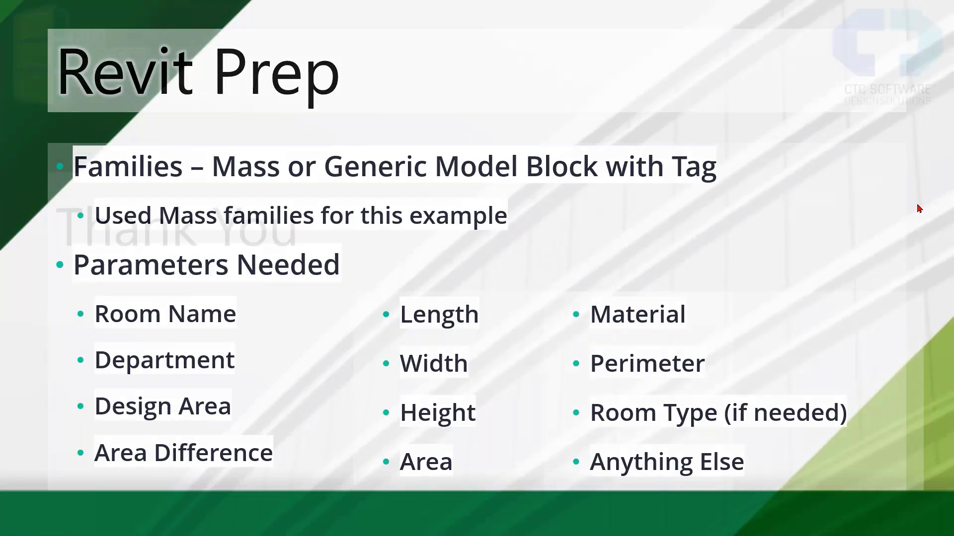